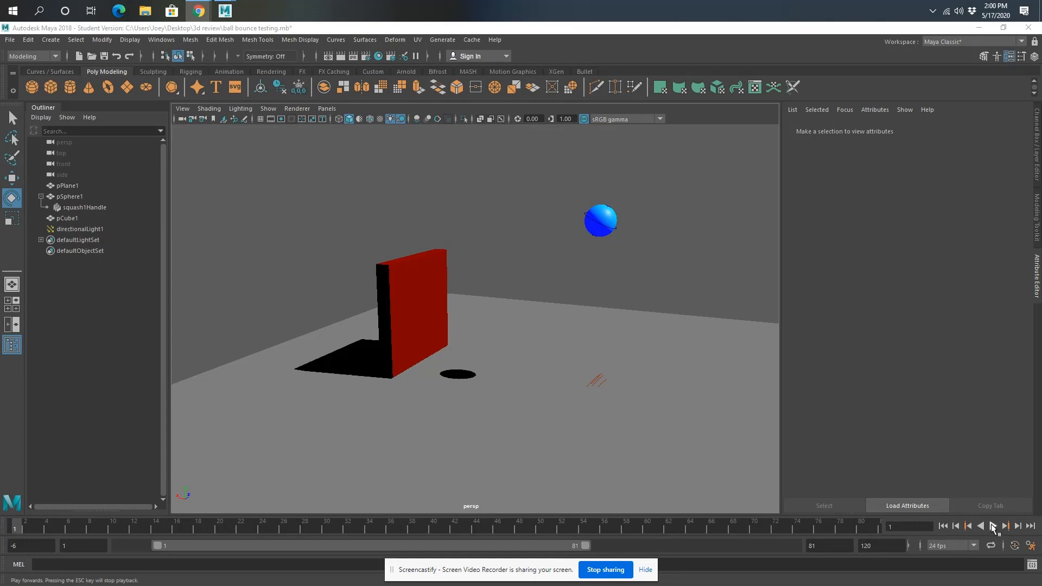
# Step: Play back and scrub through the finished ball bounce animation to review the ball's motion against the wall and floor
pyautogui.click(994, 527)
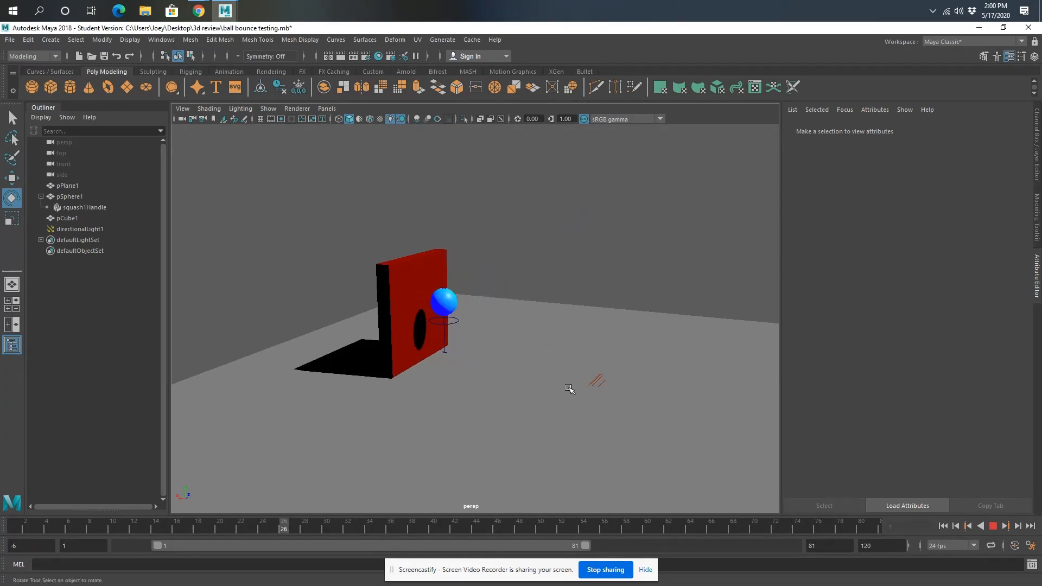
pyautogui.click(992, 527)
pyautogui.moveTo(59, 529); pyautogui.dragTo(161, 518)
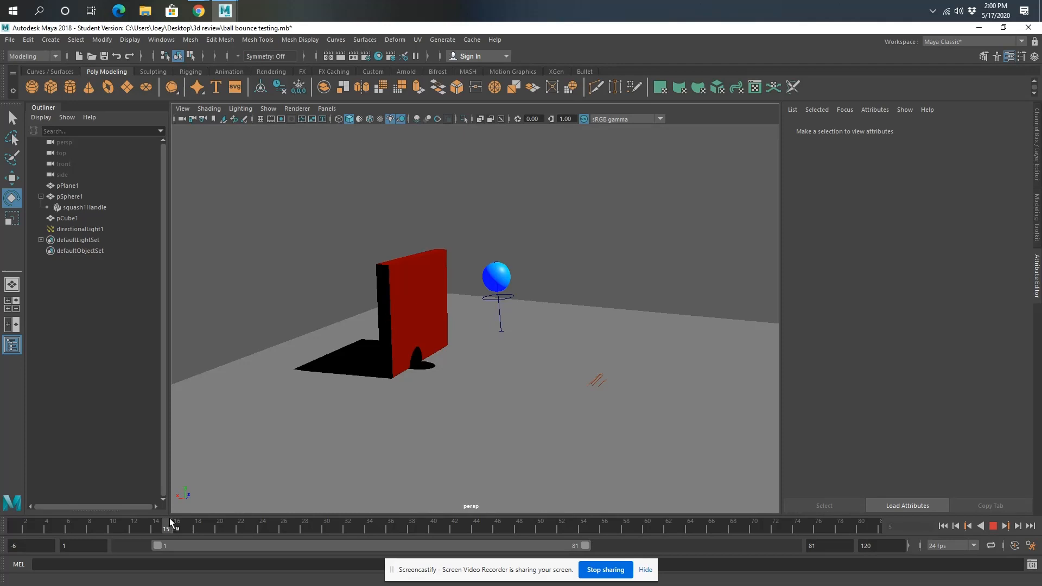
pyautogui.moveTo(170, 517); pyautogui.dragTo(755, 522)
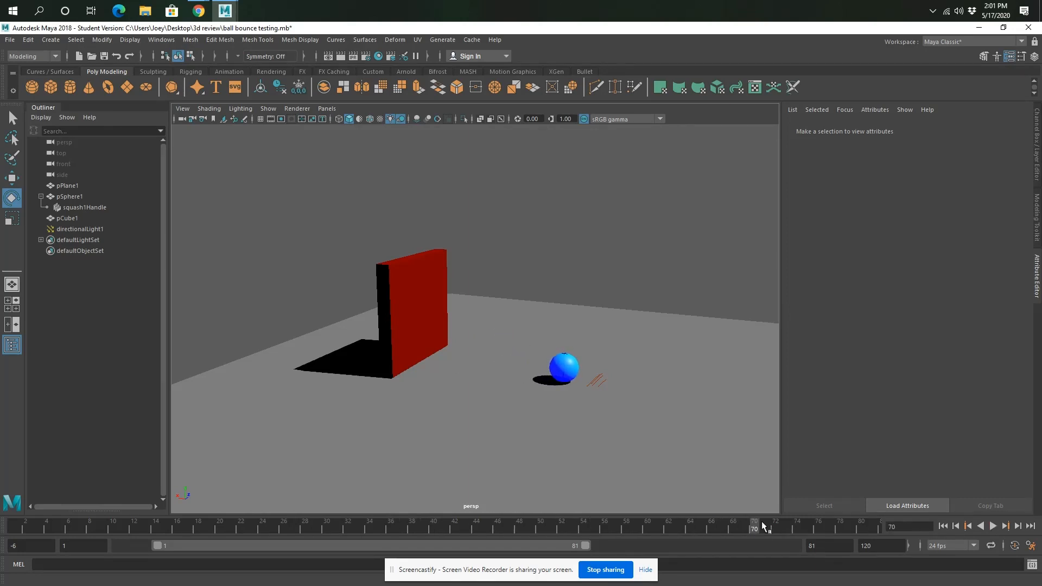
pyautogui.click(994, 526)
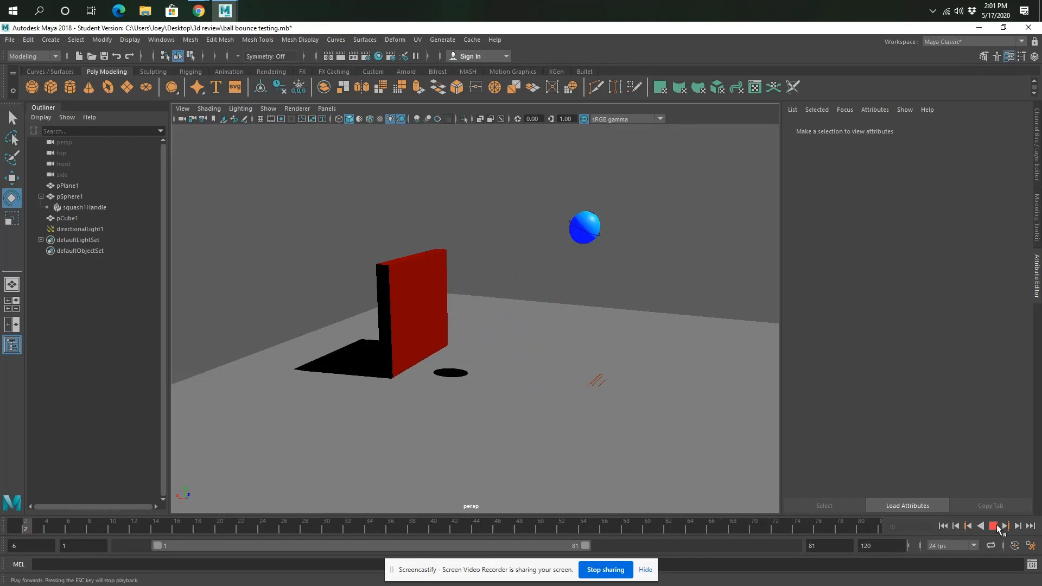
pyautogui.click(994, 527)
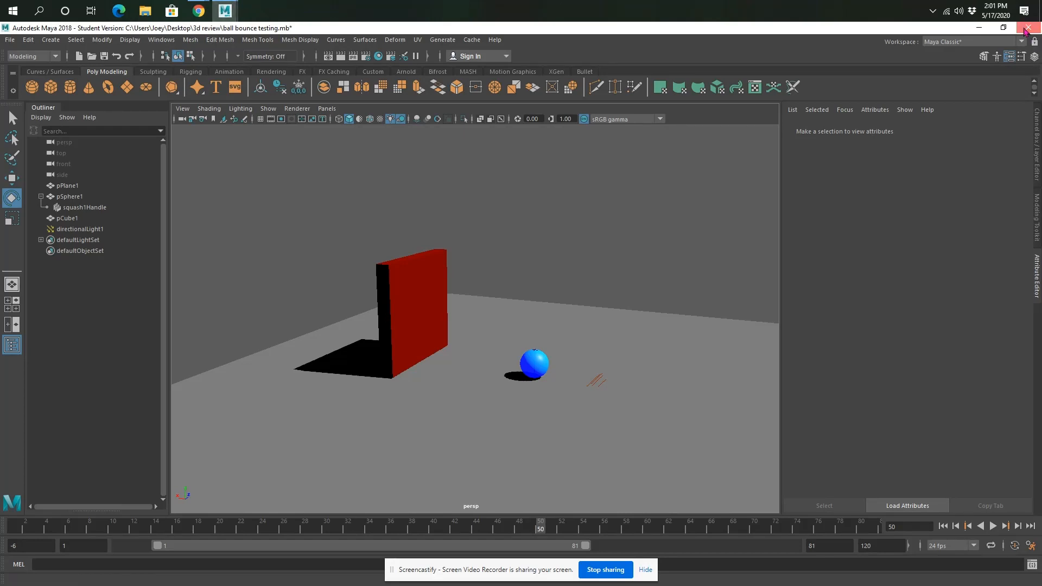
# Step: Save and close the ball bounce testing scene, accepting the student version notice, and switch to the empty untitled Maya scene
pyautogui.click(1028, 28)
pyautogui.click(486, 317)
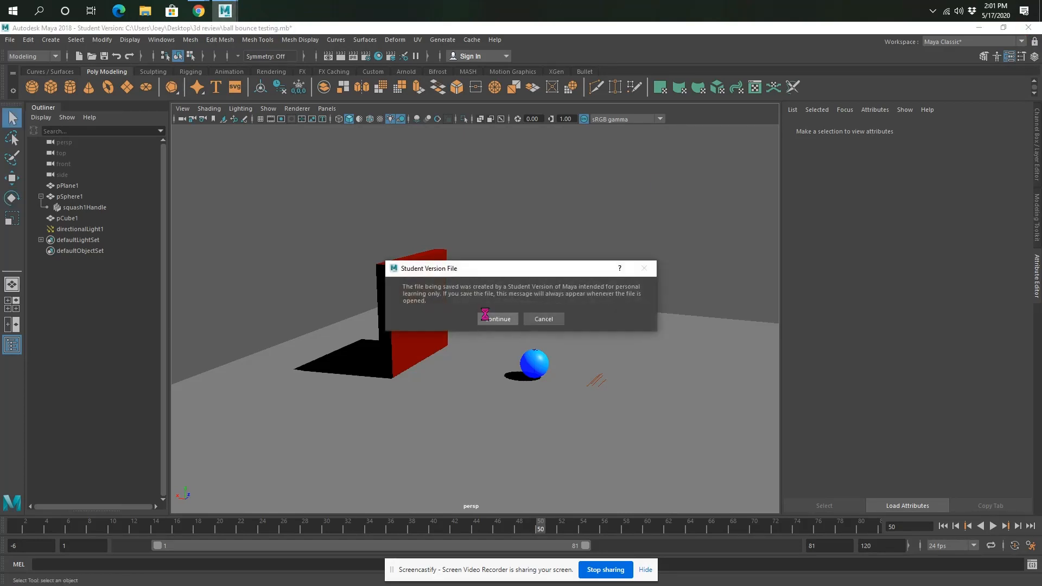
pyautogui.click(500, 317)
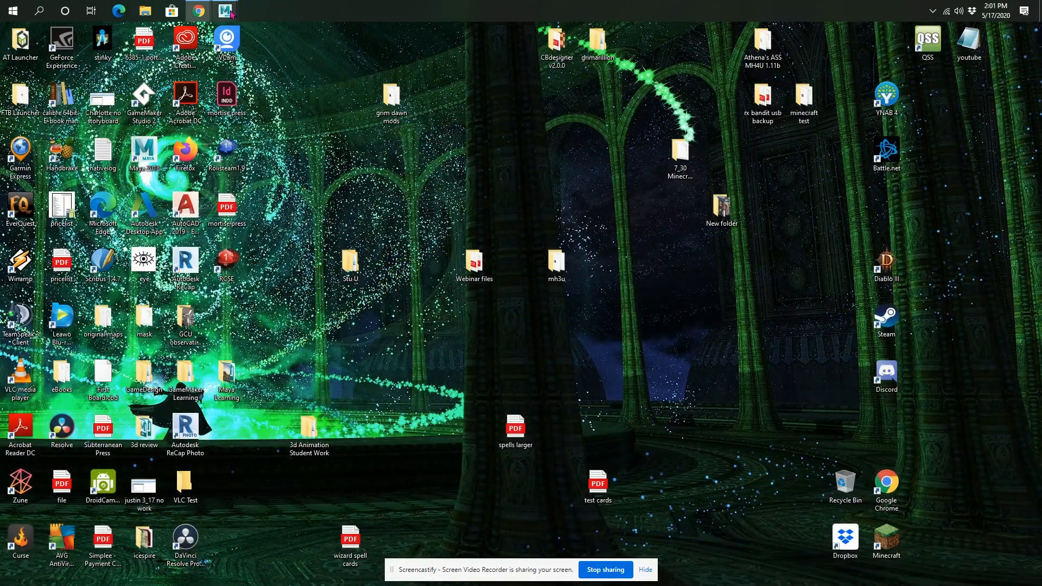
pyautogui.moveTo(225, 11)
pyautogui.click(282, 67)
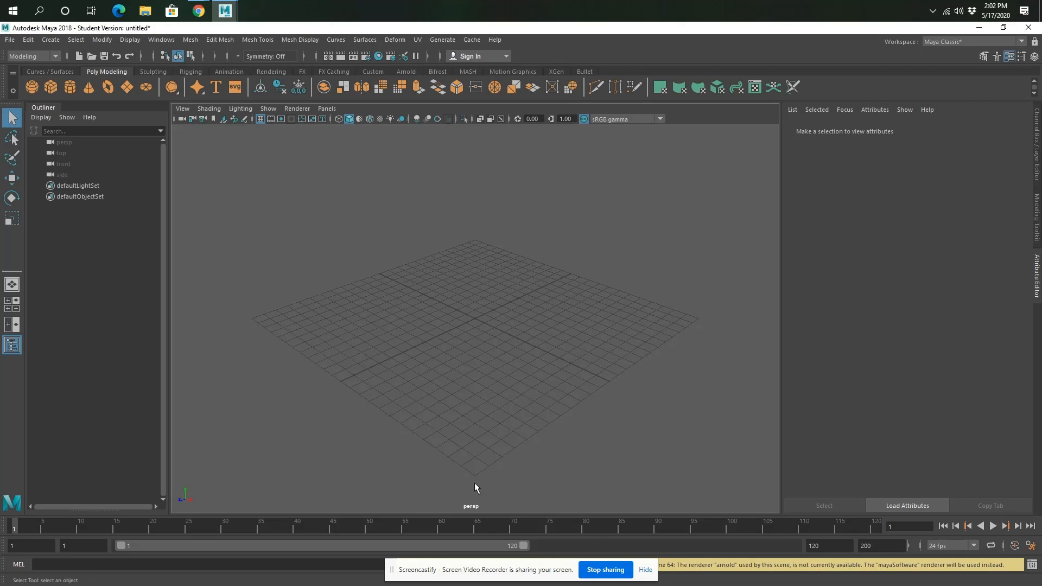
# Step: Create a polygon plane, scale it uniformly to about 48.5 as the floor, and hide the perspective view's grid
pyautogui.click(128, 88)
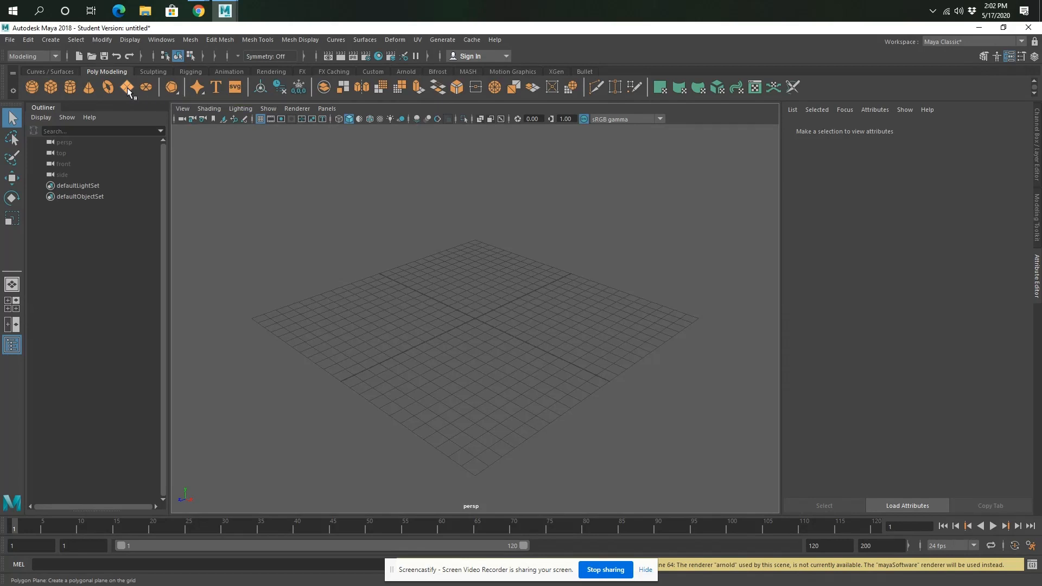
pyautogui.click(12, 219)
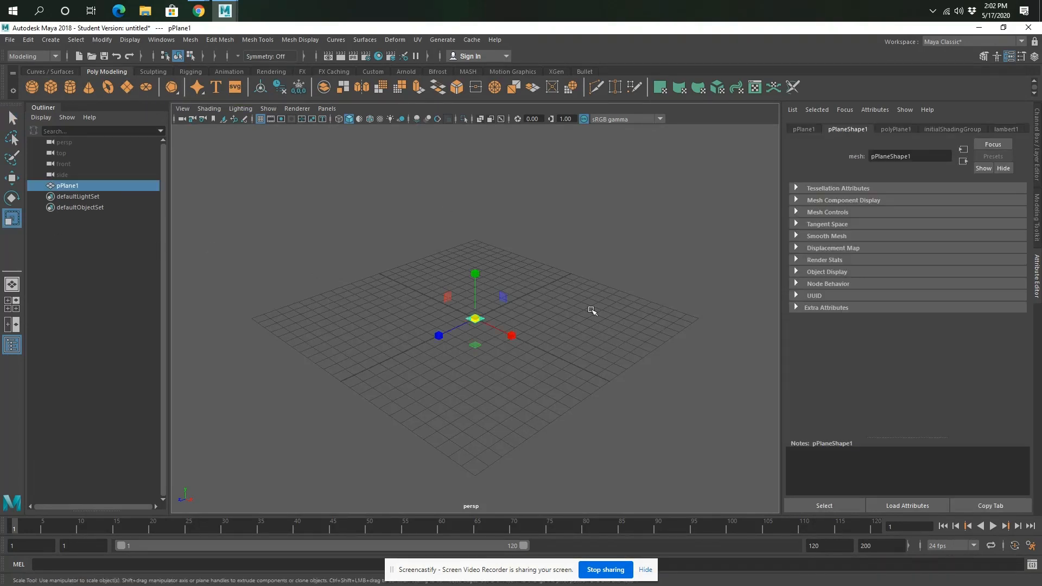
pyautogui.moveTo(475, 319); pyautogui.dragTo(844, 164)
pyautogui.moveTo(476, 320); pyautogui.dragTo(560, 291)
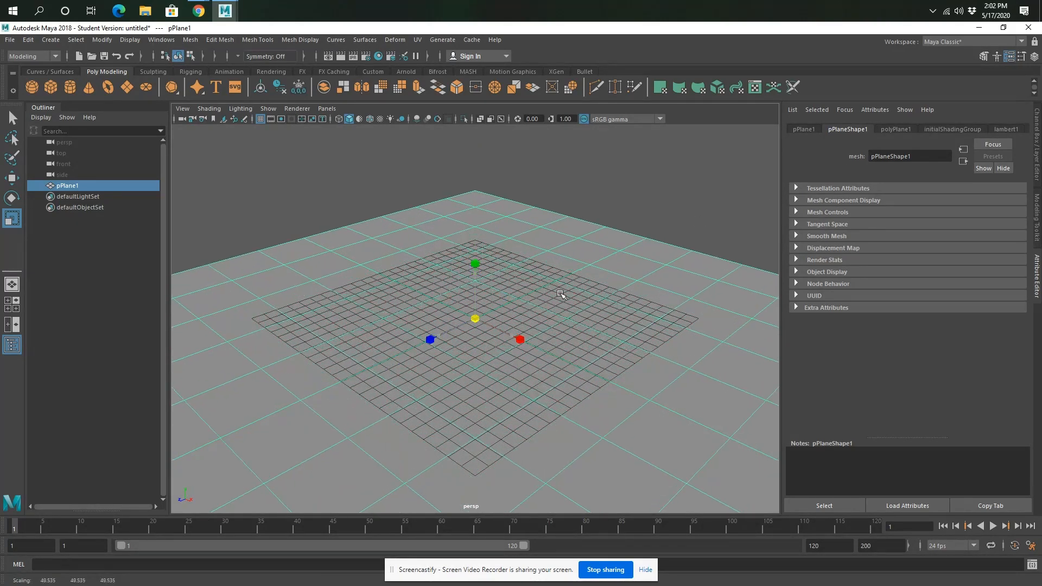
pyautogui.click(261, 119)
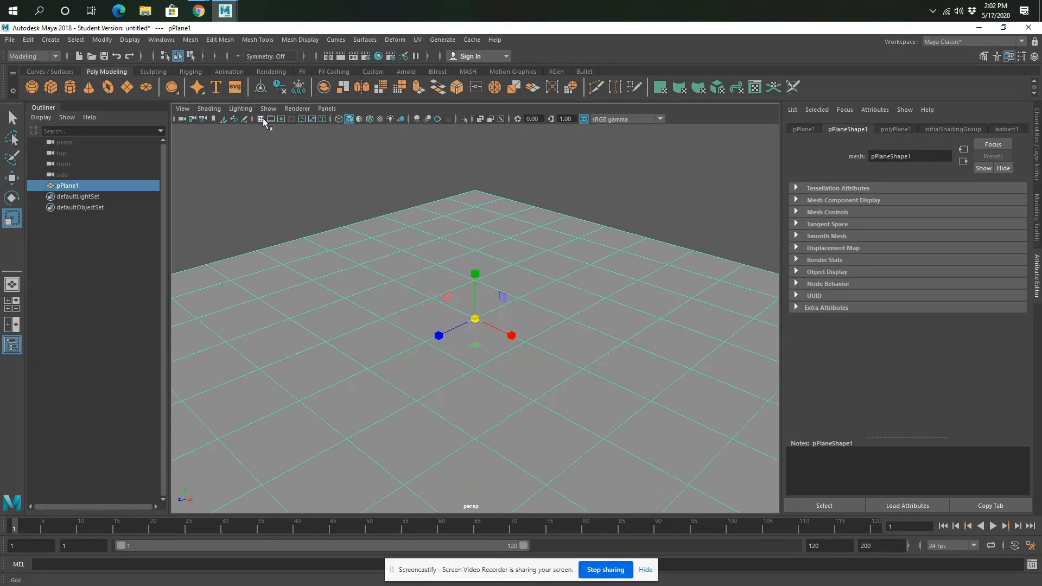
pyautogui.click(659, 185)
pyautogui.click(518, 368)
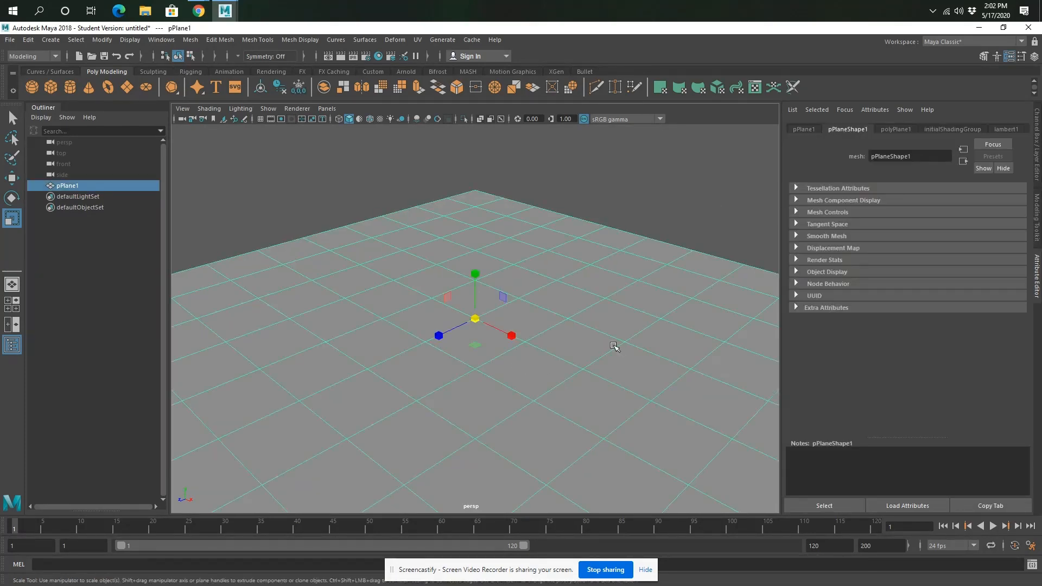
# Step: Create a polygon sphere and raise it about 6.5 units straight up above the floor plane
pyautogui.click(32, 87)
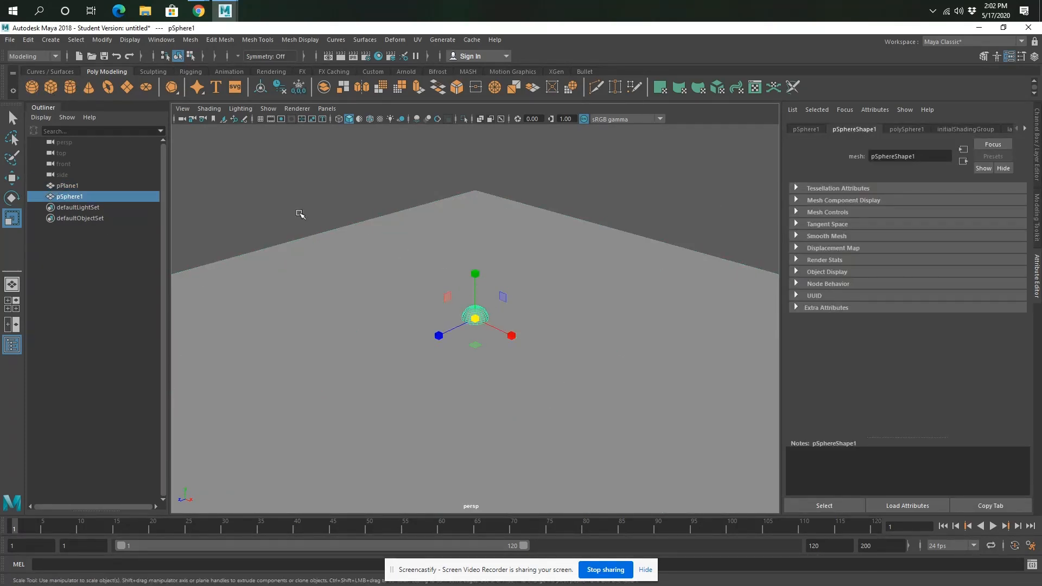
pyautogui.press('w')
pyautogui.moveTo(479, 295); pyautogui.dragTo(479, 216)
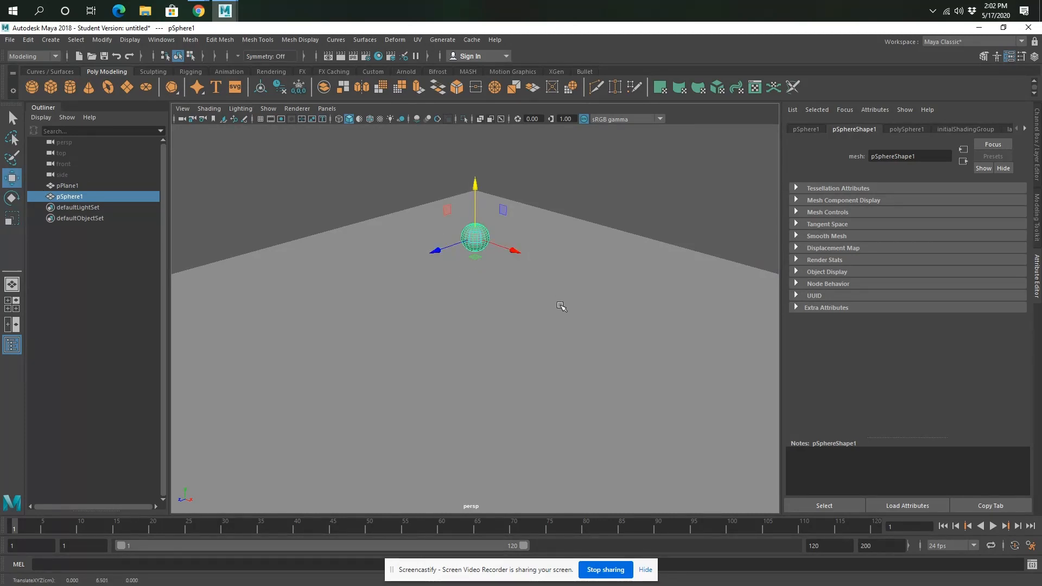
# Step: Assign a new Lambert material to the sphere and make its color red with saturation 1
pyautogui.keyDown('alt'); pyautogui.moveTo(561, 306); pyautogui.dragTo(556, 337); pyautogui.keyUp('alt')
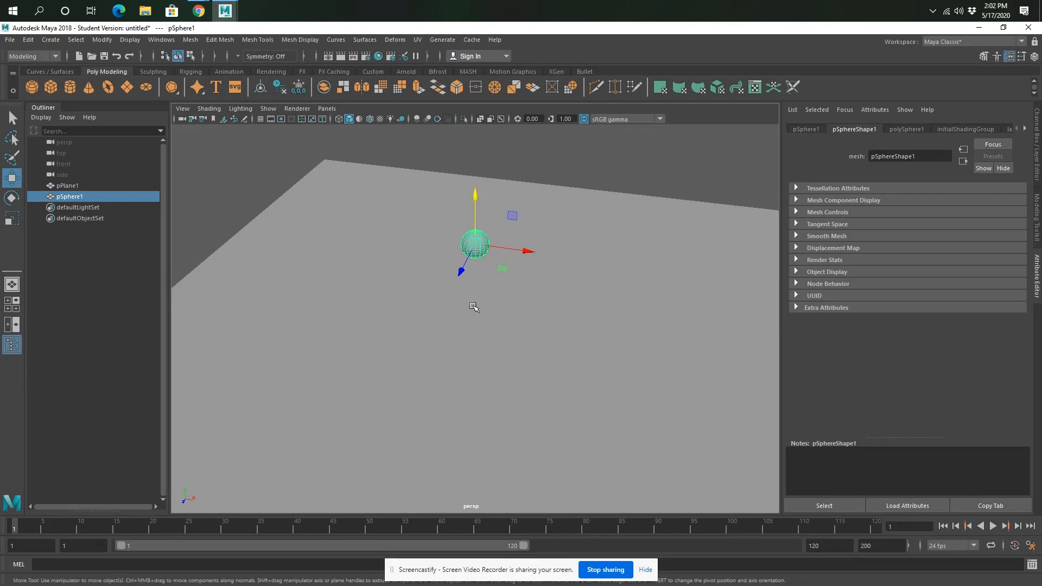
pyautogui.rightClick(477, 241)
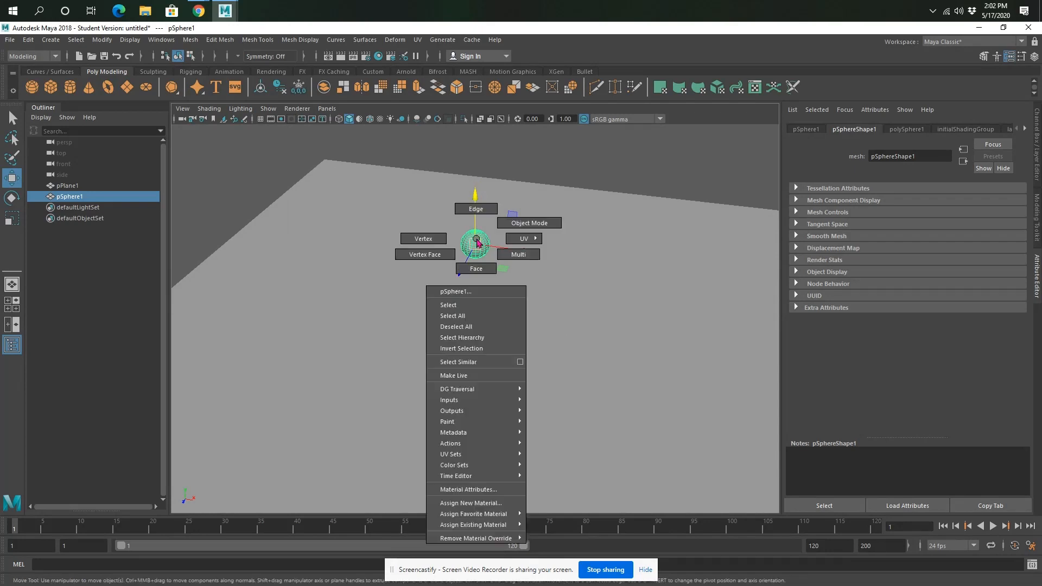
pyautogui.moveTo(471, 526)
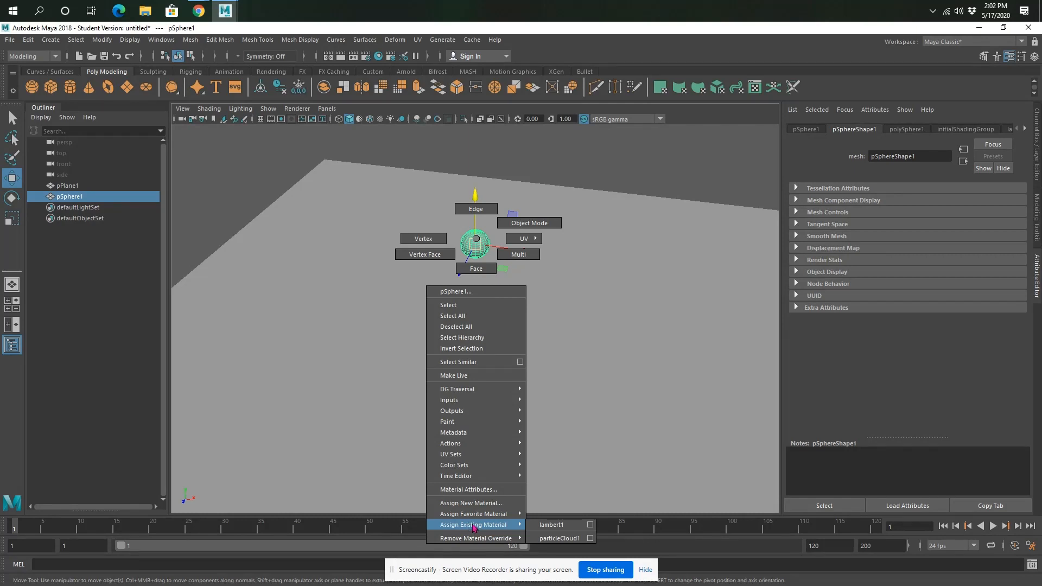
pyautogui.click(470, 503)
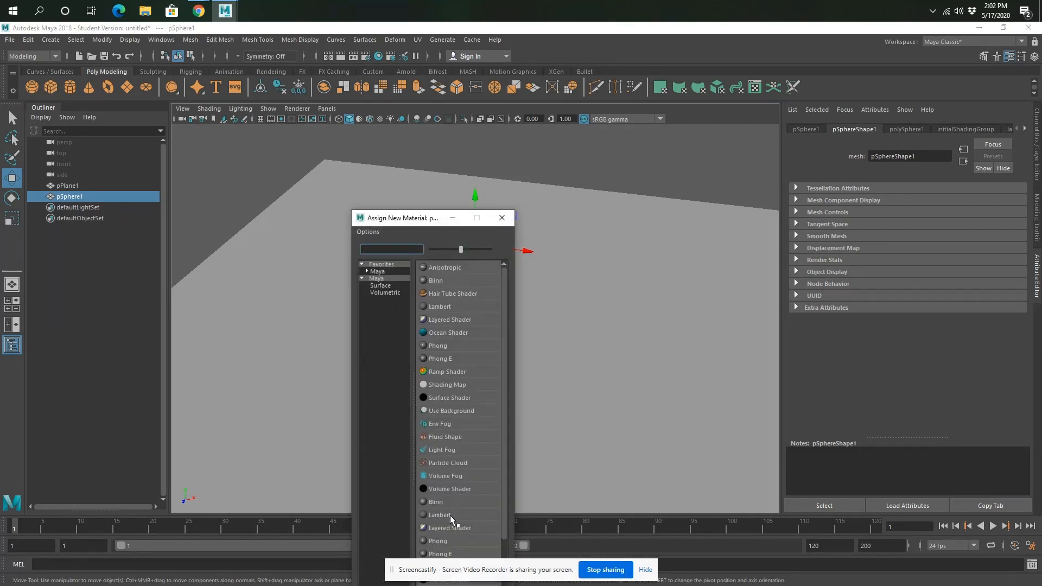
pyautogui.click(439, 515)
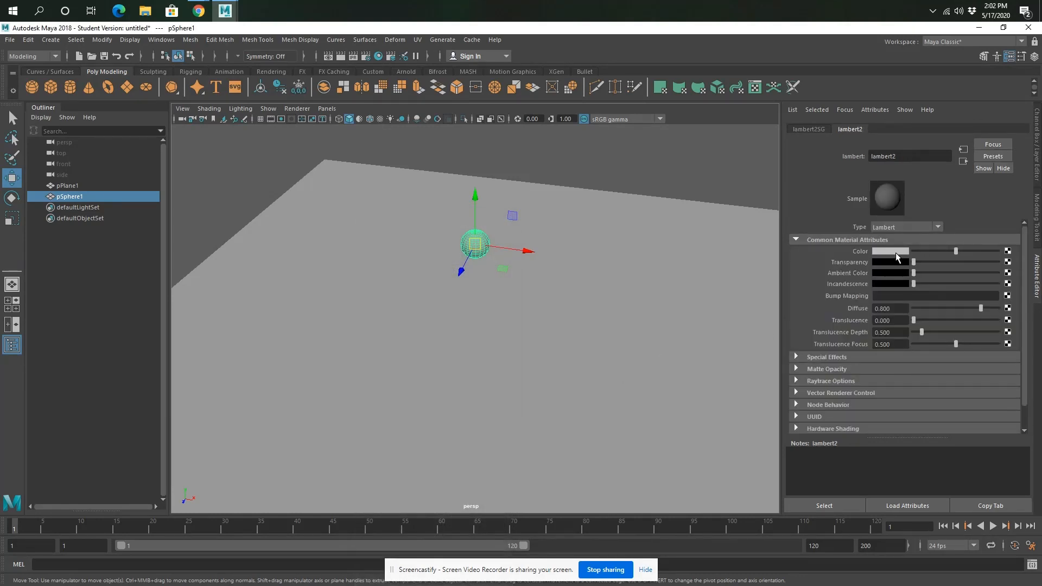
pyautogui.click(897, 251)
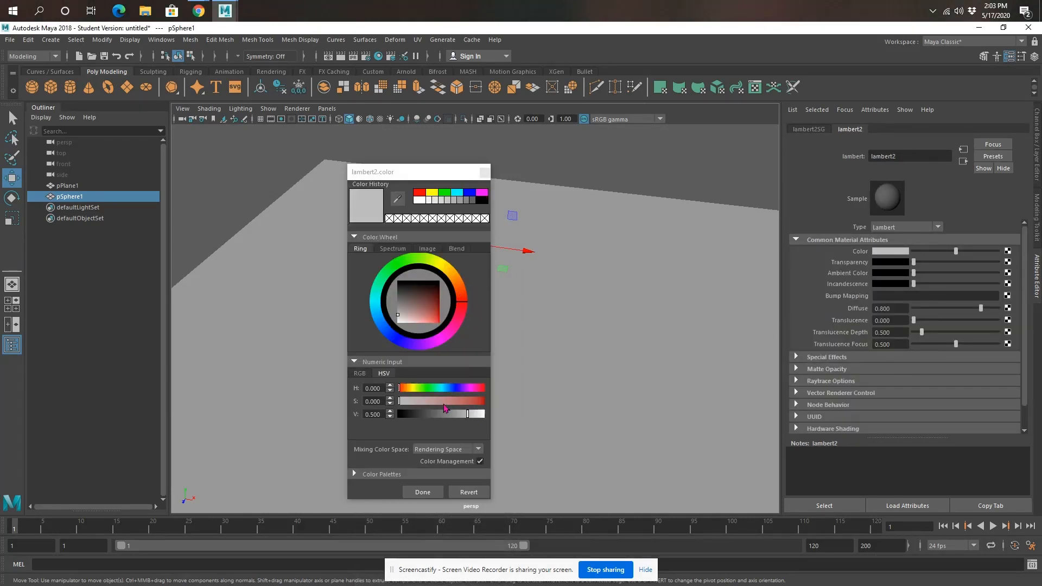
pyautogui.moveTo(444, 408); pyautogui.dragTo(512, 412)
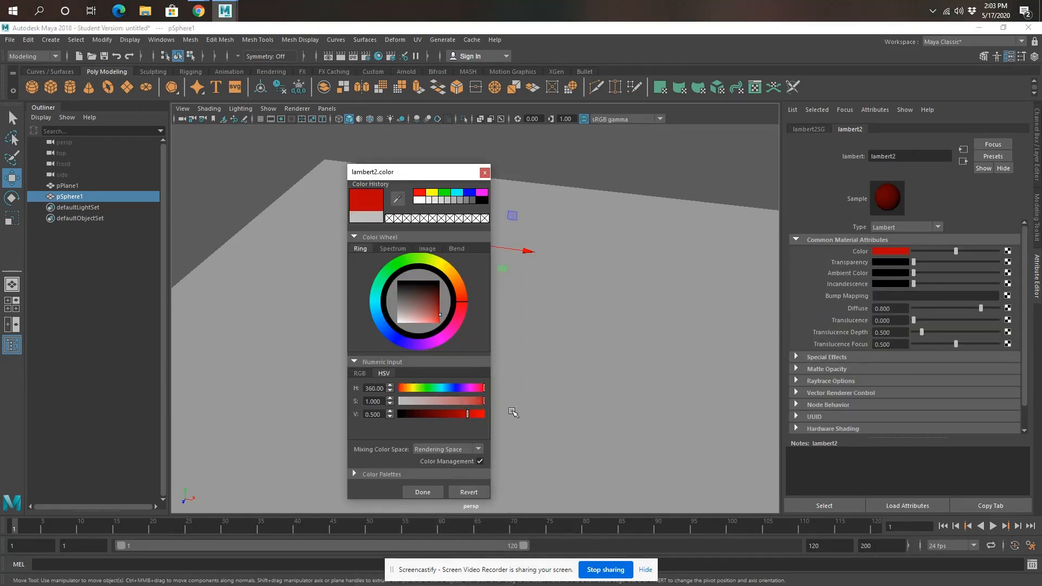
pyautogui.click(483, 173)
pyautogui.click(484, 173)
pyautogui.click(473, 241)
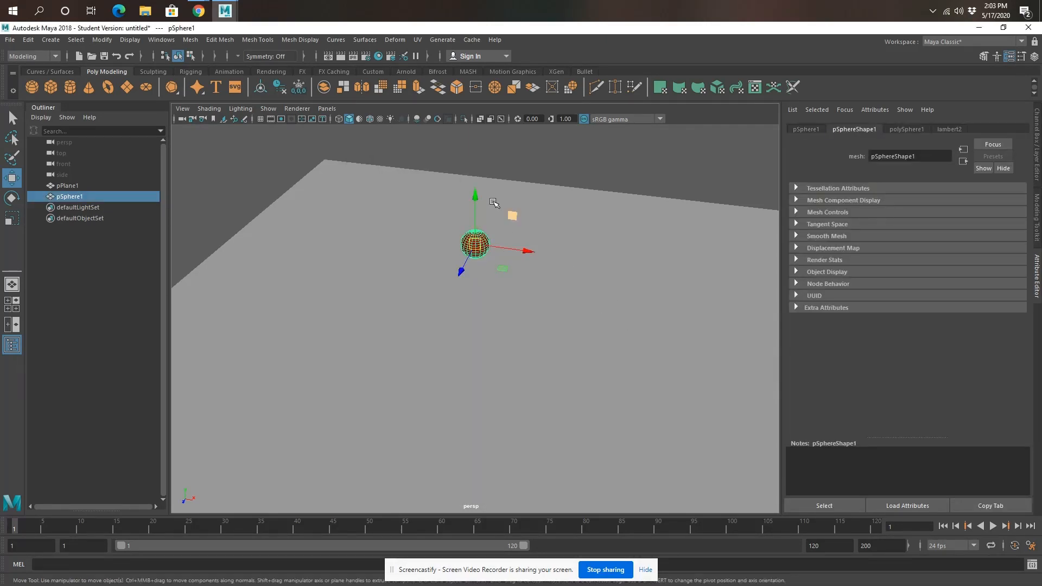
pyautogui.scroll(2, 541, 336)
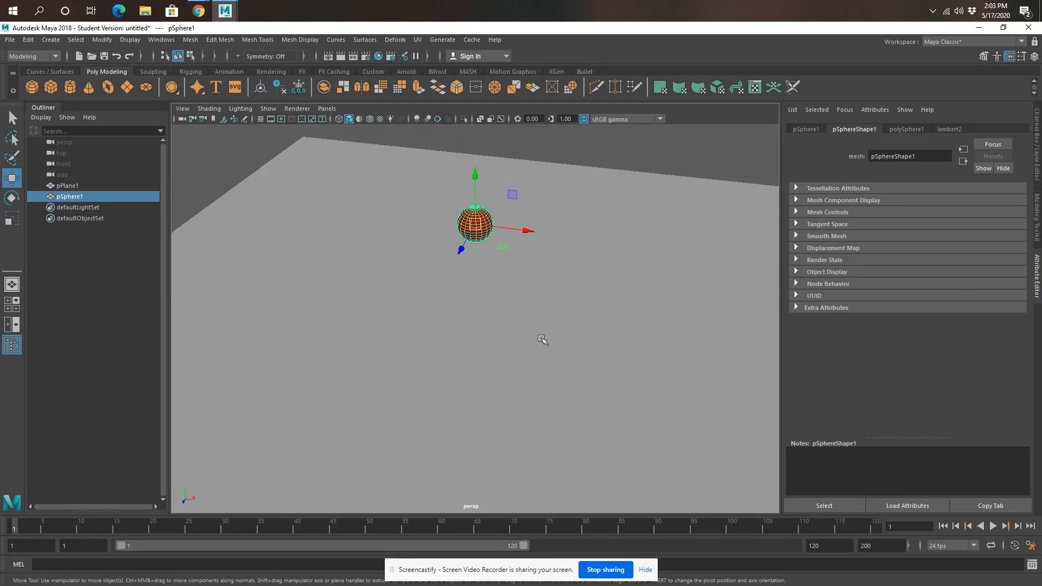
pyautogui.scroll(-2, 544, 340)
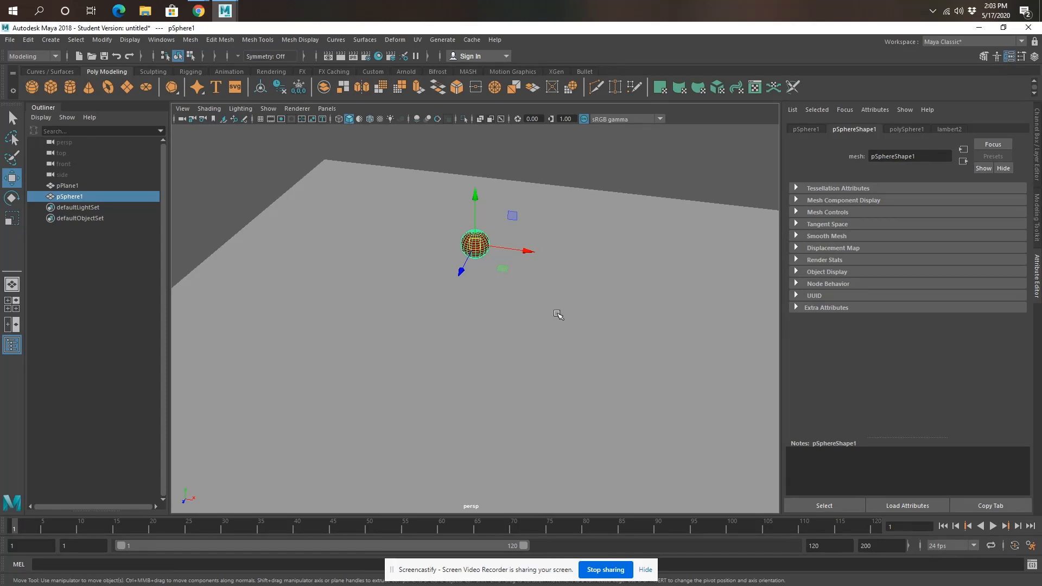
# Step: Switch to the four-view layout and lower the sphere in the front view to rest just above the floor, at about Y 1.01
pyautogui.keyDown('alt'); pyautogui.moveTo(559, 311); pyautogui.dragTo(584, 286); pyautogui.keyUp('alt')
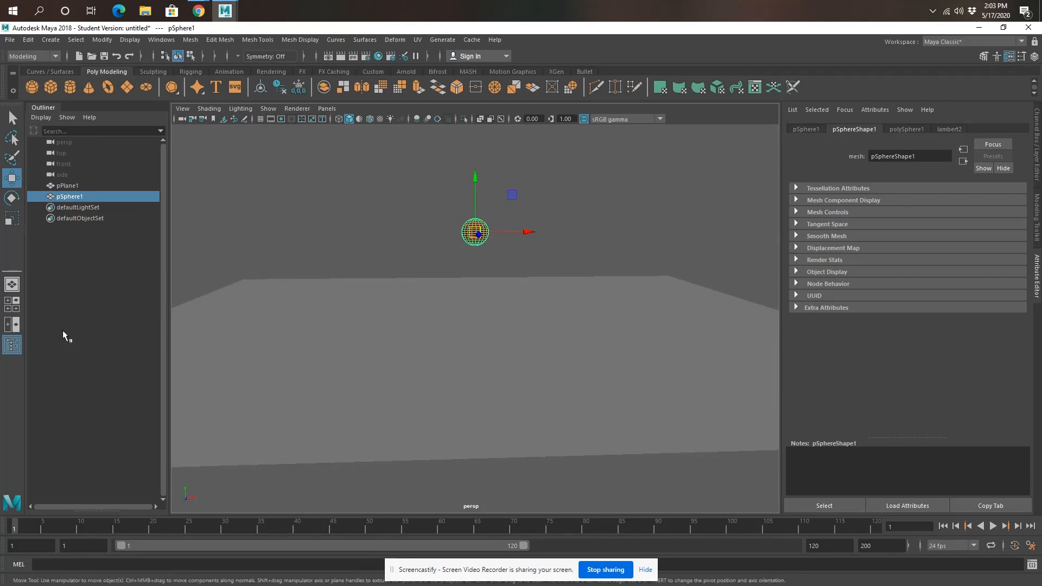
pyautogui.click(12, 303)
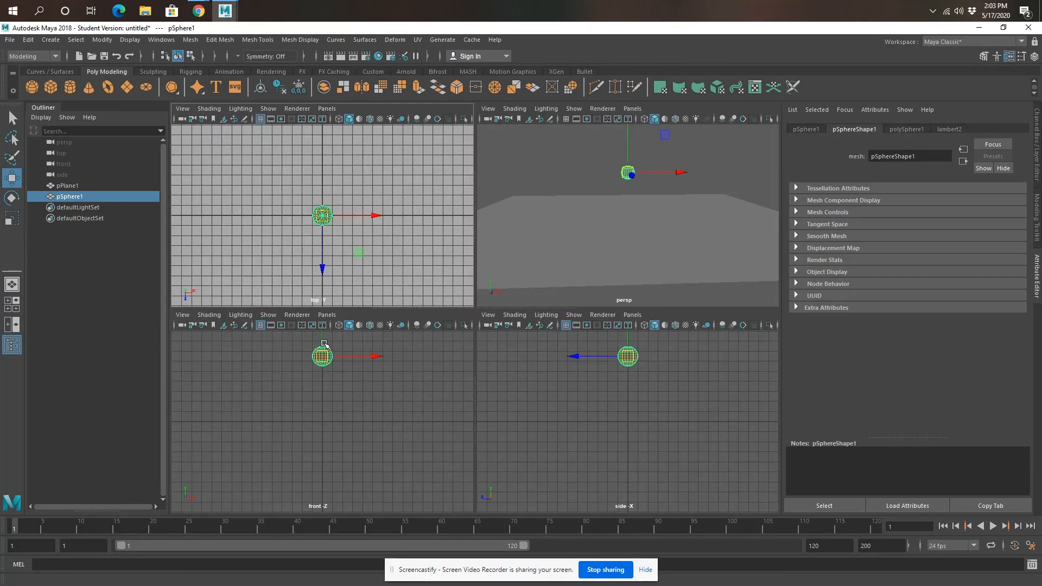
pyautogui.moveTo(323, 343); pyautogui.dragTo(324, 395)
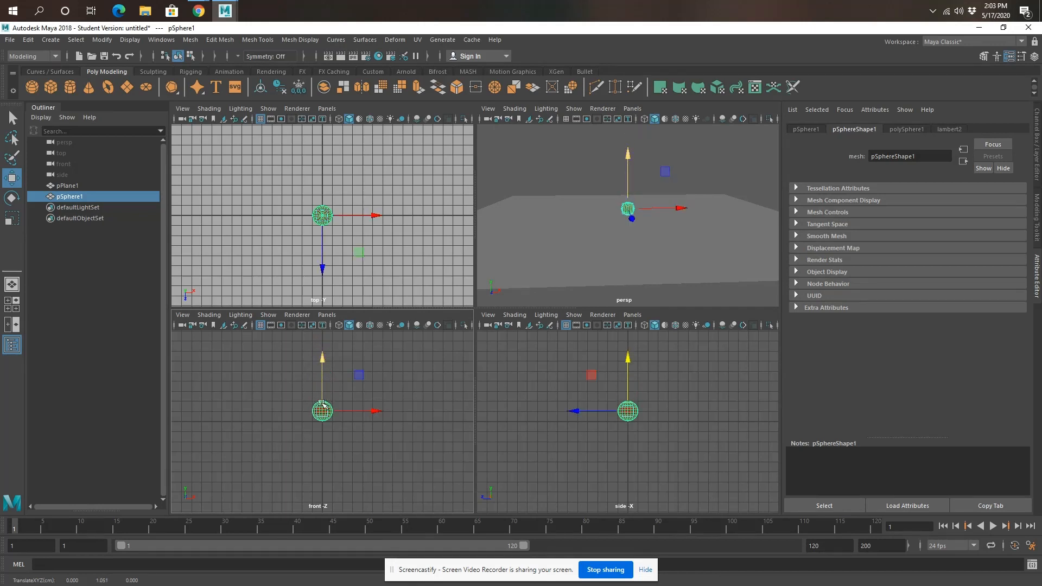
pyautogui.scroll(8, 326, 399)
pyautogui.scroll(1, 331, 401)
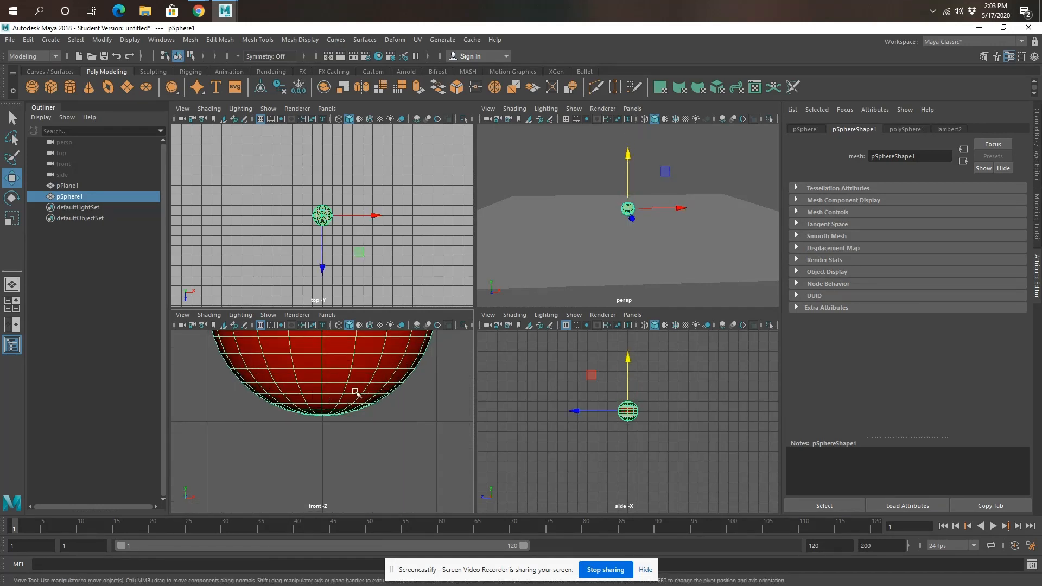
pyautogui.keyDown('alt'); pyautogui.moveTo(358, 390); pyautogui.dragTo(364, 457, button='middle'); pyautogui.keyUp('alt')
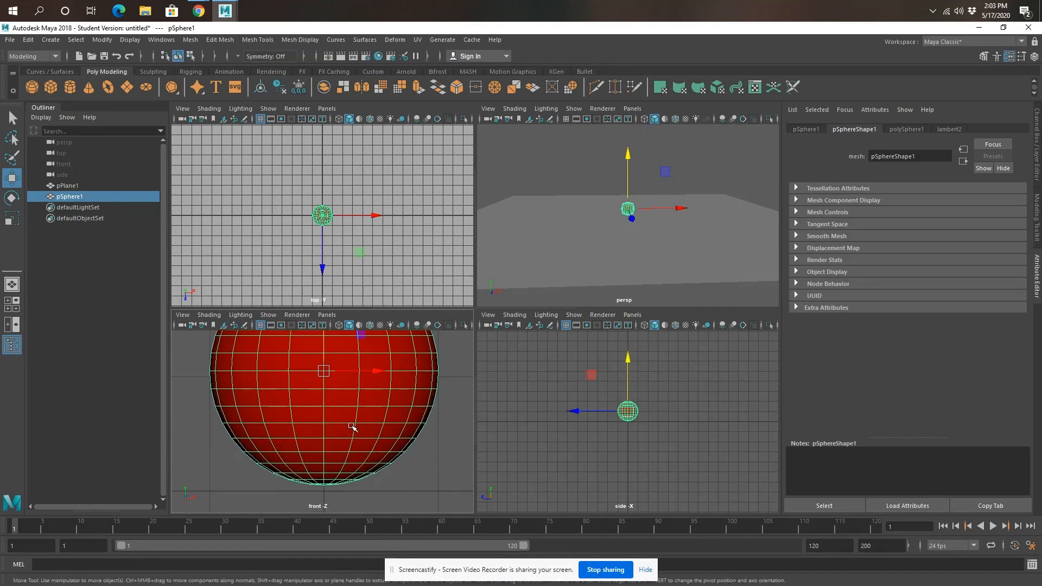
pyautogui.moveTo(324, 343); pyautogui.dragTo(324, 348)
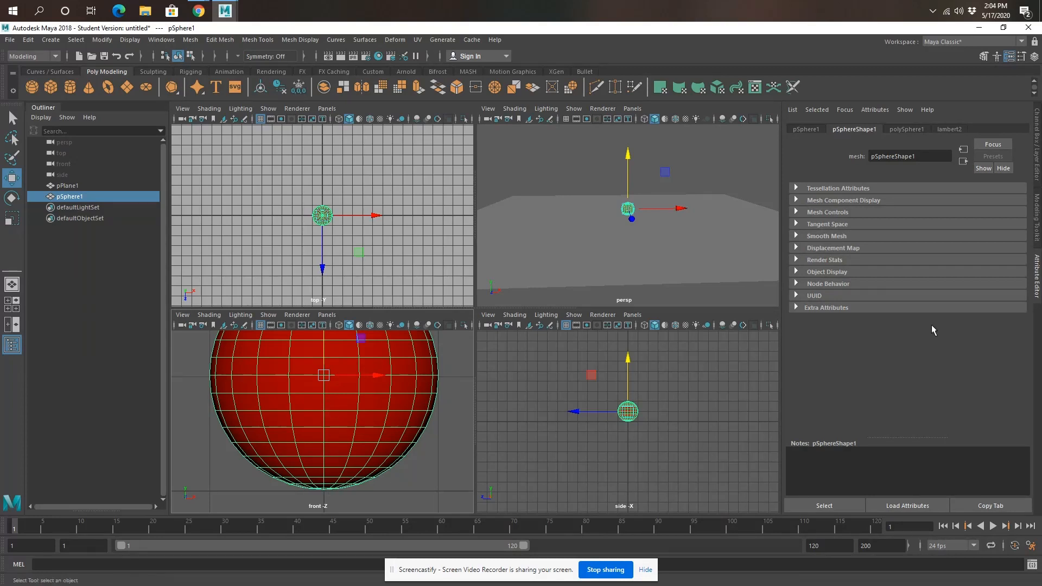
# Step: Set the sphere's Translate Y to 1 in its transform attributes
pyautogui.click(1037, 162)
pyautogui.click(1037, 209)
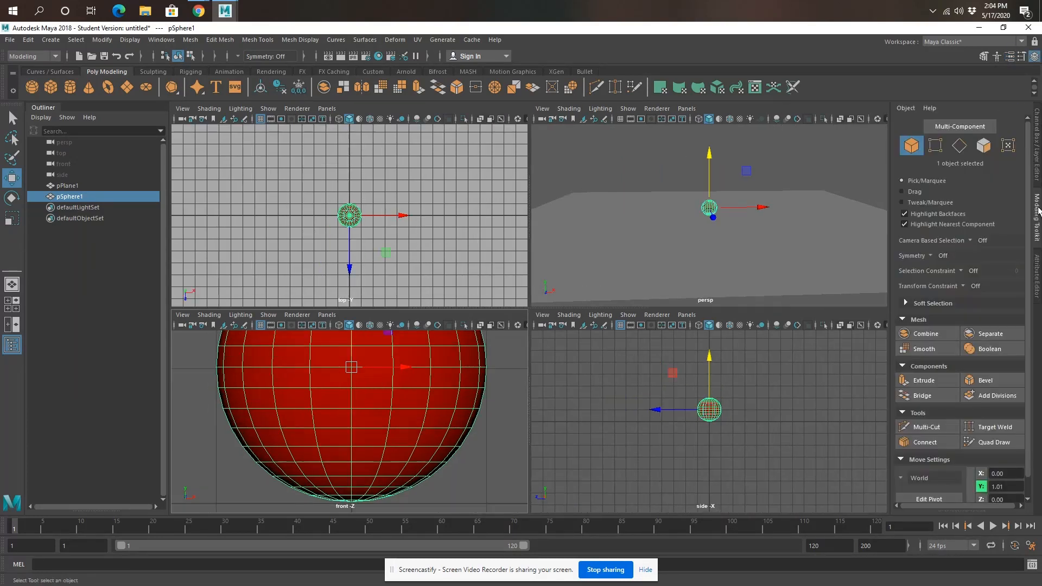
pyautogui.click(1035, 287)
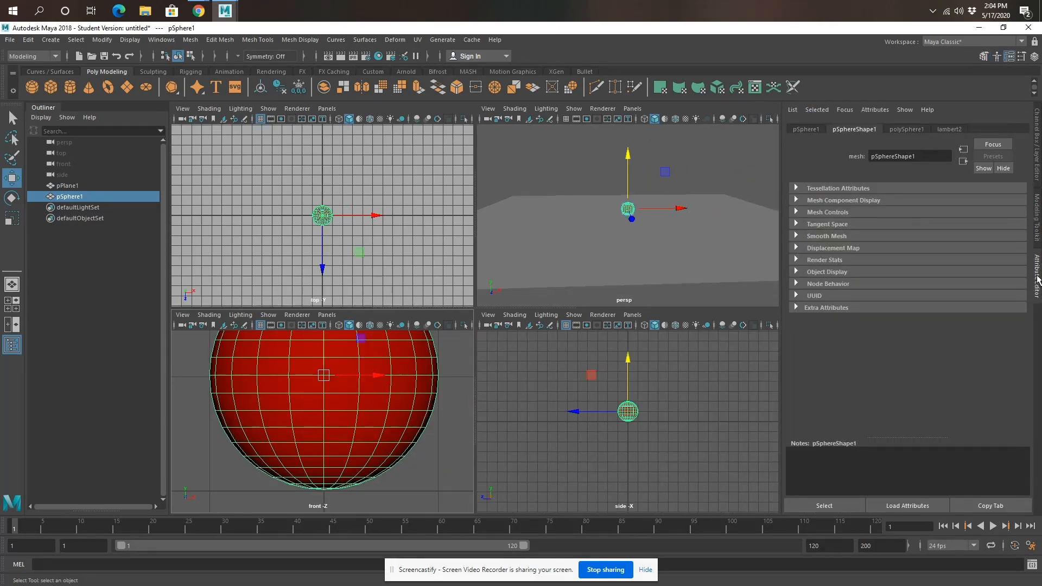
pyautogui.click(805, 129)
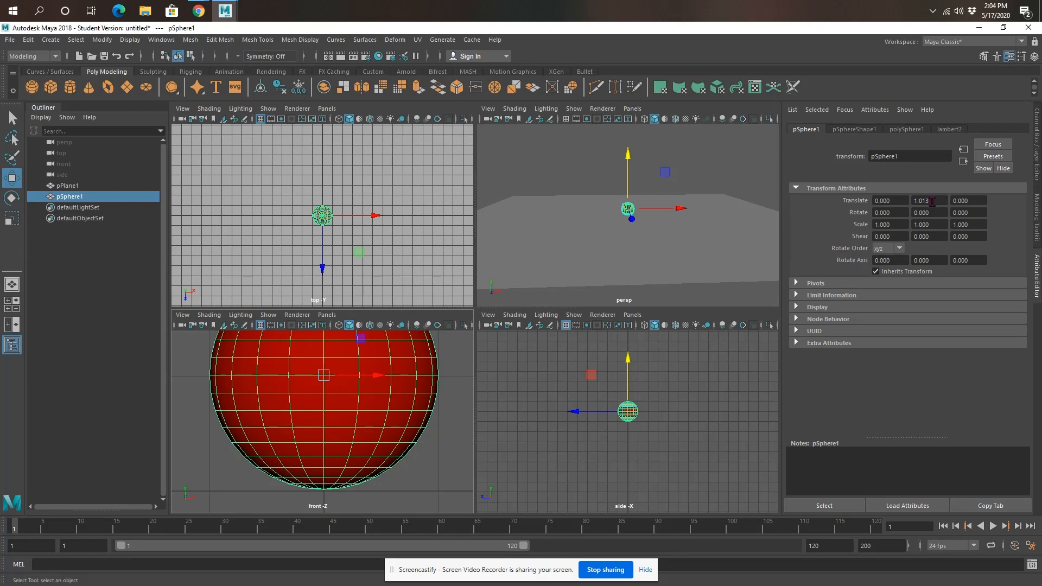
pyautogui.moveTo(932, 200); pyautogui.dragTo(893, 196)
pyautogui.write('1')
pyautogui.press('Return')
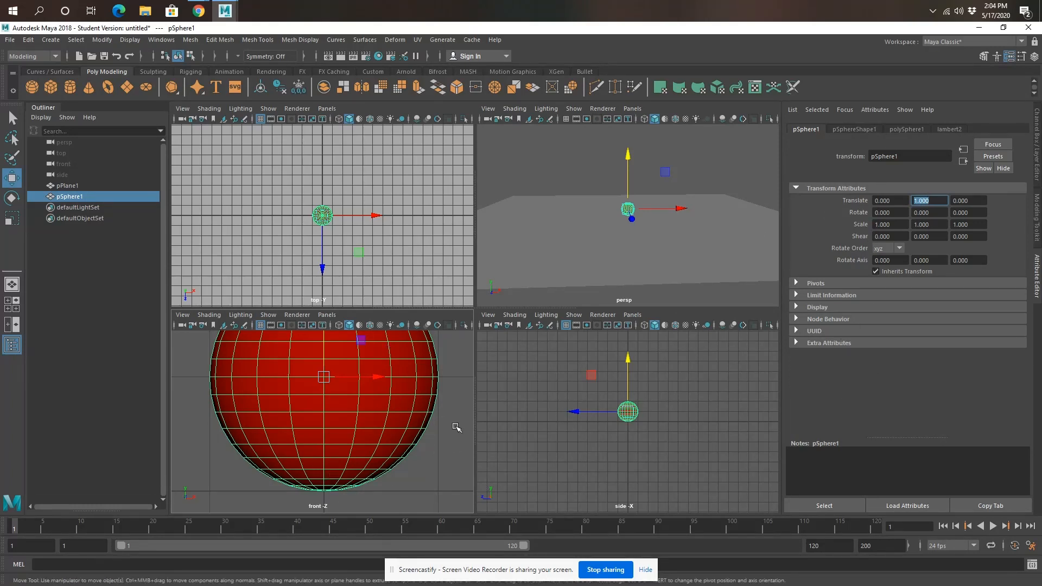
# Step: Freeze the transformations of the sphere at its resting position on the floor
pyautogui.click(106, 44)
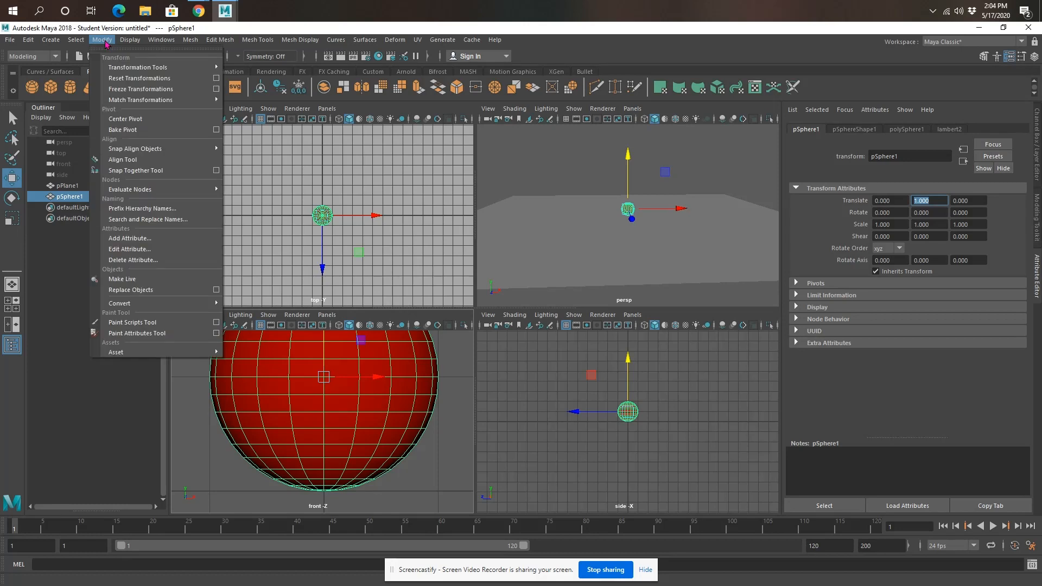
pyautogui.click(131, 89)
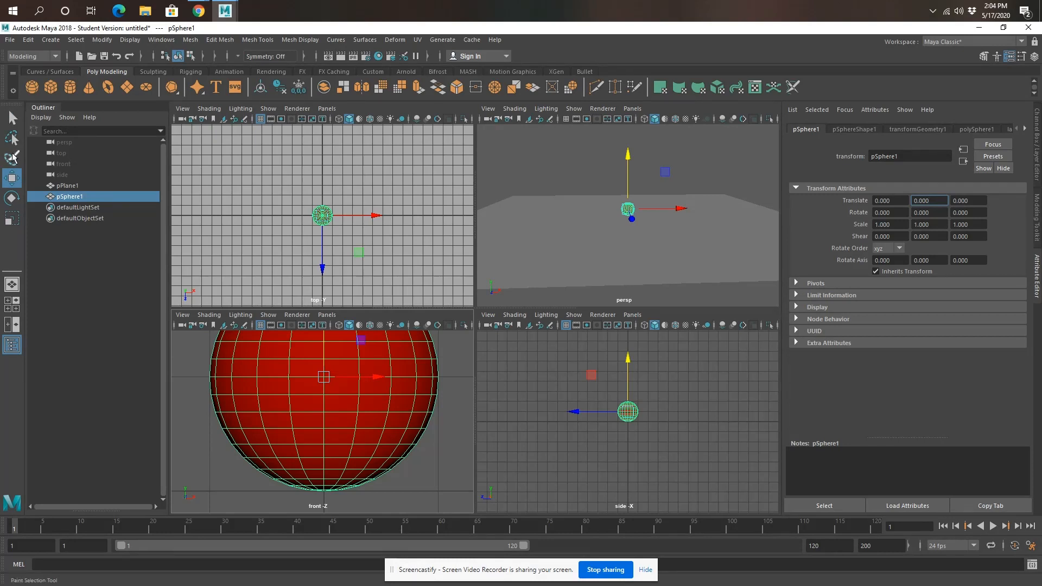
# Step: Test the frozen position by raising the sphere off the floor and returning its Translate Y to 0
pyautogui.moveTo(628, 174); pyautogui.dragTo(634, 135)
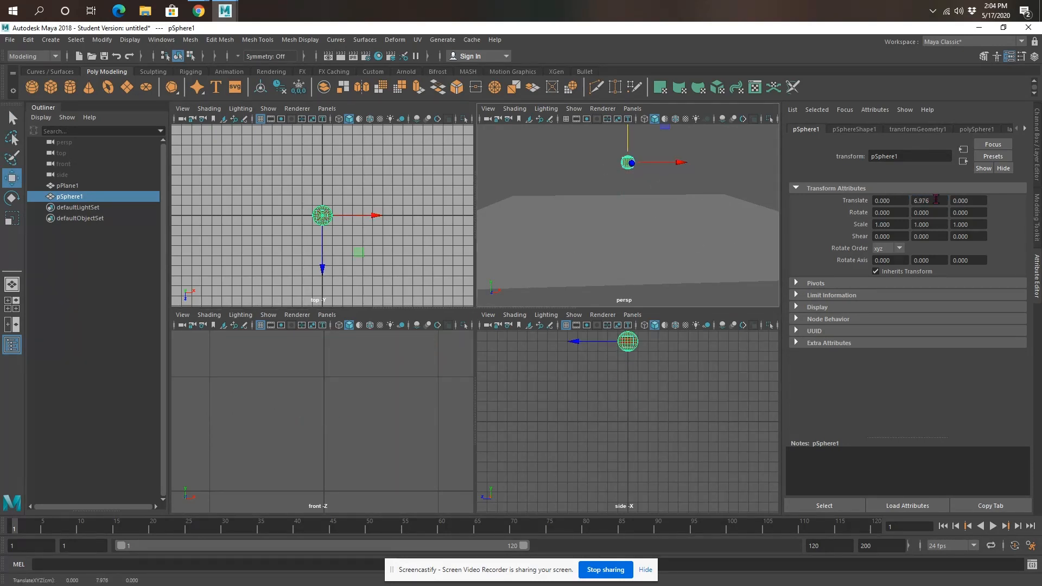
pyautogui.moveTo(937, 200); pyautogui.dragTo(871, 198)
pyautogui.write('0')
pyautogui.press('Return')
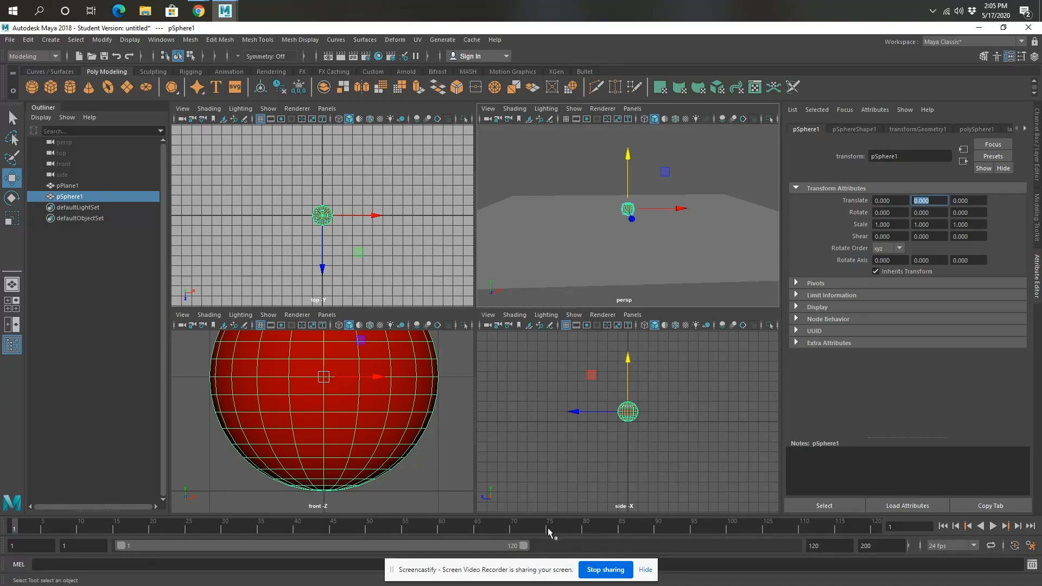
# Step: Shorten the playback range to end at frame 75, keeping frame 1 as the current frame
pyautogui.moveTo(521, 547); pyautogui.dragTo(368, 553)
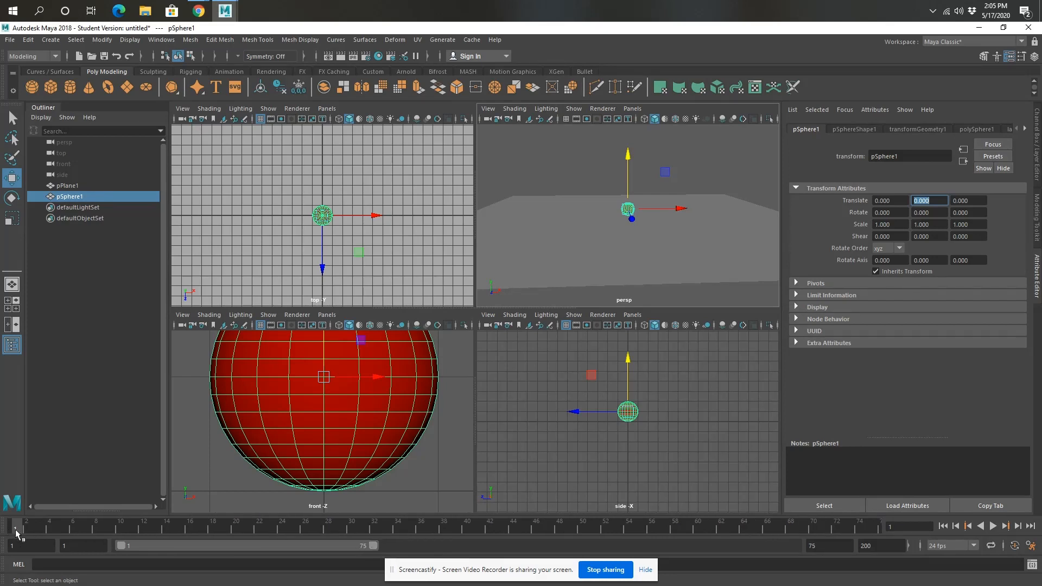
pyautogui.click(877, 527)
pyautogui.click(16, 525)
pyautogui.rightClick(754, 527)
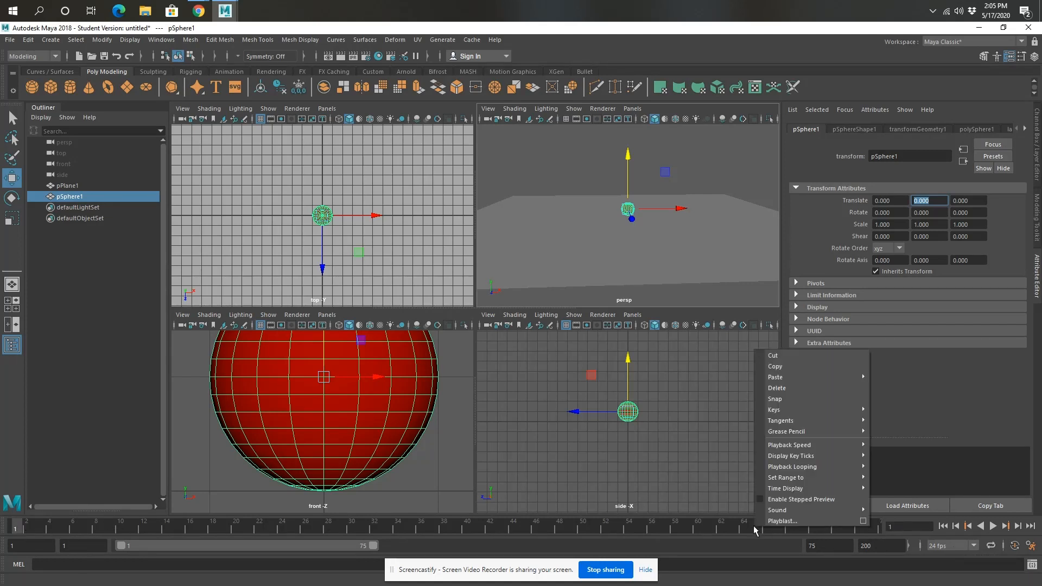
pyautogui.moveTo(791, 456)
pyautogui.click(710, 239)
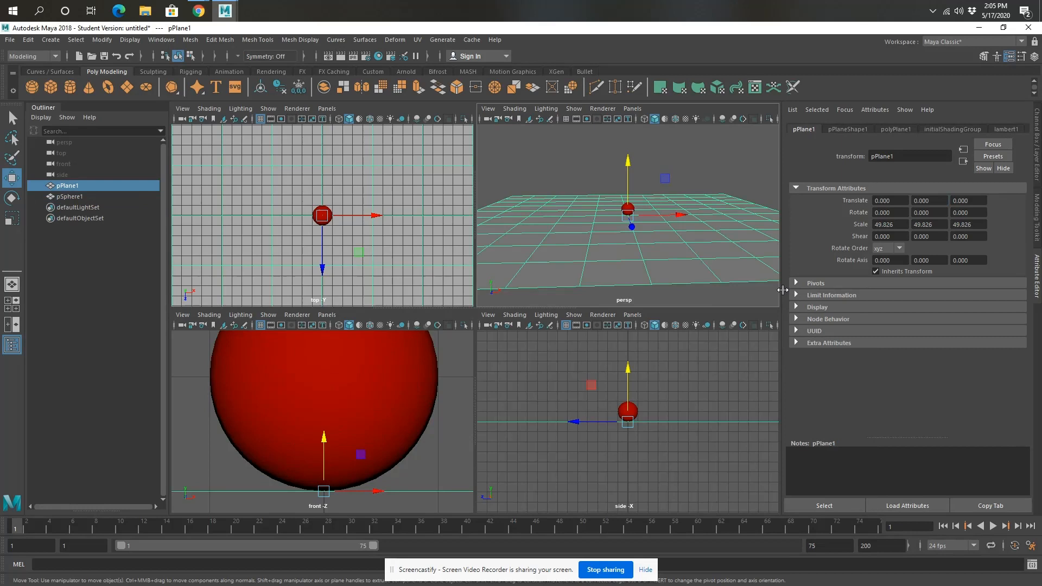
pyautogui.click(662, 141)
# Step: Play the timeline briefly, stop it, and return to frame 1
pyautogui.click(993, 526)
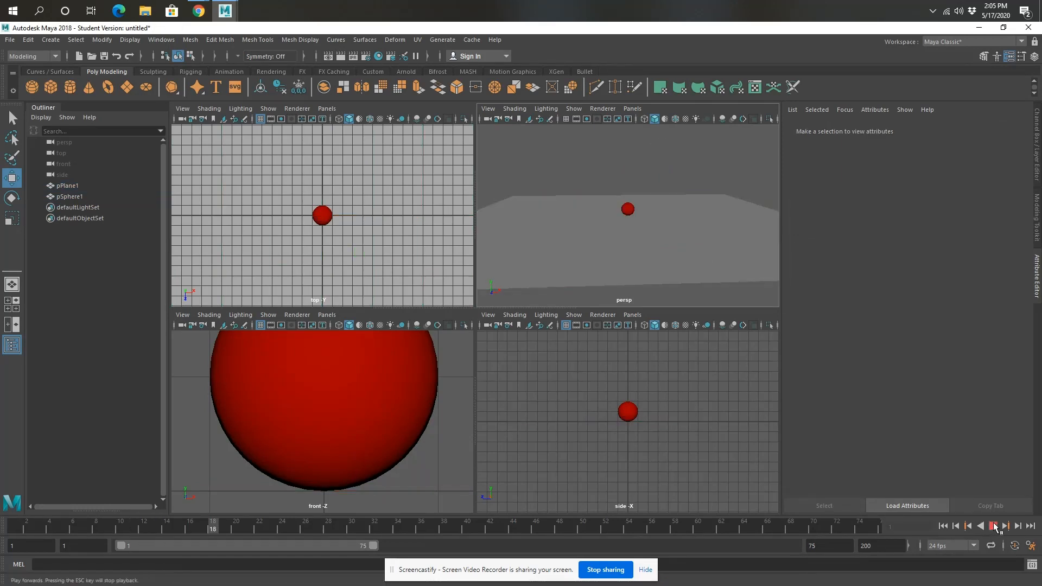
pyautogui.click(993, 526)
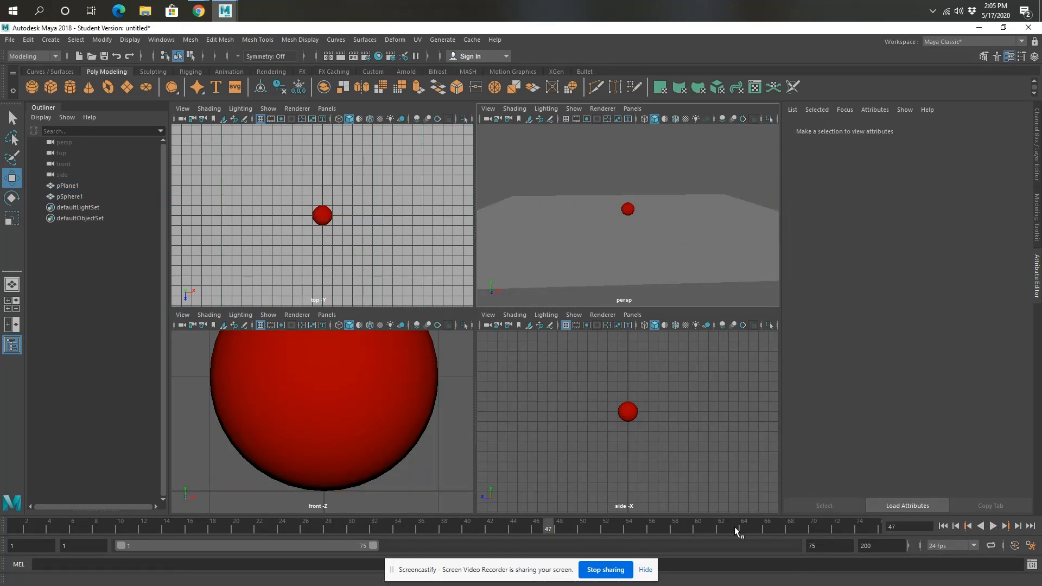
pyautogui.click(943, 526)
# Step: Select the sphere, raise it above the floor and set its Translate Y to 12
pyautogui.click(380, 400)
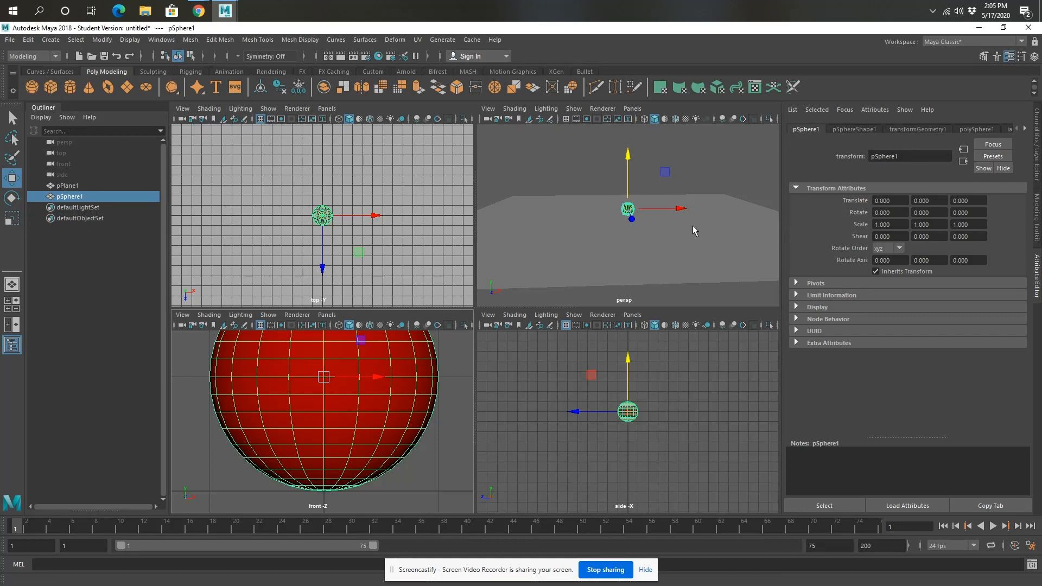
pyautogui.moveTo(627, 190); pyautogui.dragTo(630, 151)
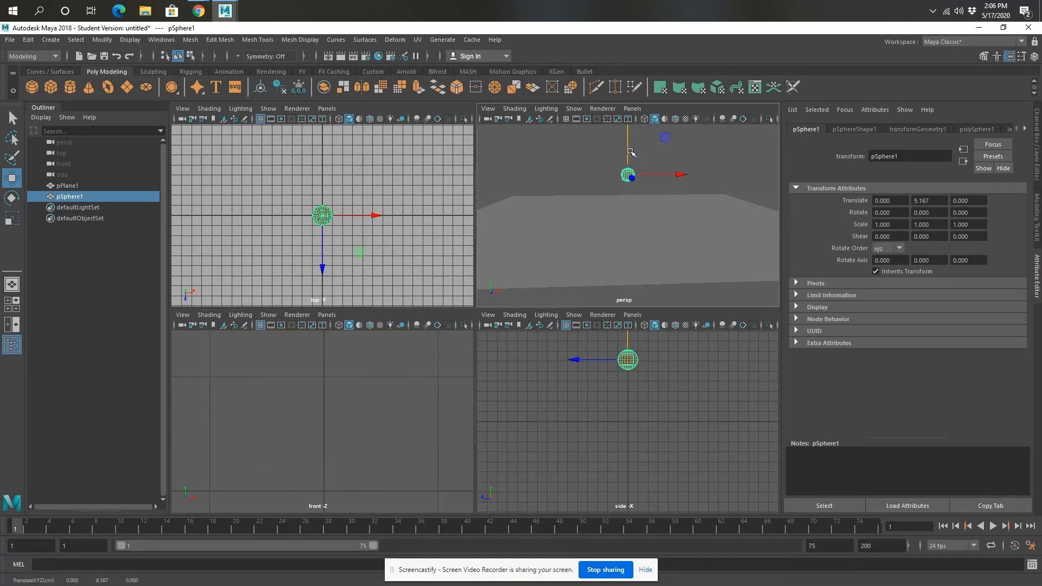
pyautogui.click(929, 201)
pyautogui.write('12')
pyautogui.press('Return')
# Step: Reselect the sphere, enter 12 for its Translate Y again, and keyframe its transforms at frame 1
pyautogui.click(628, 160)
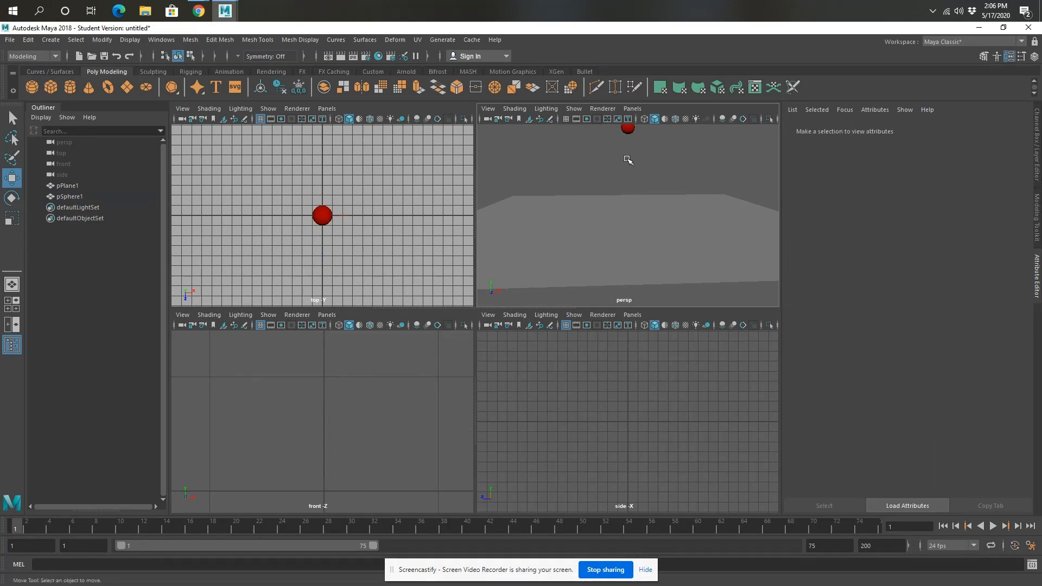
pyautogui.click(630, 128)
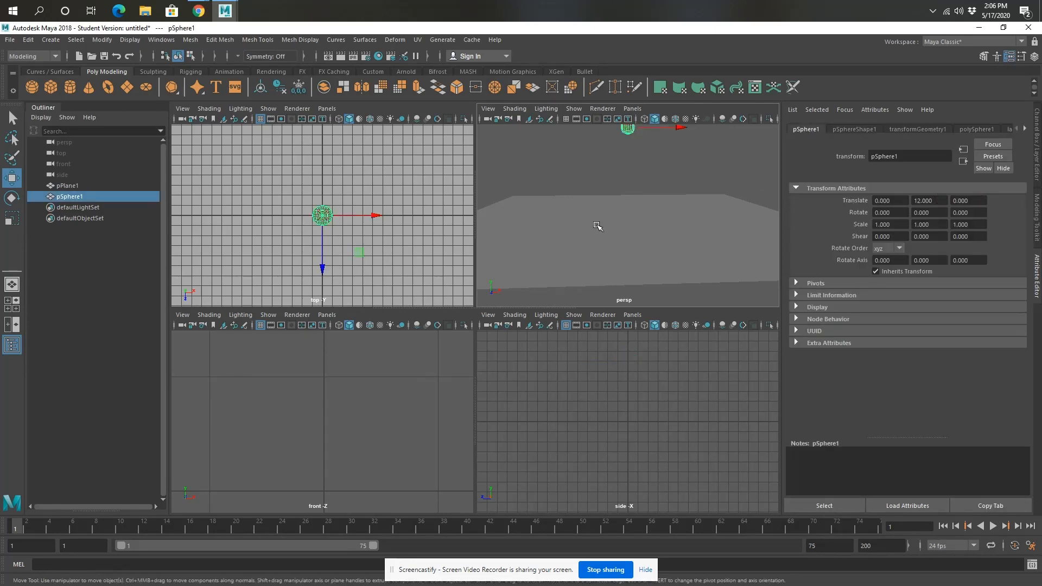
pyautogui.keyDown('alt'); pyautogui.moveTo(693, 212); pyautogui.dragTo(685, 264, button='middle'); pyautogui.keyUp('alt')
pyautogui.moveTo(618, 144)
pyautogui.mouseDown()
pyautogui.moveTo(619, 193)
pyautogui.moveTo(619, 148)
pyautogui.mouseUp()
pyautogui.click(929, 201)
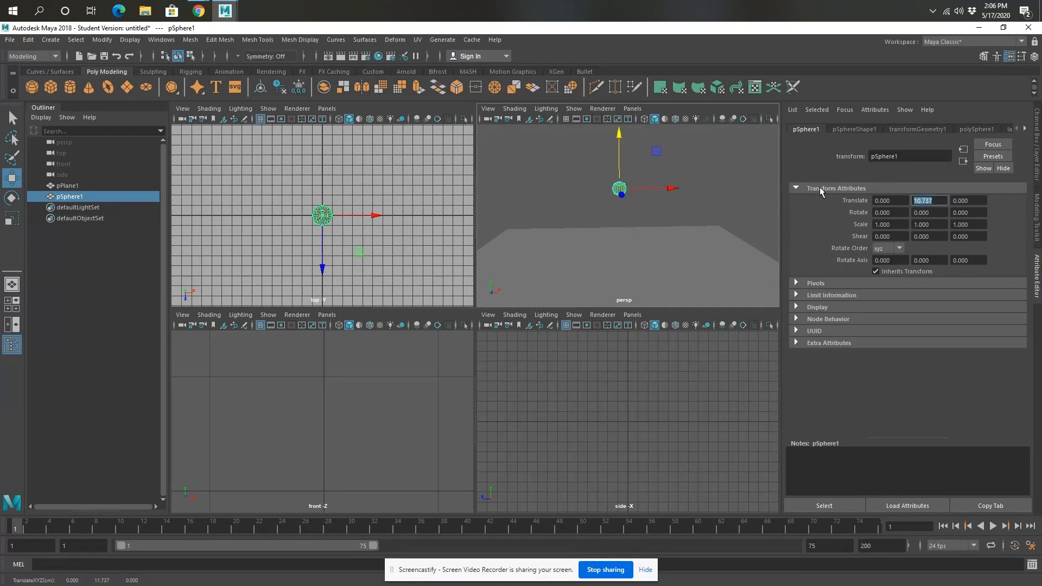
pyautogui.write('12')
pyautogui.press('Return')
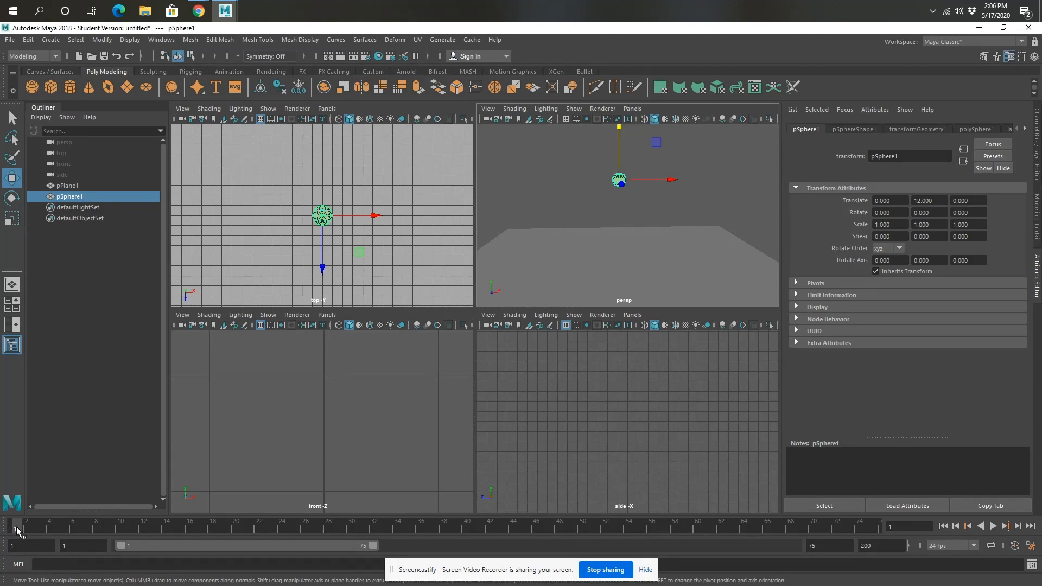
pyautogui.press('s')
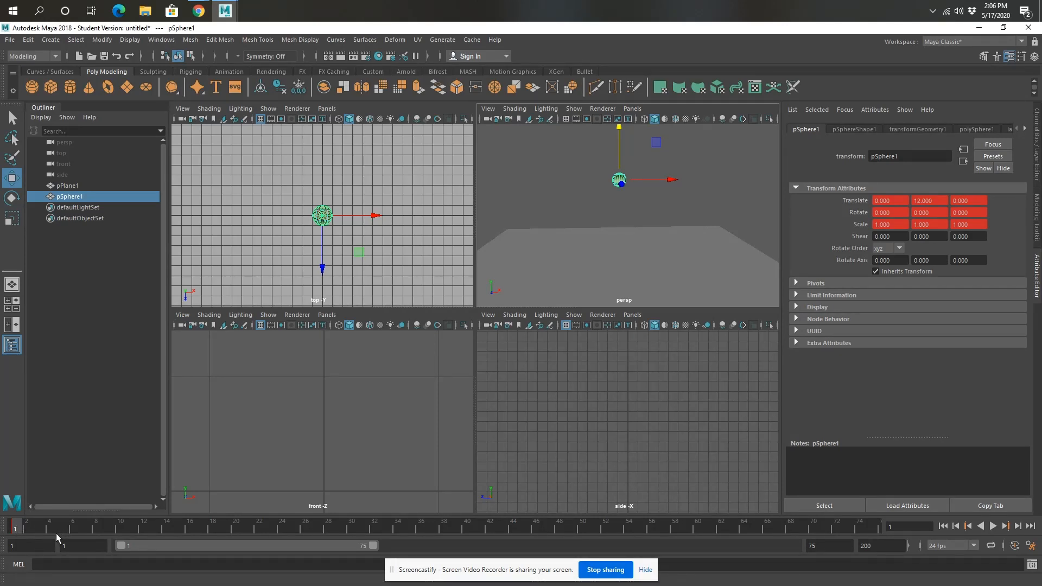
# Step: At frame 16, lower the sphere to Translate Y 0 and set a keyframe on its transforms
pyautogui.click(188, 527)
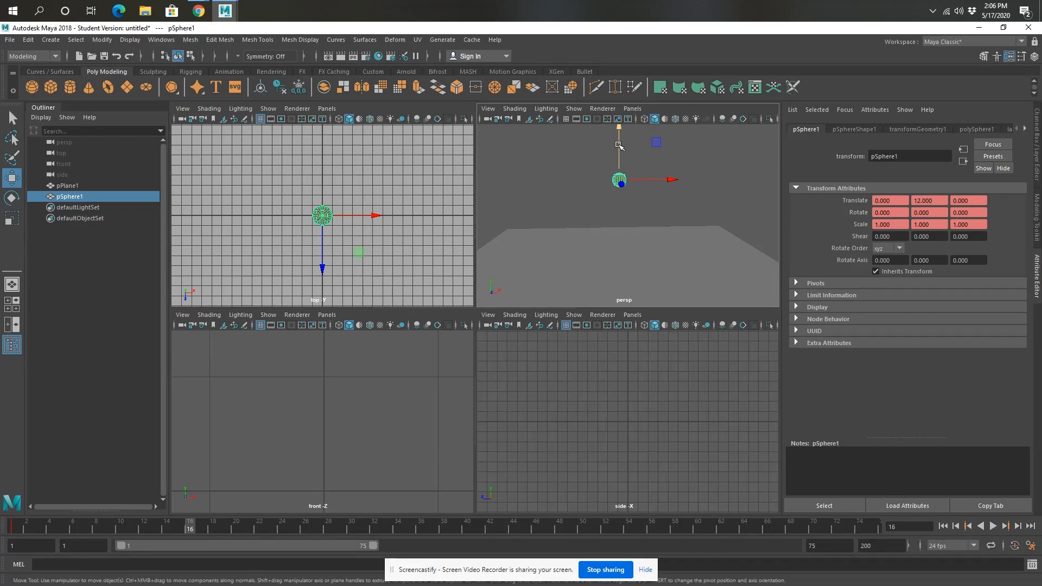
pyautogui.moveTo(620, 146); pyautogui.dragTo(619, 193)
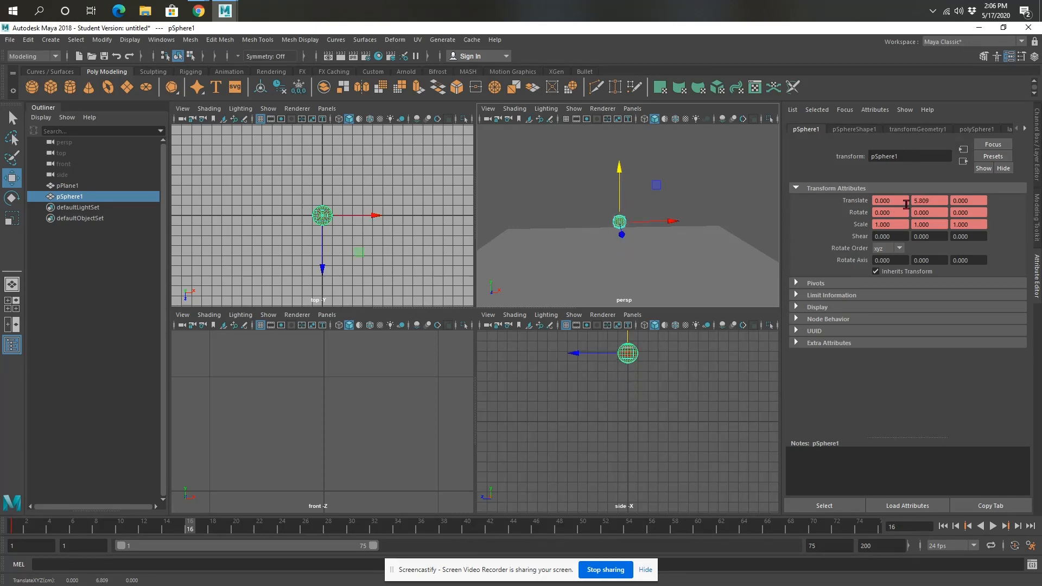
pyautogui.doubleClick(922, 200)
pyautogui.write('0')
pyautogui.press('Return')
pyautogui.press('s')
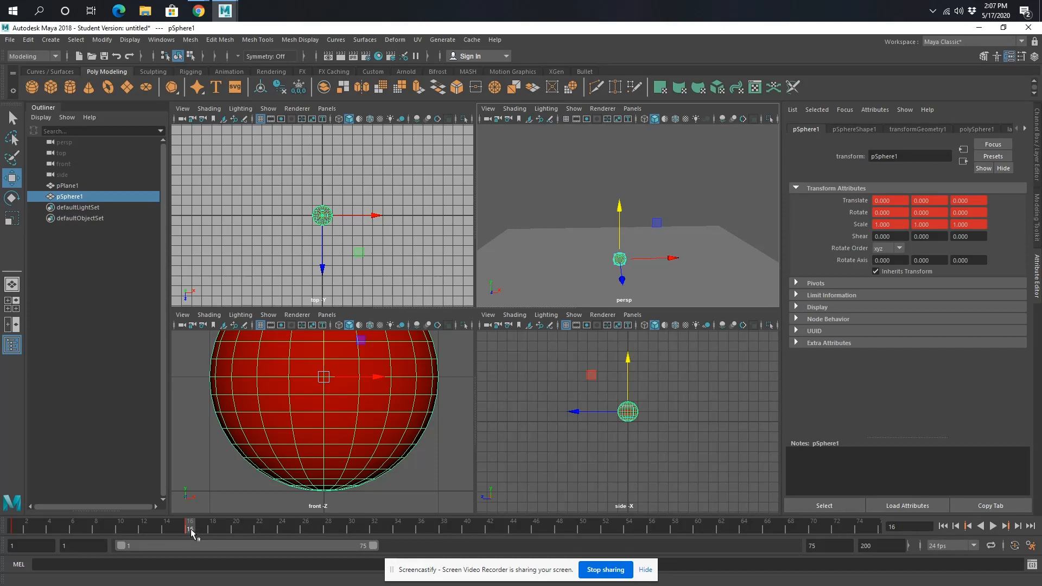
# Step: At frame 26, raise the sphere to Translate Y 10 and set a keyframe on its transforms
pyautogui.click(306, 530)
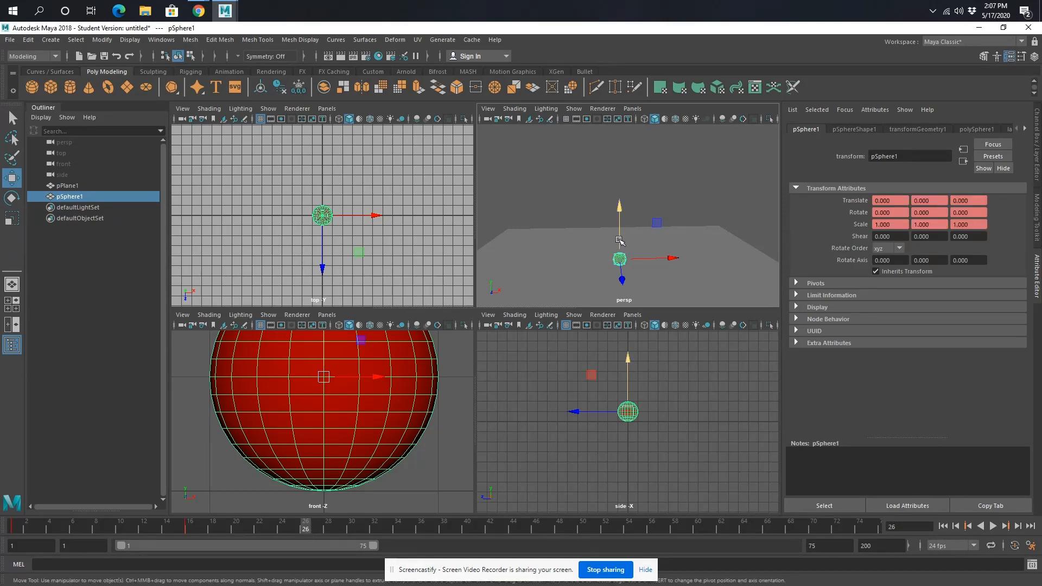
pyautogui.moveTo(619, 240); pyautogui.dragTo(620, 189)
pyautogui.click(938, 201)
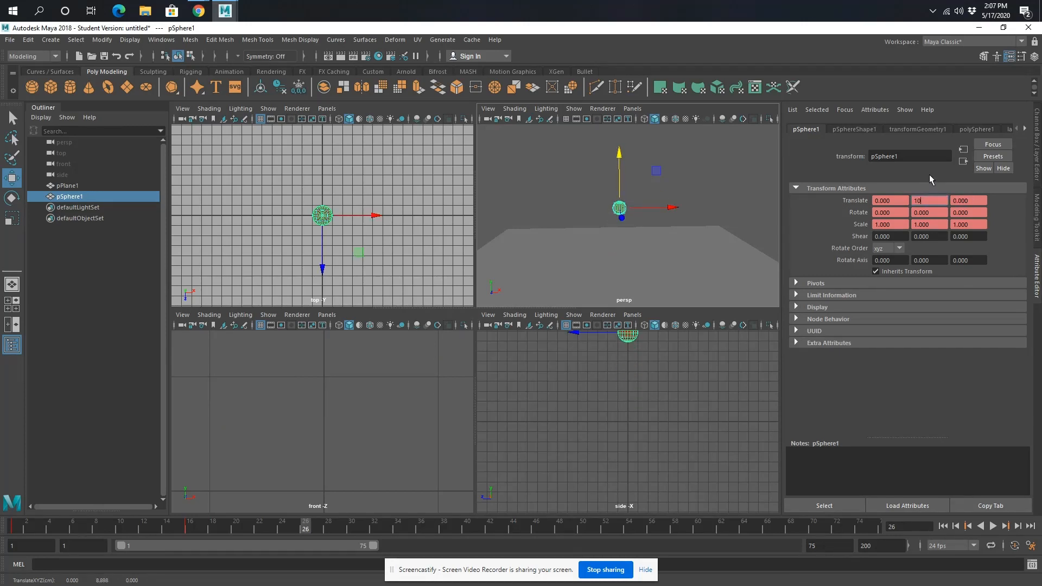
pyautogui.press('Return')
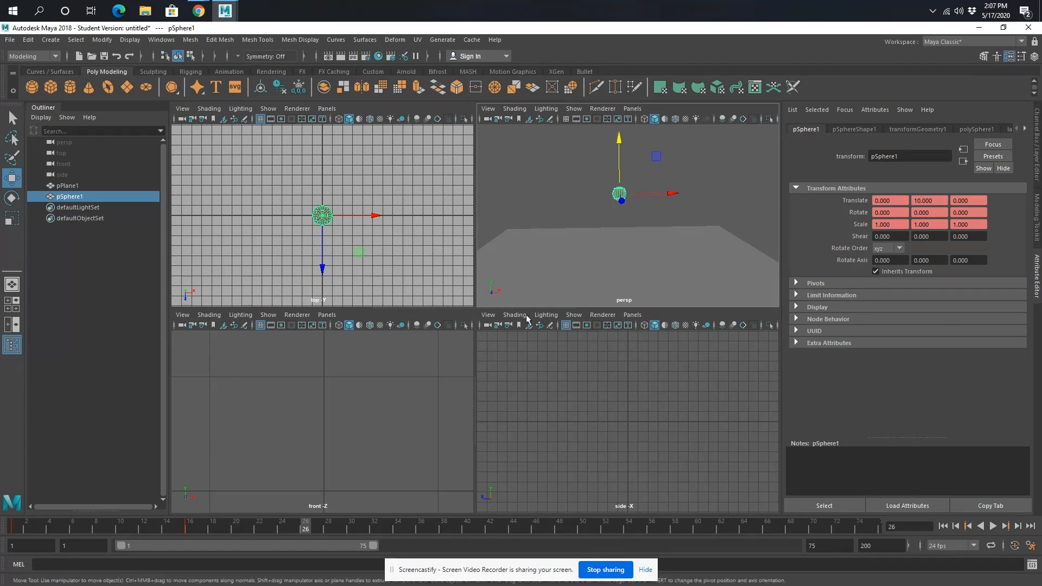
pyautogui.press('s')
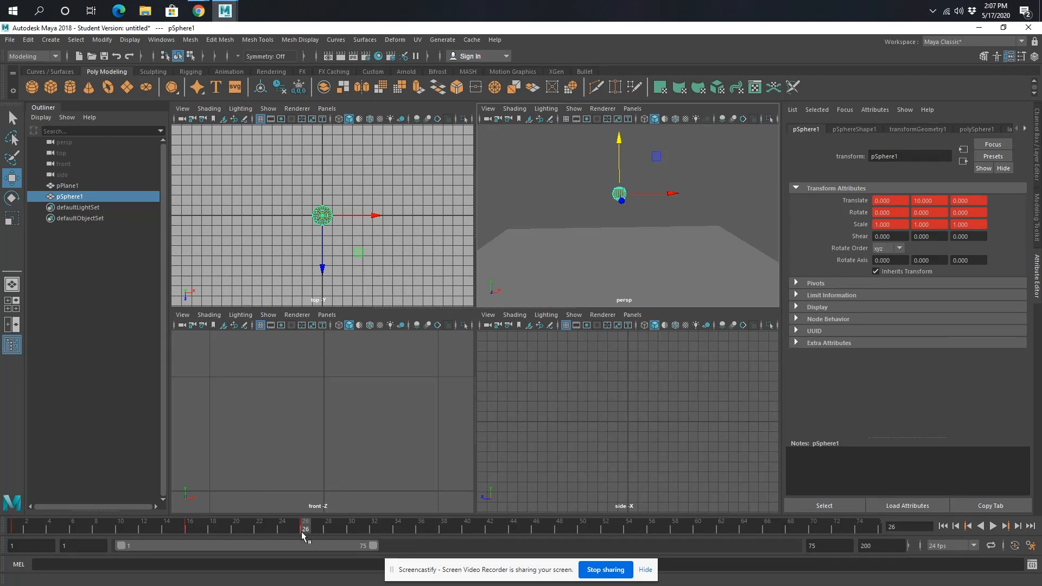
# Step: At frame 36, set the sphere's Translate Y to 0 and set a keyframe on its transforms
pyautogui.click(417, 530)
pyautogui.click(931, 201)
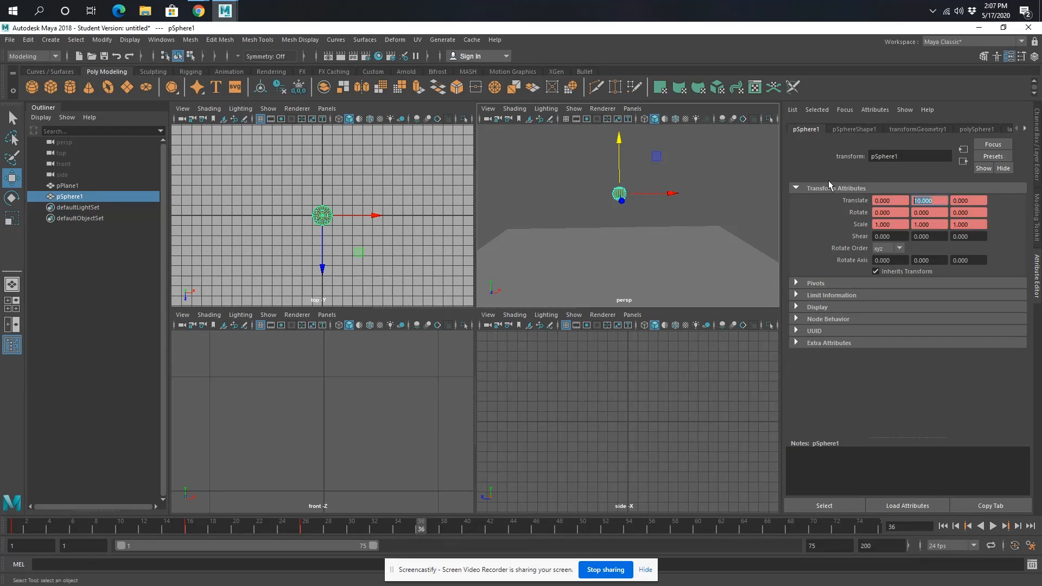
pyautogui.write('0')
pyautogui.press('Return')
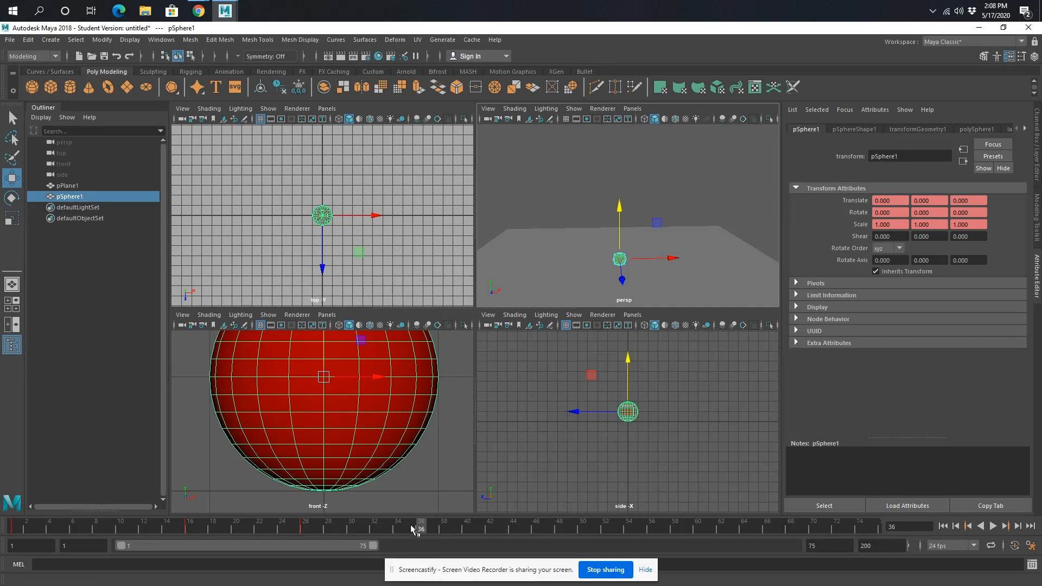
pyautogui.press('s')
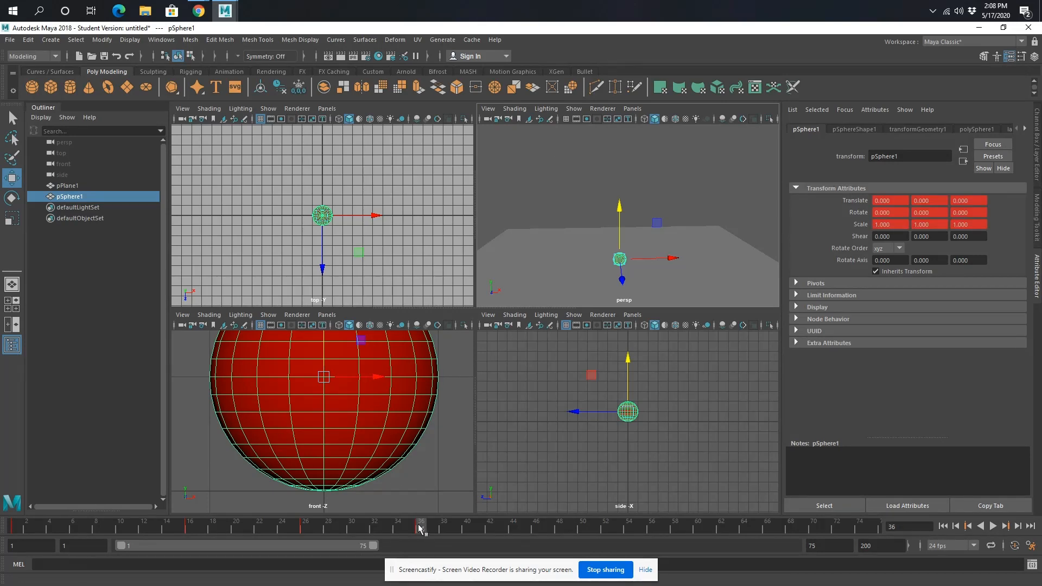
# Step: Play the bounce animation from frame 1 and stop it to check the motion
pyautogui.click(944, 526)
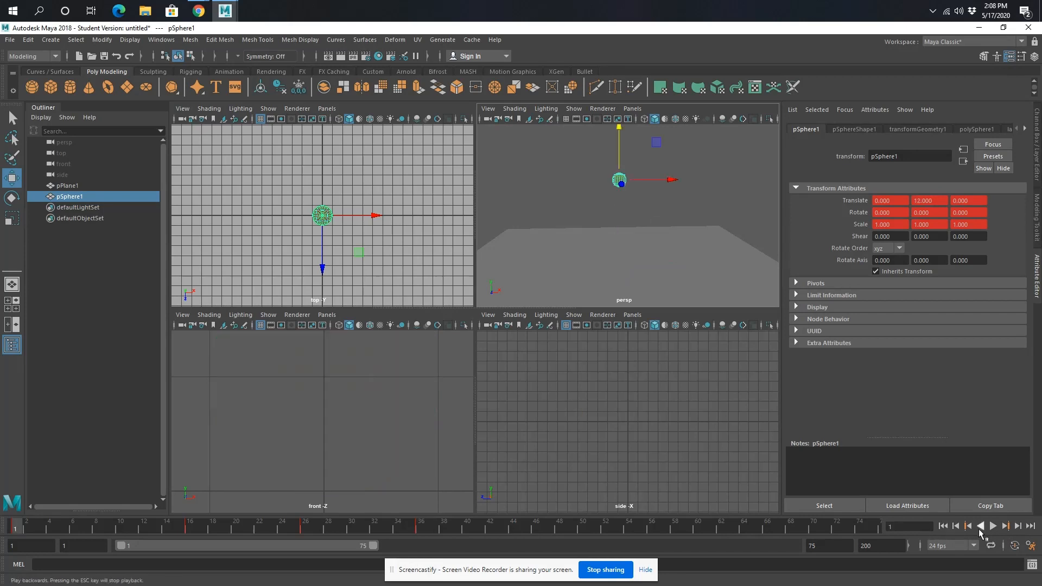
pyautogui.click(993, 526)
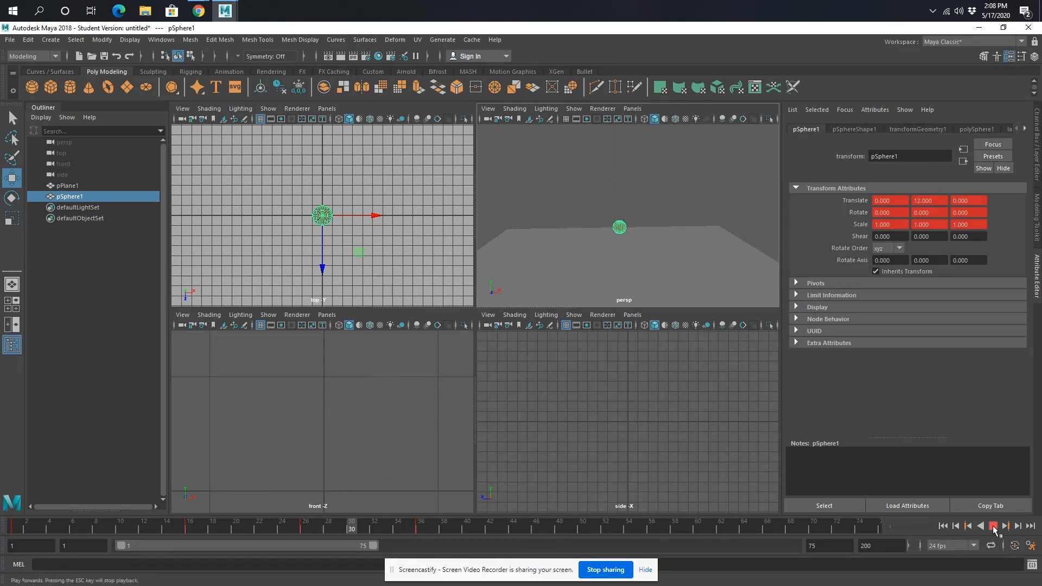
pyautogui.click(994, 526)
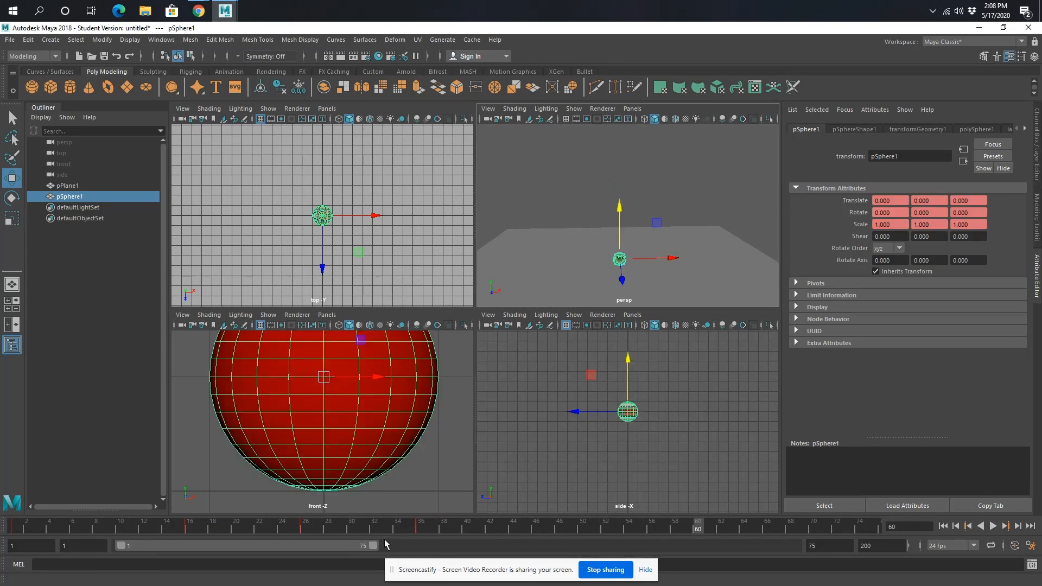
# Step: At frame 42, raise the sphere to Translate Y 6 and set a keyframe on its transforms
pyautogui.click(421, 528)
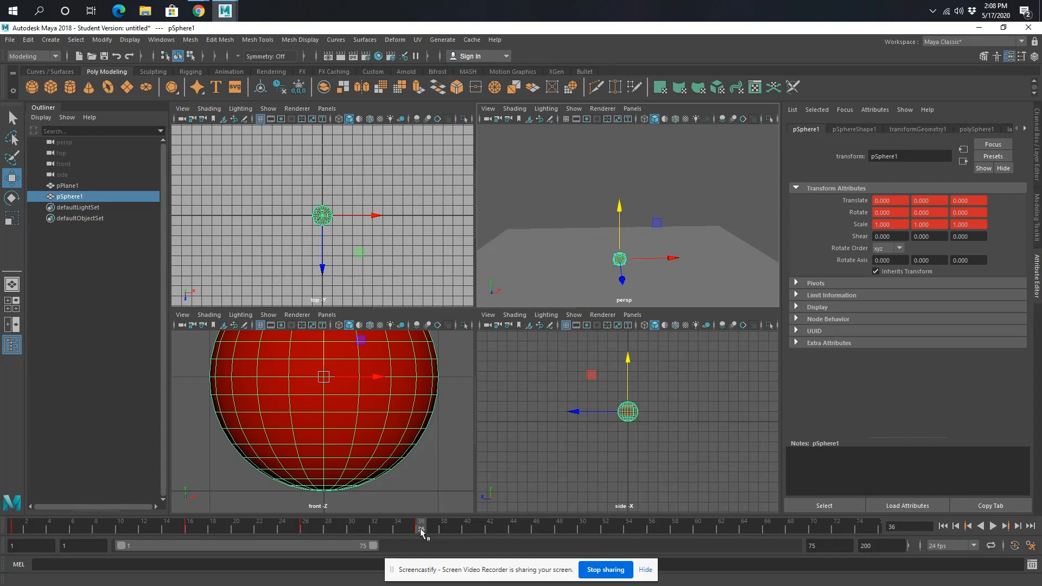
pyautogui.click(488, 529)
pyautogui.moveTo(621, 234); pyautogui.dragTo(625, 202)
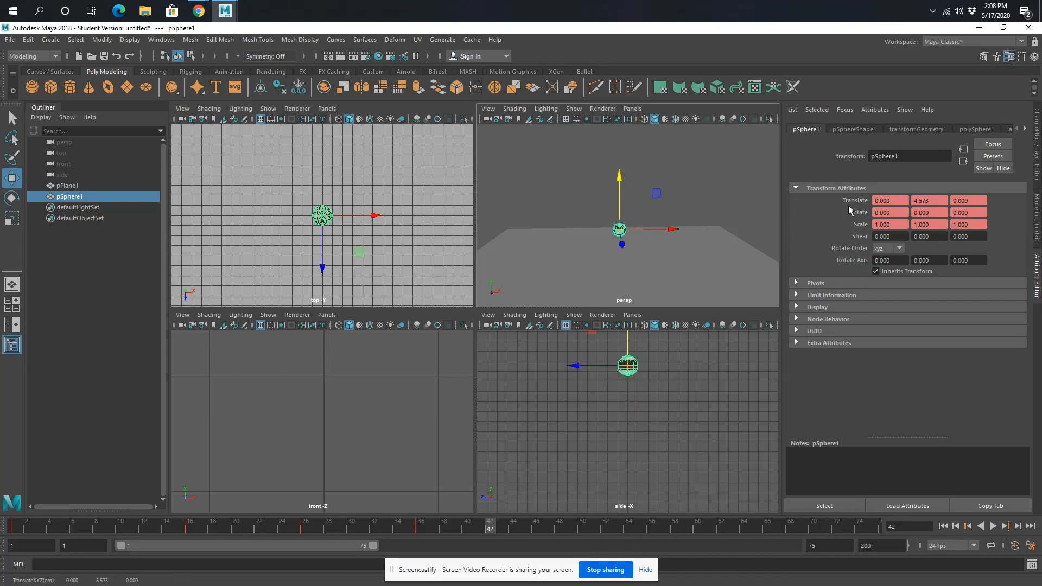
pyautogui.moveTo(936, 201); pyautogui.dragTo(876, 201)
pyautogui.write('6')
pyautogui.press('Return')
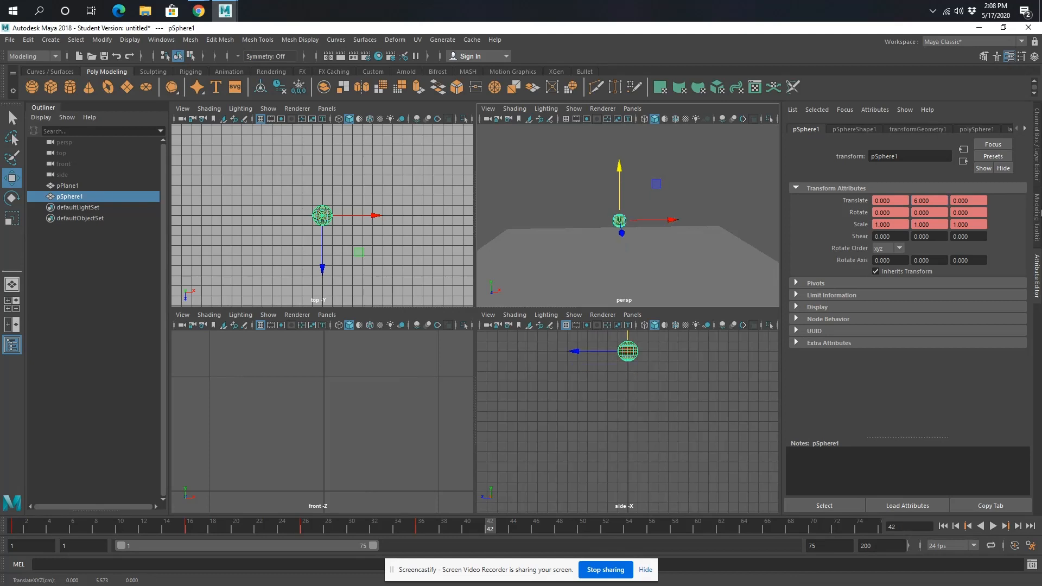
pyautogui.press('s')
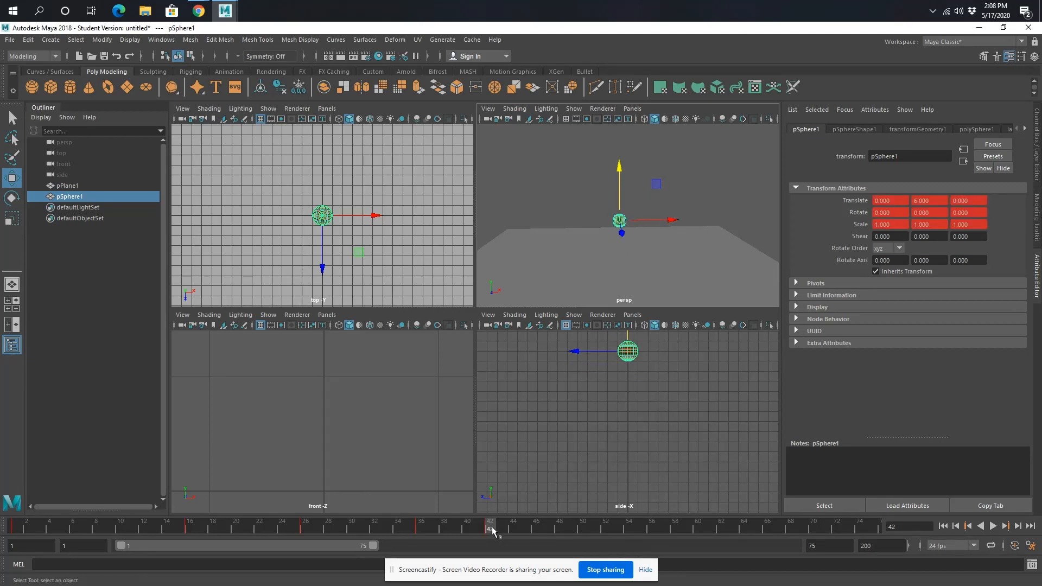
# Step: At frame 48, set the sphere's Translate Y to 0 and set a keyframe on its transforms
pyautogui.click(558, 527)
pyautogui.doubleClick(934, 204)
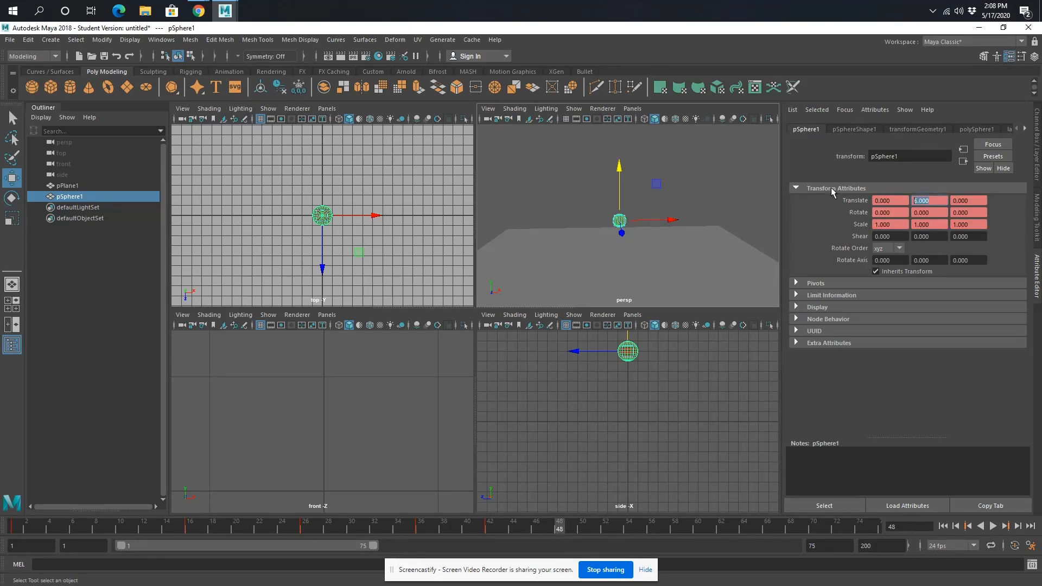
pyautogui.write('0')
pyautogui.press('Return')
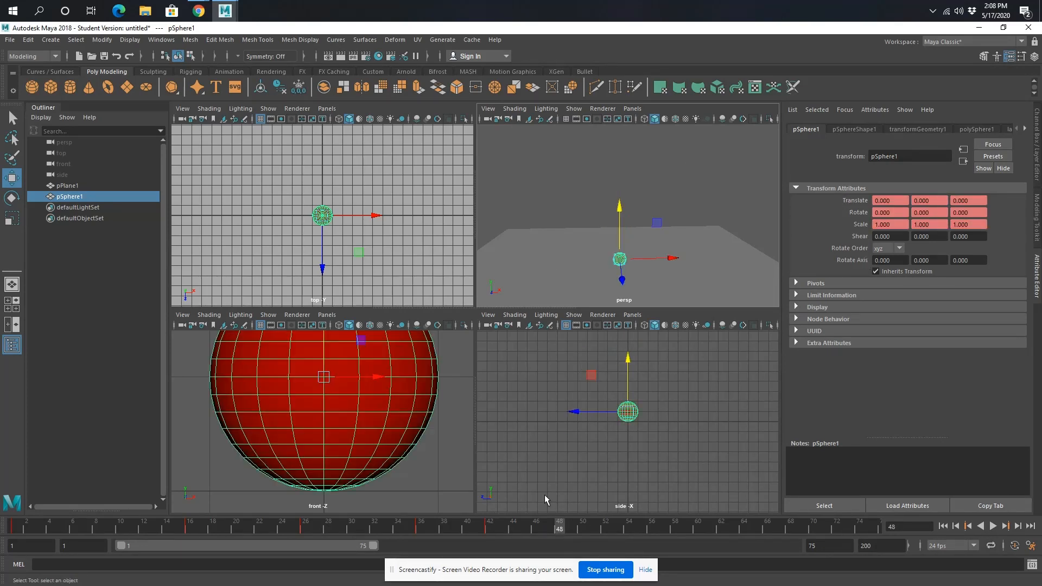
pyautogui.press('s')
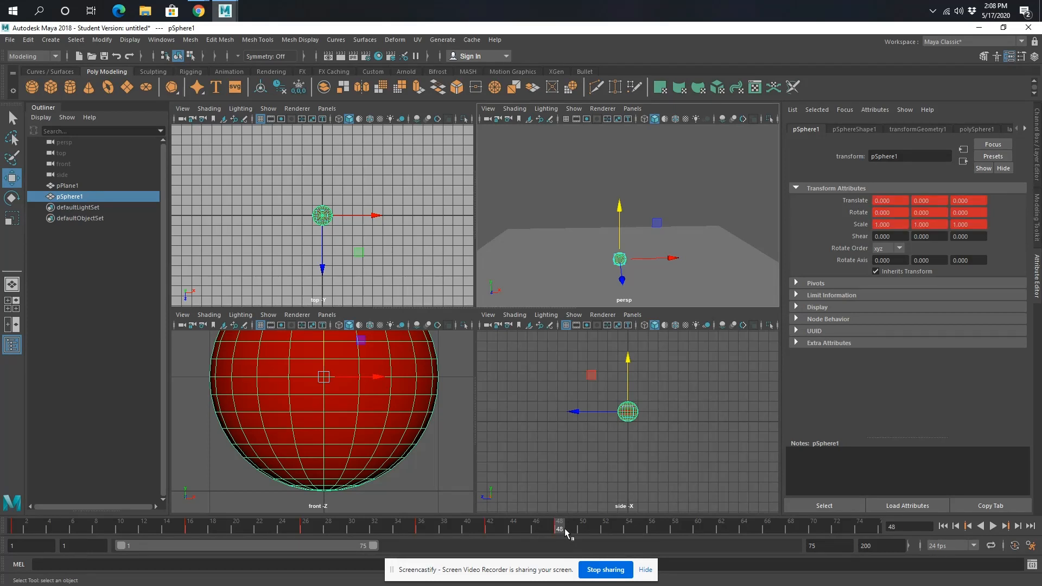
# Step: At frame 52, raise the sphere to Translate Y 4 and set a keyframe on its transforms
pyautogui.click(601, 529)
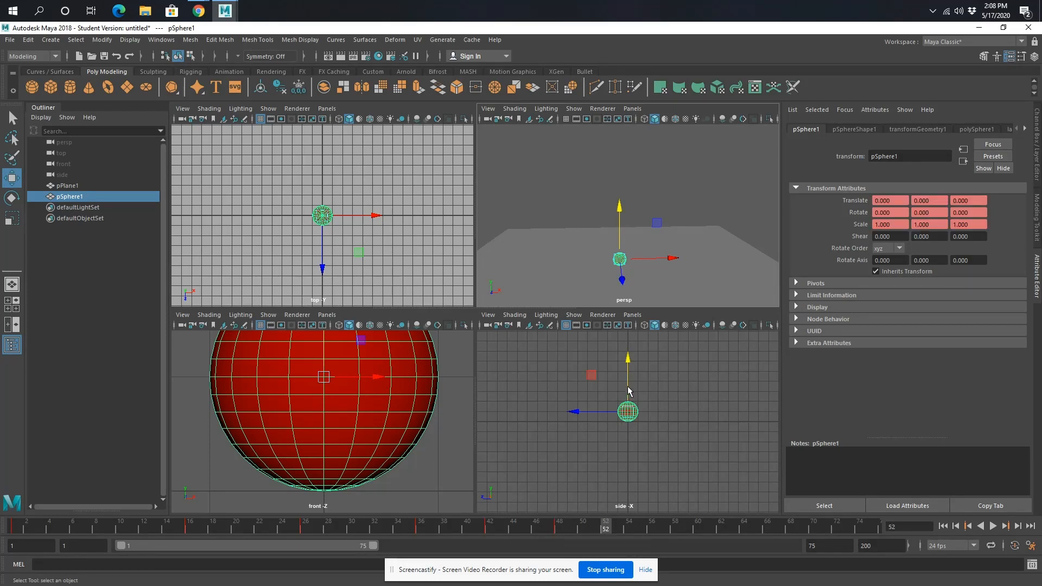
pyautogui.moveTo(628, 391); pyautogui.dragTo(628, 381)
pyautogui.click(933, 200)
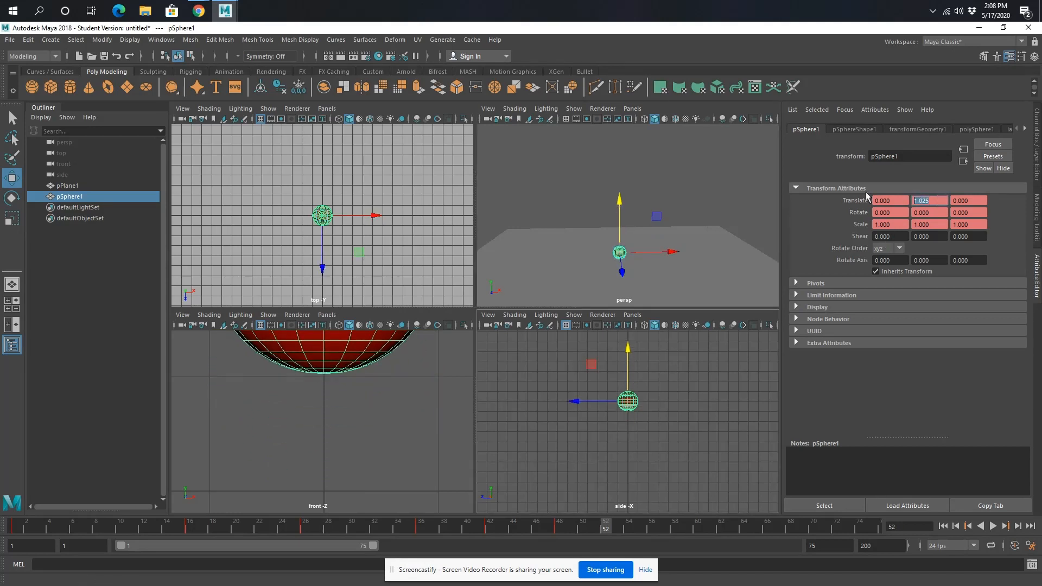
pyautogui.write('4')
pyautogui.press('Return')
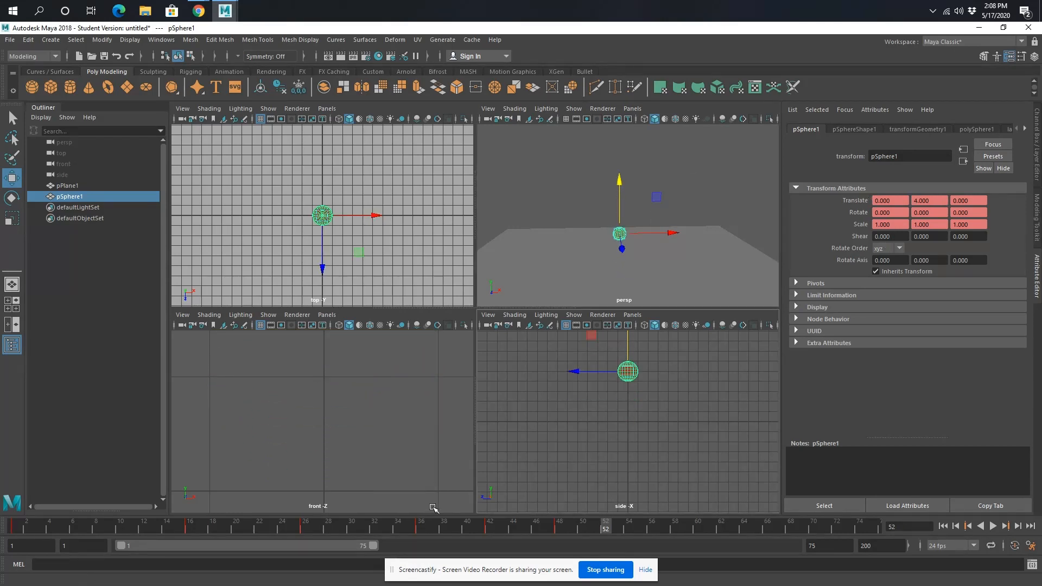
pyautogui.press('s')
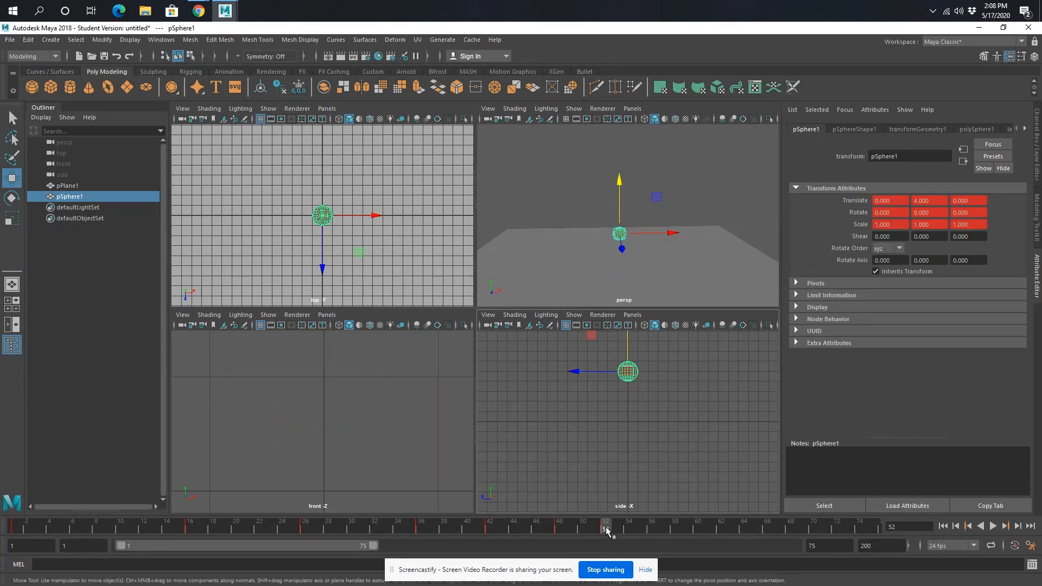
# Step: At frame 56, set the sphere's Translate Y to 0 and set a keyframe on its transforms
pyautogui.click(651, 528)
pyautogui.click(941, 201)
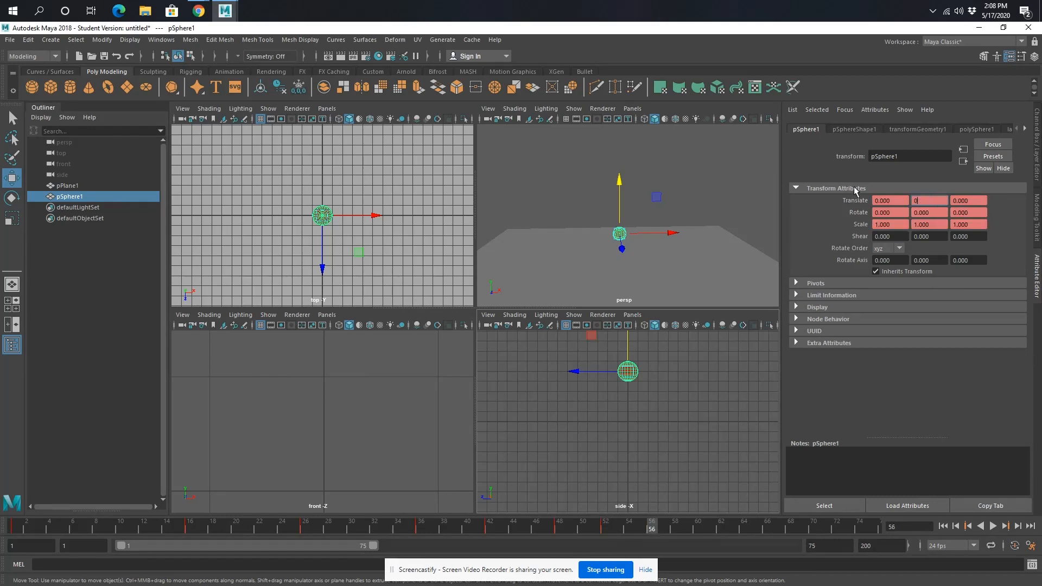
pyautogui.write('0')
pyautogui.press('Return')
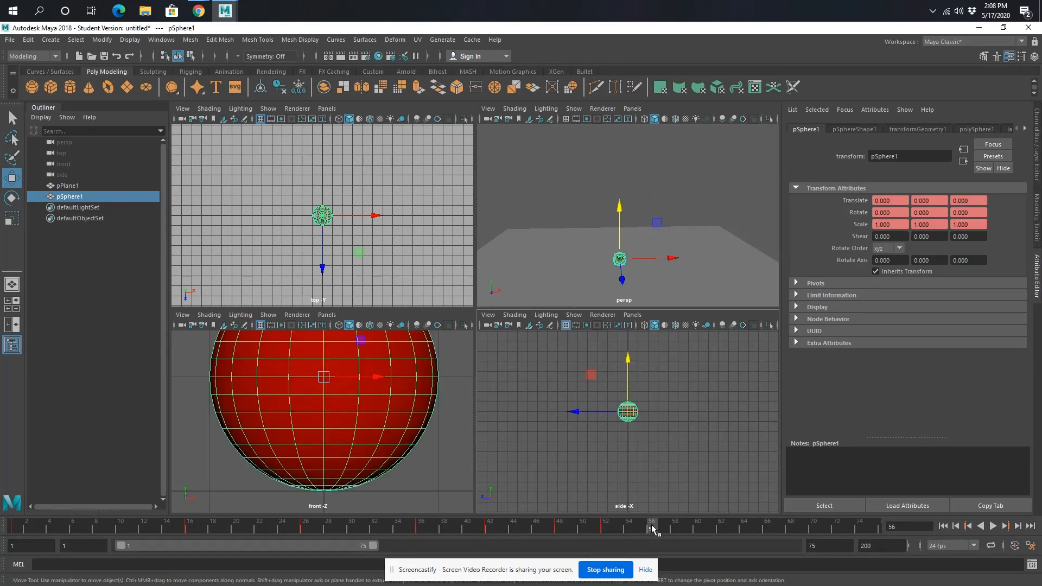
pyautogui.press('s')
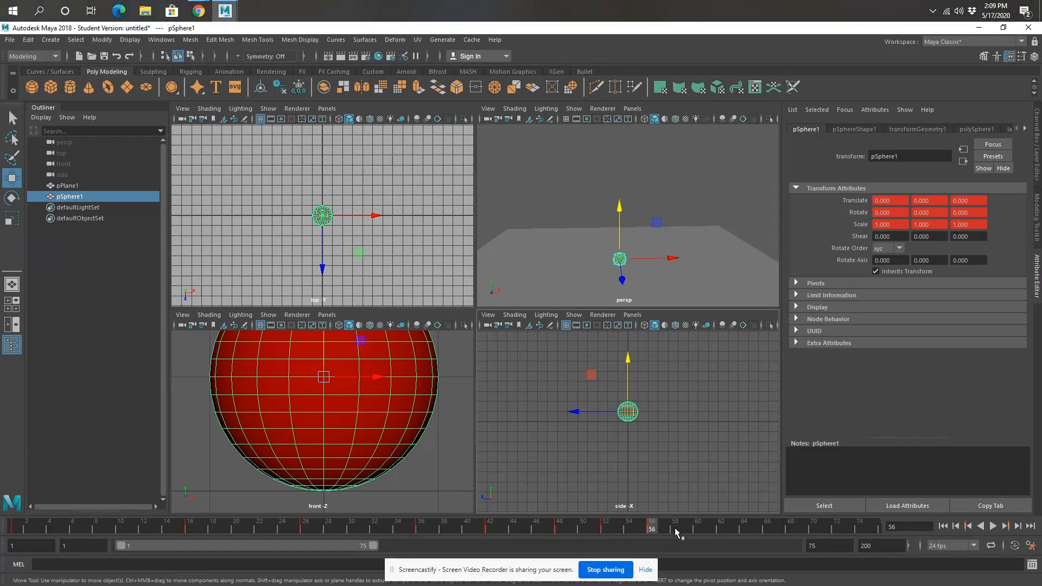
# Step: At frame 58, raise the sphere to Translate Y 2 and set a keyframe on its transforms
pyautogui.click(675, 528)
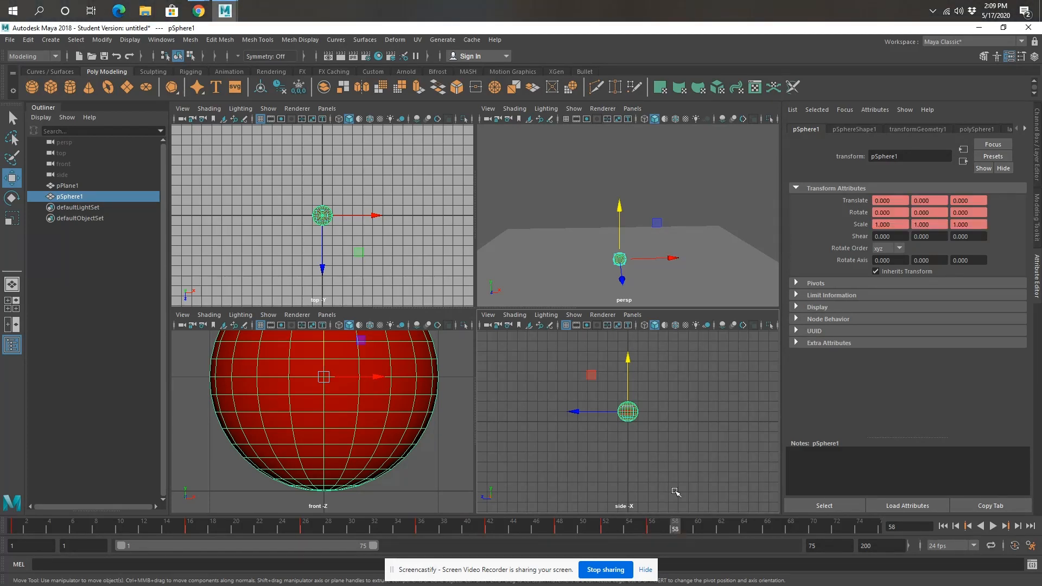
pyautogui.click(619, 244)
pyautogui.moveTo(619, 243); pyautogui.dragTo(619, 235)
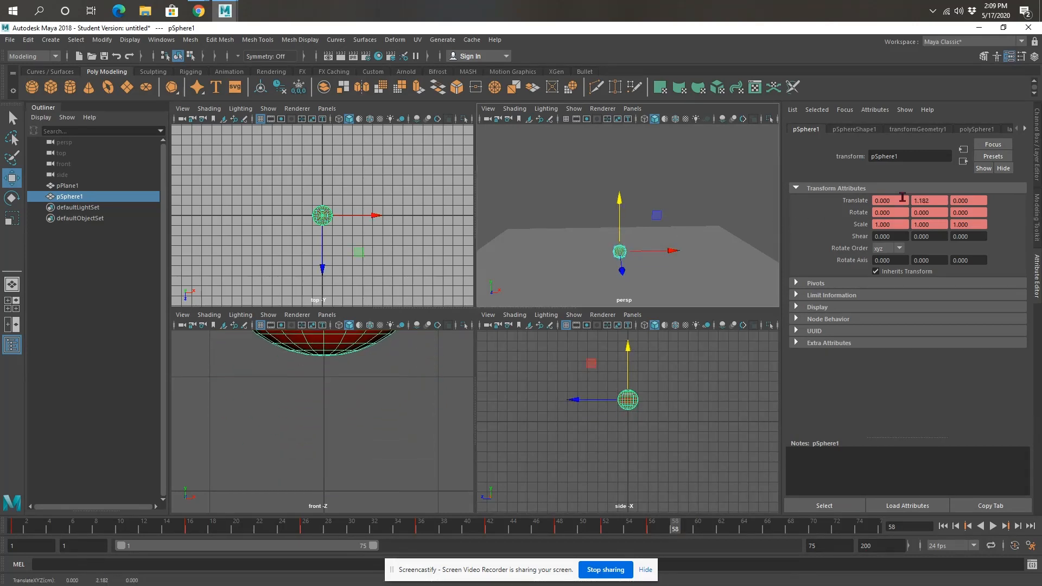
pyautogui.moveTo(933, 200); pyautogui.dragTo(859, 193)
pyautogui.write('2')
pyautogui.press('Return')
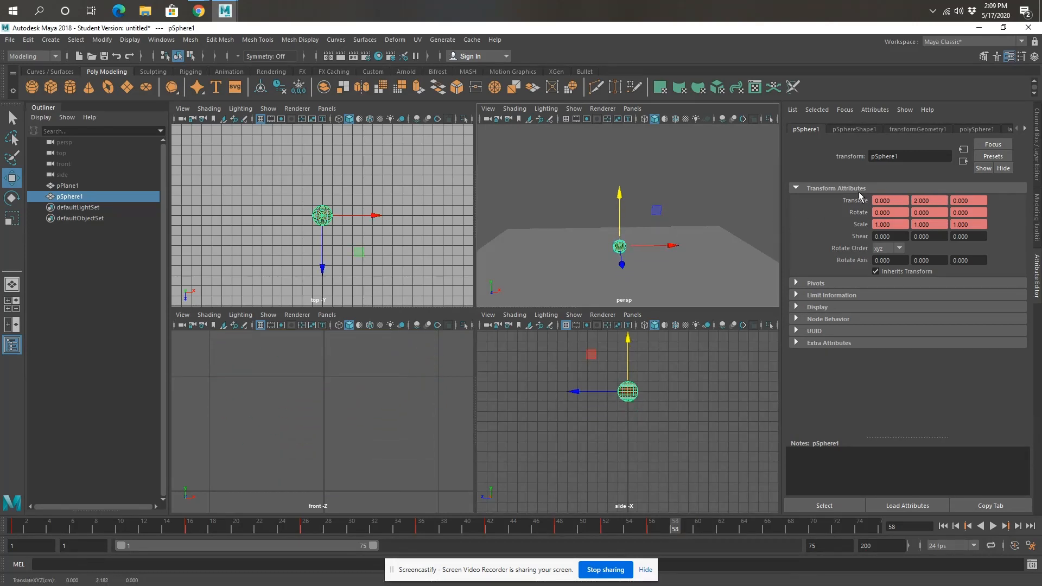
pyautogui.press('s')
# Step: At frame 60, set the sphere's Translate Y to 0 and set a keyframe on its transforms
pyautogui.click(698, 525)
pyautogui.moveTo(940, 202); pyautogui.dragTo(879, 191)
pyautogui.write('0')
pyautogui.press('Return')
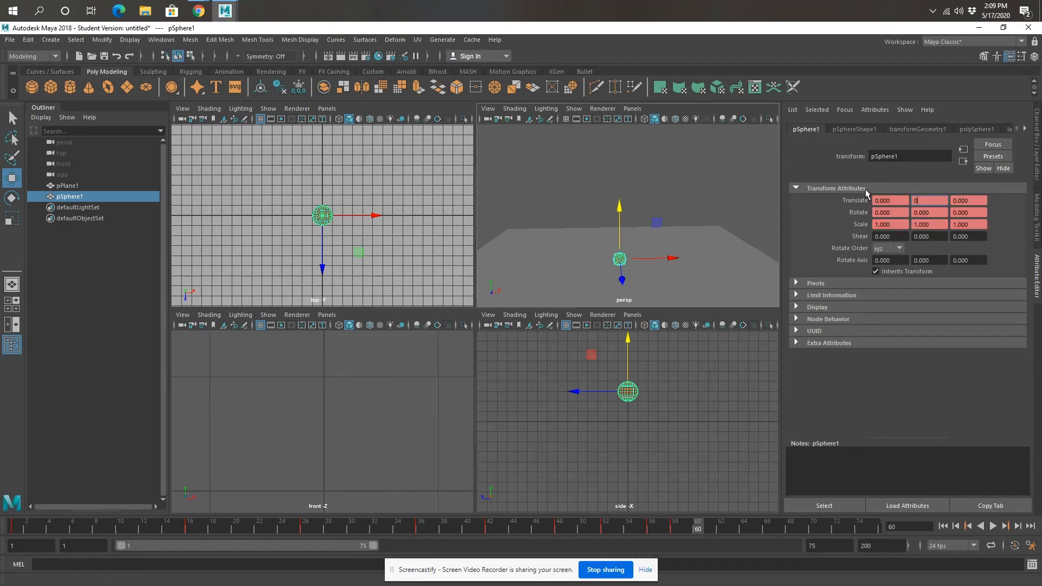
pyautogui.press('s')
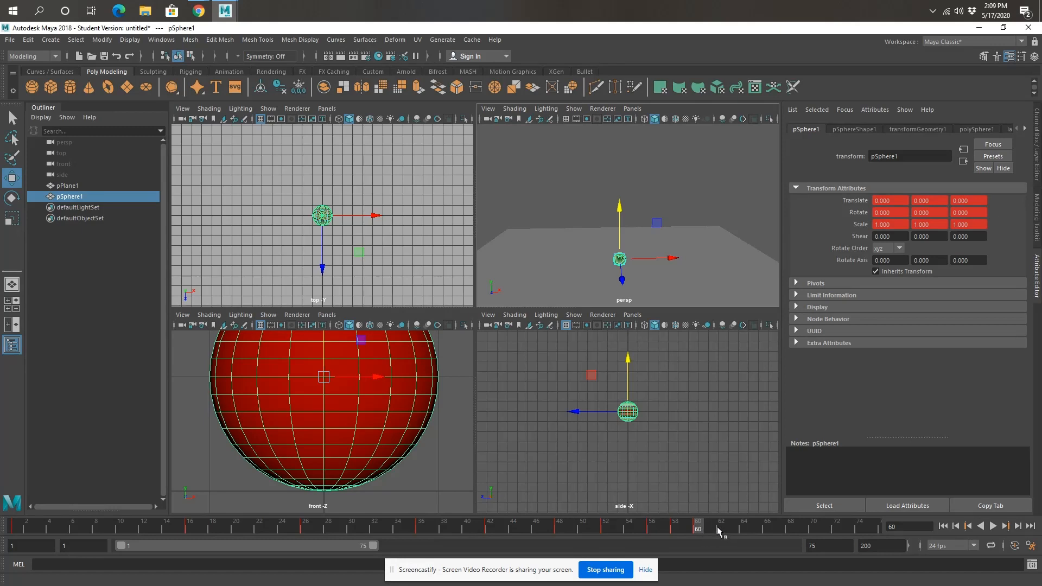
# Step: At frame 61, raise the sphere to Translate Y 1 and key its transforms
pyautogui.click(711, 529)
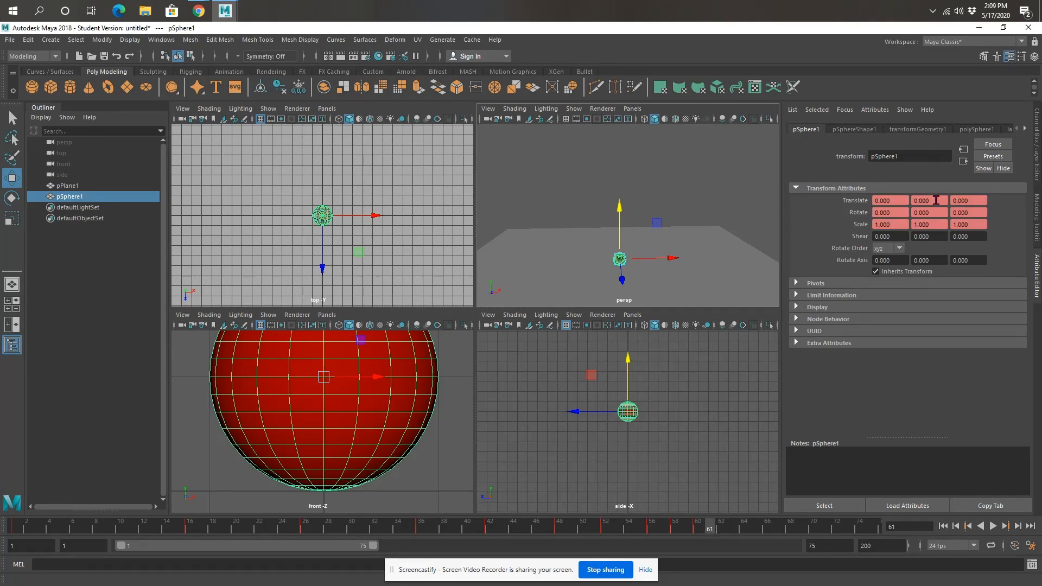
pyautogui.click(938, 203)
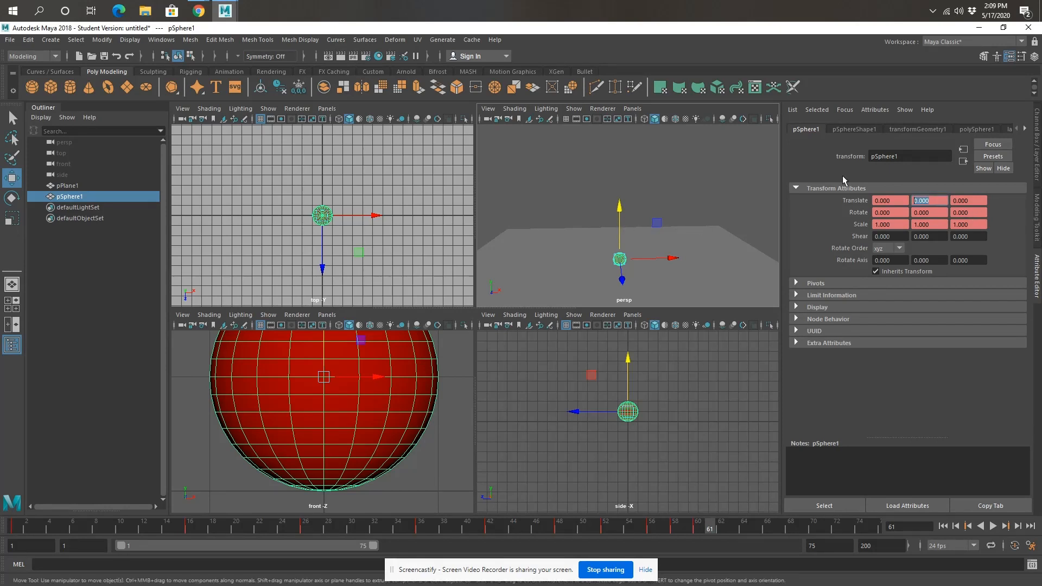
pyautogui.write('1')
pyautogui.press('Return')
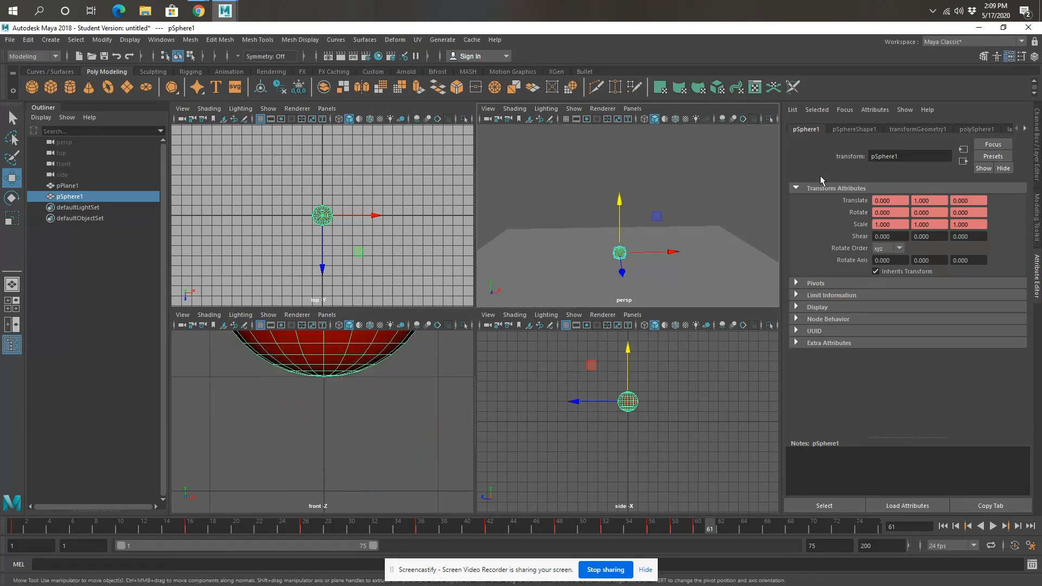
# Step: At frame 62, set the sphere's Translate Y to 0 and set a keyframe on its transforms
pyautogui.click(721, 528)
pyautogui.click(936, 200)
pyautogui.write('0')
pyautogui.press('Return')
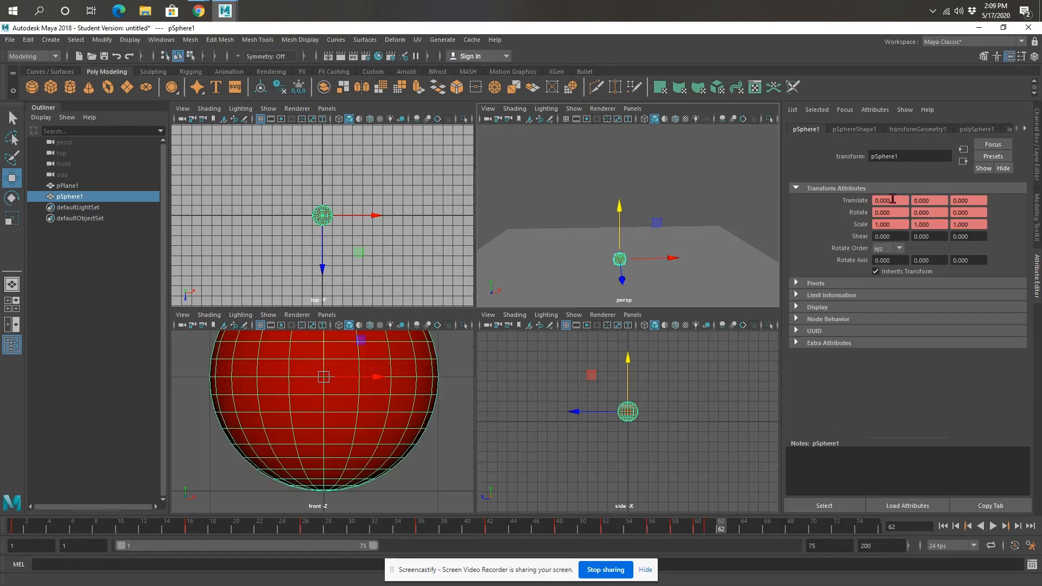
pyautogui.press('s')
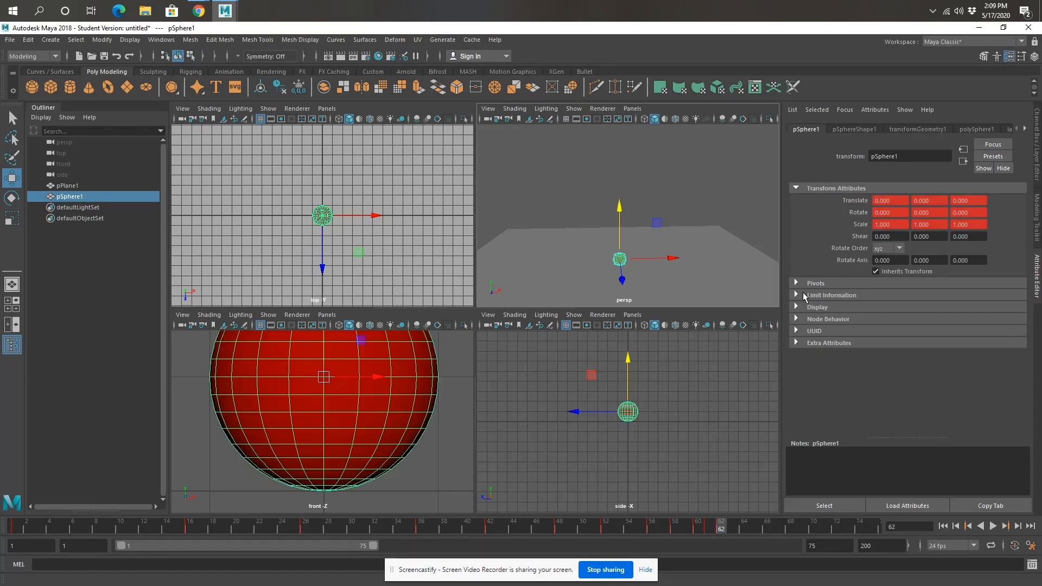
# Step: At frame 63, raise the sphere to Translate Y 0.5 and key its transforms
pyautogui.click(733, 529)
pyautogui.click(928, 201)
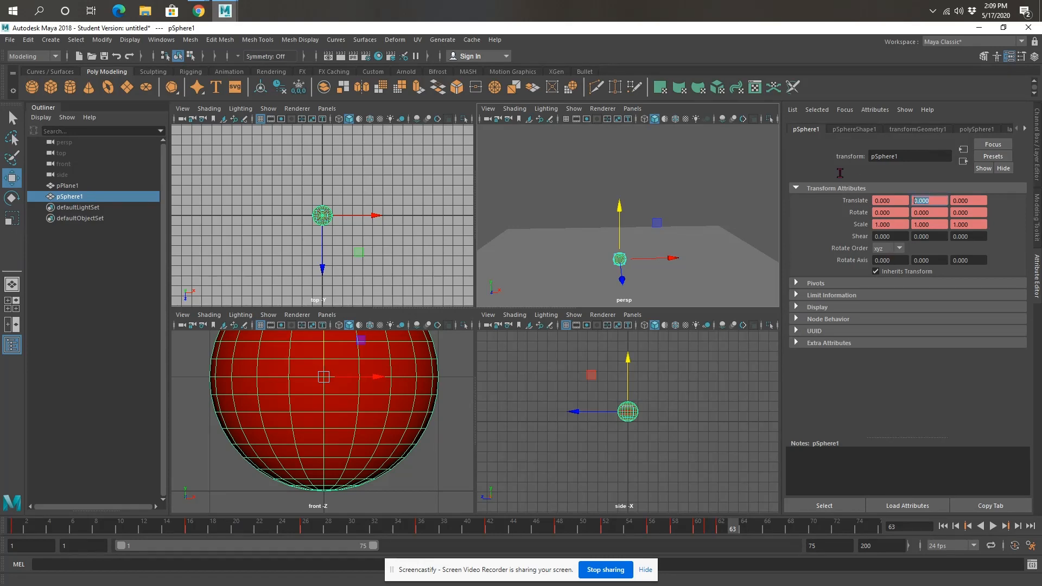
pyautogui.write('0.5')
pyautogui.press('Return')
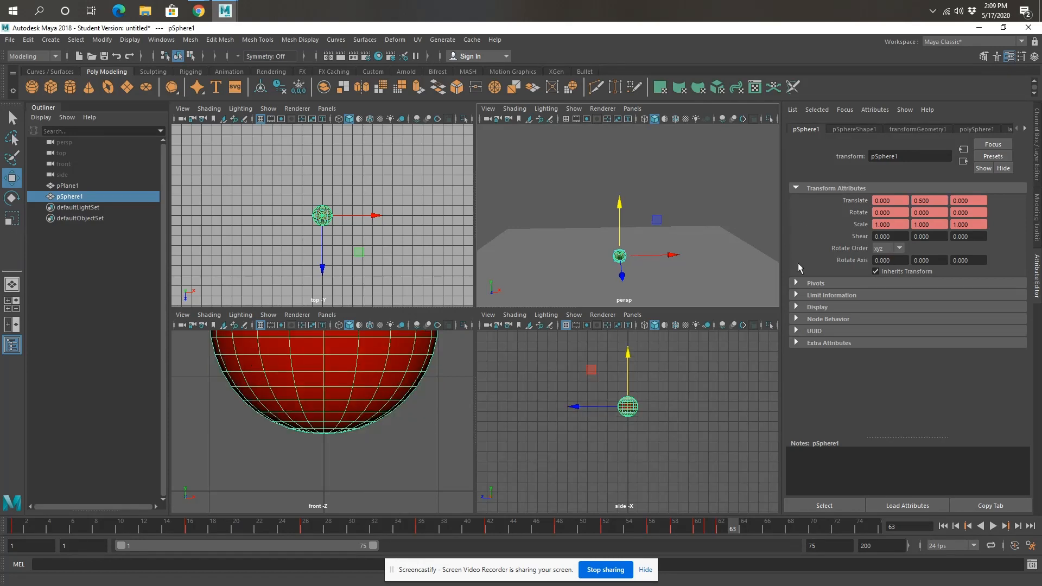
# Step: At frame 64, set the sphere's Translate Y to 0 and key its transforms
pyautogui.click(744, 528)
pyautogui.moveTo(934, 201); pyautogui.dragTo(866, 188)
pyautogui.write('0')
pyautogui.press('Return')
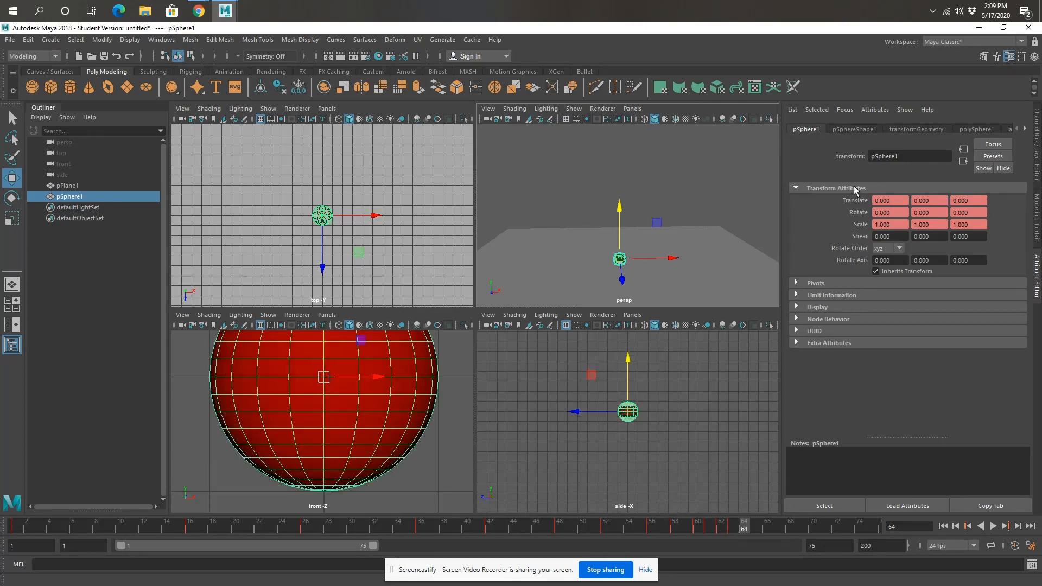
# Step: At frame 65, raise the sphere to Translate Y 0.25 and key its transforms
pyautogui.click(756, 527)
pyautogui.moveTo(941, 198); pyautogui.dragTo(832, 173)
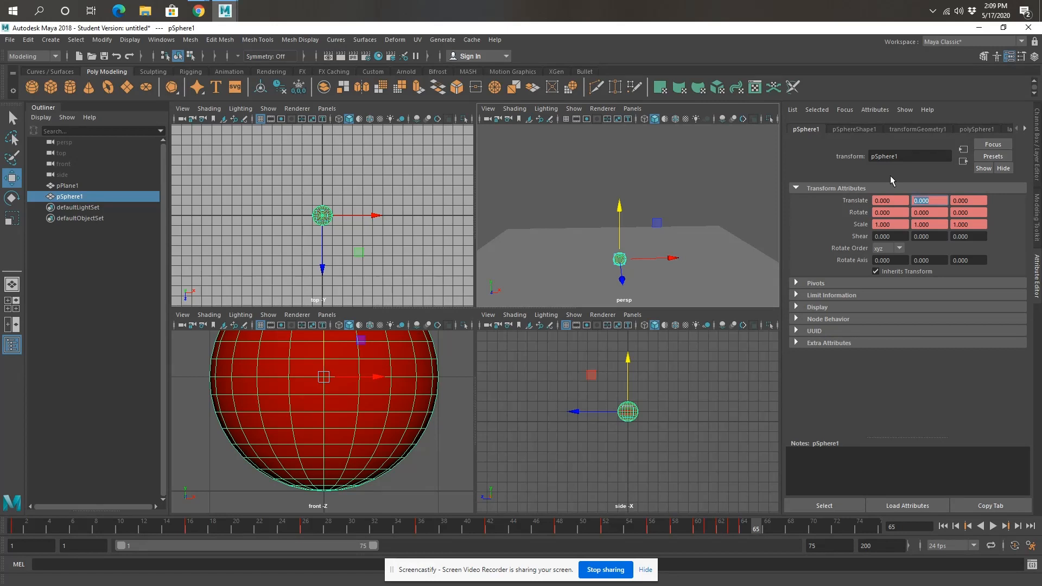
pyautogui.write('0.25')
pyautogui.press('Return')
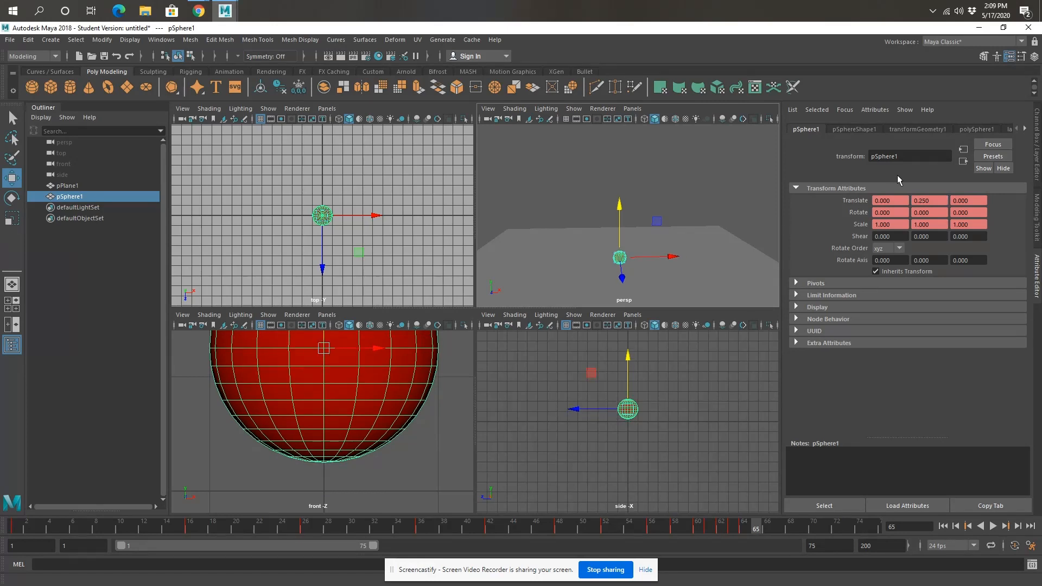
# Step: At frame 66, set the sphere's Translate Y to 0 and key its transforms
pyautogui.click(765, 527)
pyautogui.moveTo(935, 200); pyautogui.dragTo(863, 200)
pyautogui.write('0')
pyautogui.press('Return')
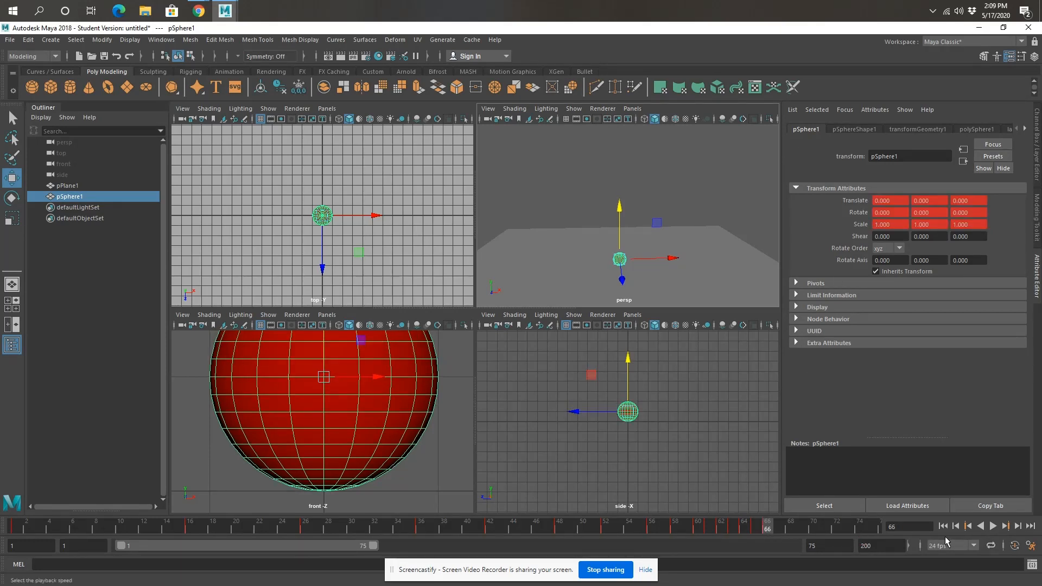
# Step: With the sphere deselected, play the full bounce from frame 1 in a maximized perspective view, ending back at frame 1
pyautogui.click(942, 526)
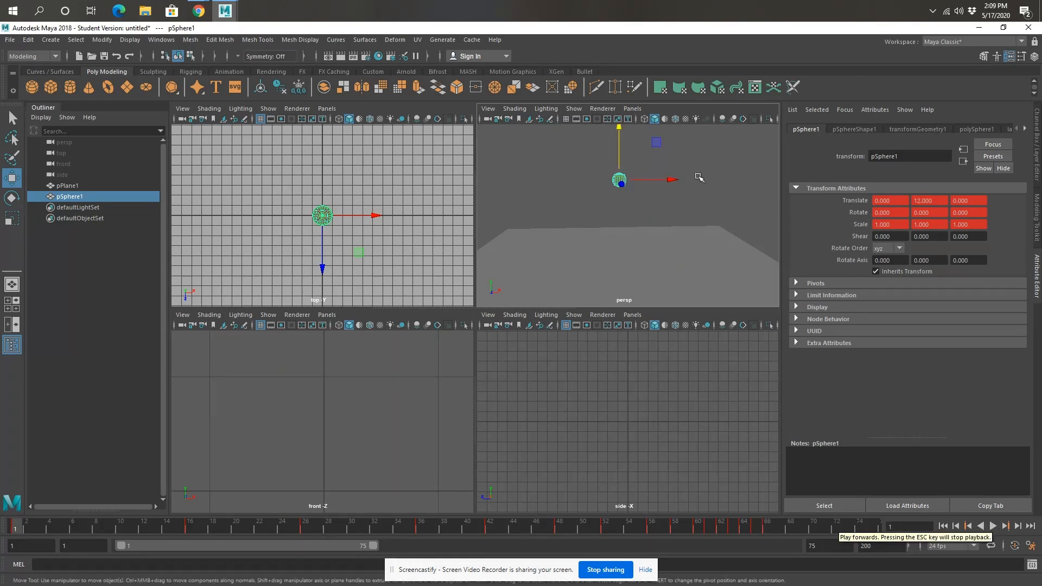
pyautogui.click(743, 187)
pyautogui.click(993, 526)
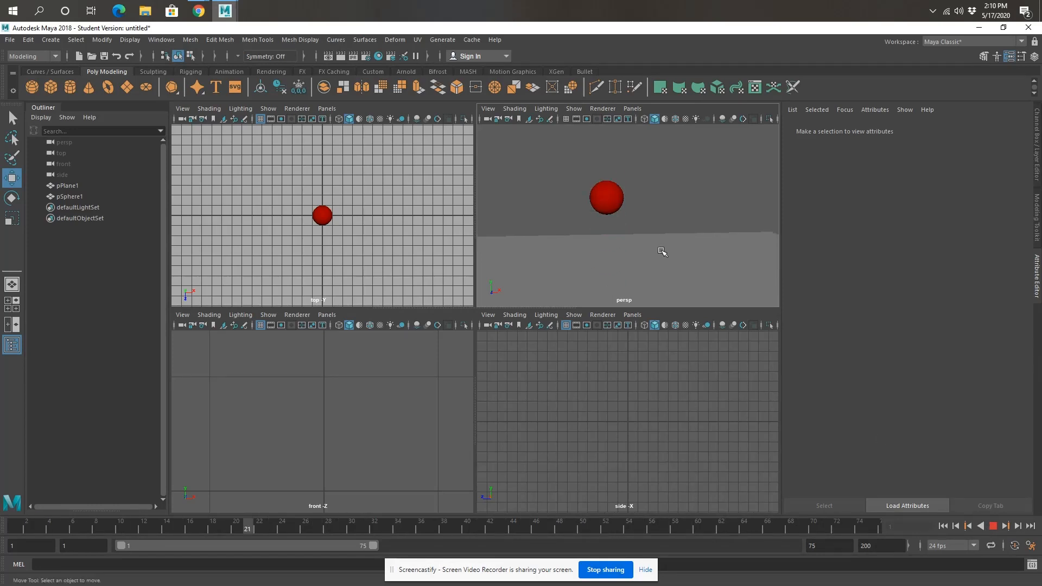
pyautogui.press('space')
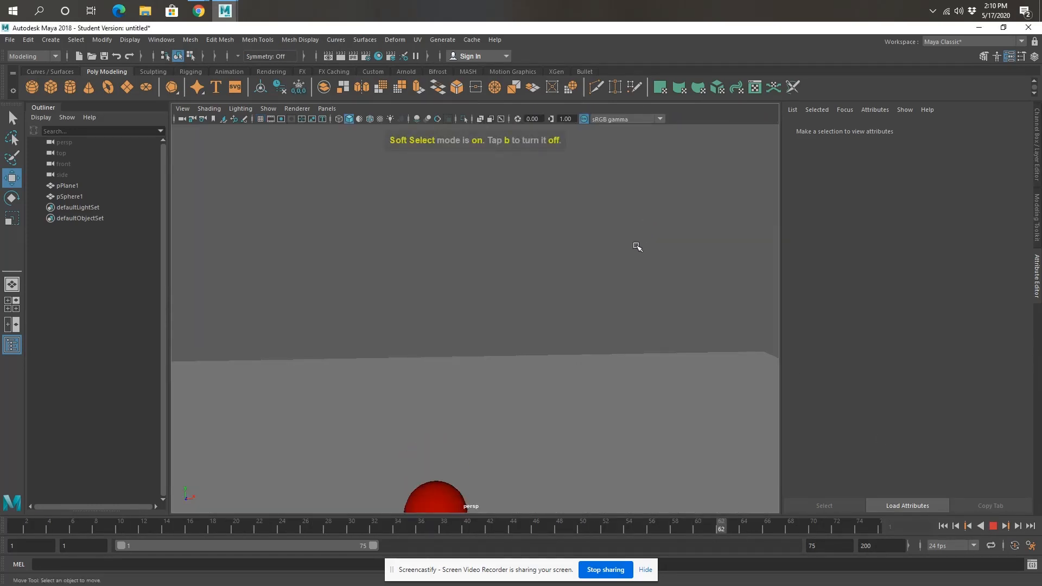
pyautogui.scroll(-4, 564, 320)
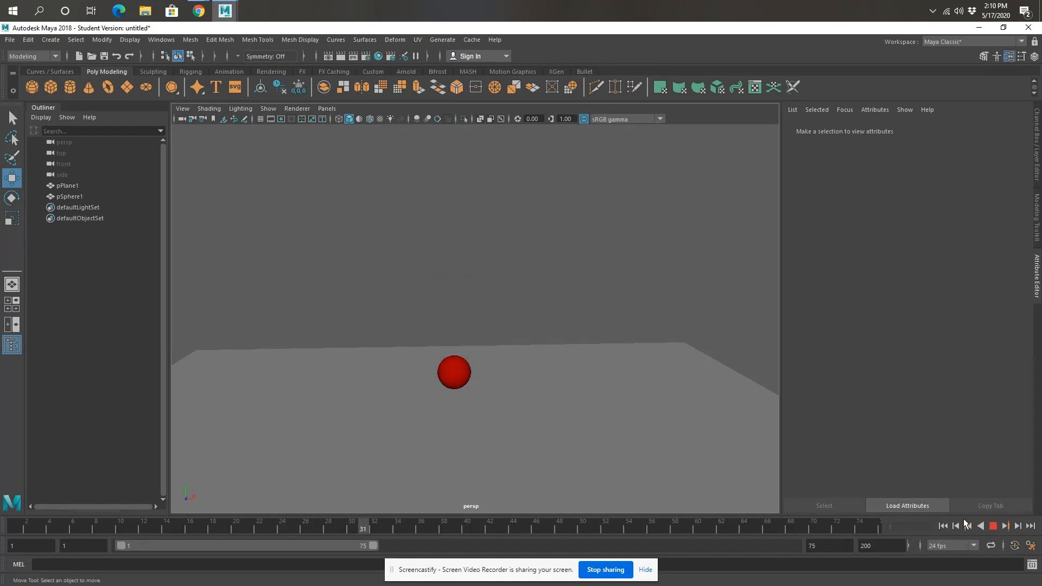
pyautogui.click(997, 529)
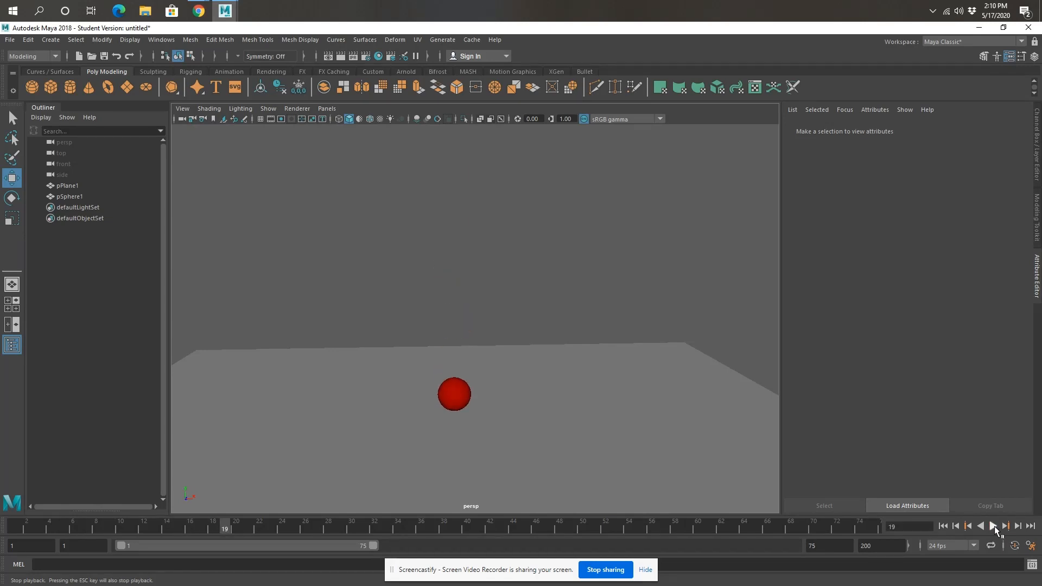
pyautogui.click(14, 528)
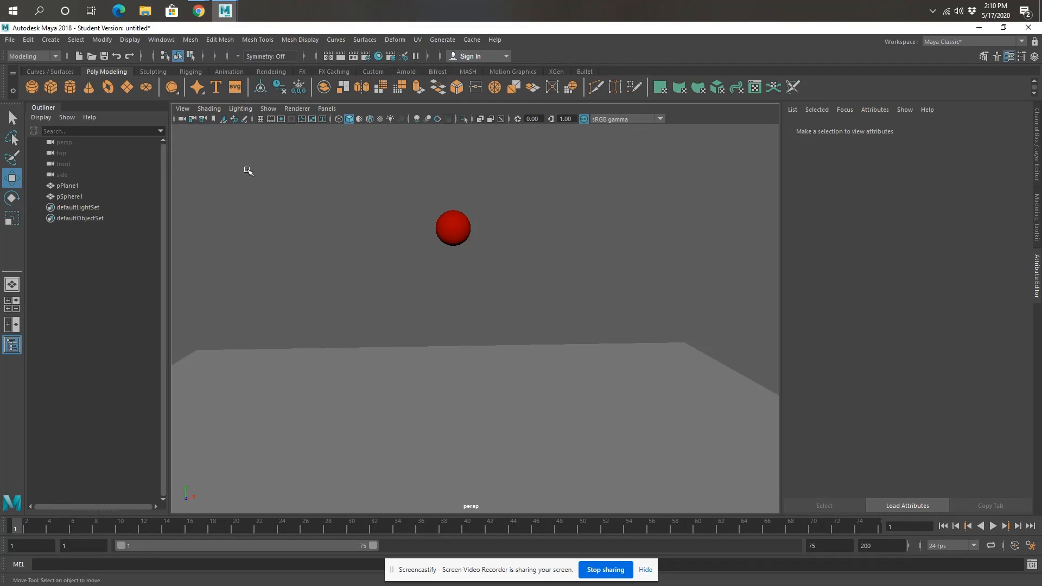
# Step: Open the Graph Editor for the bounce animation's curves
pyautogui.click(161, 40)
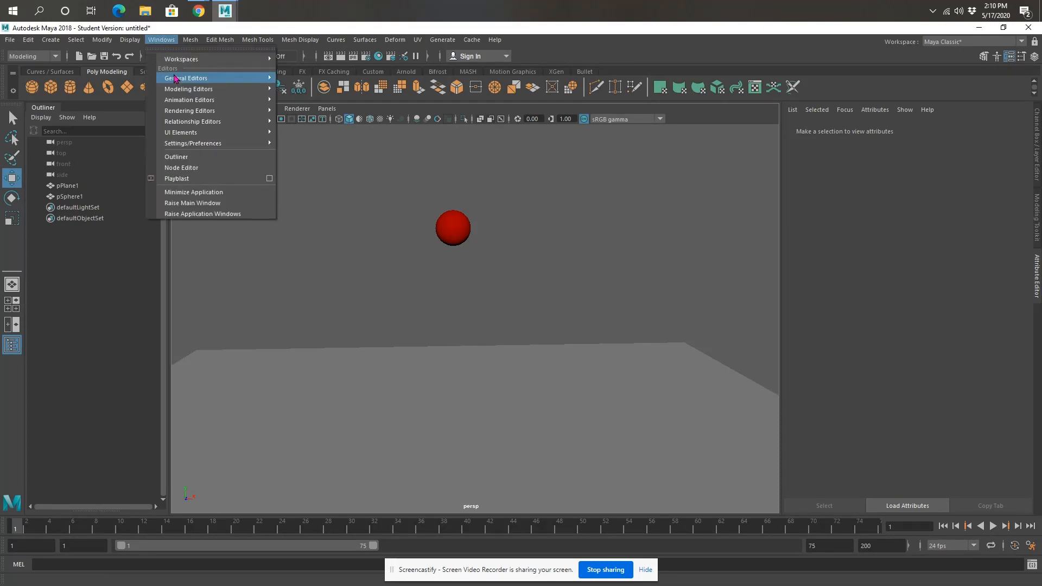
pyautogui.moveTo(190, 103)
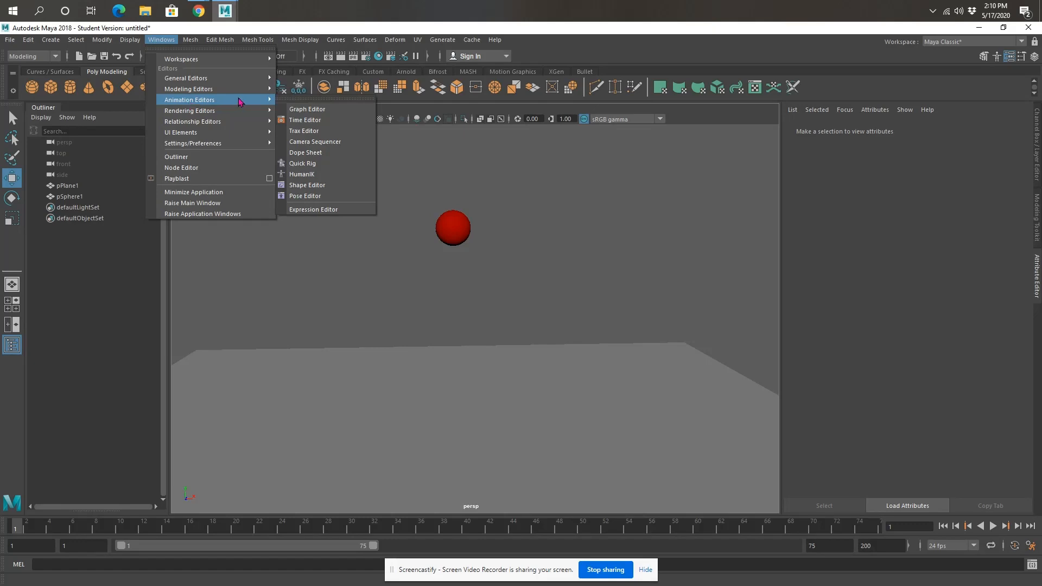
pyautogui.click(311, 109)
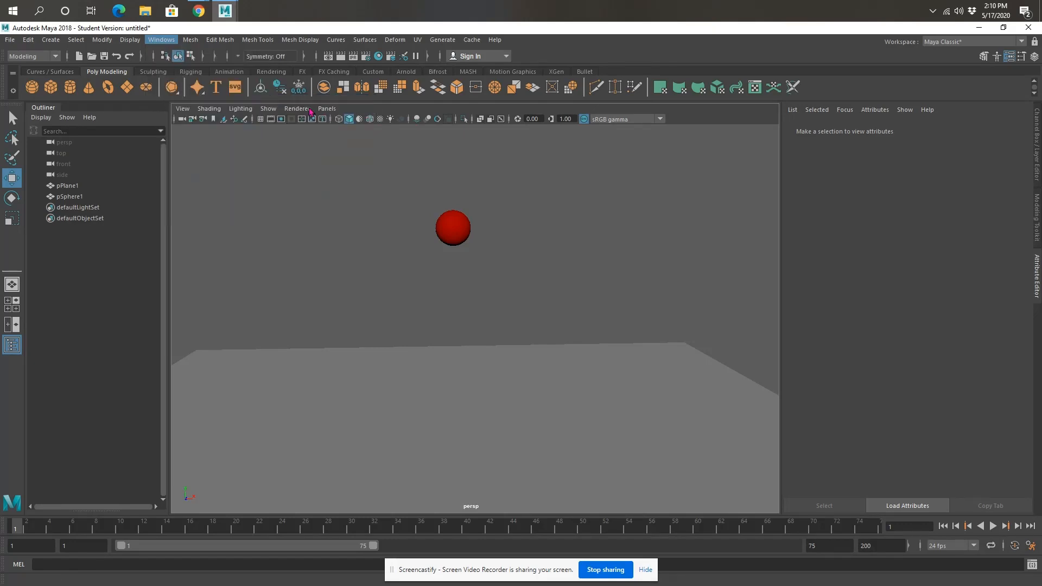
# Step: Select the red sphere to load its animation curves and maximize the Graph Editor window
pyautogui.click(1005, 26)
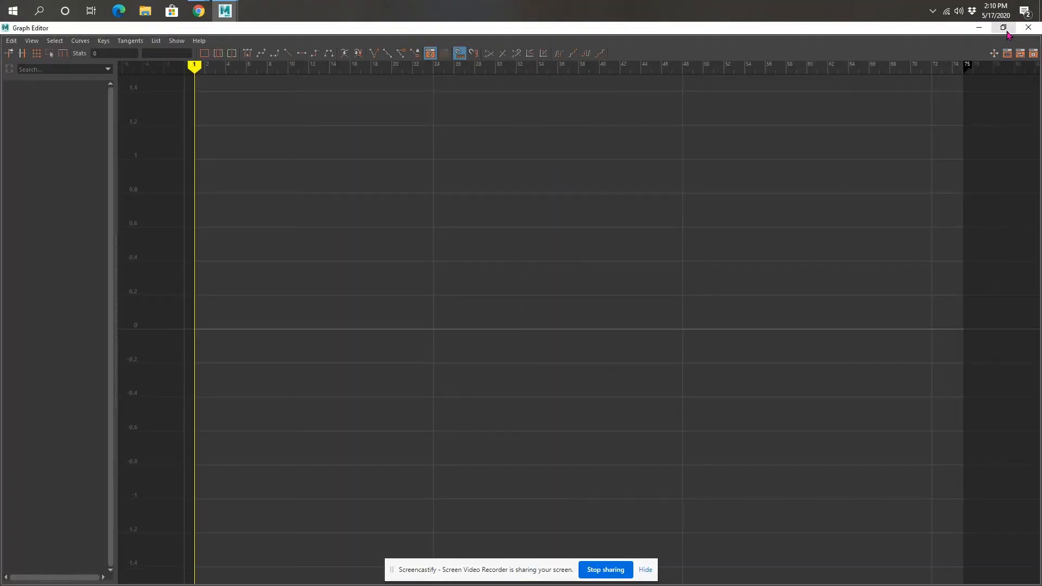
pyautogui.moveTo(708, 31); pyautogui.dragTo(671, 166)
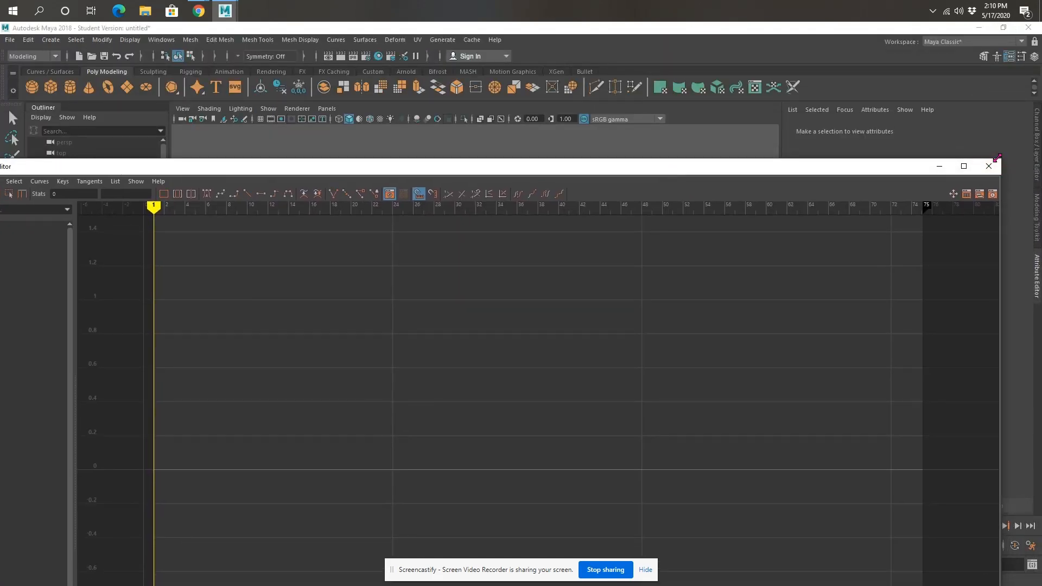
pyautogui.click(967, 166)
pyautogui.moveTo(386, 376); pyautogui.dragTo(522, 130)
pyautogui.click(593, 137)
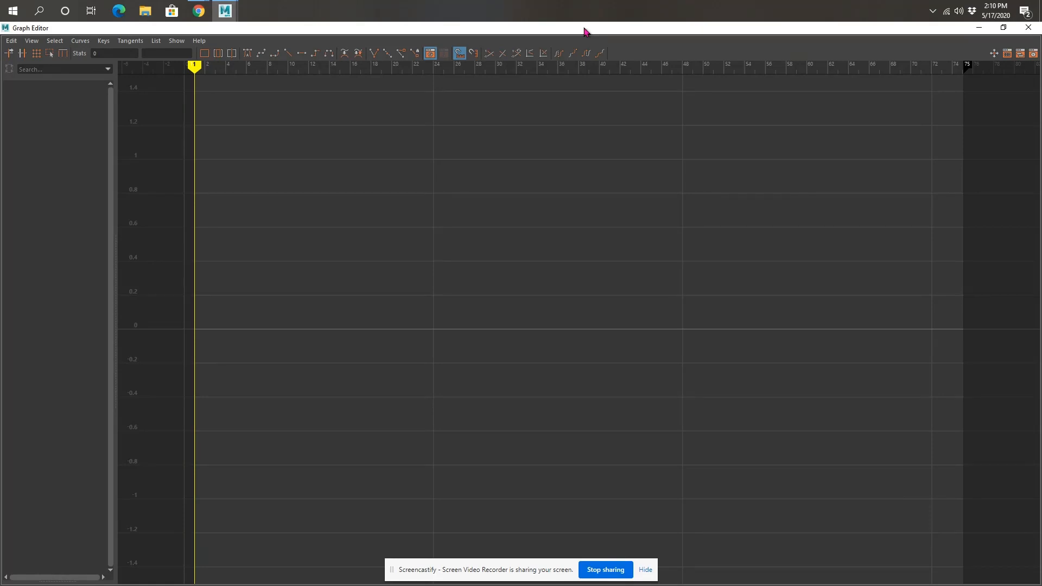
pyautogui.moveTo(584, 31); pyautogui.dragTo(709, 253)
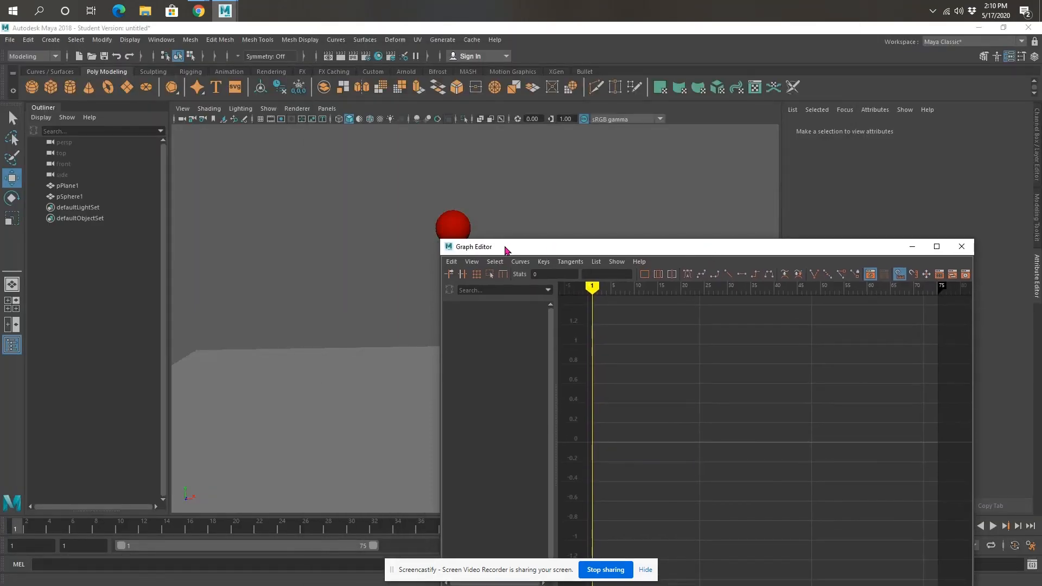
pyautogui.click(455, 226)
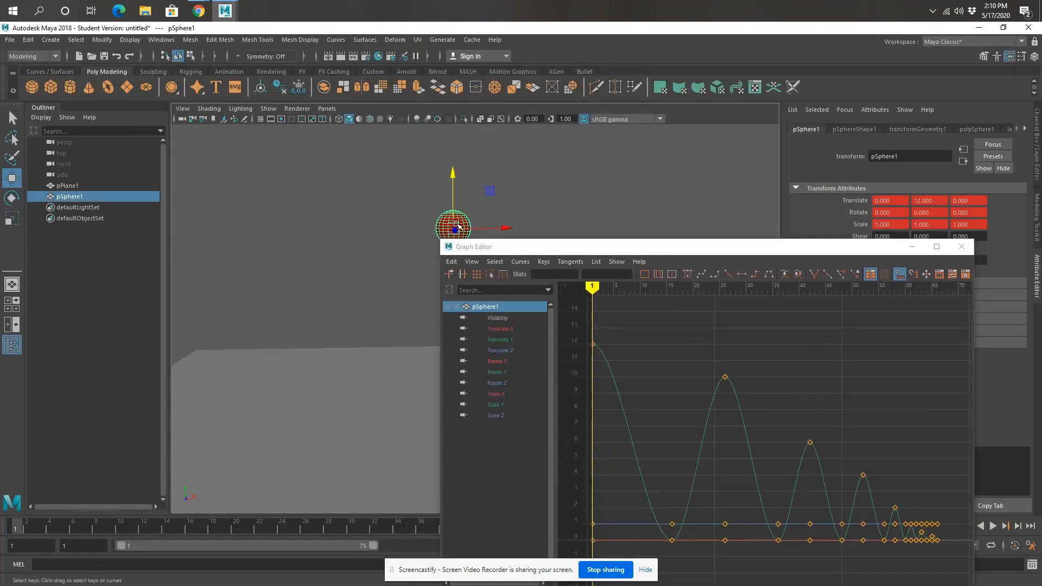
pyautogui.moveTo(734, 252); pyautogui.dragTo(719, 134)
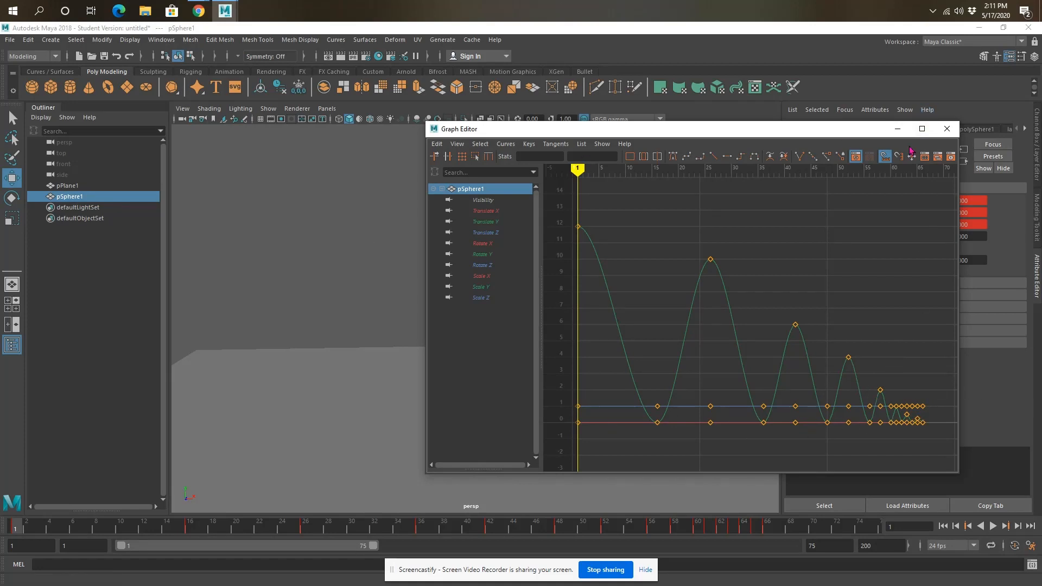
pyautogui.click(921, 129)
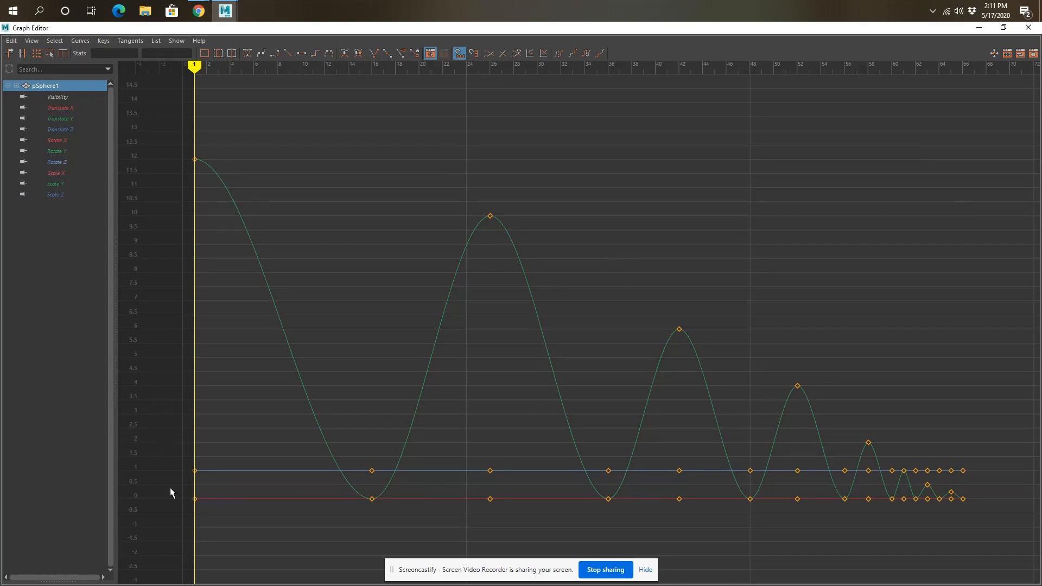
# Step: Select all the curve keys lying at value 0 and give them linear tangents
pyautogui.moveTo(166, 490); pyautogui.dragTo(995, 516)
pyautogui.click(906, 541)
pyautogui.moveTo(177, 532); pyautogui.dragTo(988, 501)
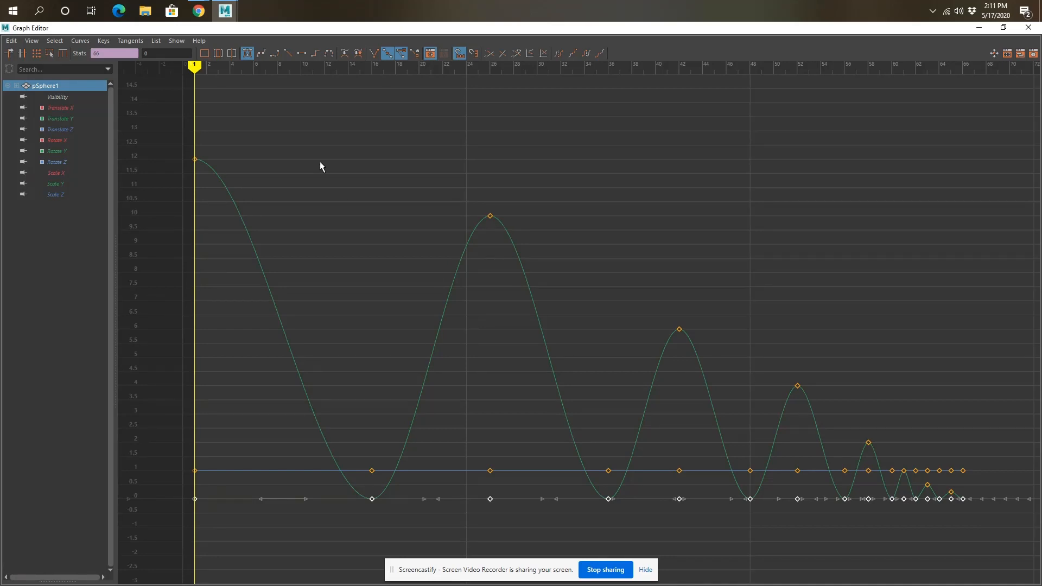
pyautogui.click(289, 54)
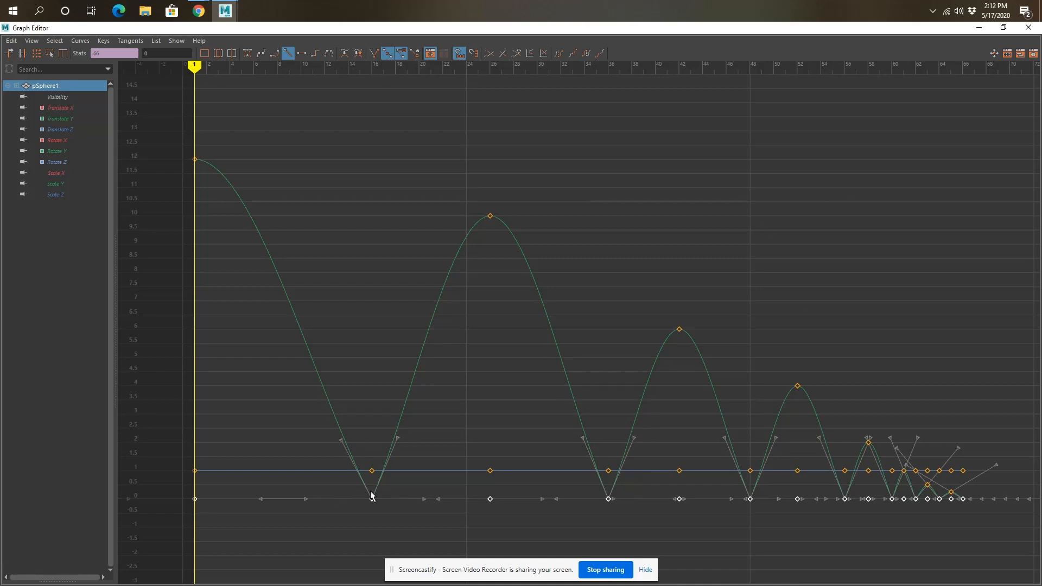
# Step: Minimize the Graph Editor, deselect the sphere and play the bounce in a zoomed-out perspective view, stopping at frame 59
pyautogui.click(979, 28)
pyautogui.click(694, 288)
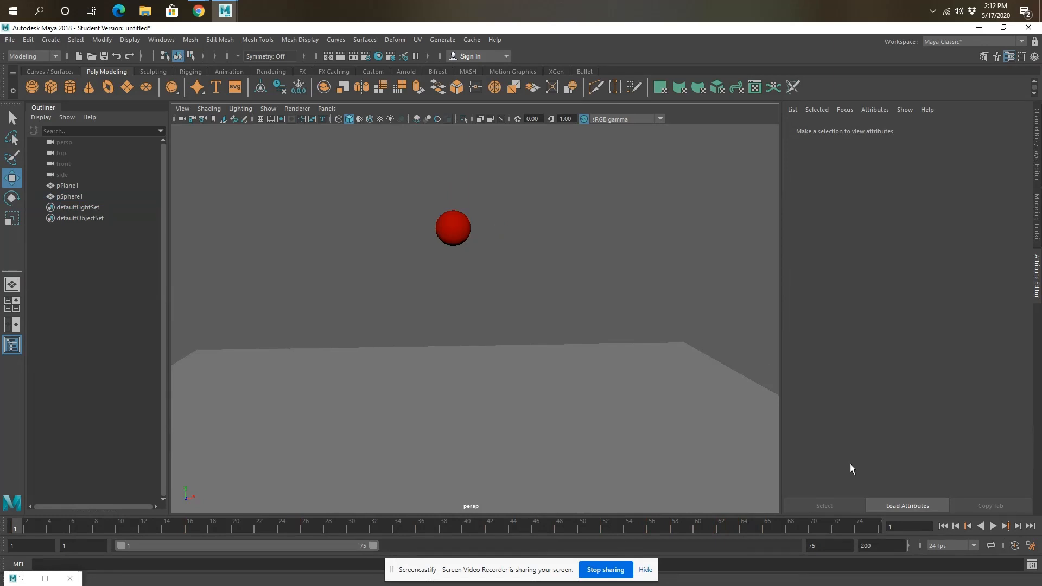
pyautogui.keyDown('alt'); pyautogui.moveTo(851, 467); pyautogui.dragTo(709, 485, button='right'); pyautogui.keyUp('alt')
pyautogui.click(992, 527)
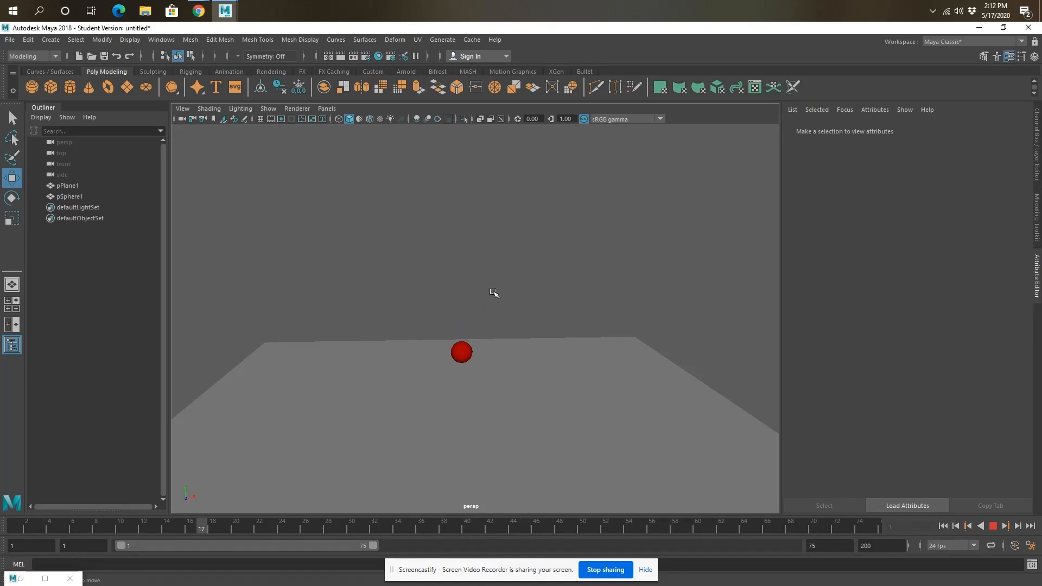
pyautogui.click(993, 526)
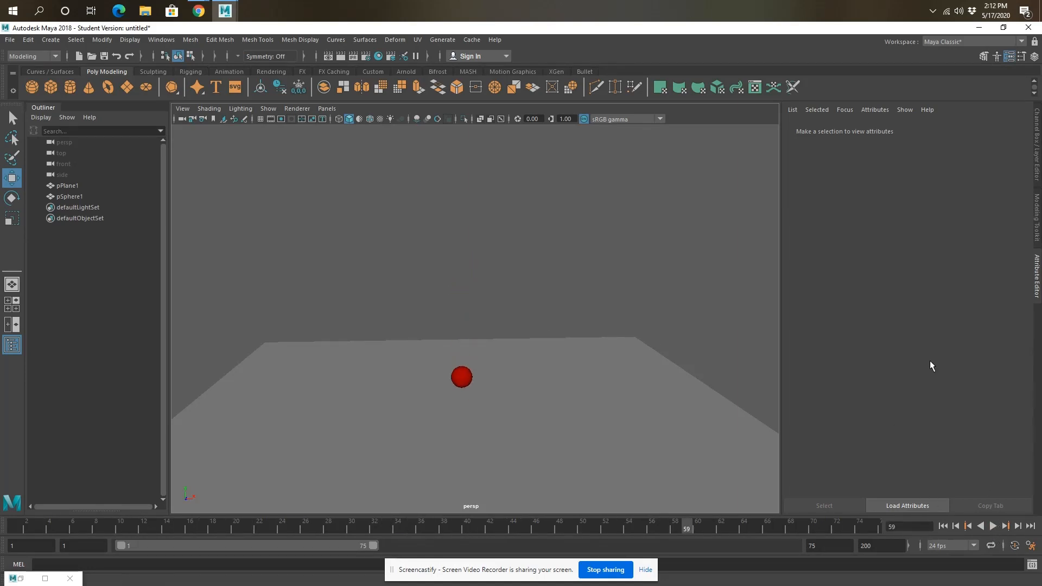
# Step: Reselect the red sphere in the viewport and bring back the maximized Graph Editor with its curves
pyautogui.click(978, 27)
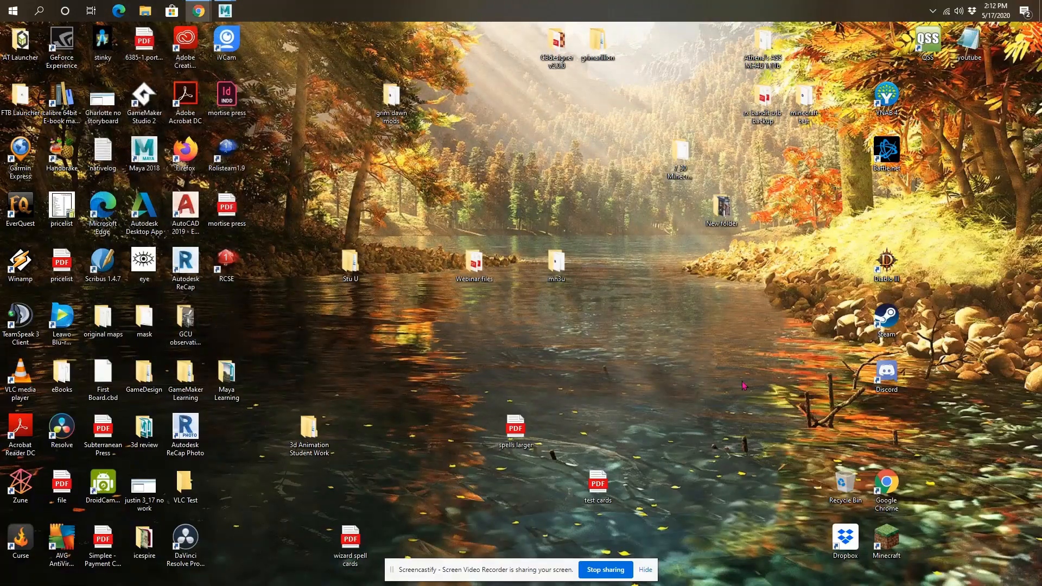
pyautogui.click(223, 9)
pyautogui.click(280, 59)
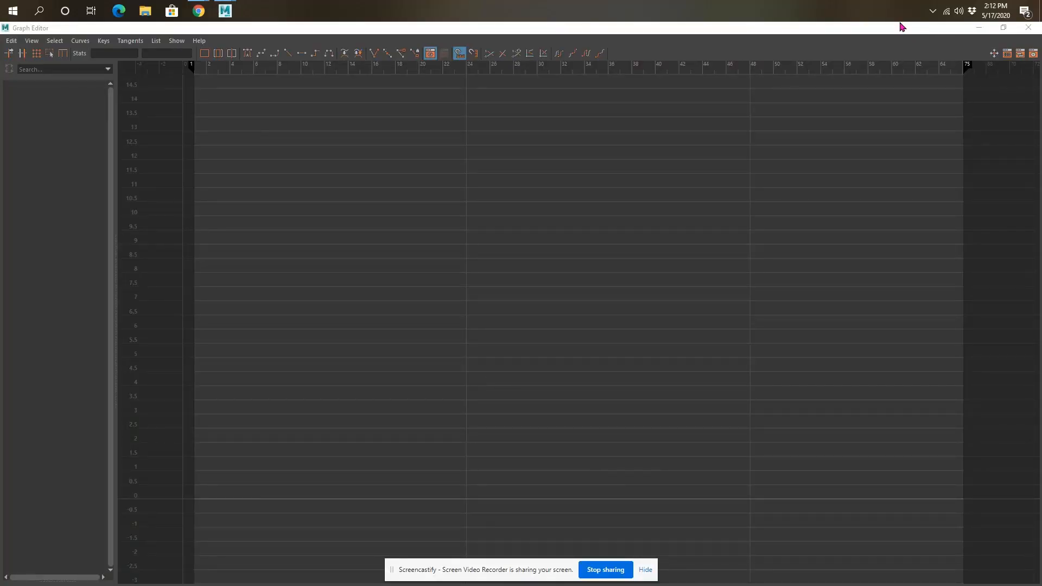
pyautogui.click(979, 28)
pyautogui.click(462, 379)
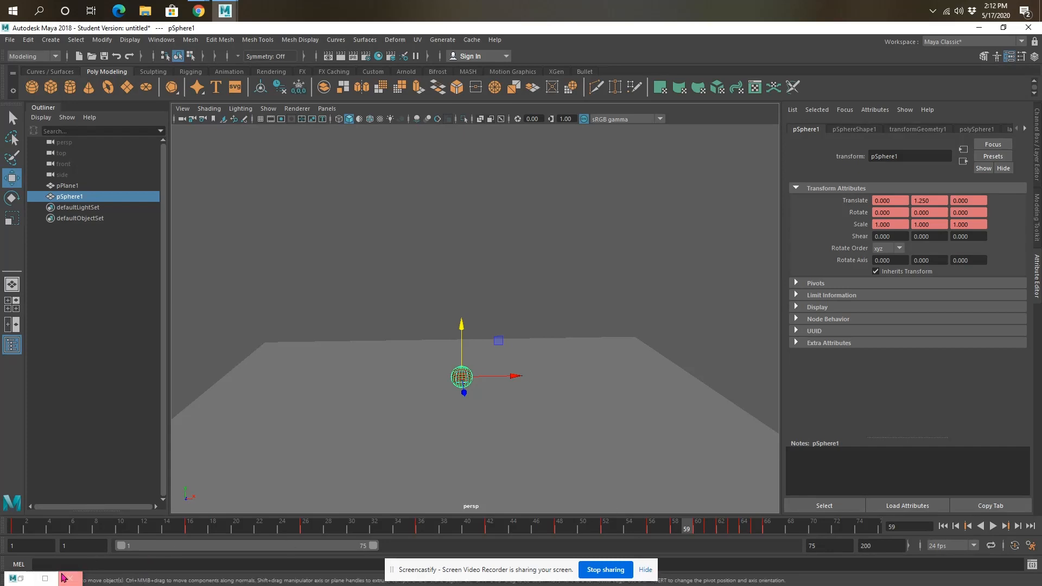
pyautogui.click(45, 578)
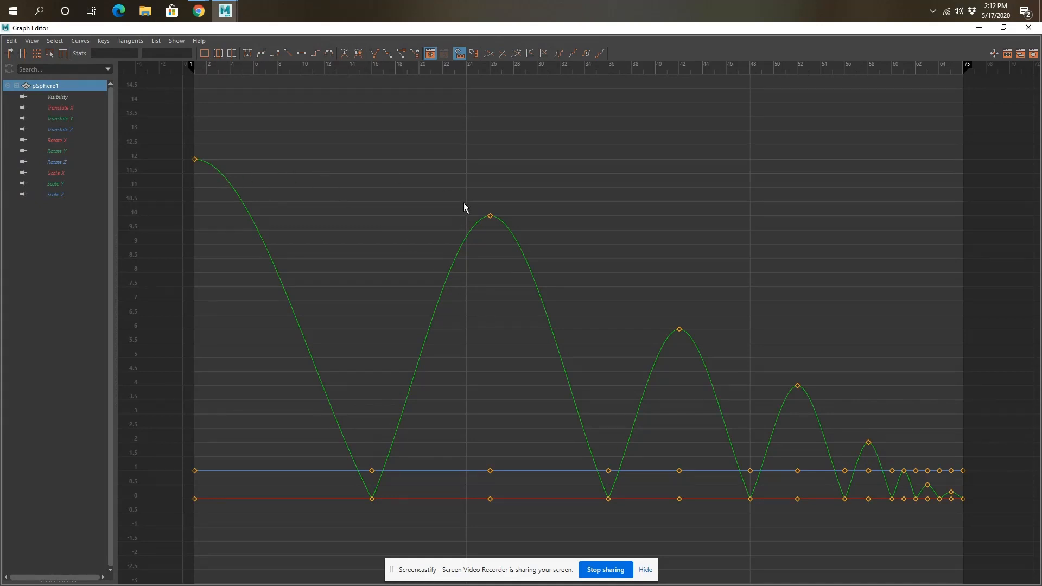
# Step: Try tilting the unified tangent handles of the Translate Y peak key at frame 26, and undo the change
pyautogui.moveTo(465, 196); pyautogui.dragTo(501, 233)
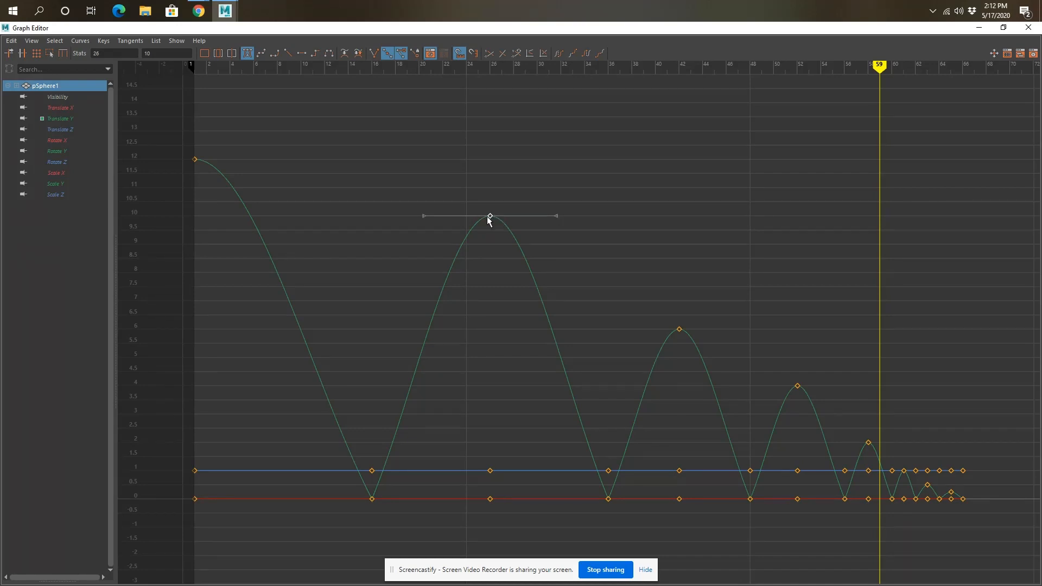
pyautogui.moveTo(497, 236); pyautogui.dragTo(497, 235)
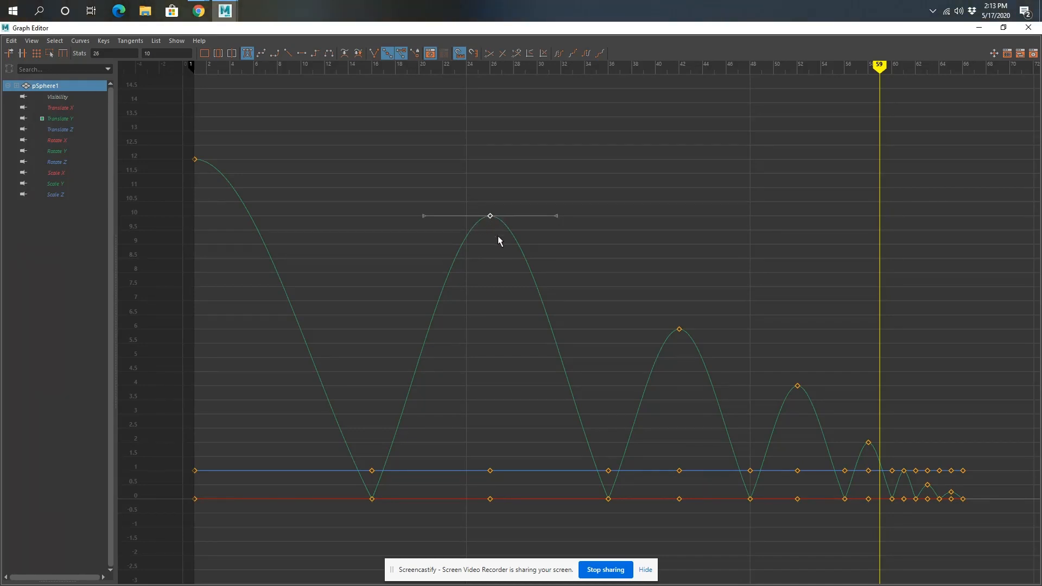
pyautogui.click(433, 216)
pyautogui.moveTo(433, 216)
pyautogui.mouseDown()
pyautogui.moveTo(428, 230)
pyautogui.moveTo(427, 181)
pyautogui.moveTo(425, 223)
pyautogui.moveTo(423, 213)
pyautogui.mouseUp()
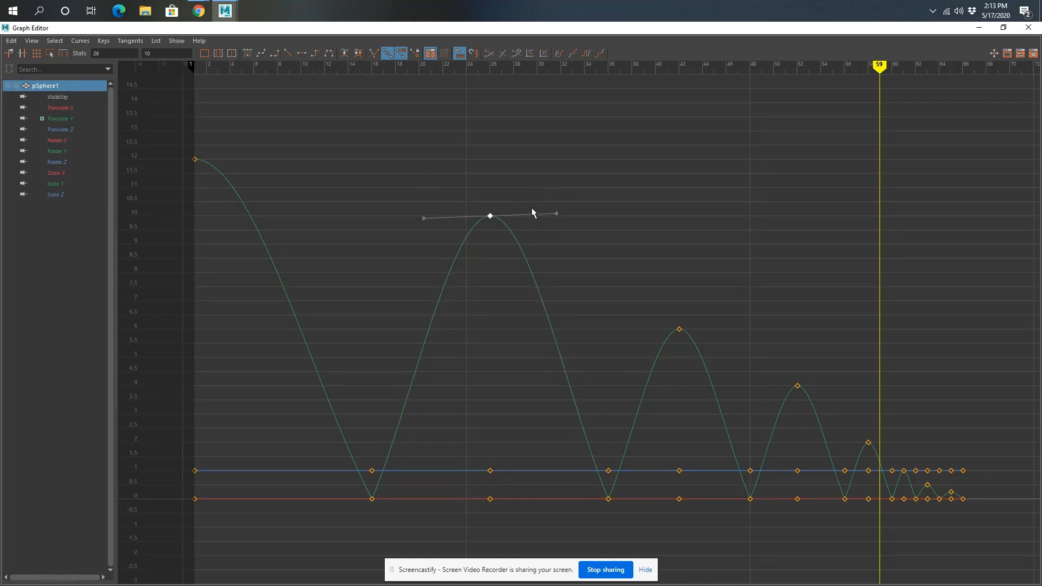
pyautogui.hotkey('ctrl', 'z')
# Step: Try breaking the tangents of the frame 26 peak key and moving its handles independently, and undo the changes
pyautogui.click(375, 52)
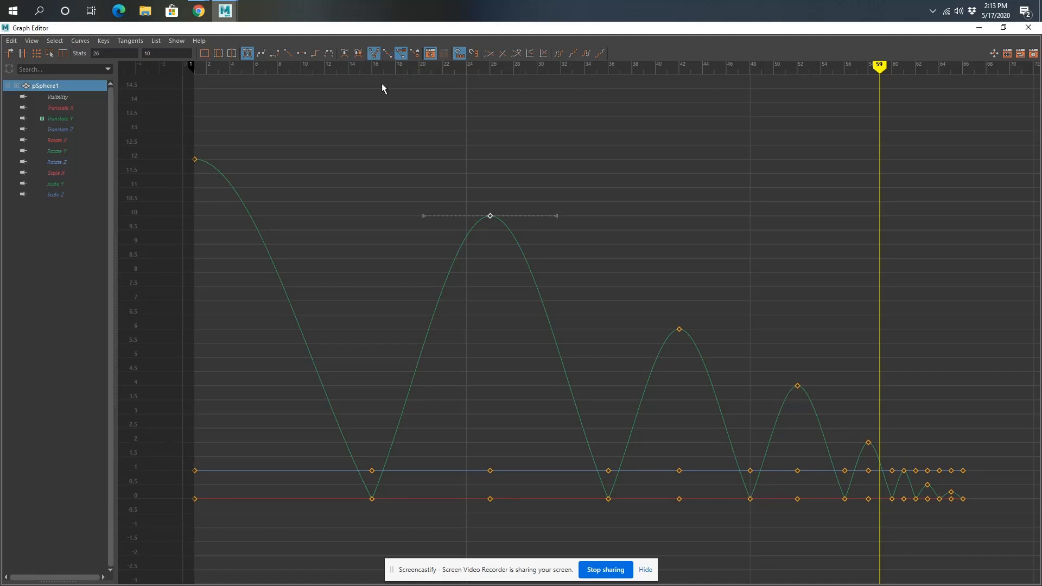
pyautogui.click(439, 216)
pyautogui.click(526, 215)
pyautogui.click(439, 215)
pyautogui.moveTo(438, 216)
pyautogui.mouseDown()
pyautogui.moveTo(418, 161)
pyautogui.moveTo(408, 206)
pyautogui.moveTo(397, 195)
pyautogui.moveTo(434, 220)
pyautogui.mouseUp()
pyautogui.moveTo(423, 213); pyautogui.dragTo(328, 226)
pyautogui.moveTo(423, 219); pyautogui.dragTo(359, 210)
pyautogui.click(553, 216)
pyautogui.hotkey('ctrl', 'z')
pyautogui.hotkey('ctrl', 'z')
pyautogui.hotkey('ctrl', 'z')
# Step: Break the tangents of the ground-contact keys at frame 16 and pull both Translate Y handles inward, closer to vertical
pyautogui.click(373, 500)
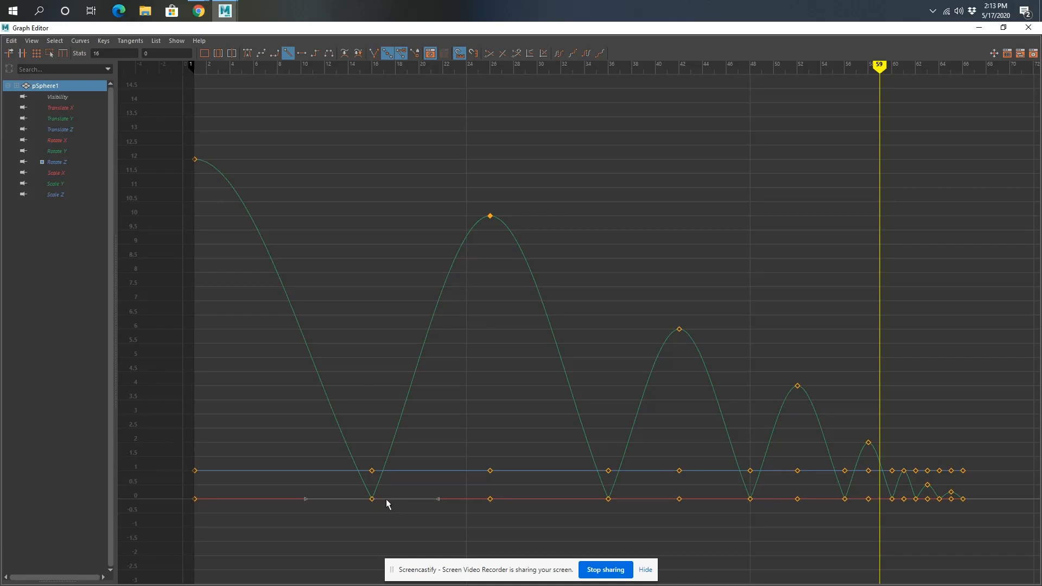
pyautogui.moveTo(357, 526); pyautogui.dragTo(387, 480)
pyautogui.click(374, 53)
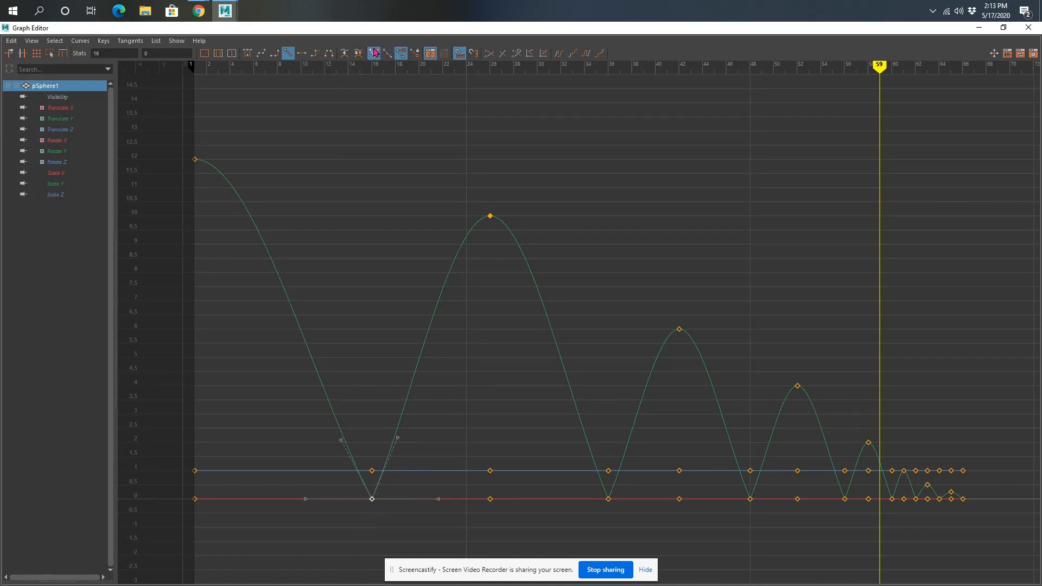
pyautogui.click(397, 440)
pyautogui.moveTo(396, 436); pyautogui.dragTo(393, 382)
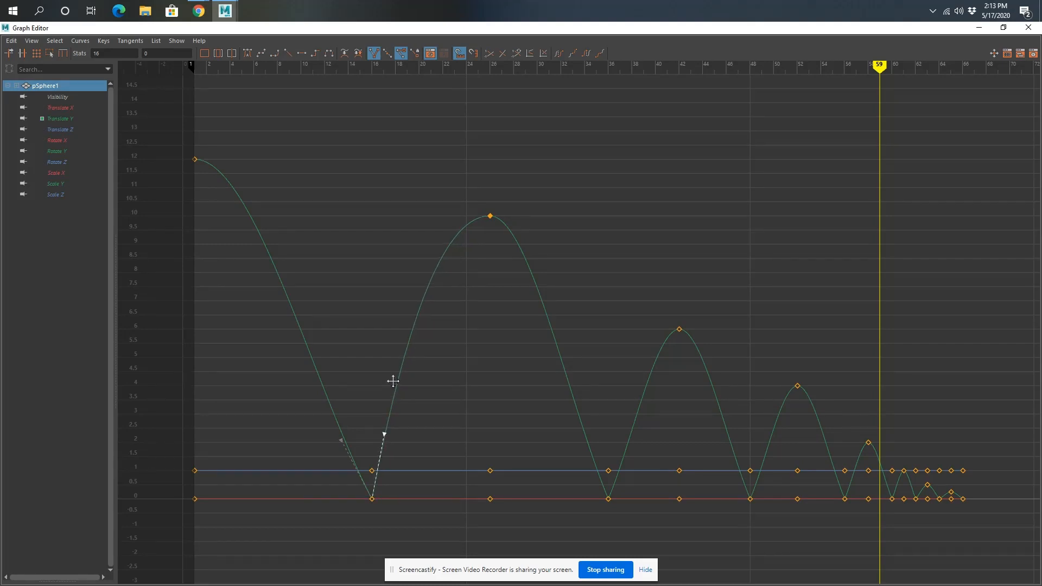
pyautogui.click(342, 443)
pyautogui.moveTo(342, 444); pyautogui.dragTo(354, 430)
# Step: Break the tangents of the ground-contact keys at frame 36 and steepen both Translate Y handles inward
pyautogui.moveTo(578, 492); pyautogui.dragTo(619, 521)
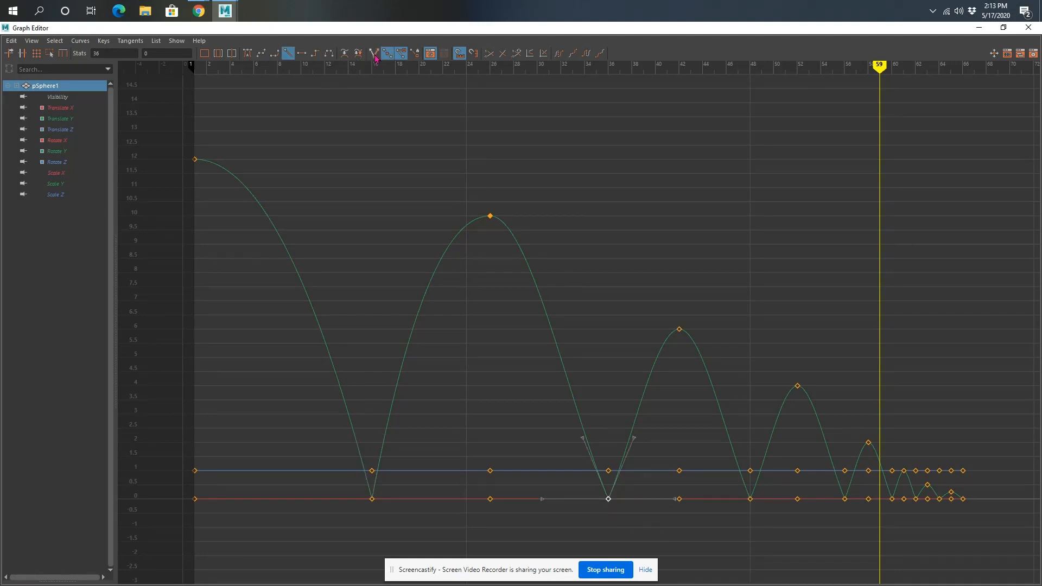
pyautogui.moveTo(594, 518); pyautogui.dragTo(608, 502)
pyautogui.click(376, 54)
pyautogui.moveTo(586, 441); pyautogui.dragTo(616, 436)
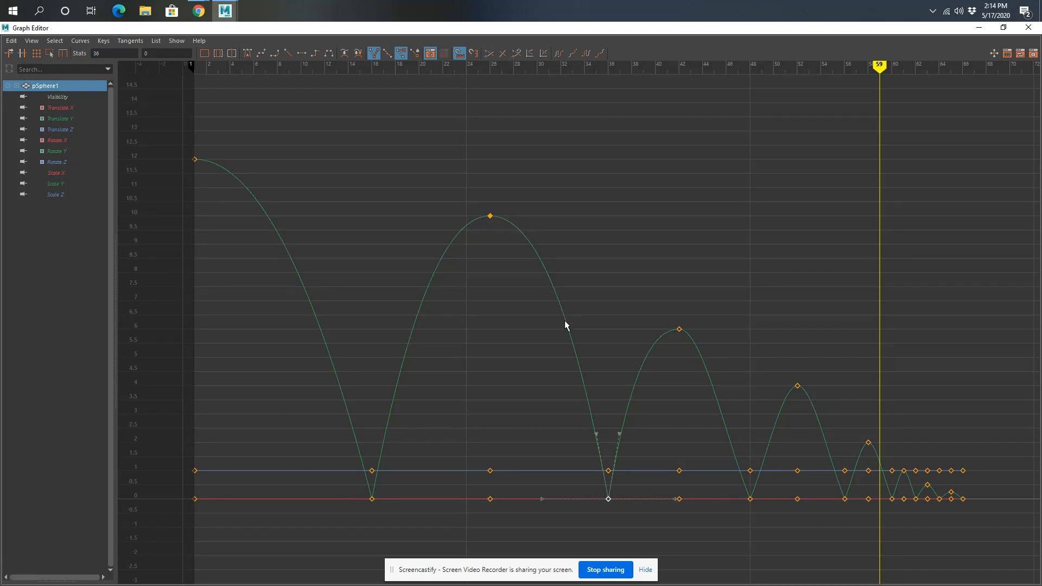
# Step: Break the tangents of the ground-contact keys at frames 48 and 56 and pull their Translate Y handles inward to round the arcs
pyautogui.click(750, 498)
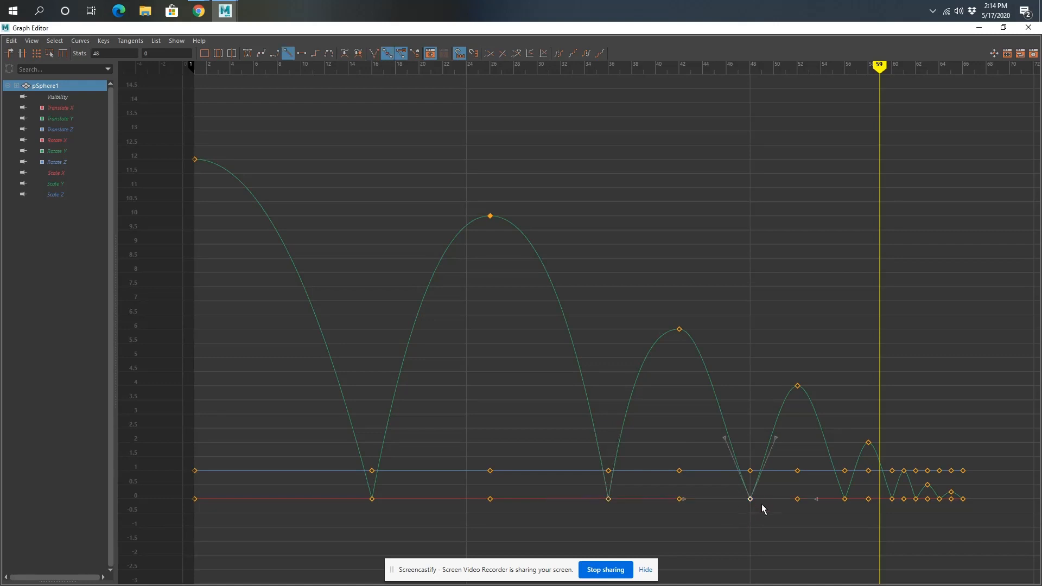
pyautogui.click(374, 54)
pyautogui.moveTo(725, 437); pyautogui.dragTo(753, 453)
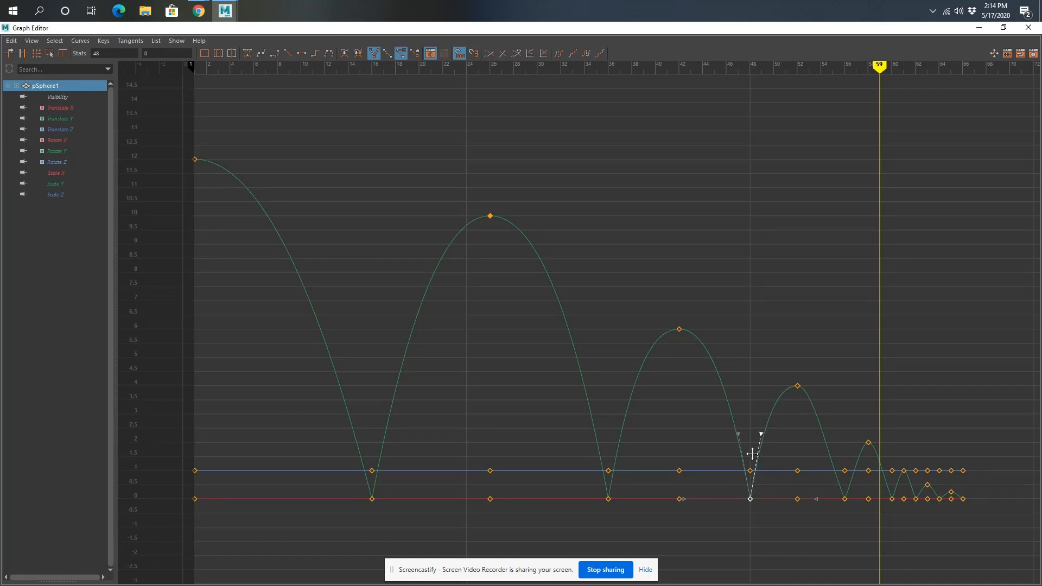
pyautogui.moveTo(837, 516); pyautogui.dragTo(852, 495)
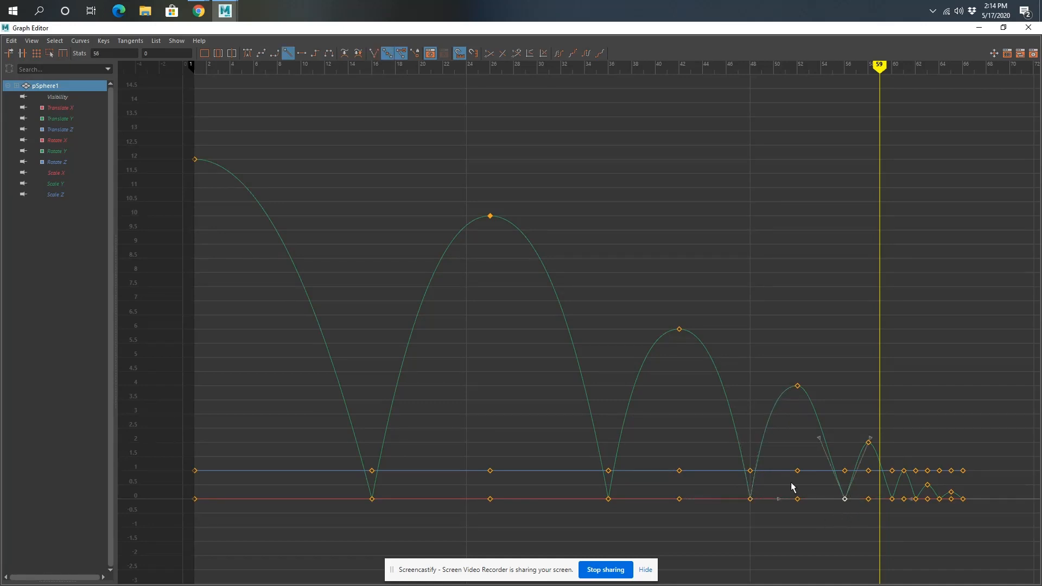
pyautogui.click(374, 53)
pyautogui.moveTo(819, 438); pyautogui.dragTo(849, 455)
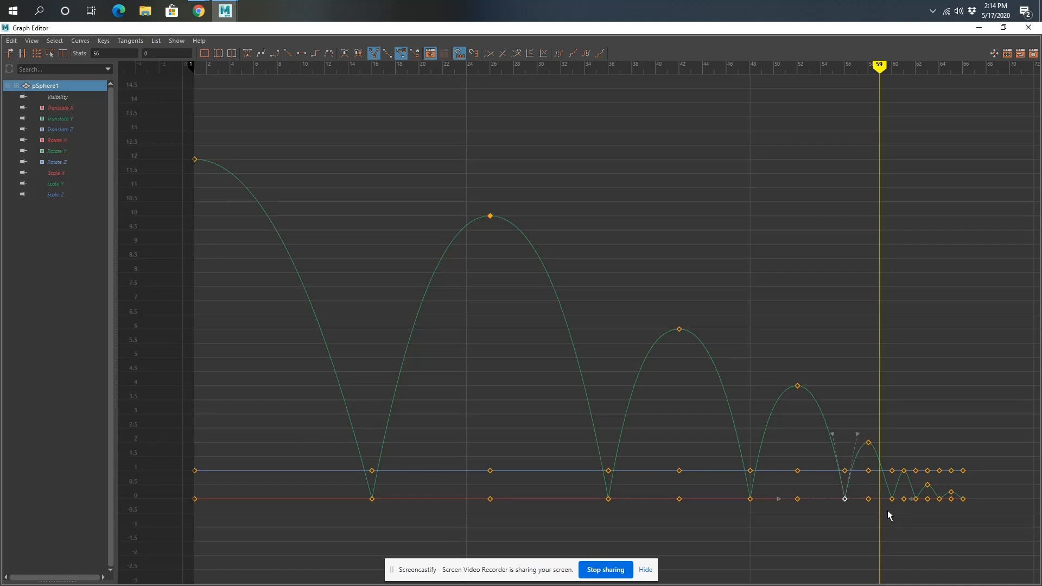
# Step: Break the tangents of the ground-contact keys at frames 60 and 62 and steepen their Translate Y handles inward
pyautogui.click(893, 497)
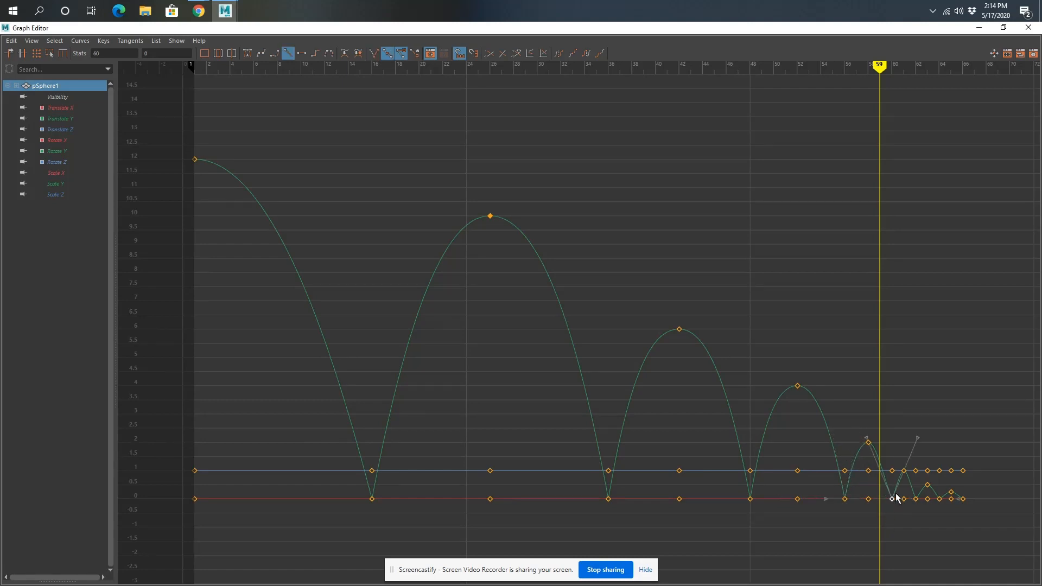
pyautogui.click(374, 53)
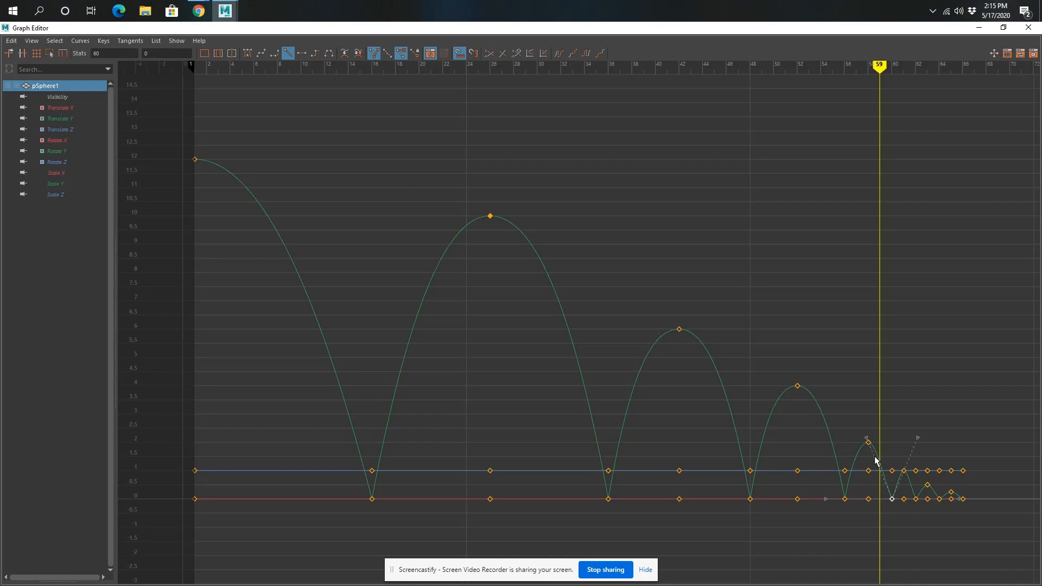
pyautogui.moveTo(875, 457); pyautogui.dragTo(897, 449, button='middle')
pyautogui.moveTo(917, 497); pyautogui.dragTo(918, 496)
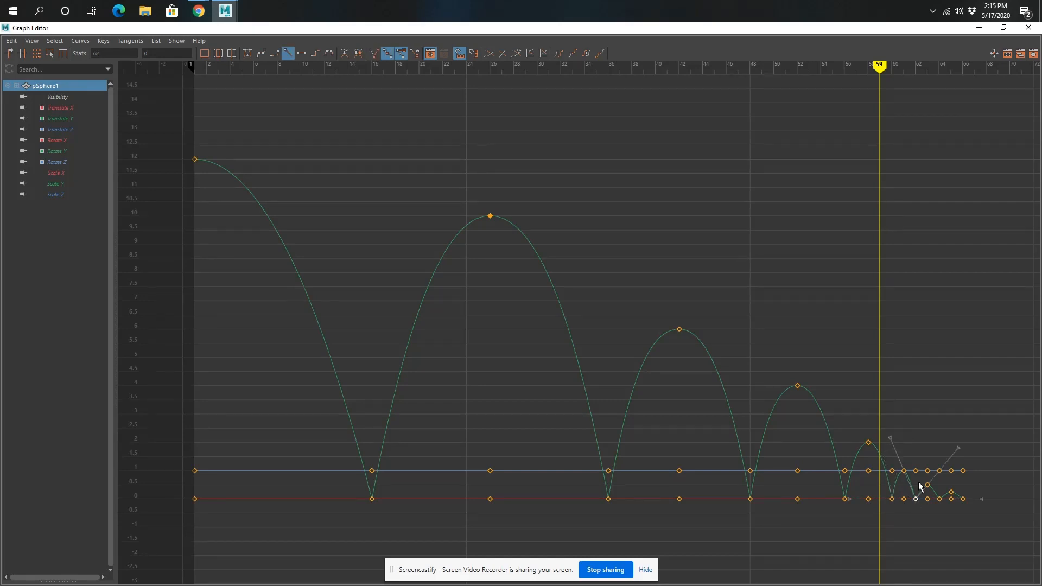
pyautogui.click(375, 53)
pyautogui.moveTo(910, 459); pyautogui.dragTo(900, 459)
pyautogui.moveTo(897, 456); pyautogui.dragTo(912, 458, button='middle')
pyautogui.moveTo(947, 457); pyautogui.dragTo(927, 457)
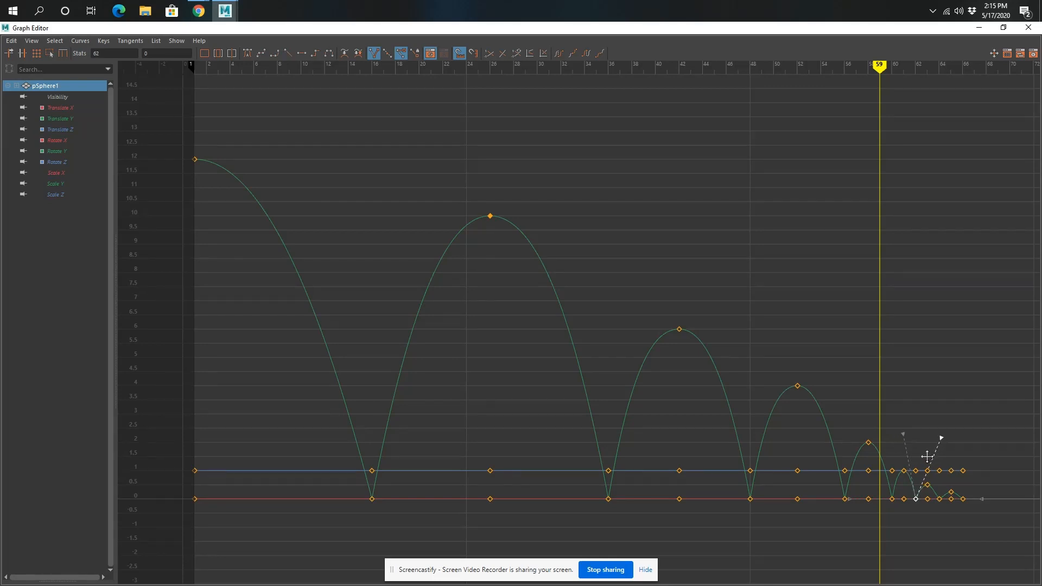
# Step: Break the tangents of the ground-contact key at frame 64 and steepen both Translate Y handles inward
pyautogui.click(939, 499)
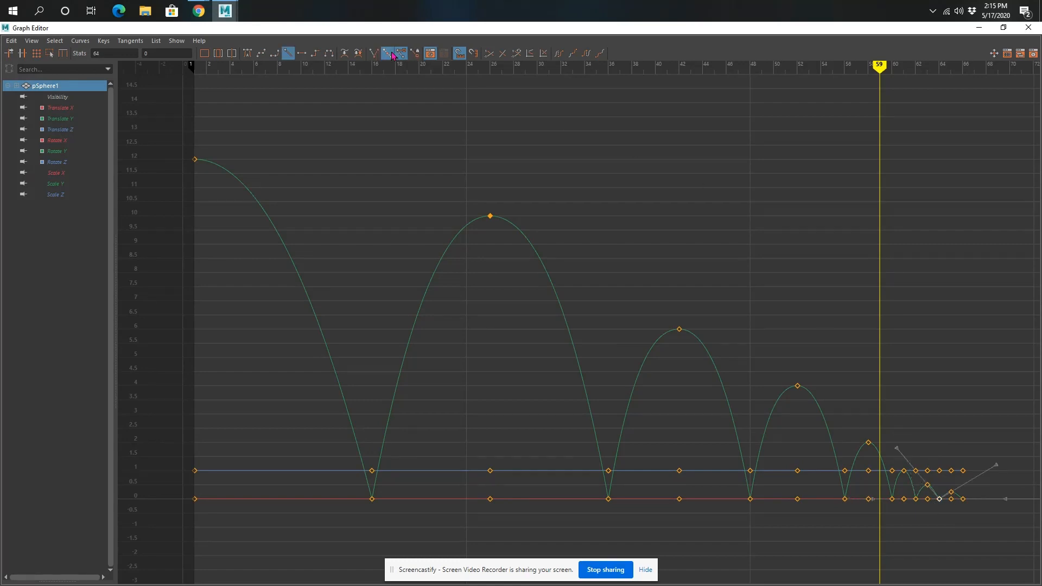
pyautogui.click(374, 53)
pyautogui.moveTo(903, 463); pyautogui.dragTo(927, 453)
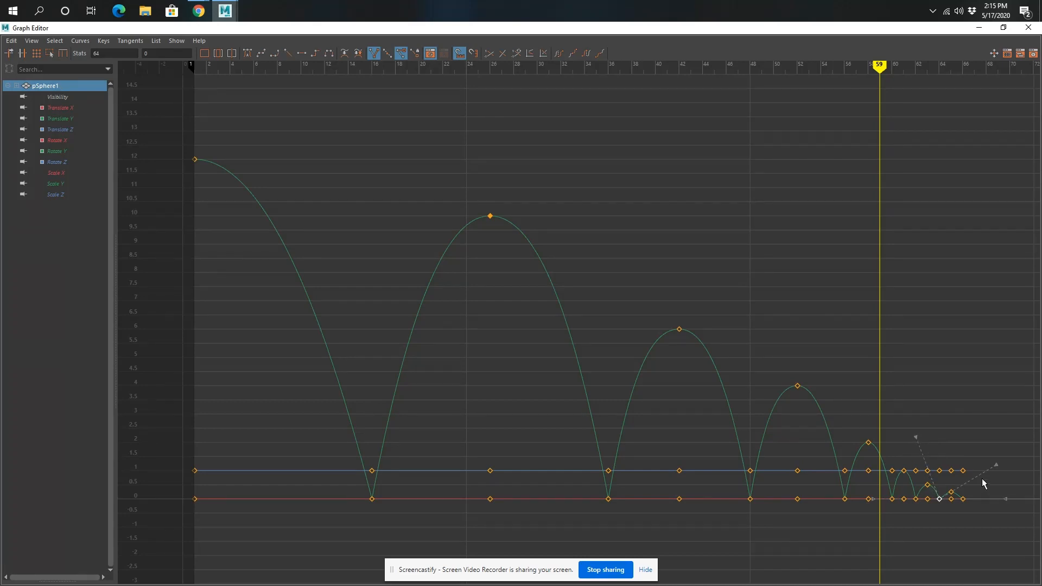
pyautogui.moveTo(981, 481); pyautogui.dragTo(963, 472)
# Step: Minimize the Graph Editor, return to frame 1 with nothing selected, and play the bounce in the perspective view
pyautogui.click(979, 27)
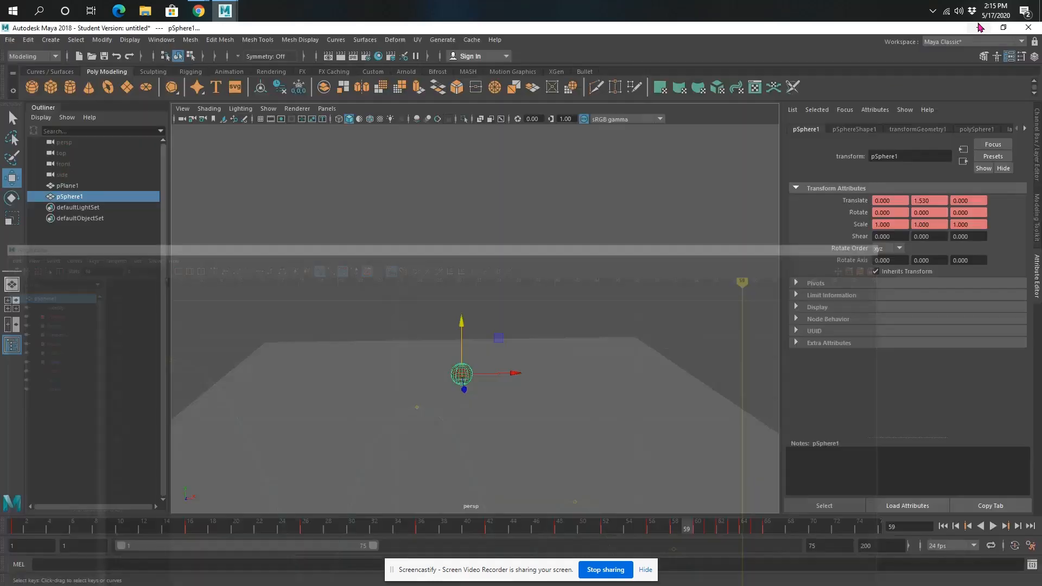
pyautogui.click(942, 526)
pyautogui.click(708, 255)
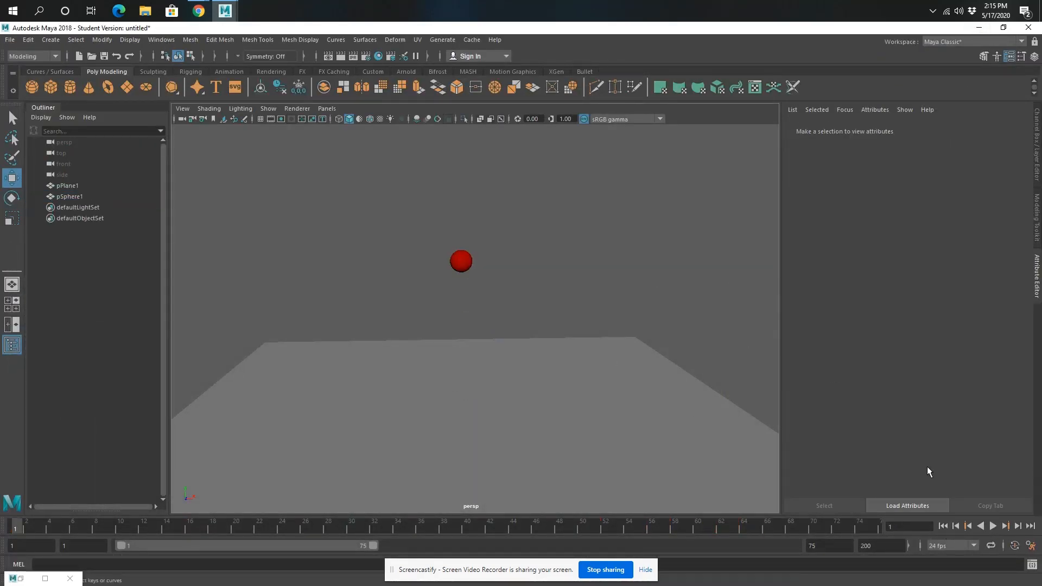
pyautogui.click(993, 527)
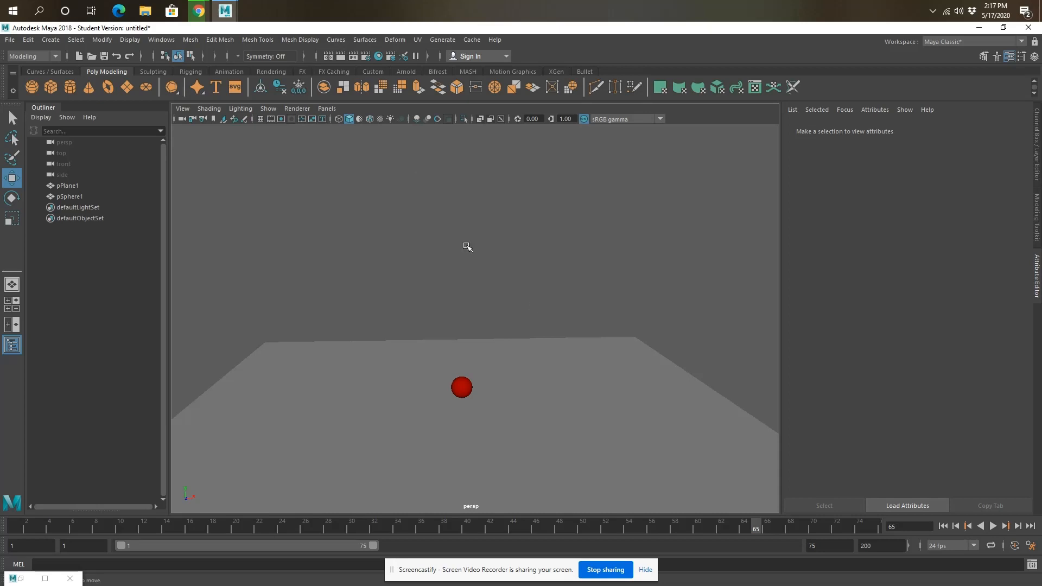
pyautogui.click(992, 526)
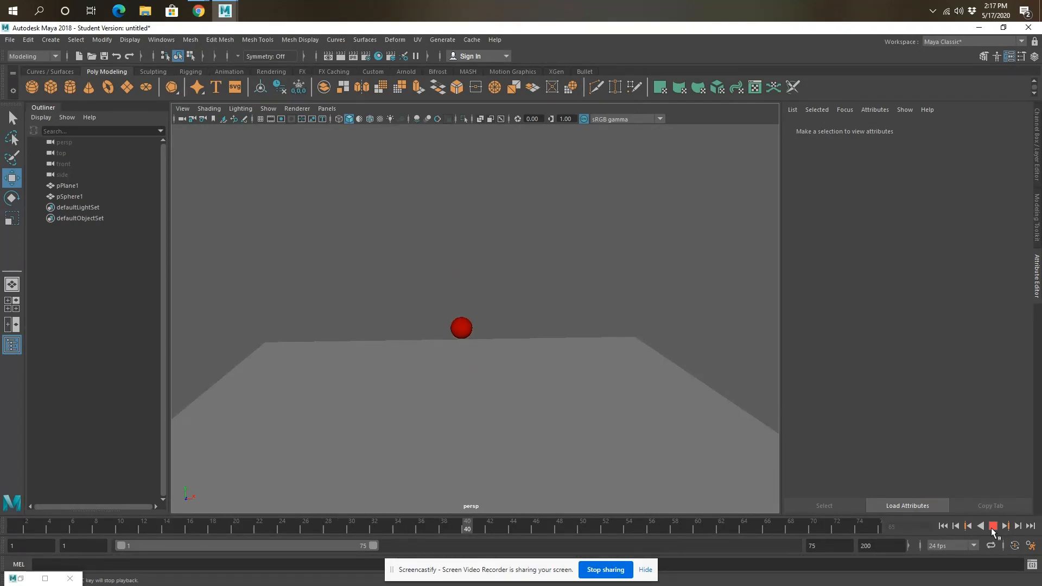
pyautogui.click(992, 526)
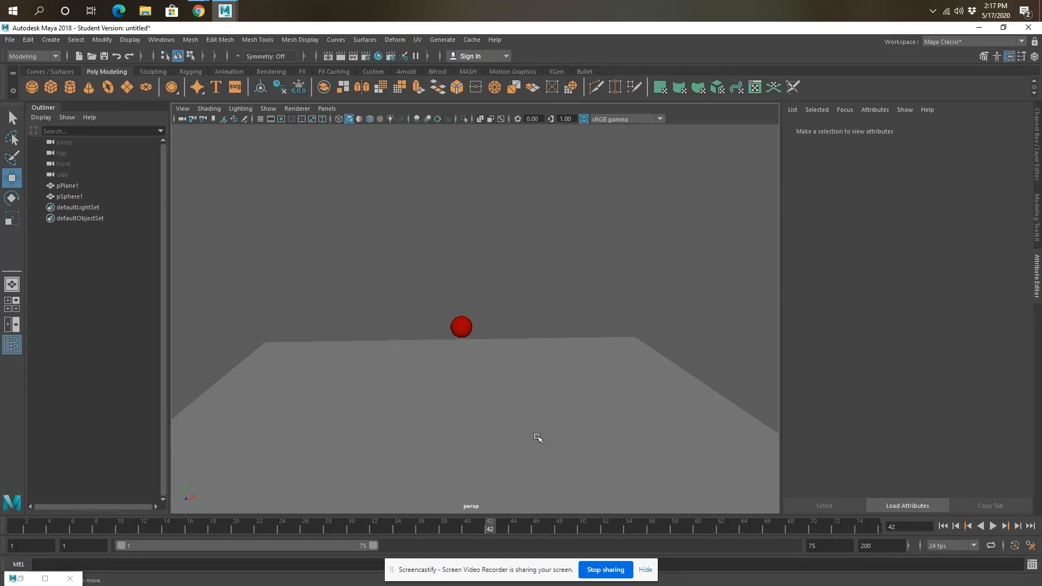
# Step: Select the red ball at frame 1 and add a nonlinear Squash deformer to it
pyautogui.click(460, 326)
pyautogui.moveTo(27, 527); pyautogui.dragTo(14, 529)
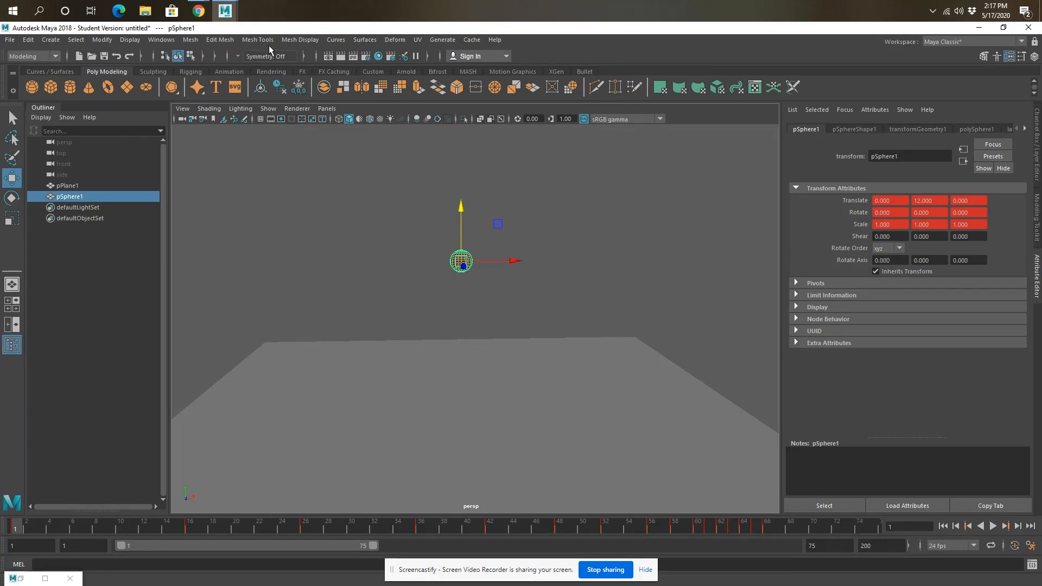
pyautogui.click(396, 40)
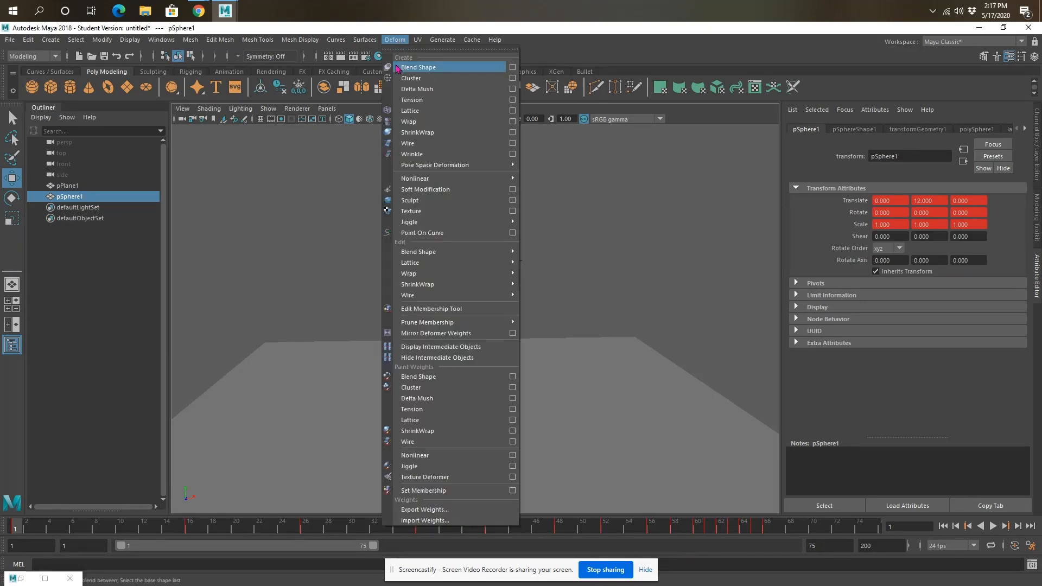
pyautogui.moveTo(424, 180)
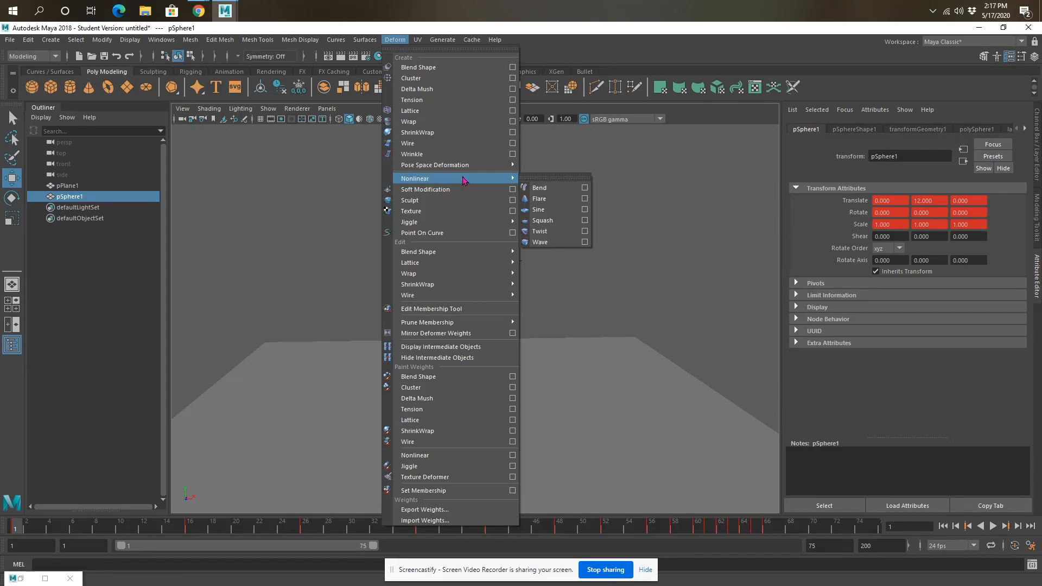
pyautogui.click(545, 220)
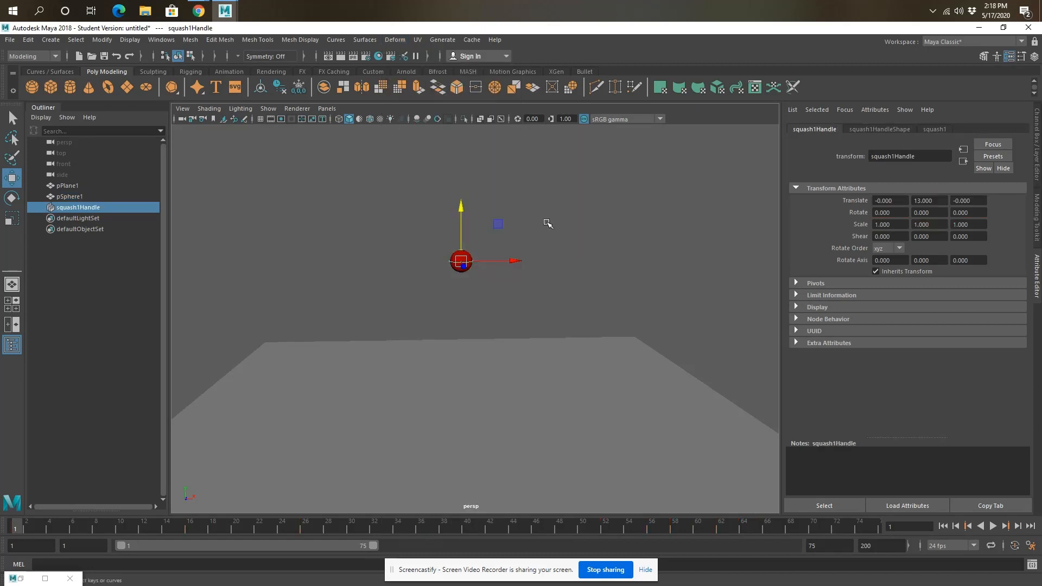
# Step: Examine the squash deformer's handle around the ball up close from several angles
pyautogui.scroll(5, 468, 263)
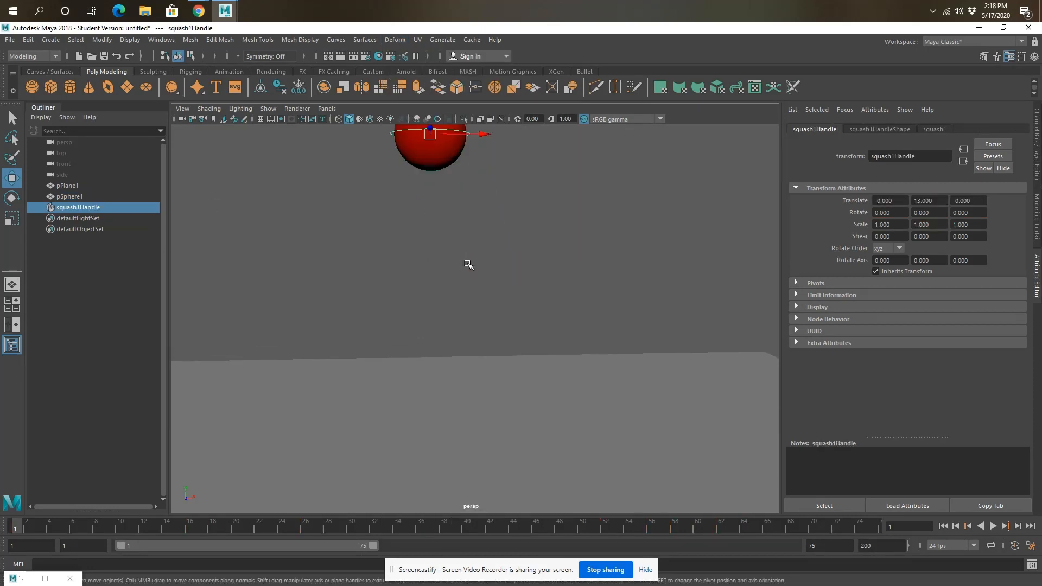
pyautogui.keyDown('alt'); pyautogui.moveTo(506, 216); pyautogui.dragTo(537, 381, button='middle'); pyautogui.keyUp('alt')
pyautogui.keyDown('alt'); pyautogui.moveTo(548, 368); pyautogui.dragTo(485, 357); pyautogui.keyUp('alt')
pyautogui.keyDown('alt'); pyautogui.moveTo(485, 357); pyautogui.dragTo(500, 338, button='middle'); pyautogui.keyUp('alt')
pyautogui.click(537, 255)
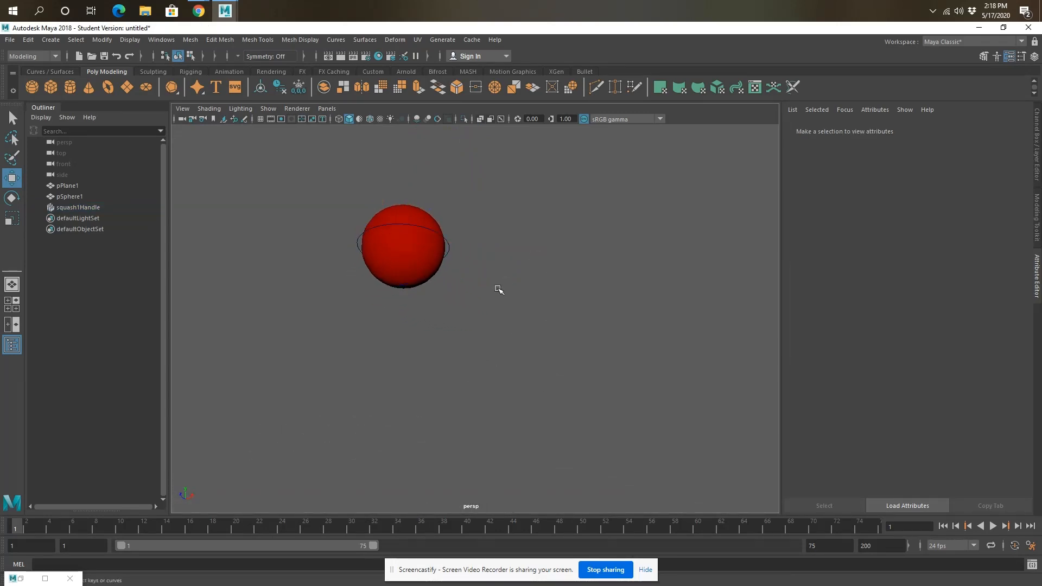
pyautogui.keyDown('alt'); pyautogui.moveTo(496, 288); pyautogui.dragTo(492, 330); pyautogui.keyUp('alt')
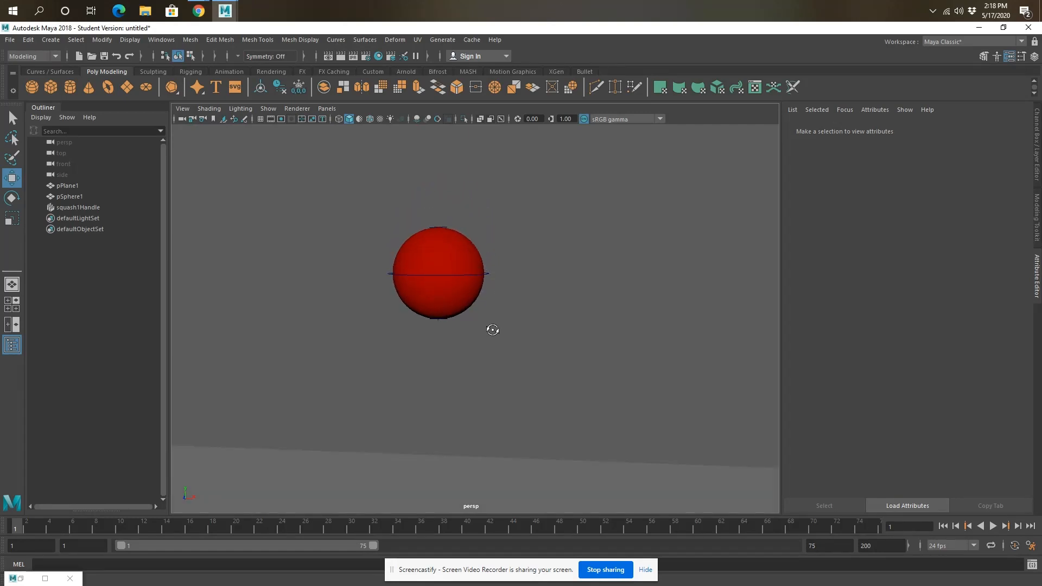
pyautogui.click(488, 275)
pyautogui.keyDown('alt'); pyautogui.moveTo(489, 274); pyautogui.dragTo(495, 366); pyautogui.keyUp('alt')
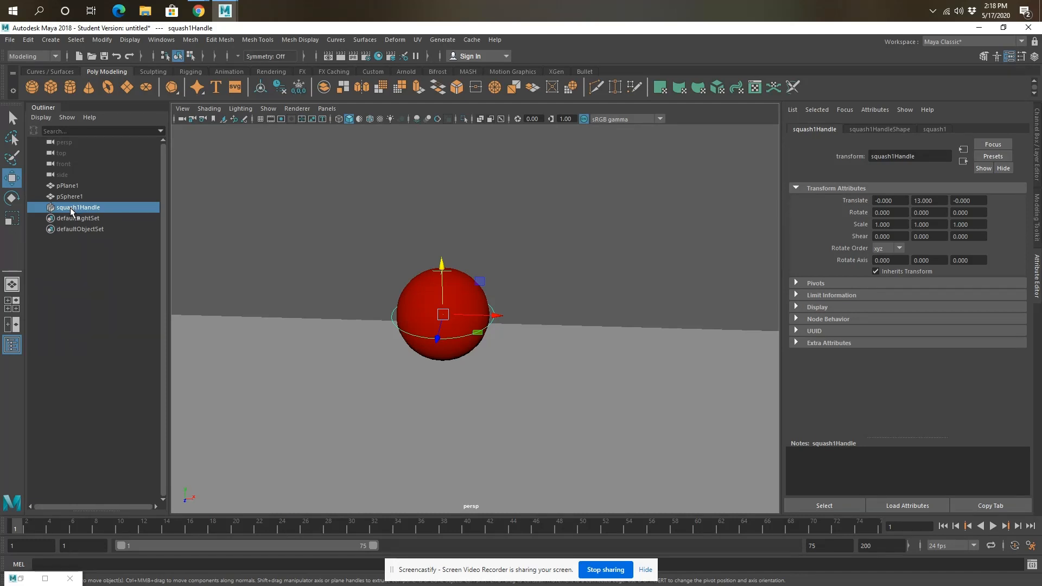
# Step: Play the animation to check whether the squash handle follows the ball, and return to frame 1
pyautogui.click(994, 526)
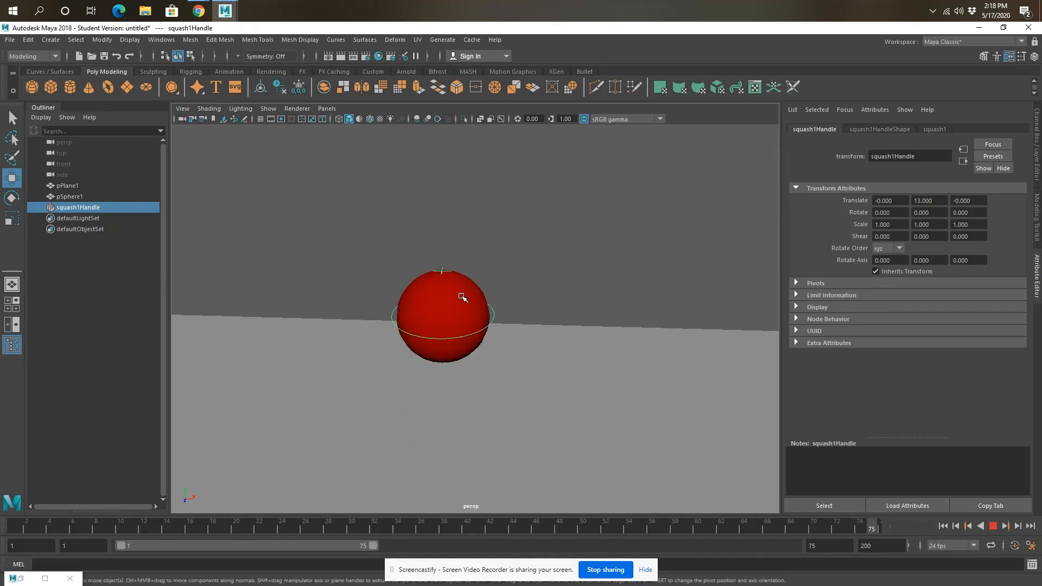
pyautogui.scroll(-3, 434, 309)
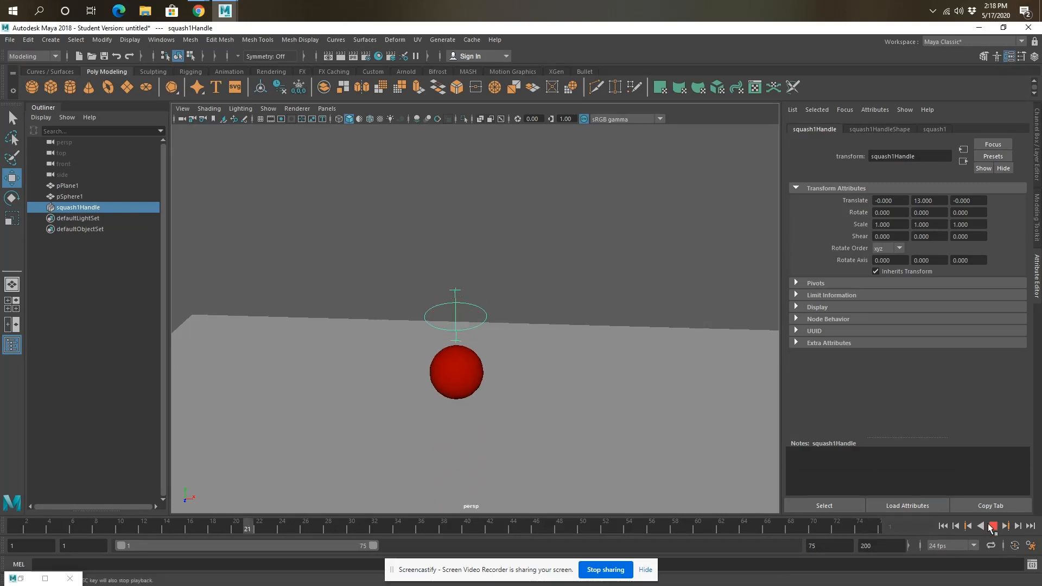
pyautogui.click(993, 526)
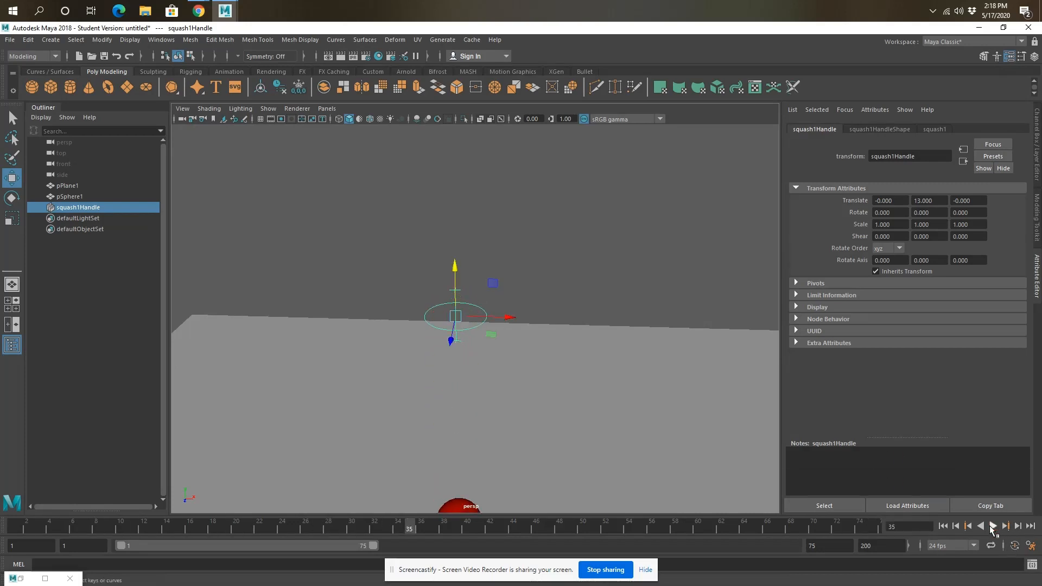
pyautogui.click(12, 529)
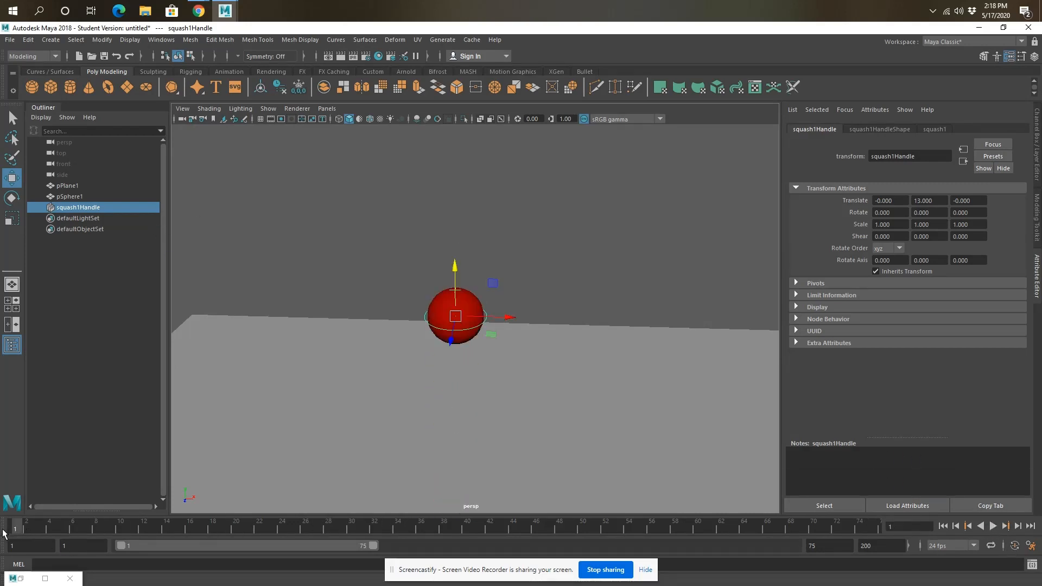
# Step: Parent squash1Handle under pSphere1 and expand the sphere's hierarchy
pyautogui.click(76, 210)
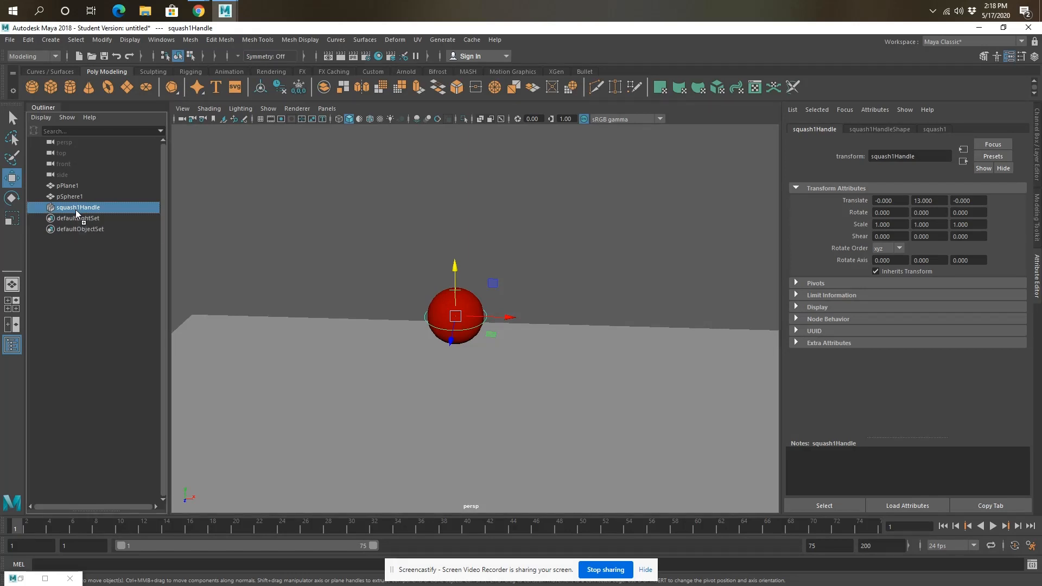
pyautogui.moveTo(76, 213); pyautogui.dragTo(77, 199, button='middle')
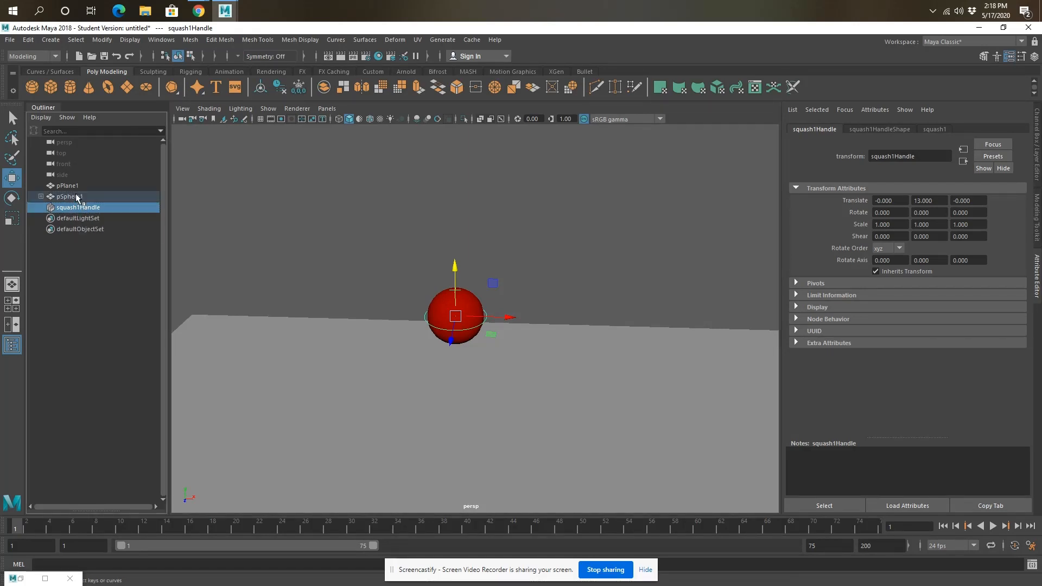
pyautogui.click(41, 197)
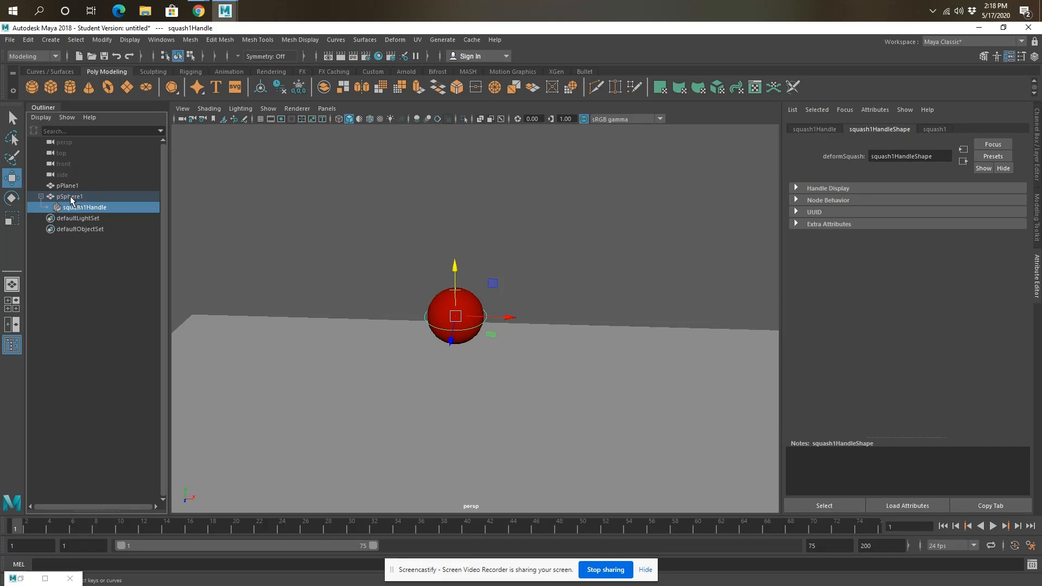
# Step: Replay the bounce to check the parented squash handle's motion with the ball, and go back to frame 1
pyautogui.click(994, 526)
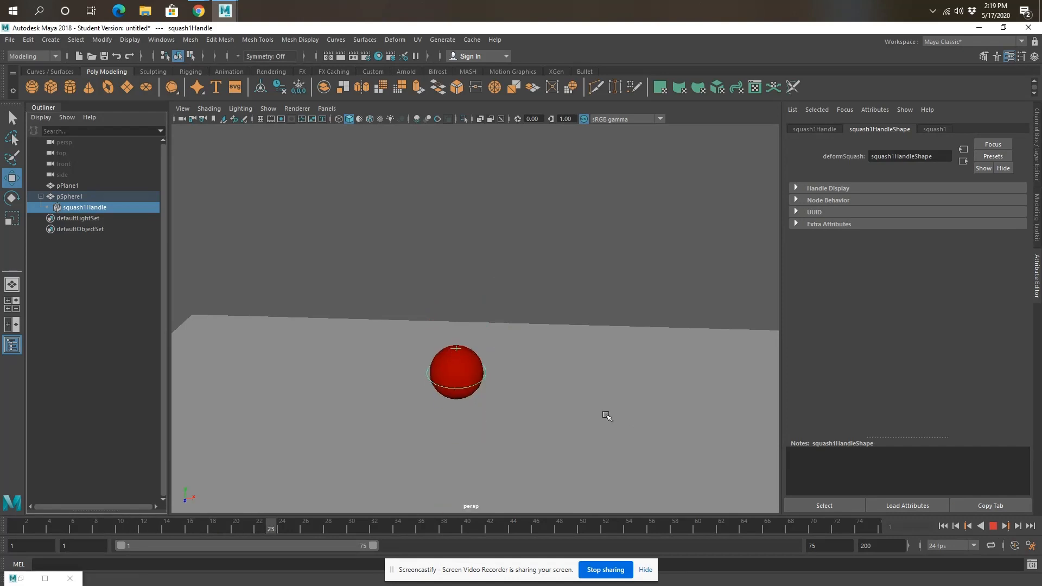
pyautogui.scroll(-2, 605, 419)
pyautogui.keyDown('alt'); pyautogui.moveTo(549, 431); pyautogui.dragTo(518, 373); pyautogui.keyUp('alt')
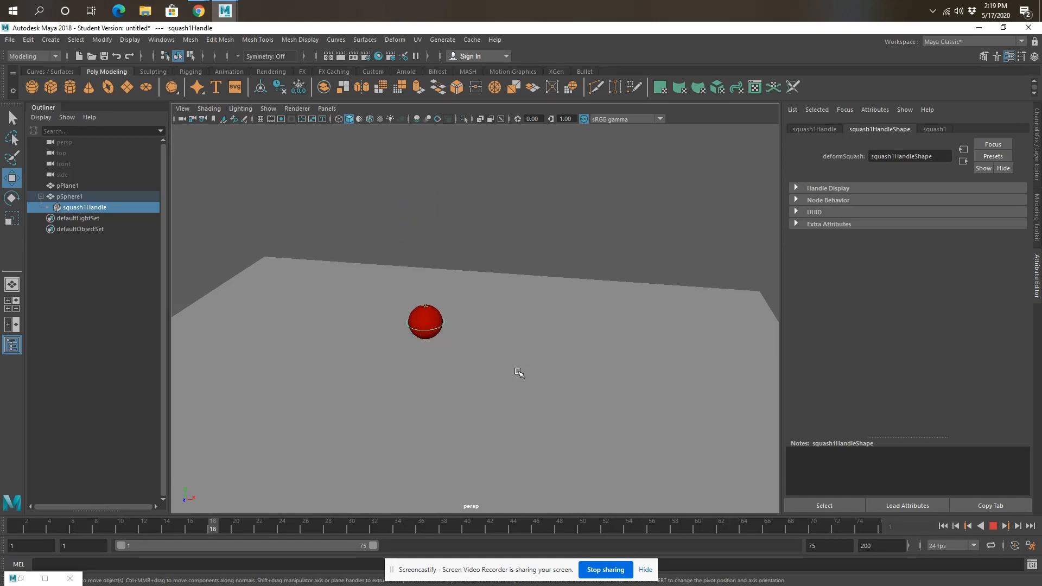
pyautogui.click(994, 526)
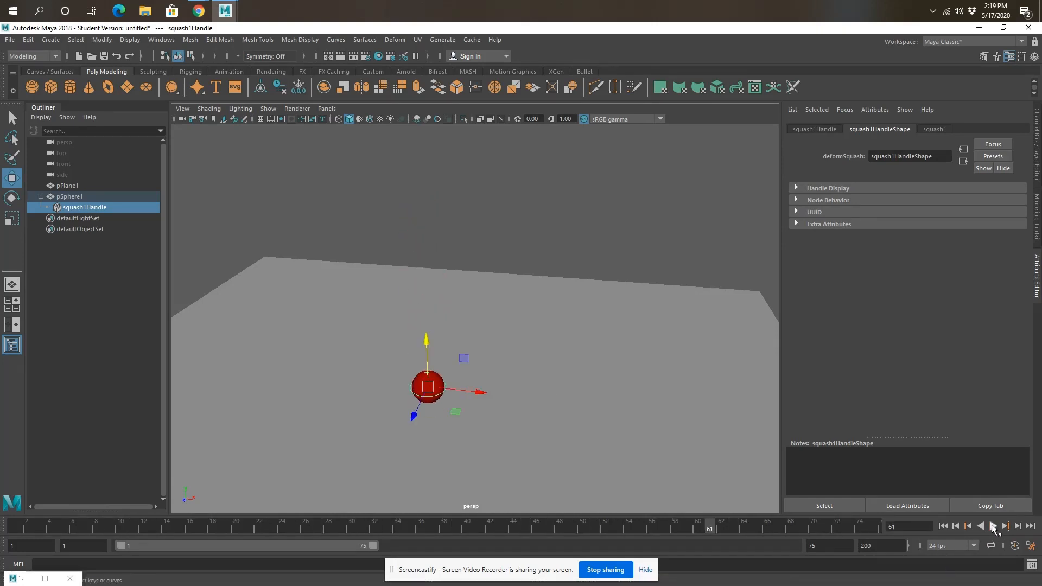
pyautogui.click(20, 532)
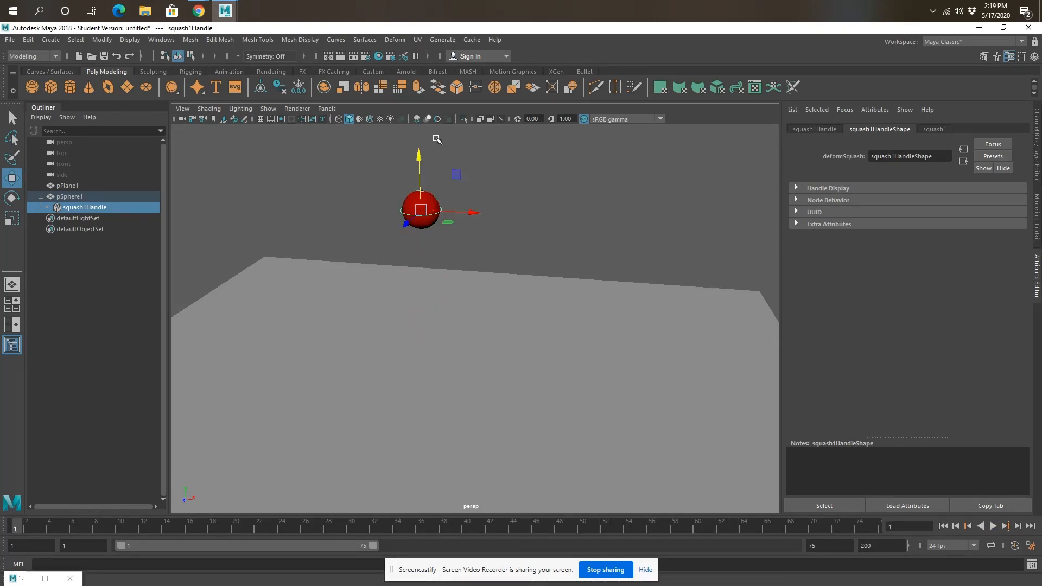
# Step: Select the squash handle and the ball in turn to compare their keys on the timeline, and clear the selection
pyautogui.click(529, 194)
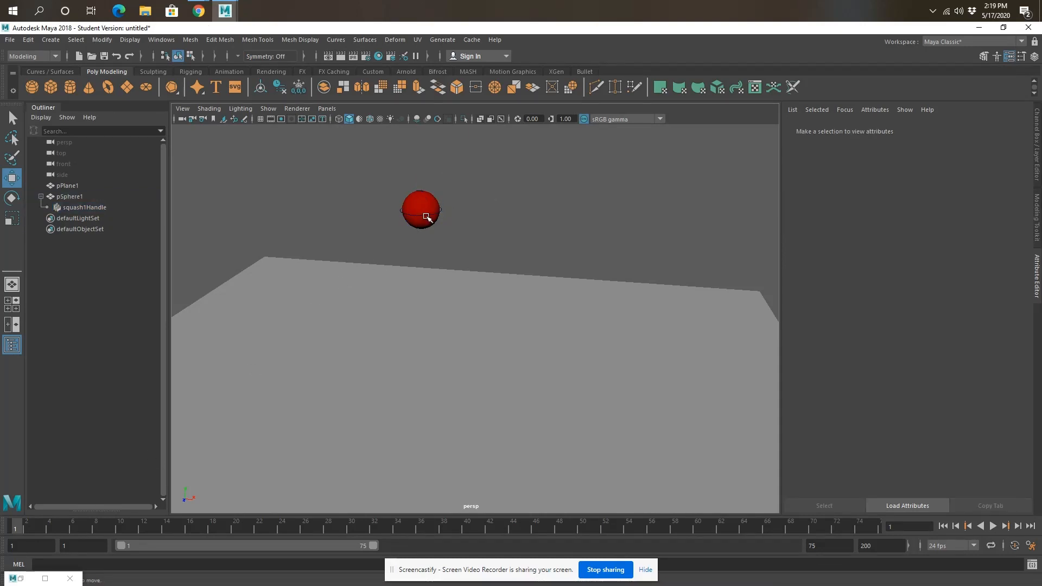
pyautogui.click(425, 216)
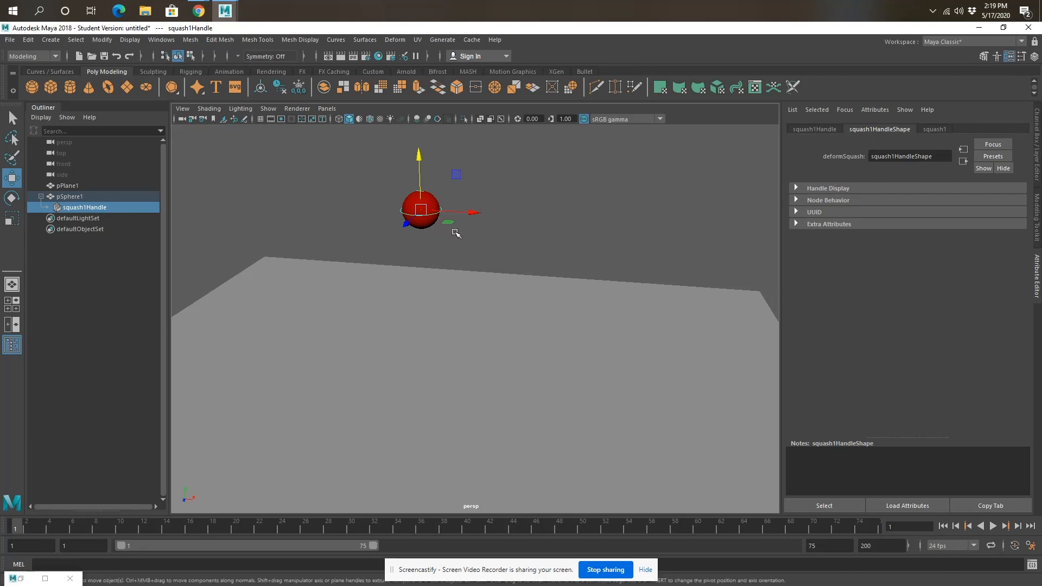
pyautogui.click(433, 203)
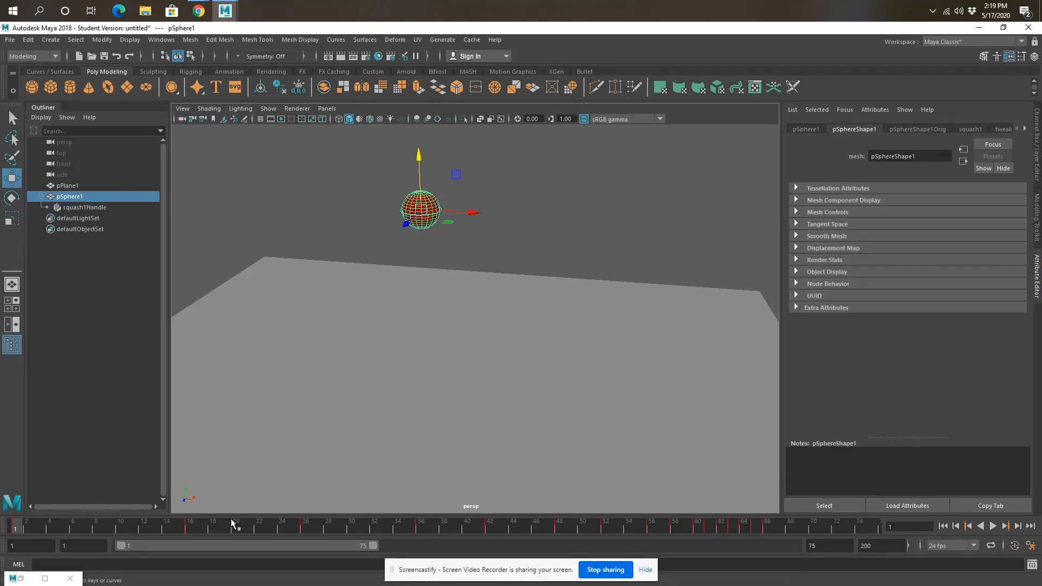
pyautogui.click(523, 184)
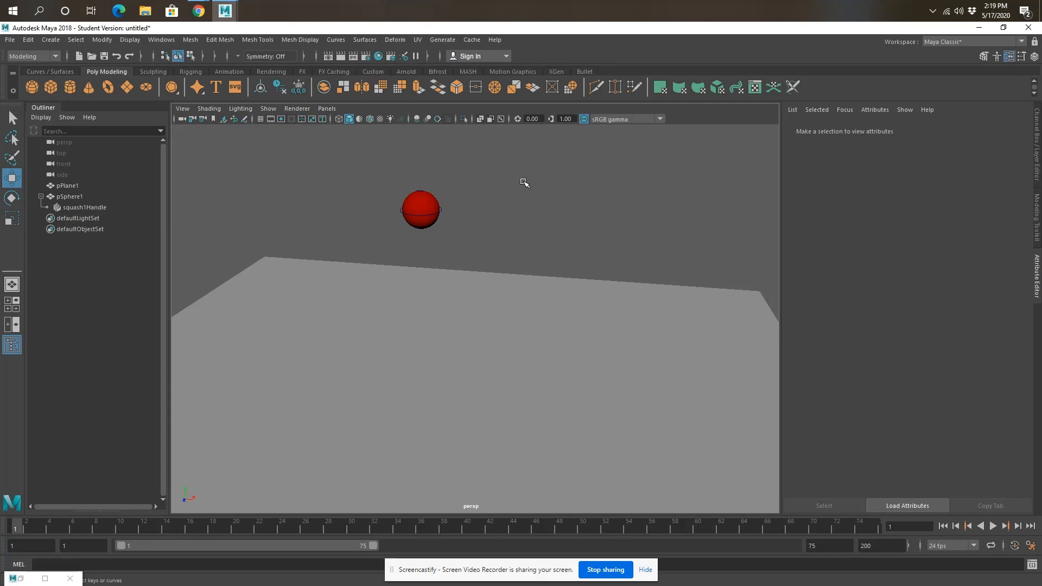
# Step: Select the ball, go to its first ground contact at frame 16, and switch to the four-view layout
pyautogui.click(426, 206)
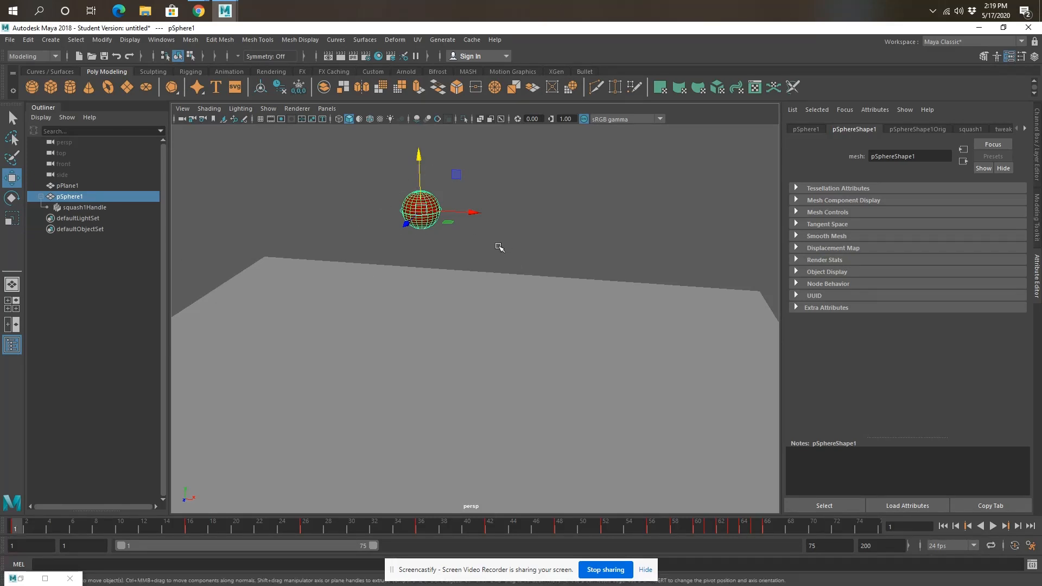
pyautogui.click(185, 531)
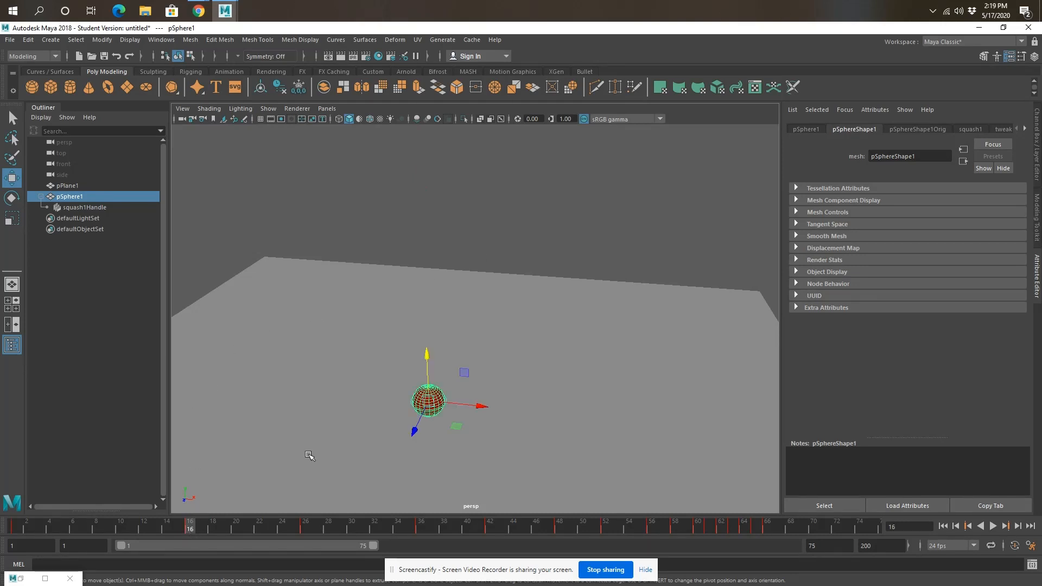
pyautogui.keyDown('alt'); pyautogui.moveTo(470, 417); pyautogui.dragTo(472, 397); pyautogui.keyUp('alt')
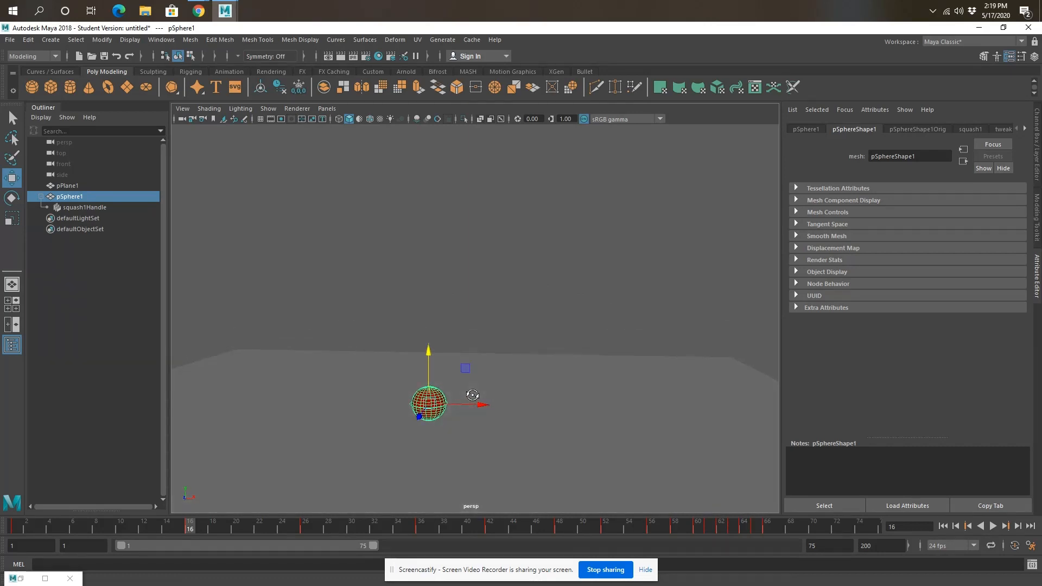
pyautogui.click(12, 304)
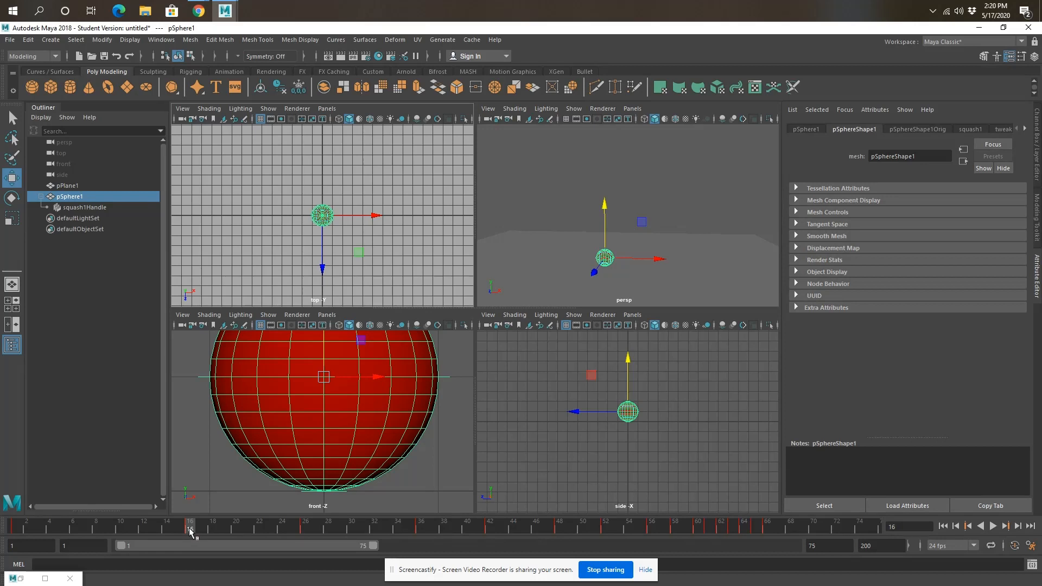
# Step: Select squash1Handle, expand its squash1 input attributes, and set Low Bound to -3
pyautogui.click(79, 208)
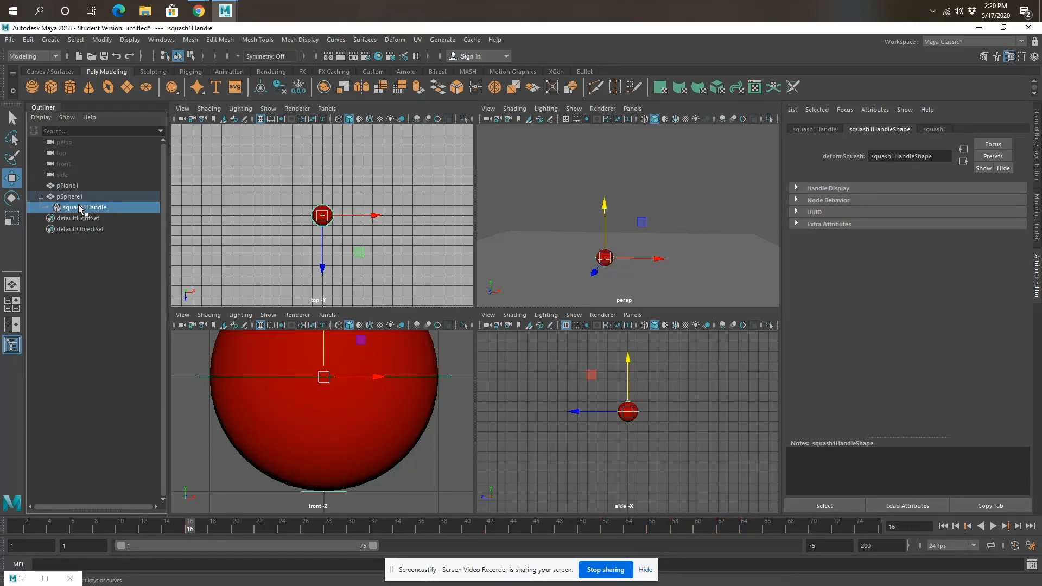
pyautogui.click(813, 129)
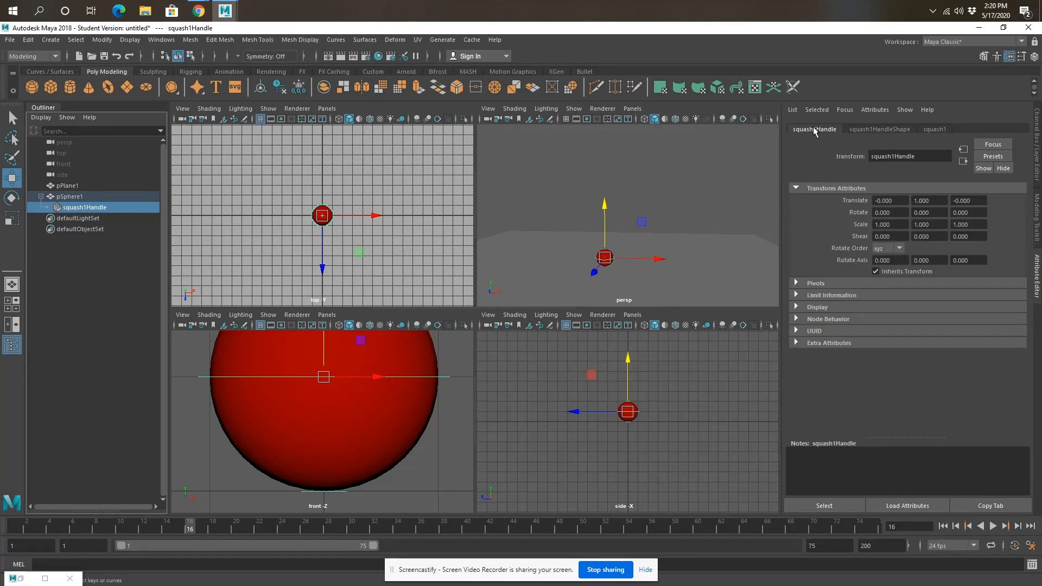
pyautogui.click(1037, 142)
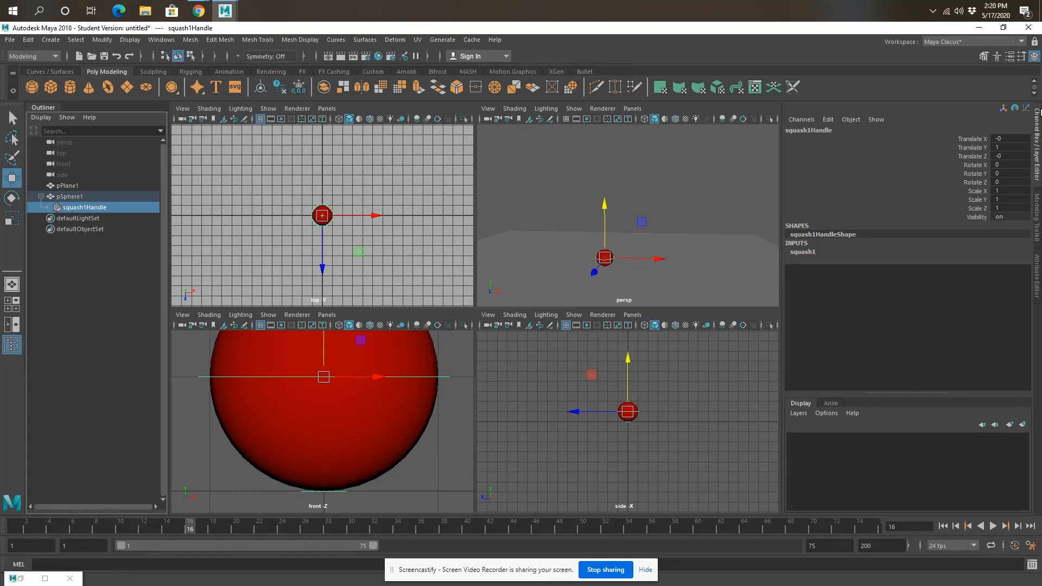
pyautogui.click(1037, 275)
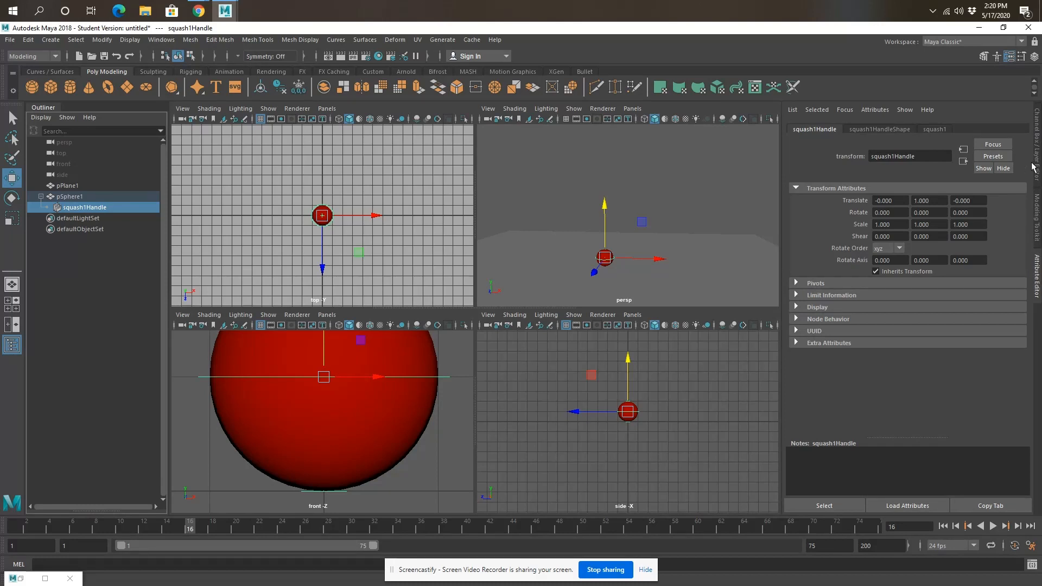
pyautogui.click(1038, 129)
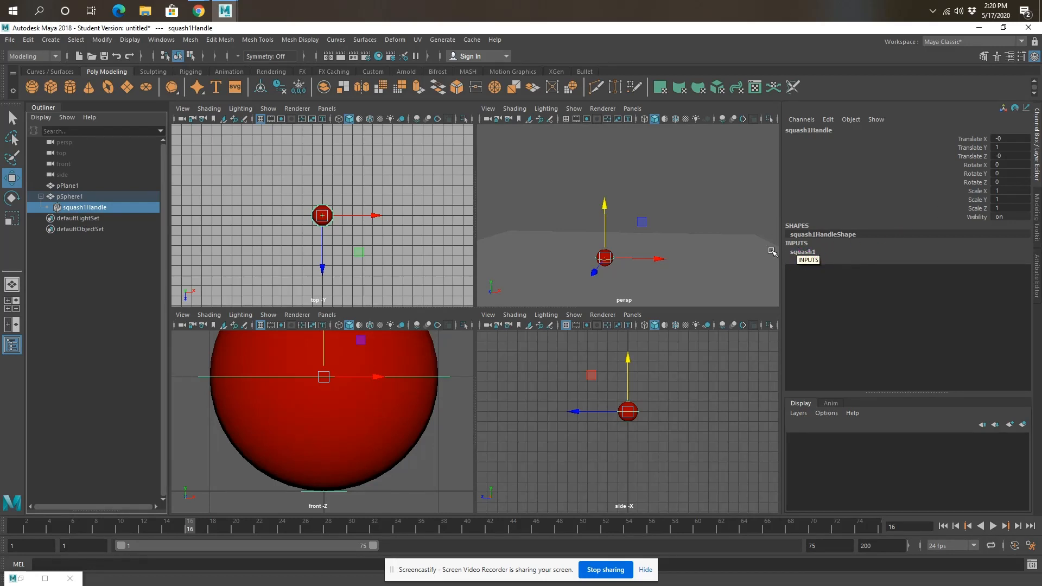
pyautogui.click(824, 255)
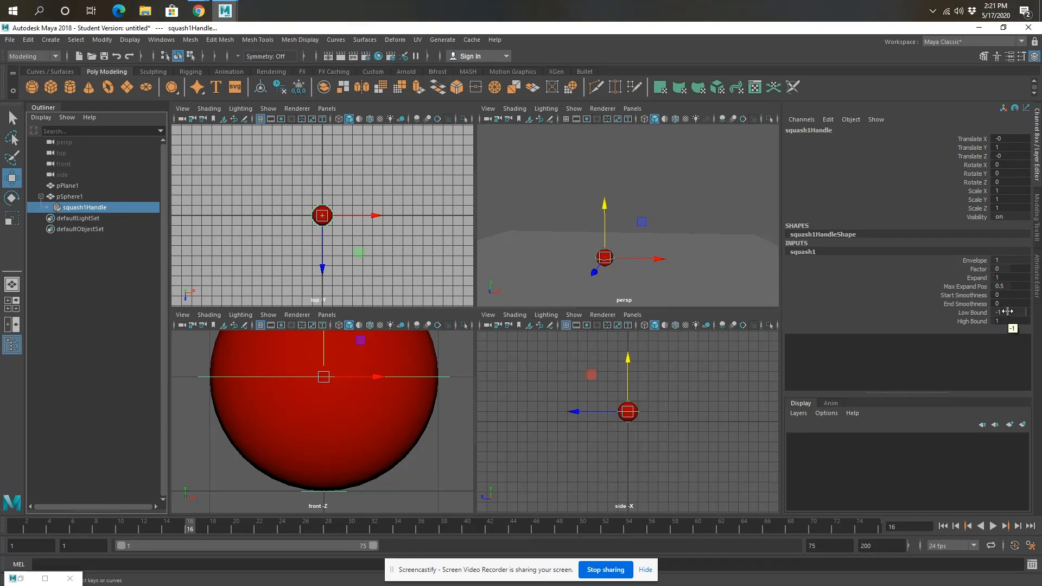
pyautogui.moveTo(1007, 311); pyautogui.dragTo(997, 312)
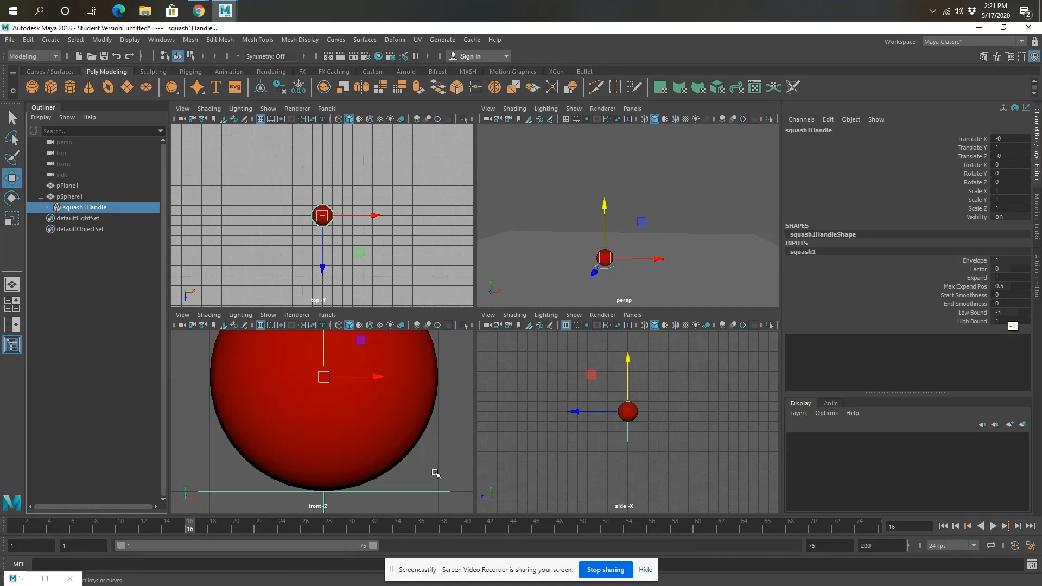
# Step: Try squash Factor values of 3 and -0.5 to compare how the ball stretches and flattens
pyautogui.click(1006, 269)
pyautogui.write('3')
pyautogui.press('Return')
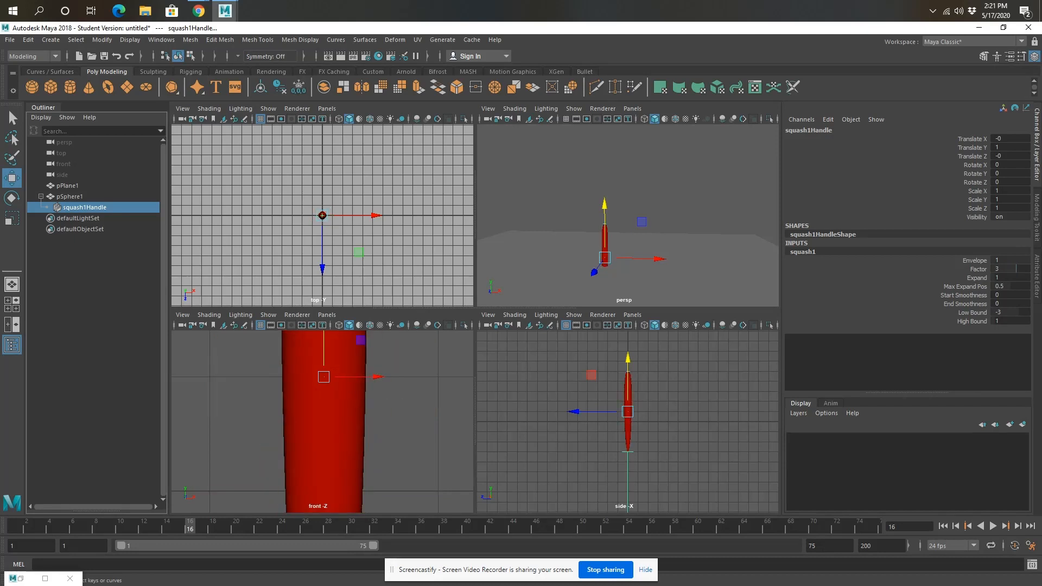
pyautogui.moveTo(1016, 269); pyautogui.dragTo(1008, 269)
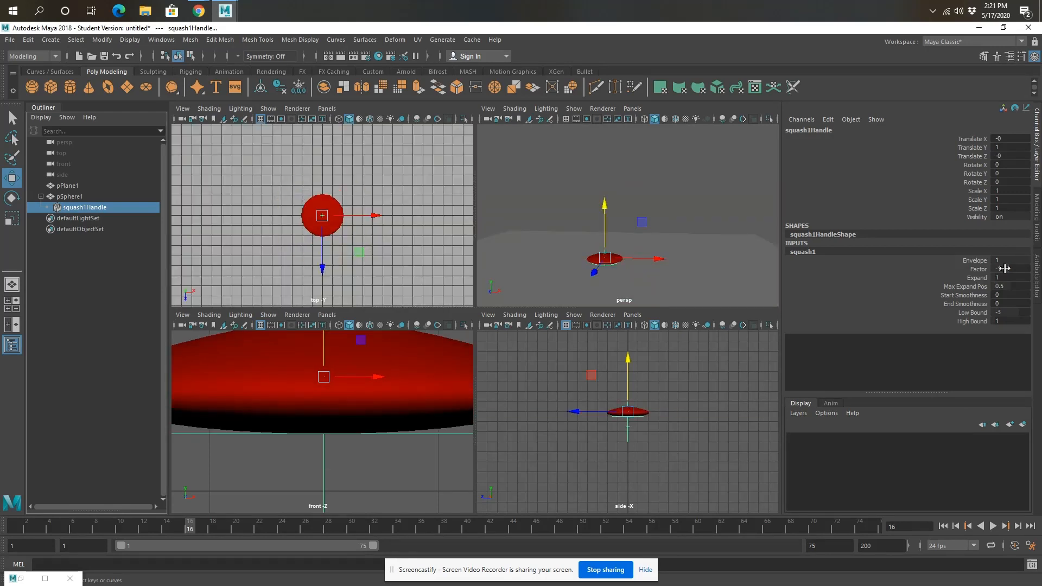
pyautogui.doubleClick(1002, 268)
pyautogui.write('-.5')
pyautogui.press('Return')
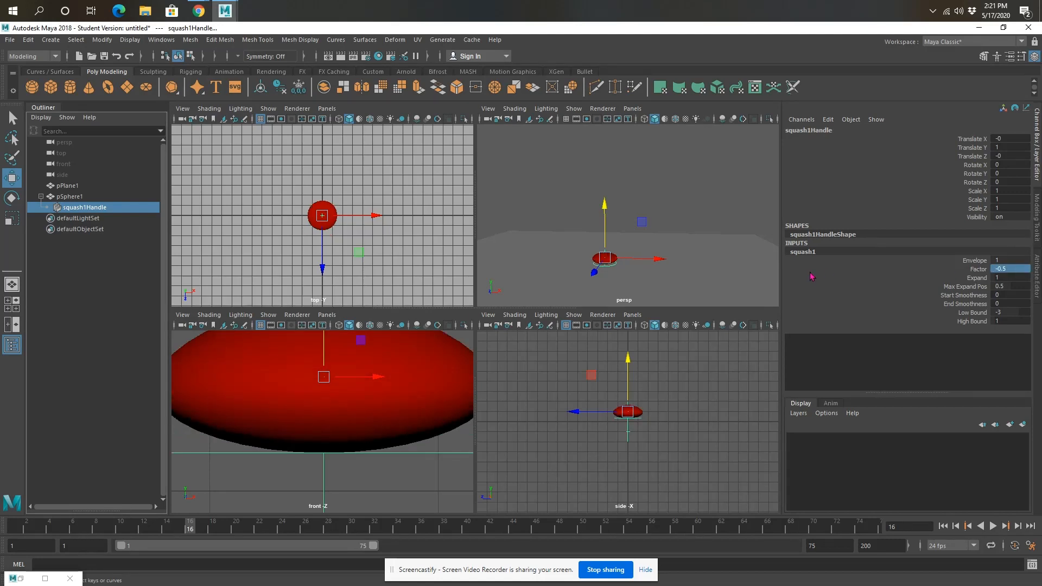
# Step: Inspect the flattened ball in the front and perspective views, and set the squash Factor to -0.4 at frame 16
pyautogui.scroll(-5, 332, 419)
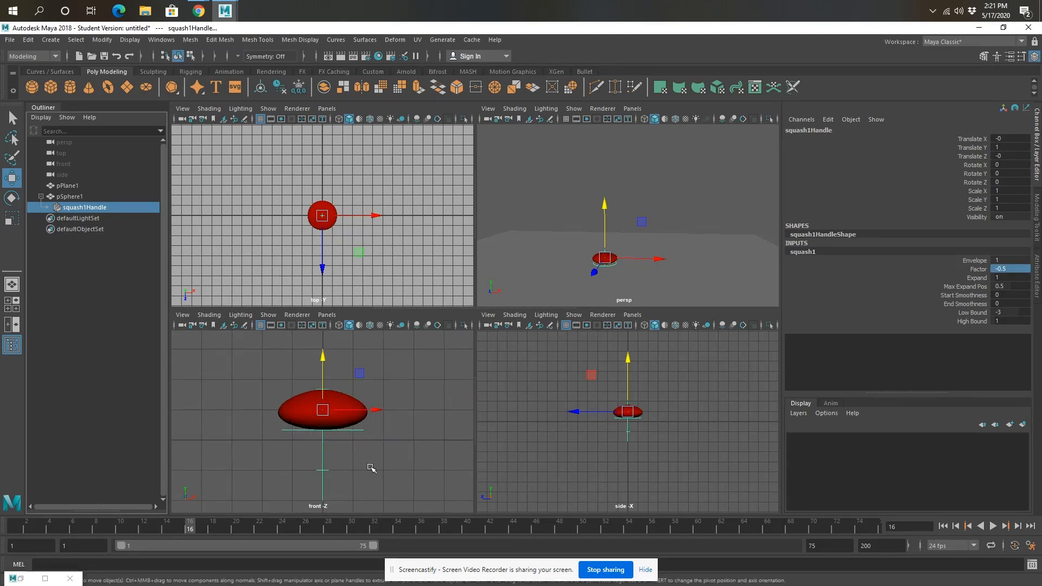
pyautogui.moveTo(403, 451)
pyautogui.keyDown('alt'); pyautogui.mouseDown(button='middle')
pyautogui.moveTo(401, 467)
pyautogui.moveTo(403, 452)
pyautogui.mouseUp(button='middle'); pyautogui.keyUp('alt')
pyautogui.keyDown('alt'); pyautogui.moveTo(403, 451); pyautogui.dragTo(403, 461); pyautogui.keyUp('alt')
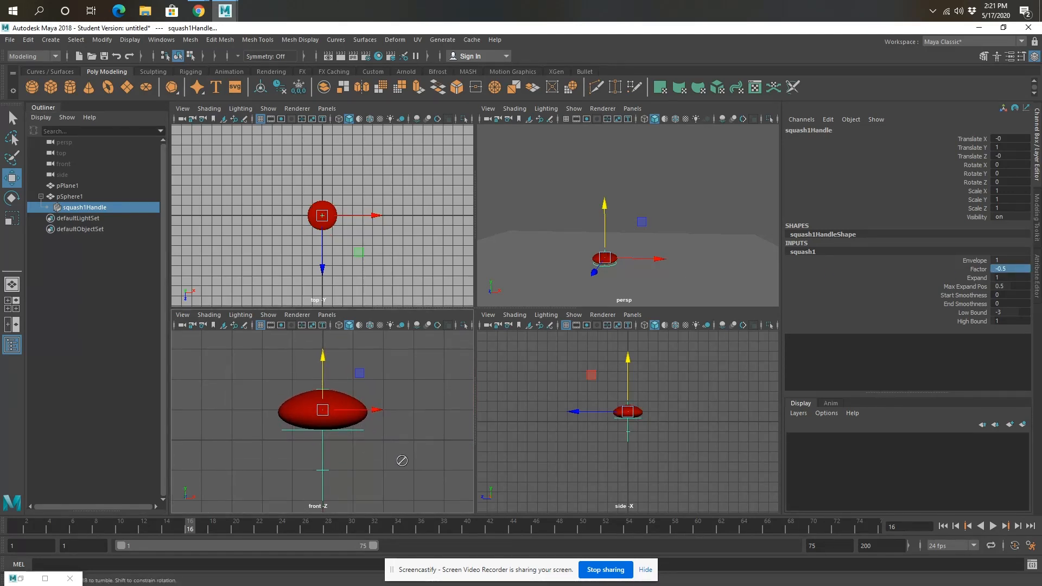
pyautogui.keyDown('alt'); pyautogui.moveTo(668, 251); pyautogui.dragTo(625, 281); pyautogui.keyUp('alt')
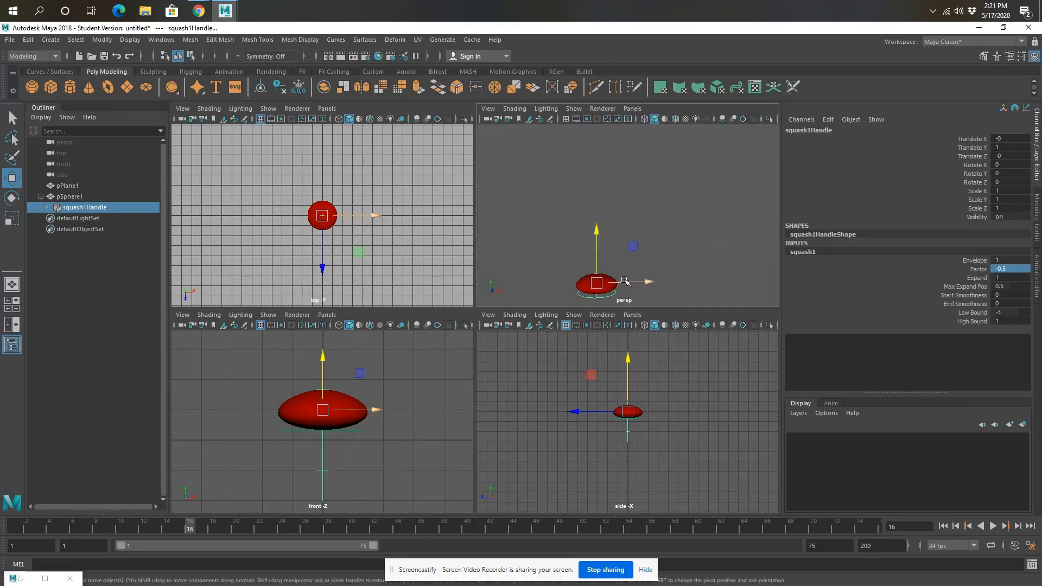
pyautogui.click(1010, 269)
pyautogui.write('-0')
pyautogui.write('.4')
pyautogui.press('Return')
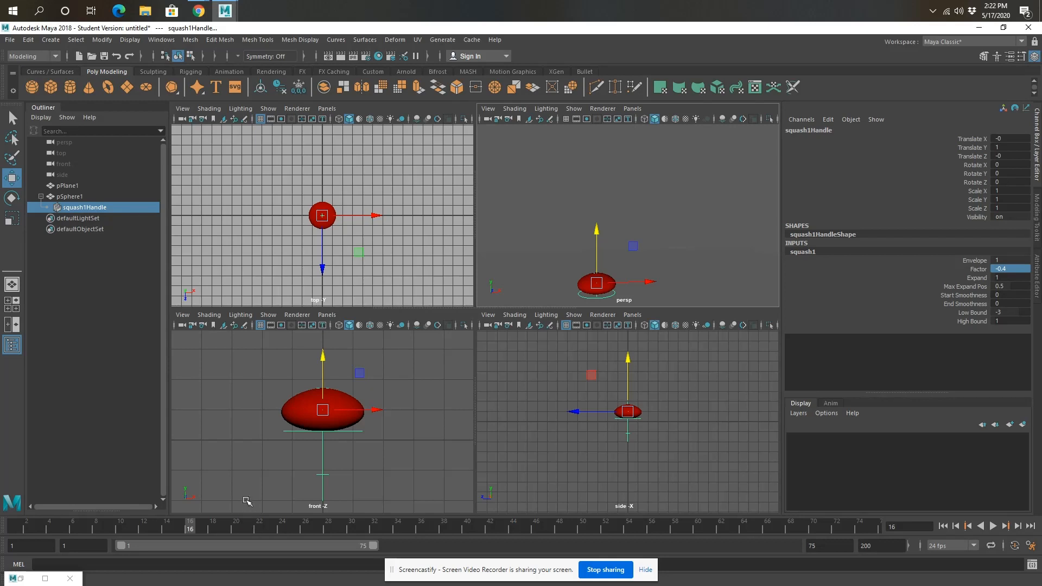
# Step: Key all keyable attributes of the squash handle at frame 16
pyautogui.rightClick(977, 273)
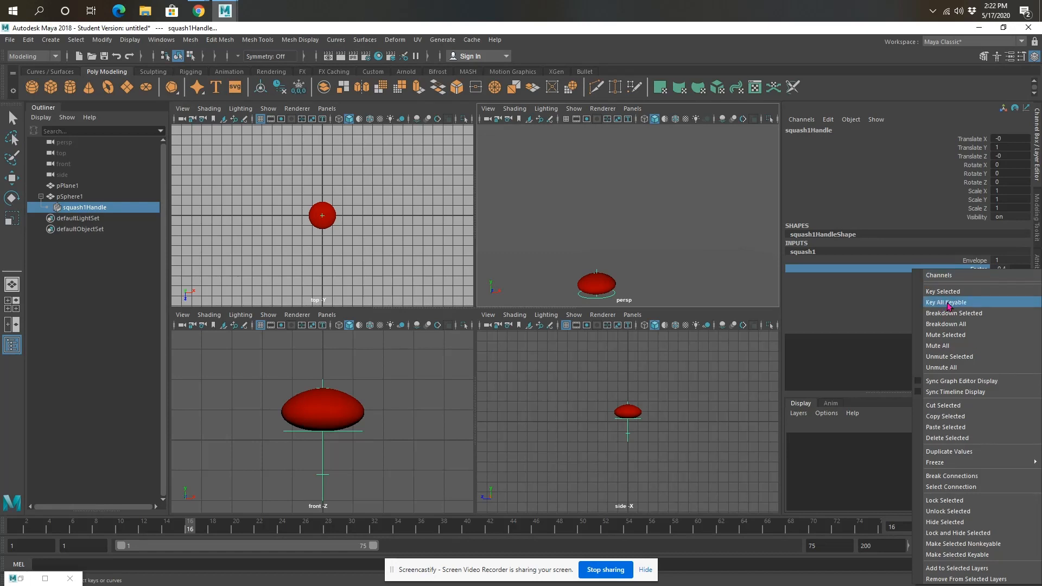
pyautogui.click(949, 303)
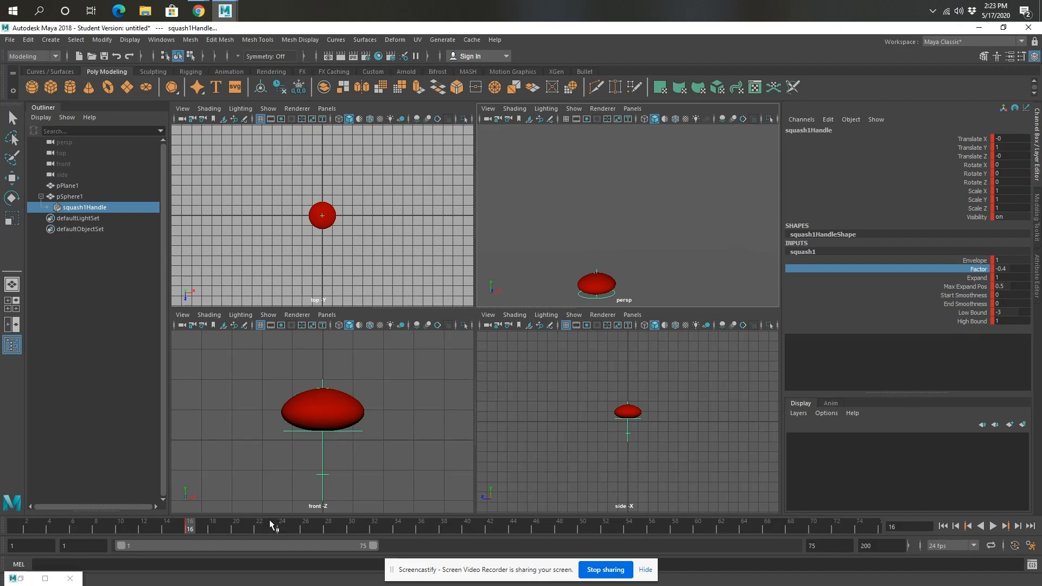
pyautogui.rightClick(977, 272)
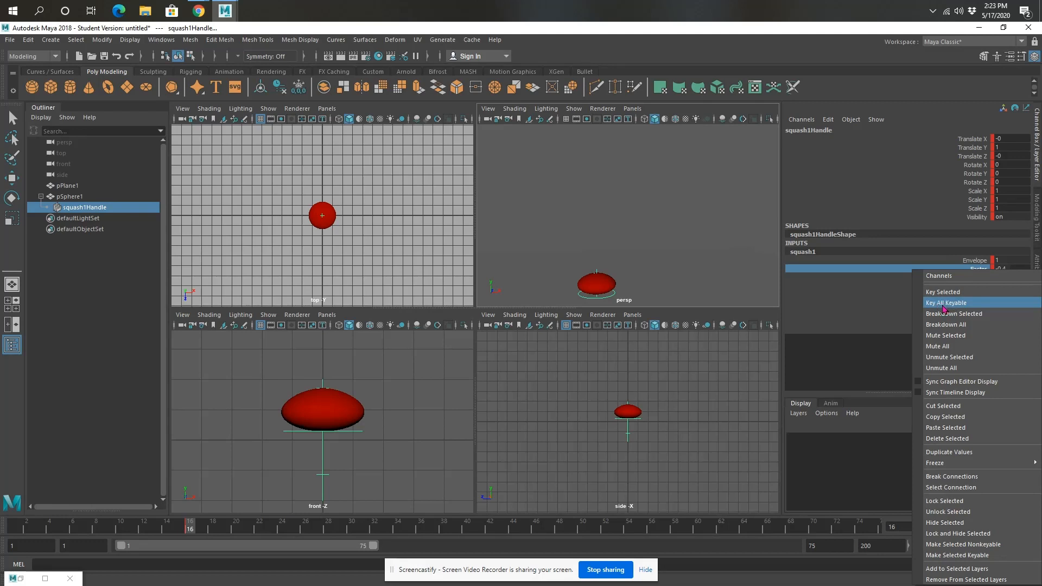
pyautogui.click(946, 302)
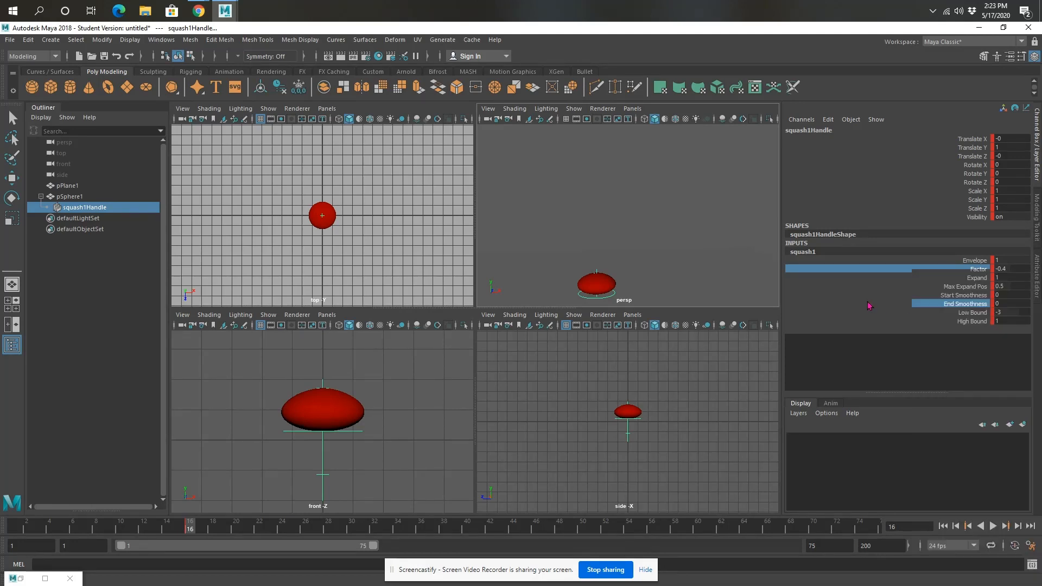
pyautogui.click(954, 305)
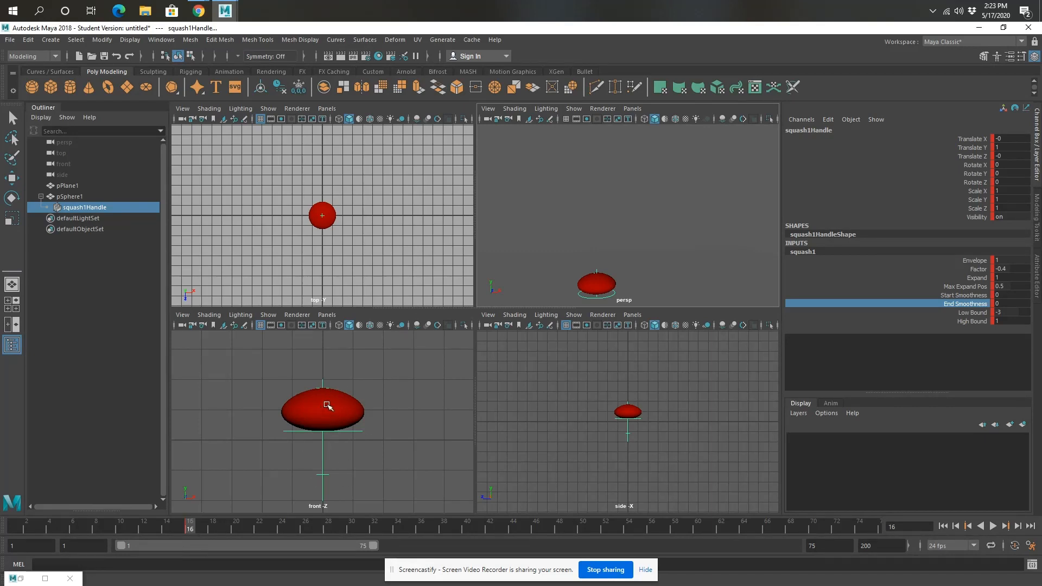
# Step: Key the squash Factor at 0 on frame 1 so the ball starts round
pyautogui.click(181, 530)
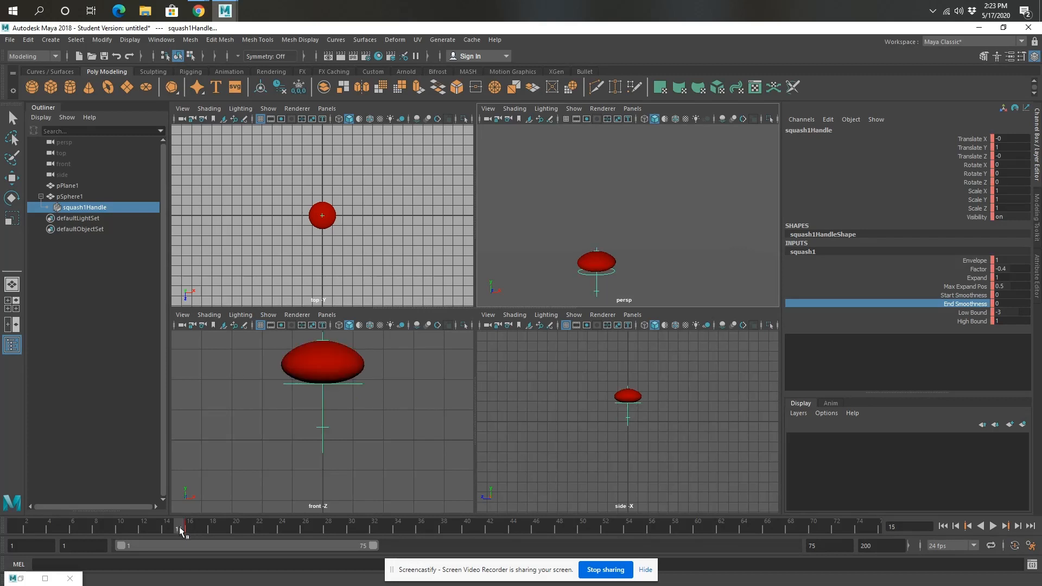
pyautogui.click(10, 530)
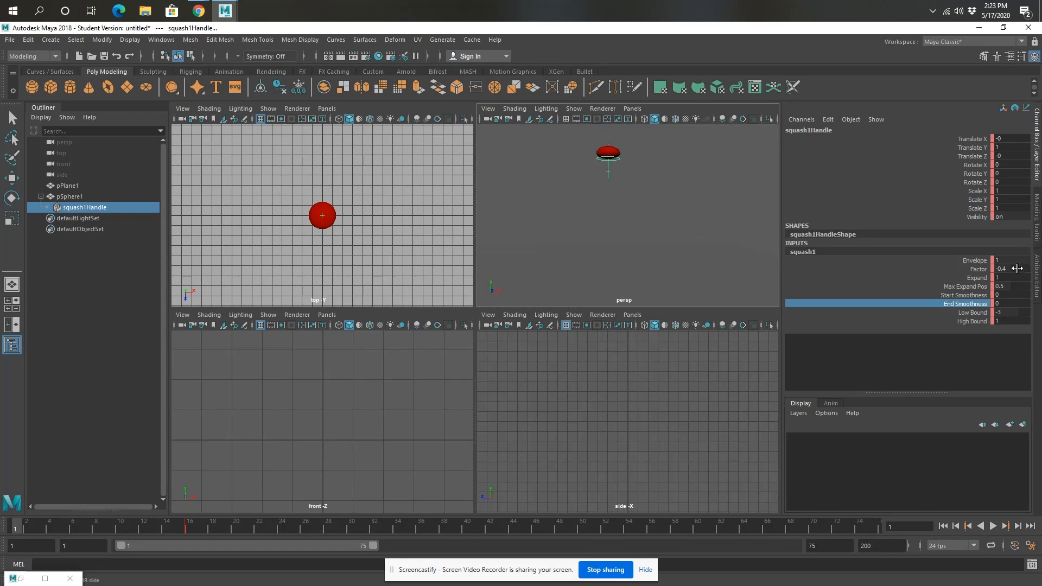
pyautogui.doubleClick(1002, 268)
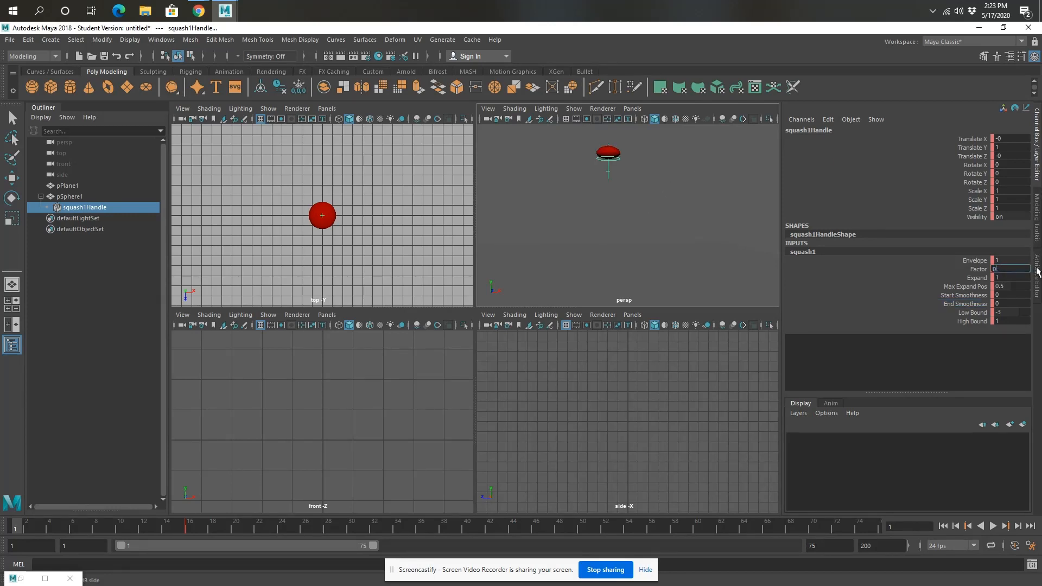
pyautogui.press('Return')
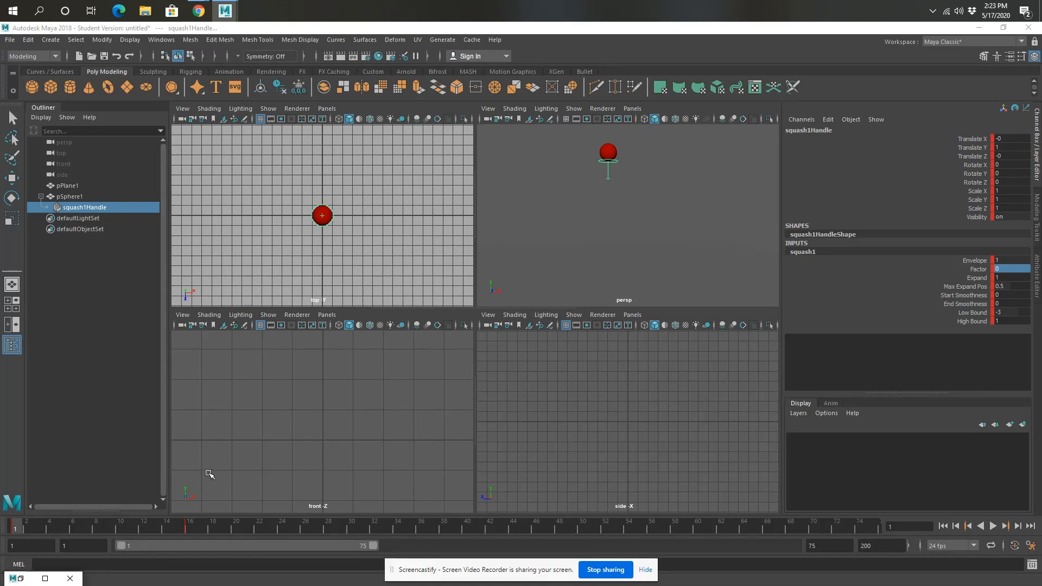
# Step: Key the squash Factor at 0.4 on frame 15 and scrub from frame 1 to 16 to check the deformation
pyautogui.click(181, 528)
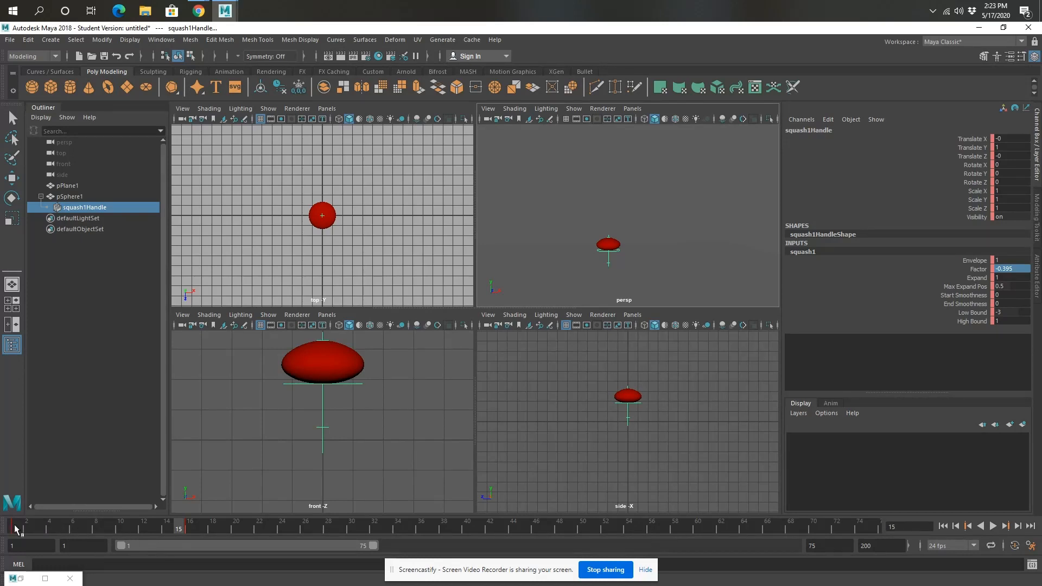
pyautogui.moveTo(16, 528); pyautogui.dragTo(180, 530)
pyautogui.doubleClick(1003, 269)
pyautogui.press('BackSpace')
pyautogui.press('Return')
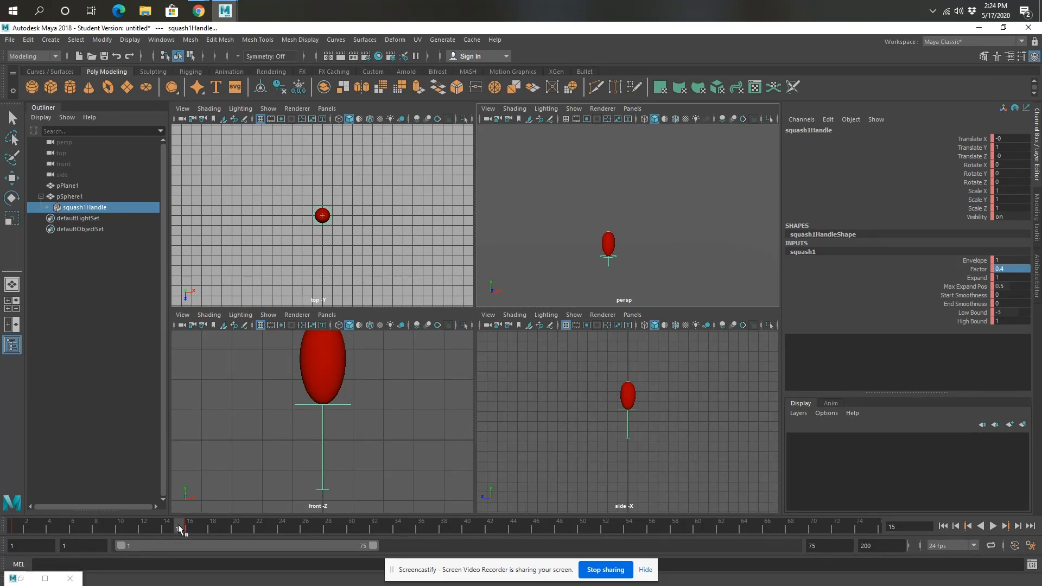
pyautogui.moveTo(22, 528)
pyautogui.mouseDown()
pyautogui.moveTo(10, 527)
pyautogui.moveTo(195, 531)
pyautogui.mouseUp()
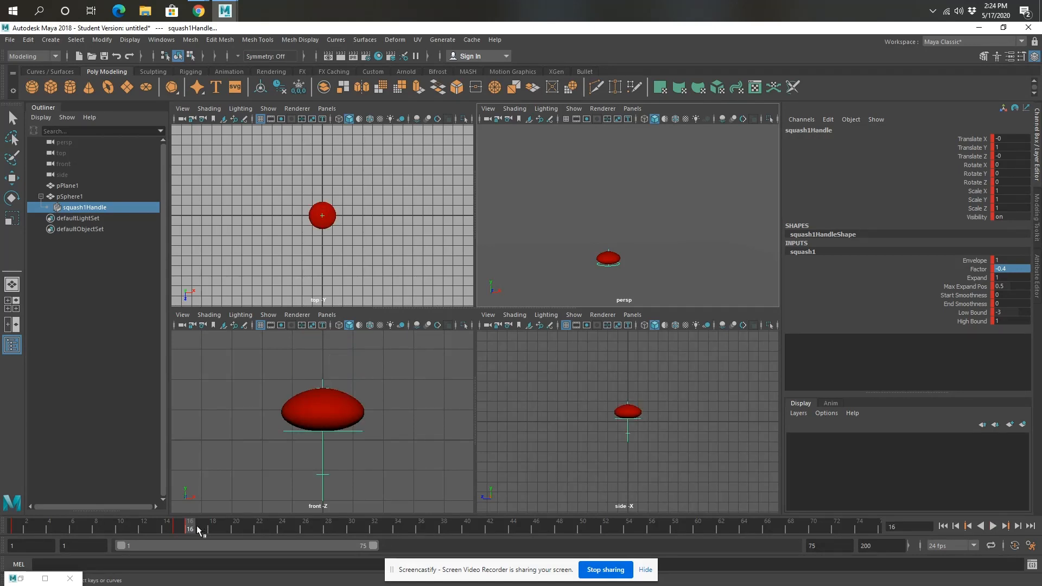
# Step: Locate the ball's bounce peak at frame 26 and key the squash handle's Factor at 0 there
pyautogui.click(69, 197)
pyautogui.press('w')
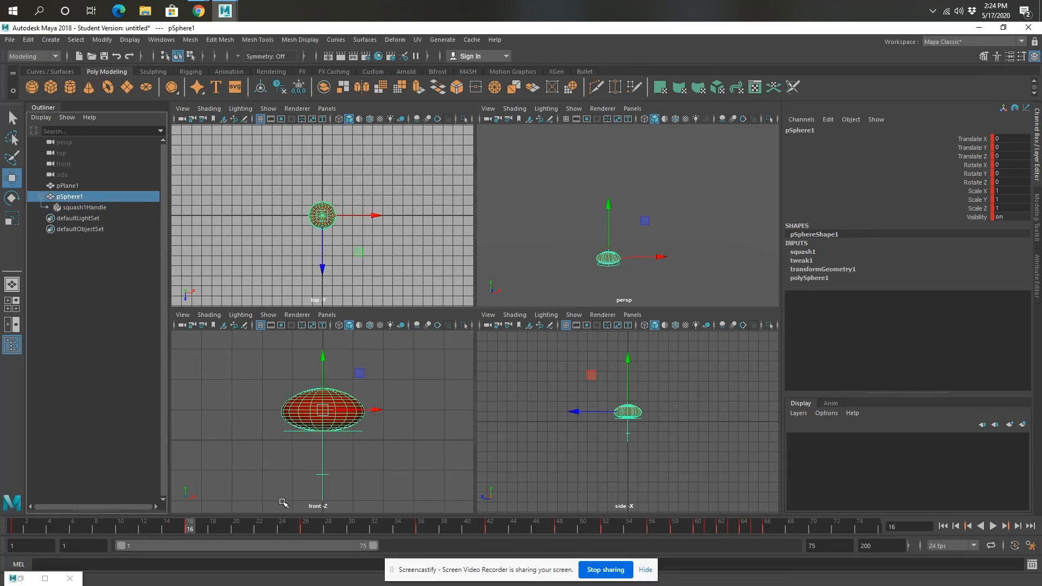
pyautogui.click(304, 529)
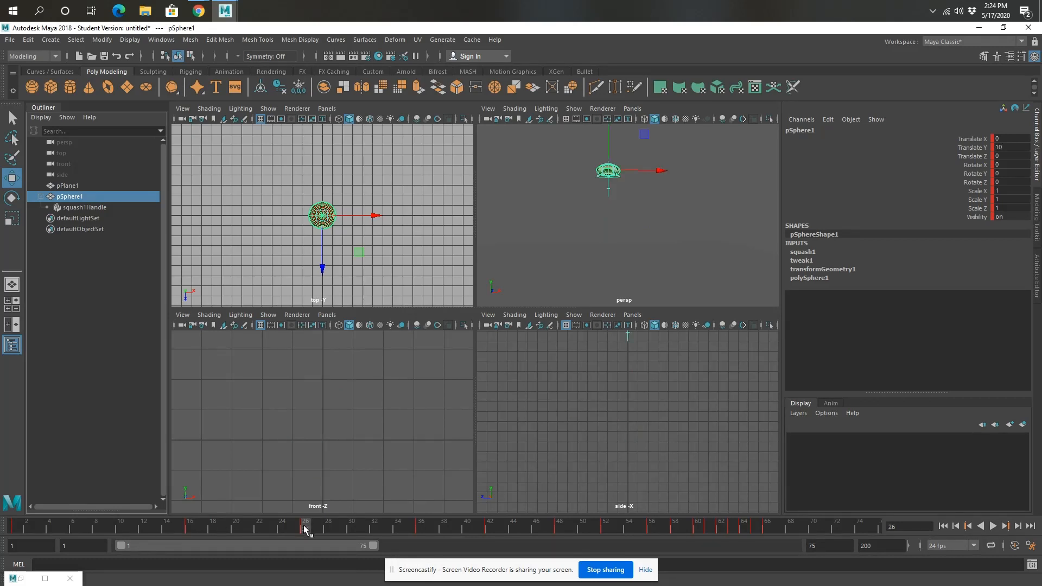
pyautogui.click(83, 207)
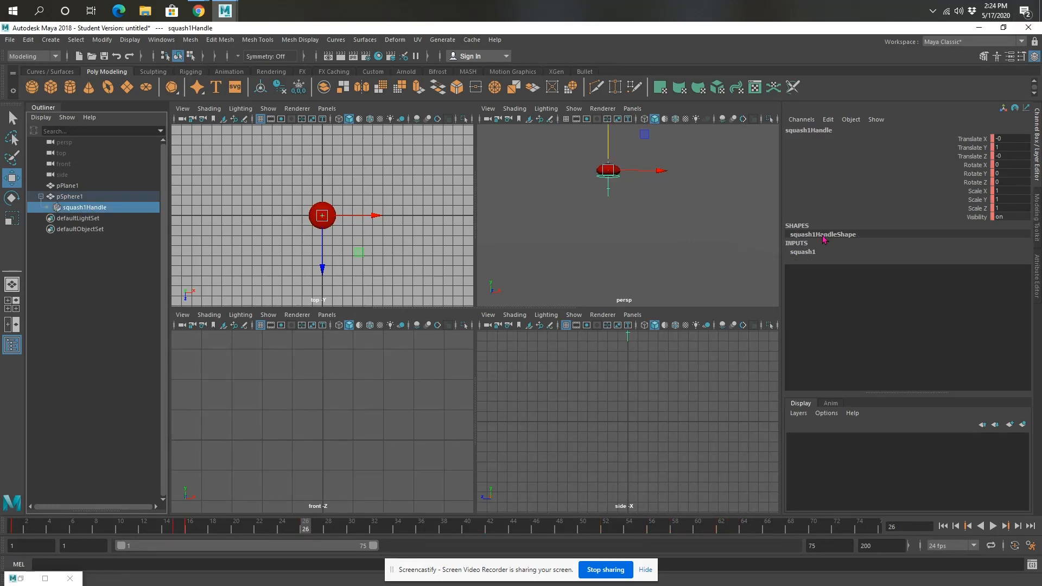
pyautogui.click(803, 252)
pyautogui.click(1011, 269)
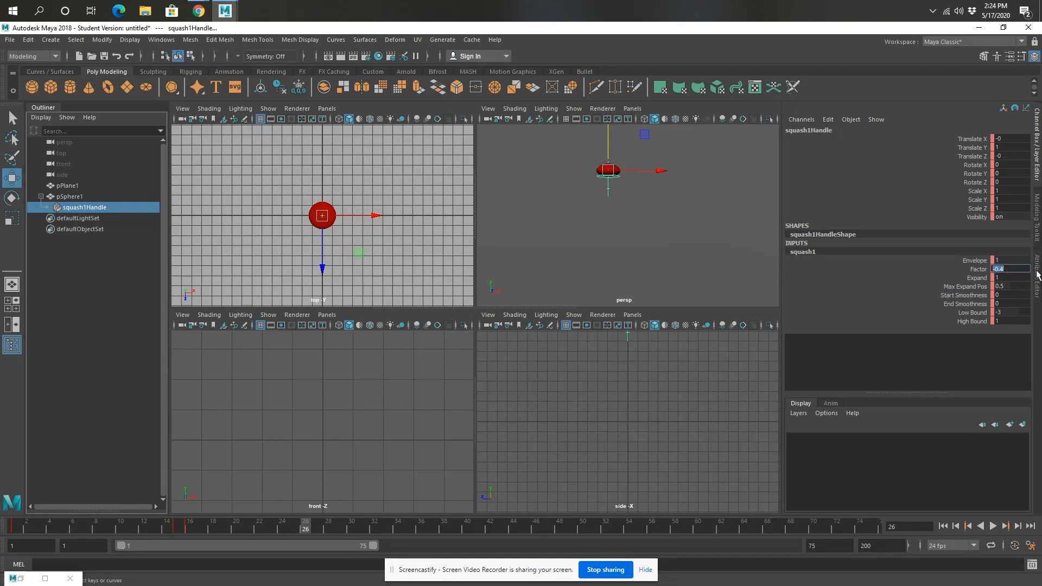
pyautogui.press('Return')
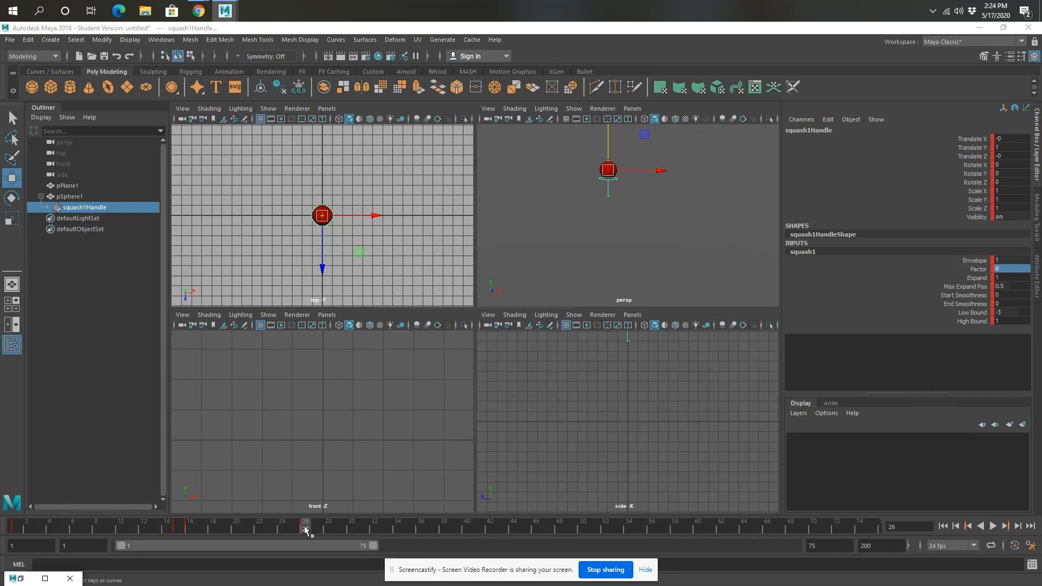
# Step: Scrub between frames 16 and 18 to examine the ball's shape just after the first impact
pyautogui.click(191, 524)
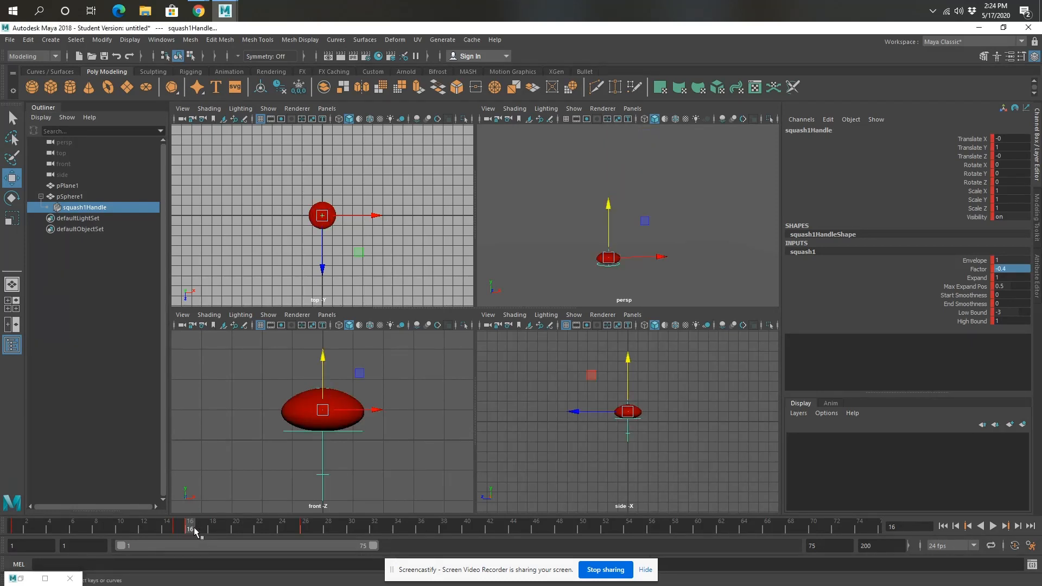
pyautogui.hotkey('alt', 'v')
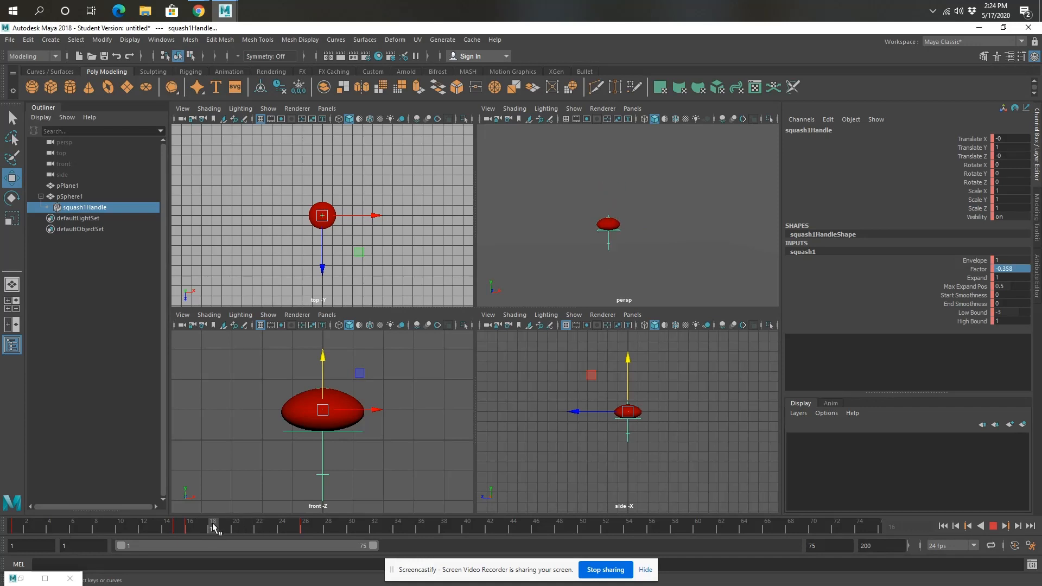
pyautogui.click(201, 526)
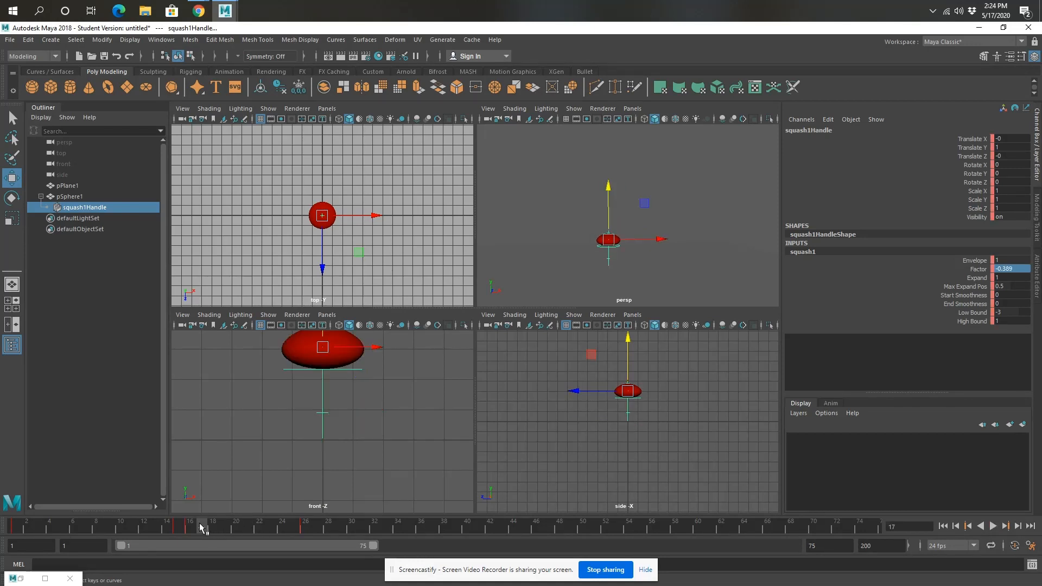
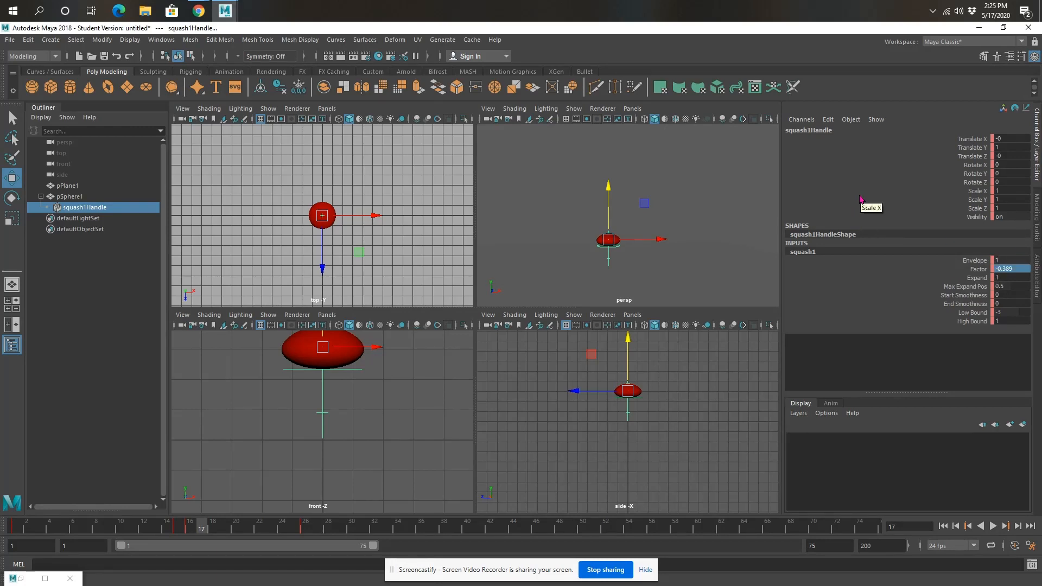
pyautogui.press('.')
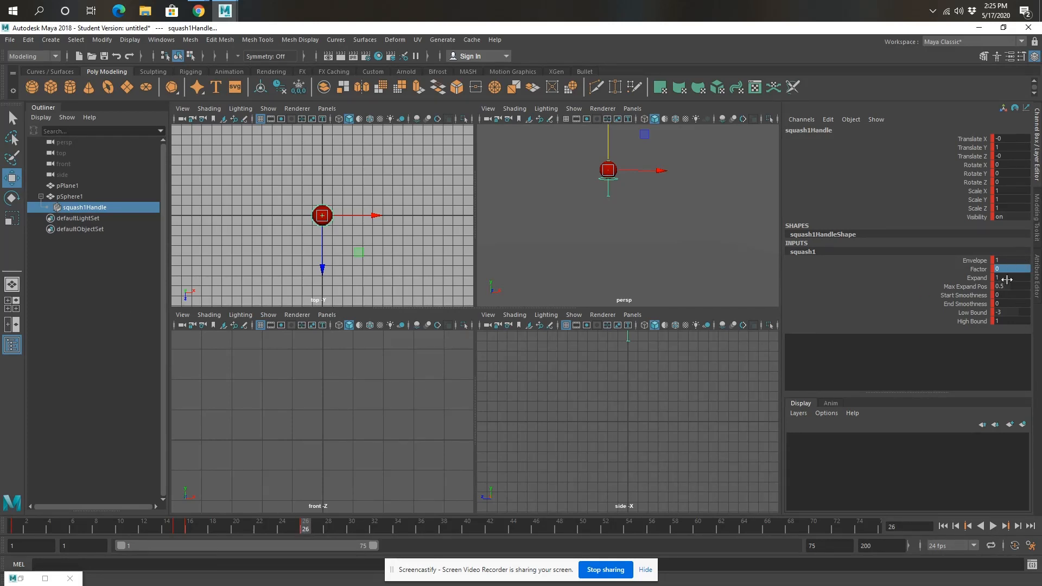
pyautogui.click(1001, 270)
pyautogui.write('.3')
pyautogui.press('Return')
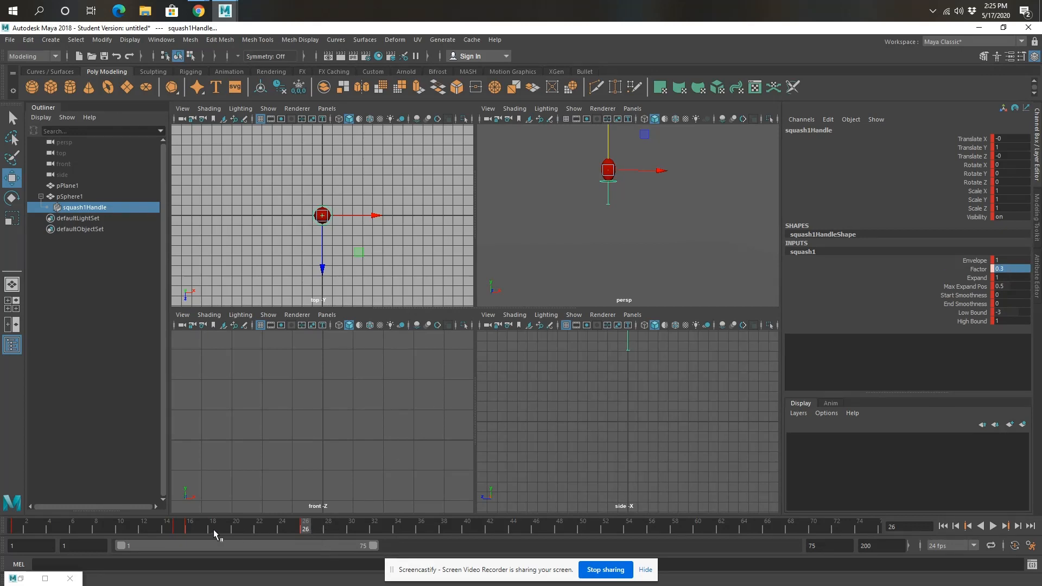
# Step: Key the squash handle's Factor at 0.3 on frame 17, right after the first impact
pyautogui.click(188, 527)
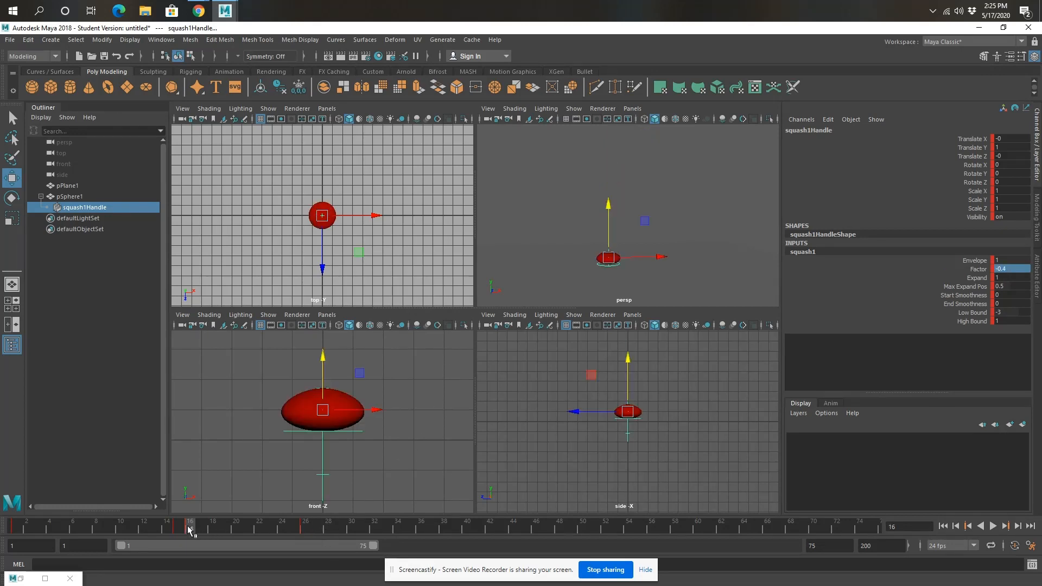
pyautogui.click(200, 527)
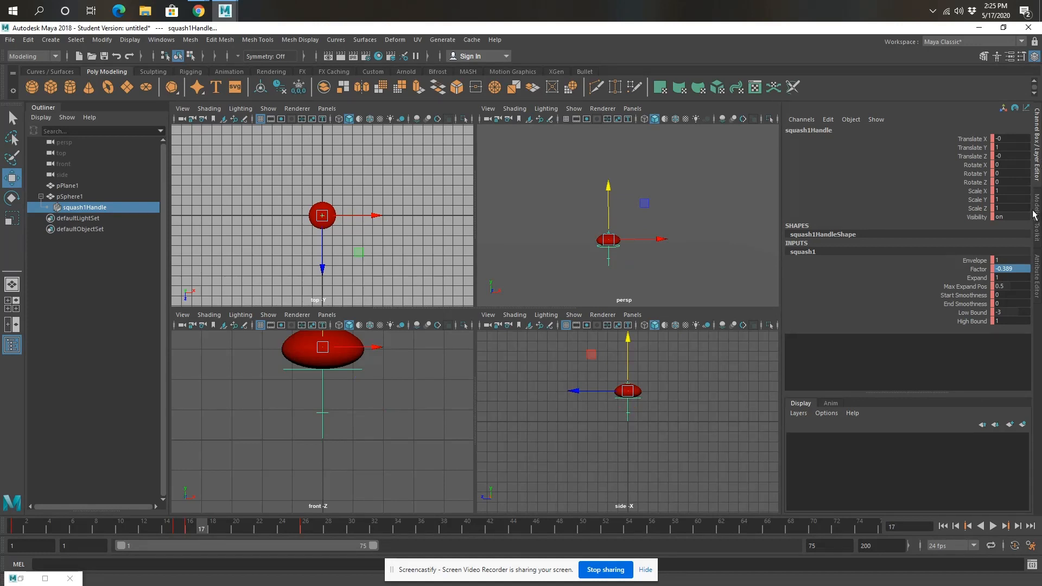
pyautogui.doubleClick(1008, 268)
pyautogui.press('BackSpace')
pyautogui.write('0.3')
pyautogui.press('Return')
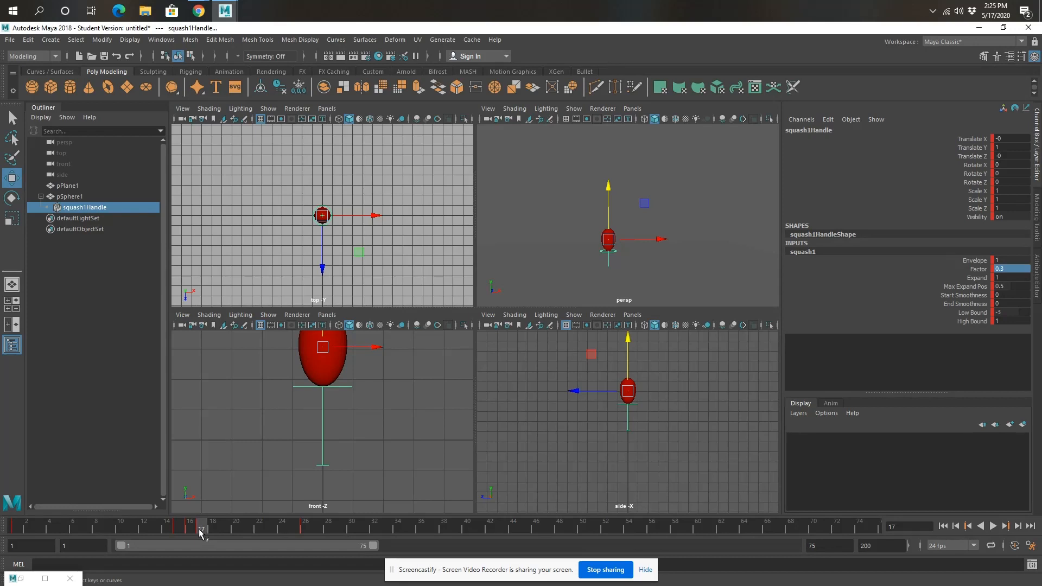
# Step: Review the ball's deformation at frame 26 and through the first drop from frame 1 to 16 in the perspective view
pyautogui.click(303, 527)
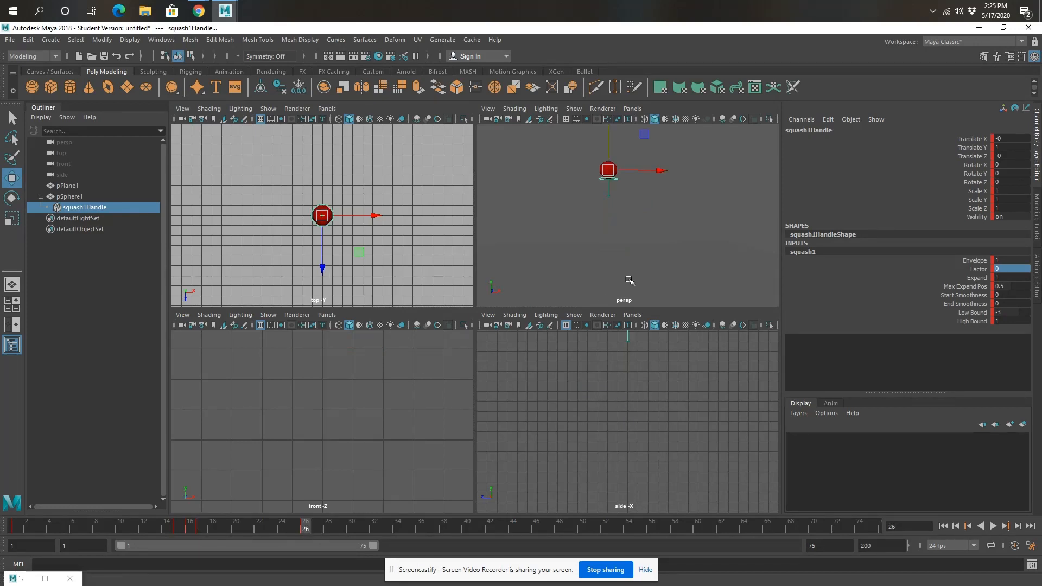
pyautogui.scroll(3, 633, 232)
pyautogui.keyDown('alt'); pyautogui.moveTo(637, 225); pyautogui.dragTo(657, 253, button='middle'); pyautogui.keyUp('alt')
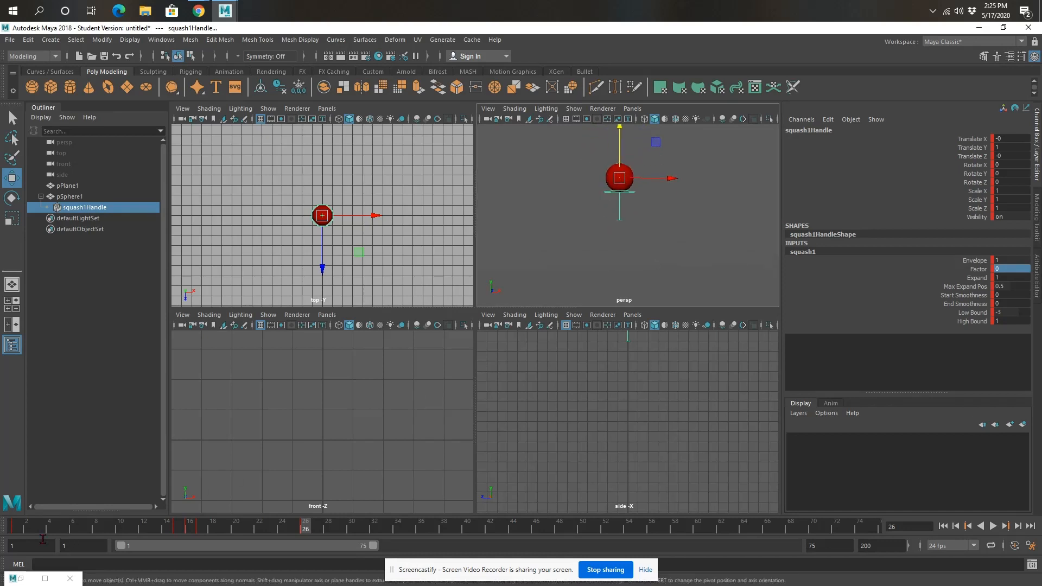
pyautogui.click(15, 530)
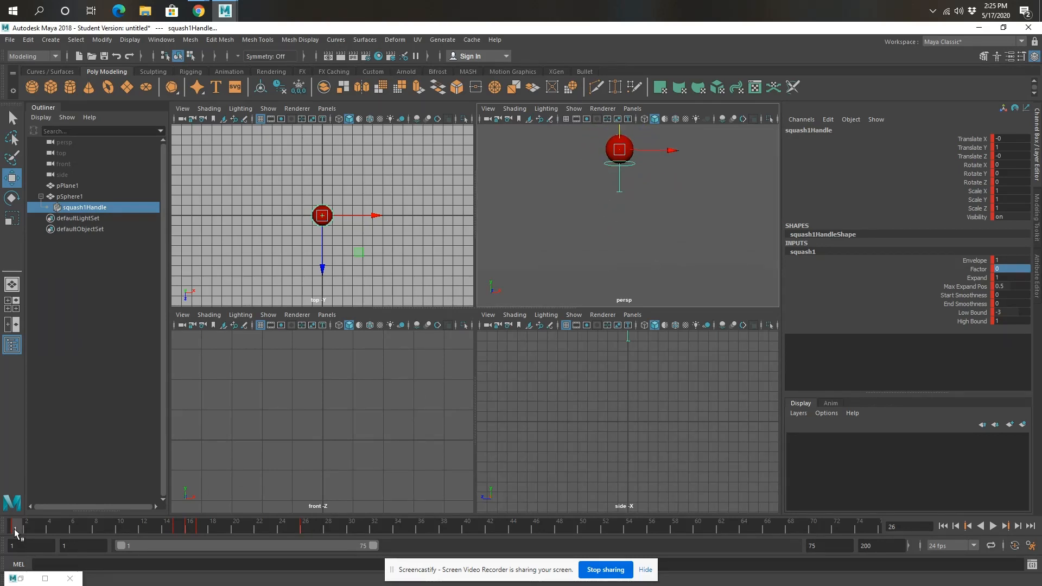
pyautogui.hotkey('alt', 'v')
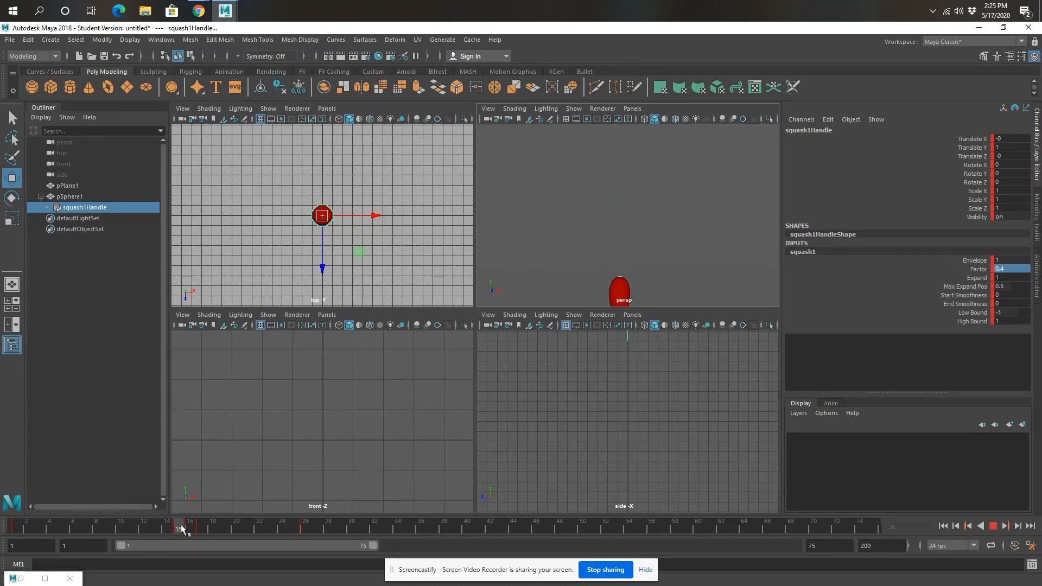
pyautogui.hotkey('alt', 'v')
pyautogui.scroll(-3, 641, 278)
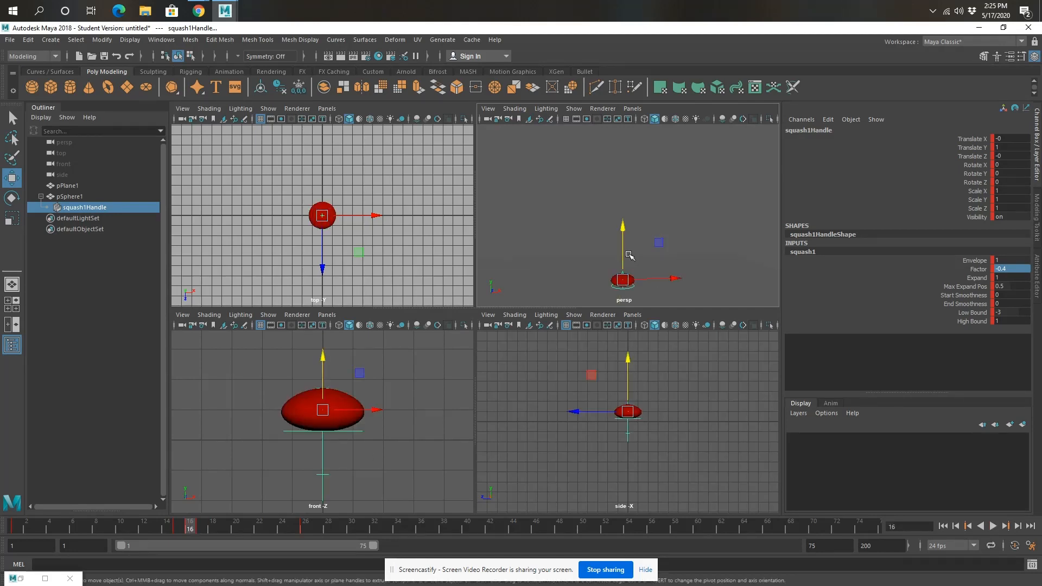
# Step: Step through frames 15, 16 and 17 to compare the stretch and squash around the first impact
pyautogui.moveTo(190, 530)
pyautogui.mouseDown()
pyautogui.moveTo(148, 533)
pyautogui.moveTo(831, 533)
pyautogui.moveTo(14, 526)
pyautogui.moveTo(179, 532)
pyautogui.moveTo(169, 533)
pyautogui.mouseUp()
pyautogui.moveTo(170, 529); pyautogui.dragTo(178, 531)
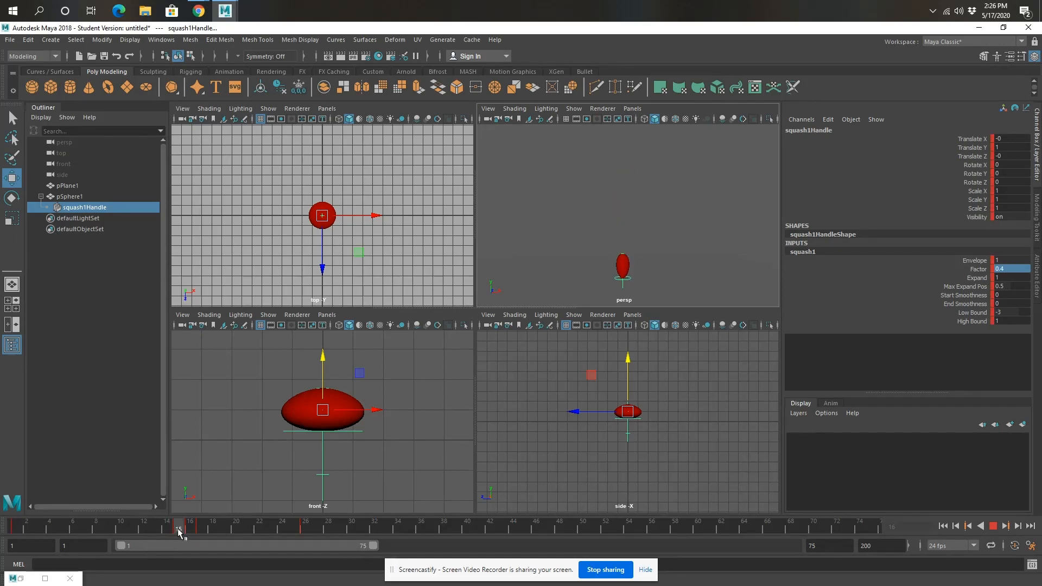
pyautogui.moveTo(178, 532); pyautogui.dragTo(193, 533)
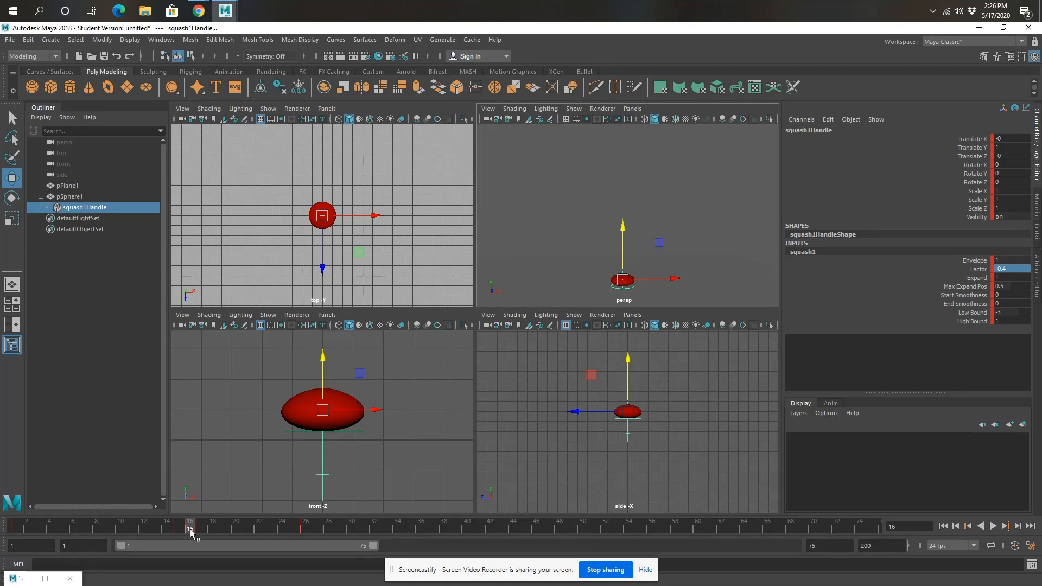
pyautogui.moveTo(193, 534); pyautogui.dragTo(200, 535)
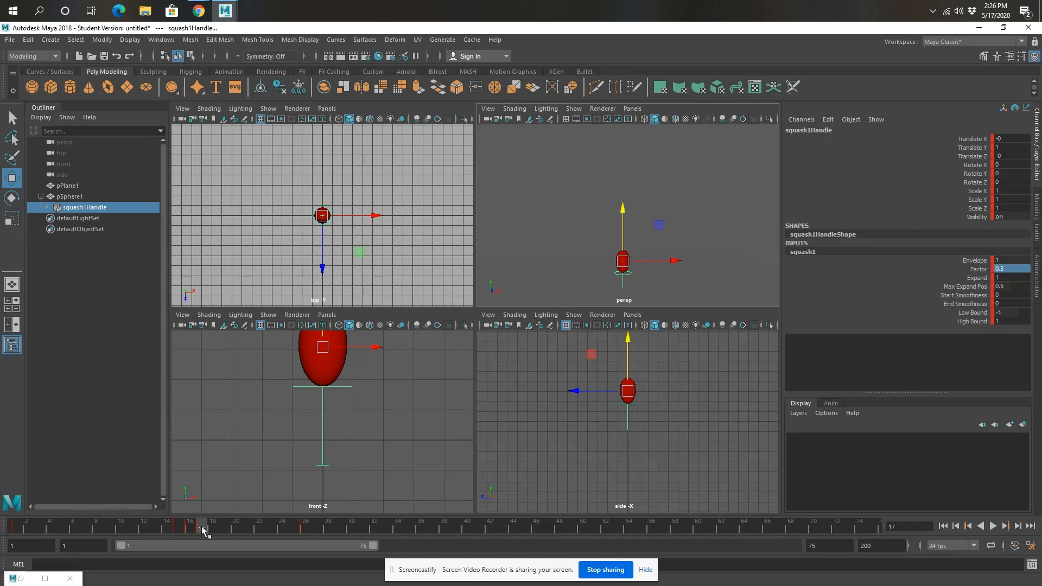
# Step: Locate the ball's second ground contact at frame 36 and key the squash handle's Factor at -0.3 there
pyautogui.moveTo(196, 528)
pyautogui.mouseDown()
pyautogui.moveTo(402, 535)
pyautogui.moveTo(202, 532)
pyautogui.moveTo(366, 536)
pyautogui.mouseUp()
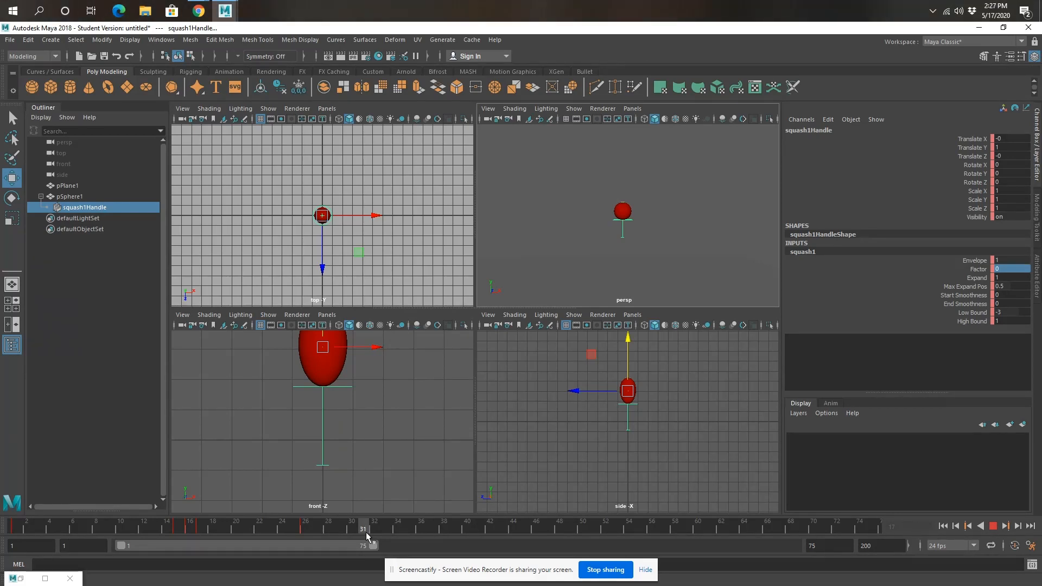
pyautogui.click(68, 196)
pyautogui.moveTo(405, 524); pyautogui.dragTo(421, 524)
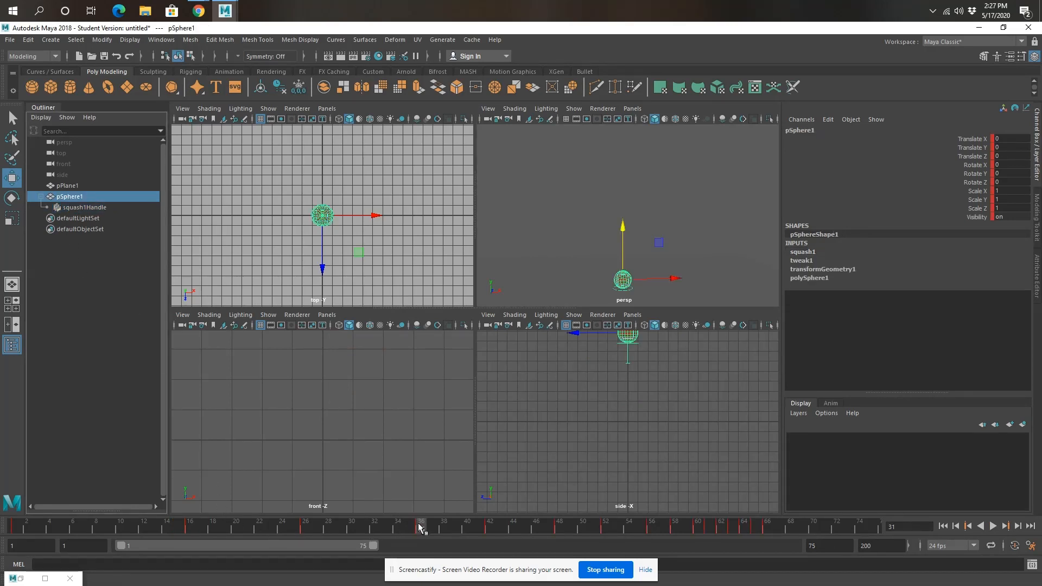
pyautogui.click(81, 207)
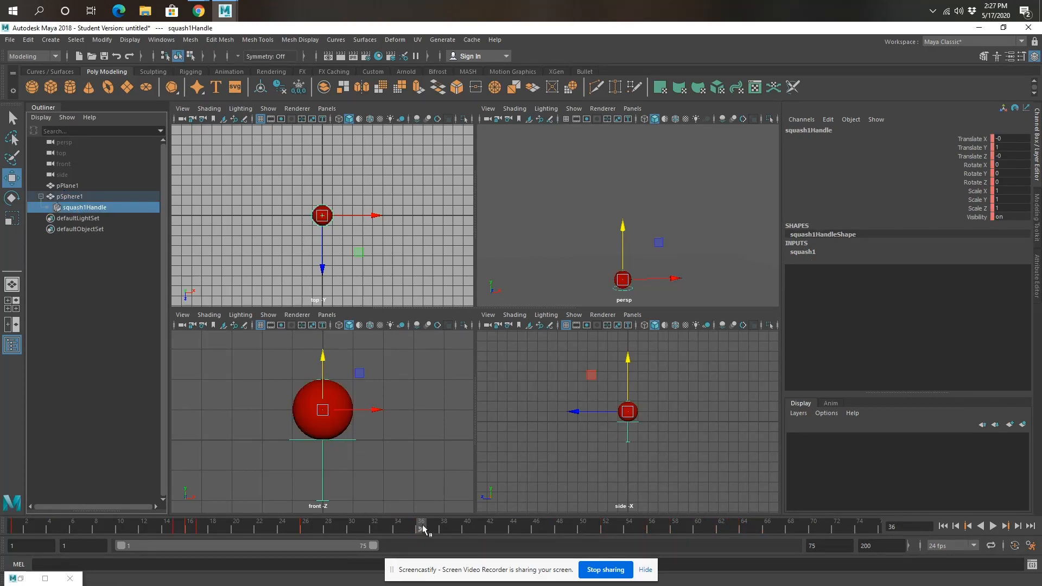
pyautogui.click(828, 253)
pyautogui.doubleClick(1009, 269)
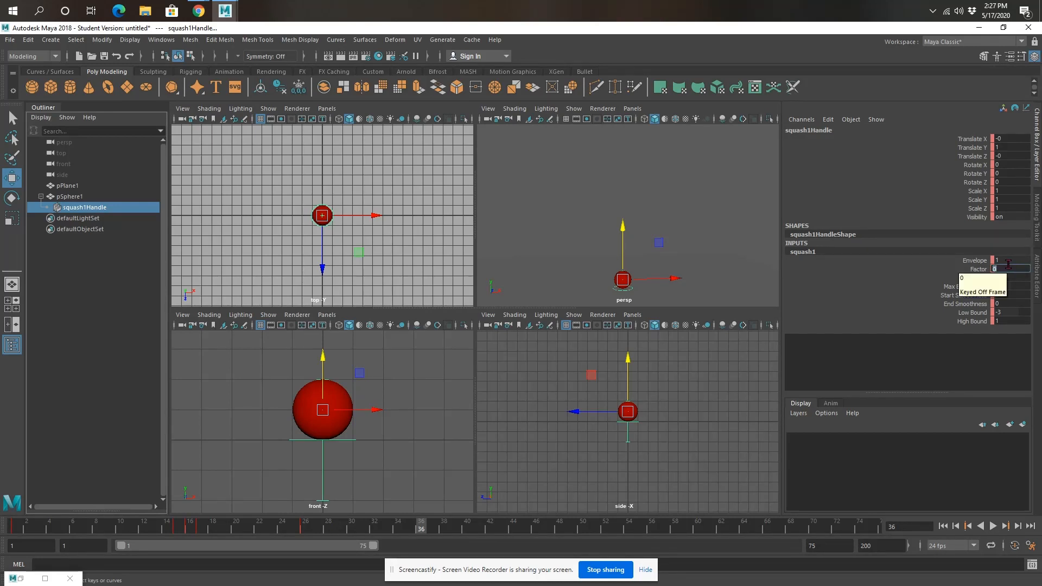
pyautogui.write('-.3')
pyautogui.press('Return')
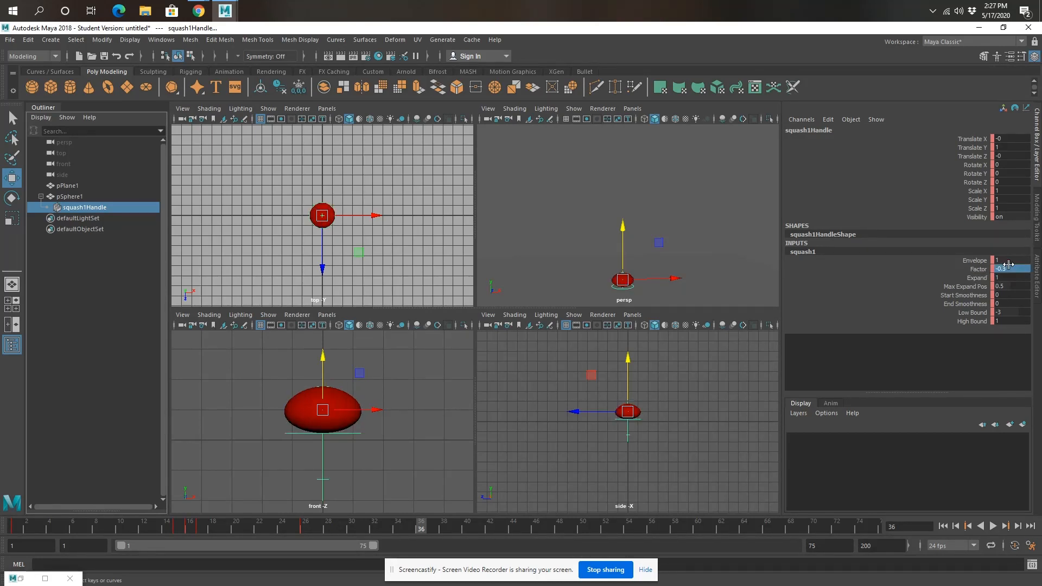
# Step: Key the squash handle with Factor 0.3 on frame 35, just before the second impact
pyautogui.click(412, 530)
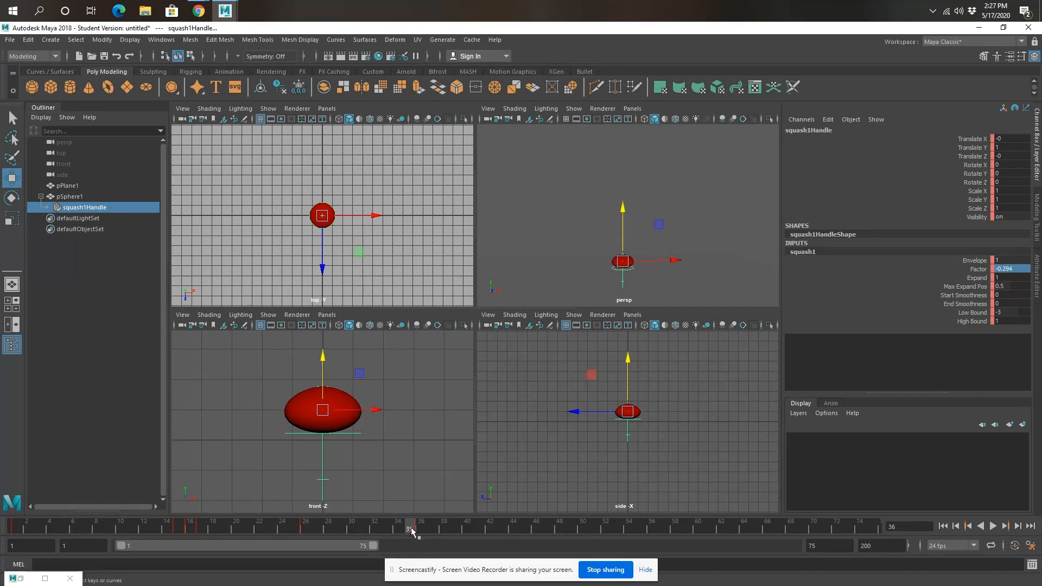
pyautogui.click(1010, 268)
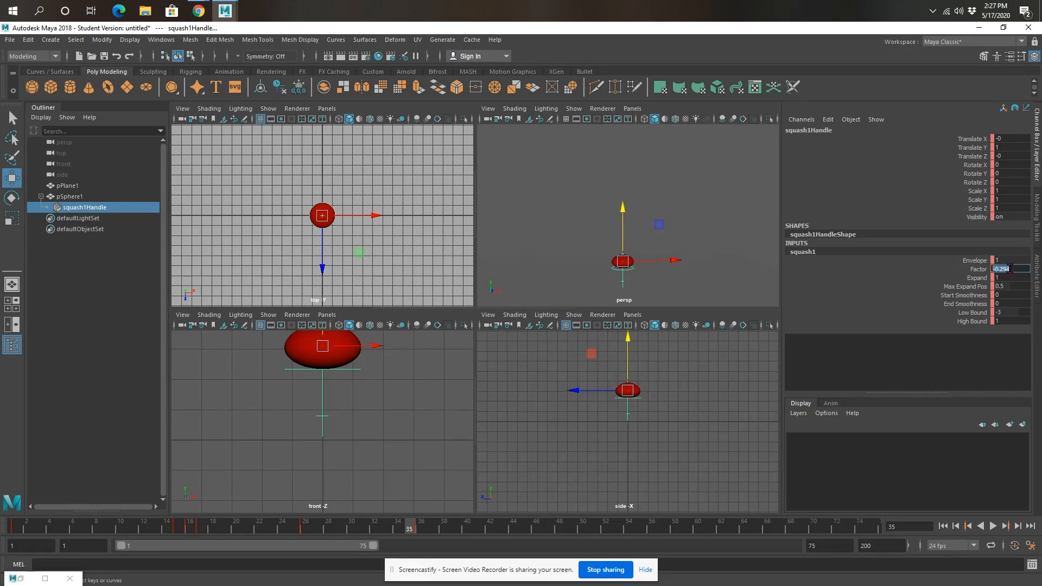
pyautogui.press('BackSpace')
pyautogui.write('.3')
pyautogui.press('Return')
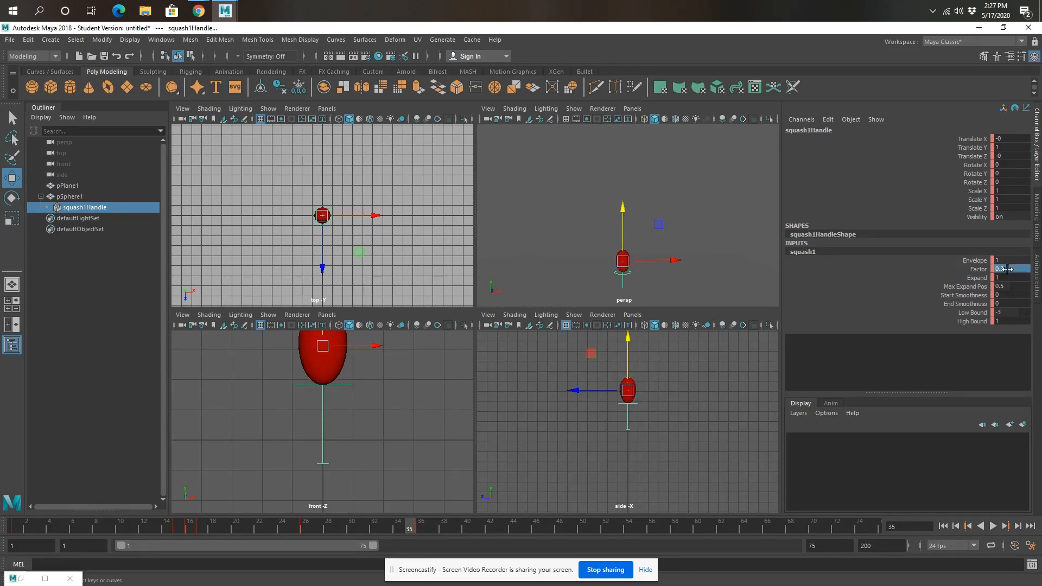
pyautogui.press('s')
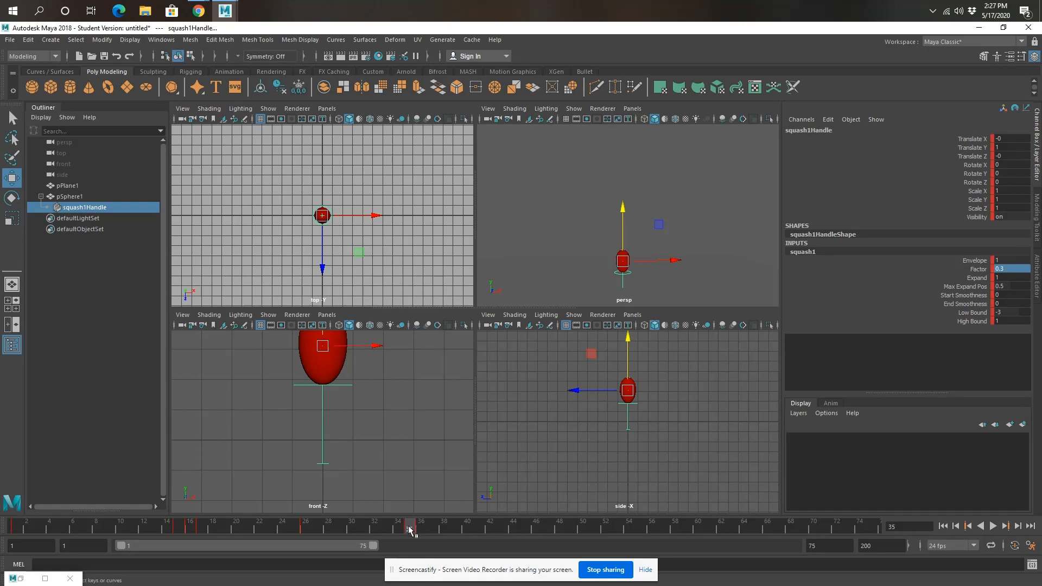
# Step: Key the squash handle with Factor 0.2 on frame 37, just after the second impact
pyautogui.click(425, 530)
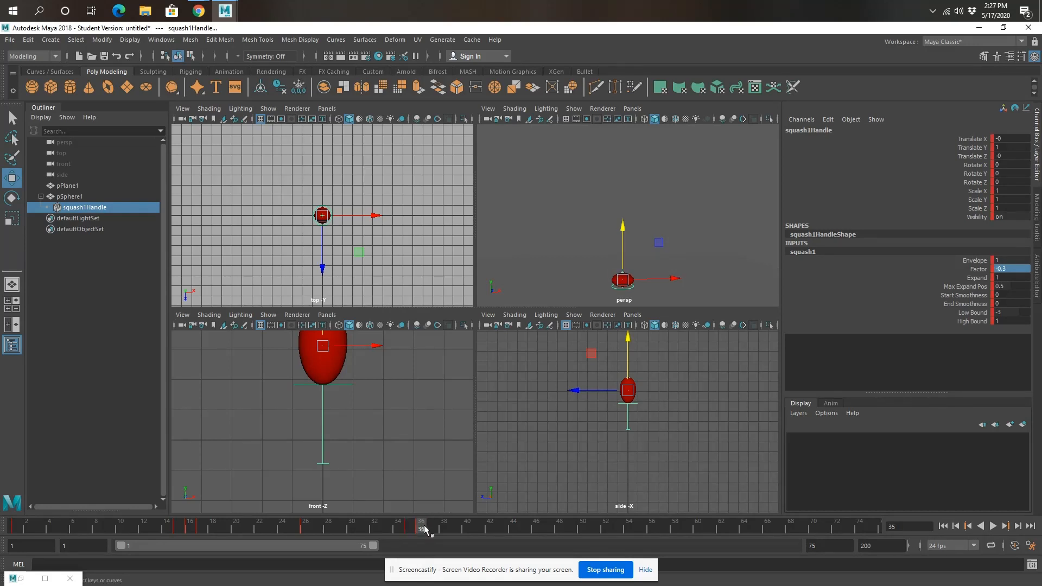
pyautogui.moveTo(426, 530); pyautogui.dragTo(430, 530)
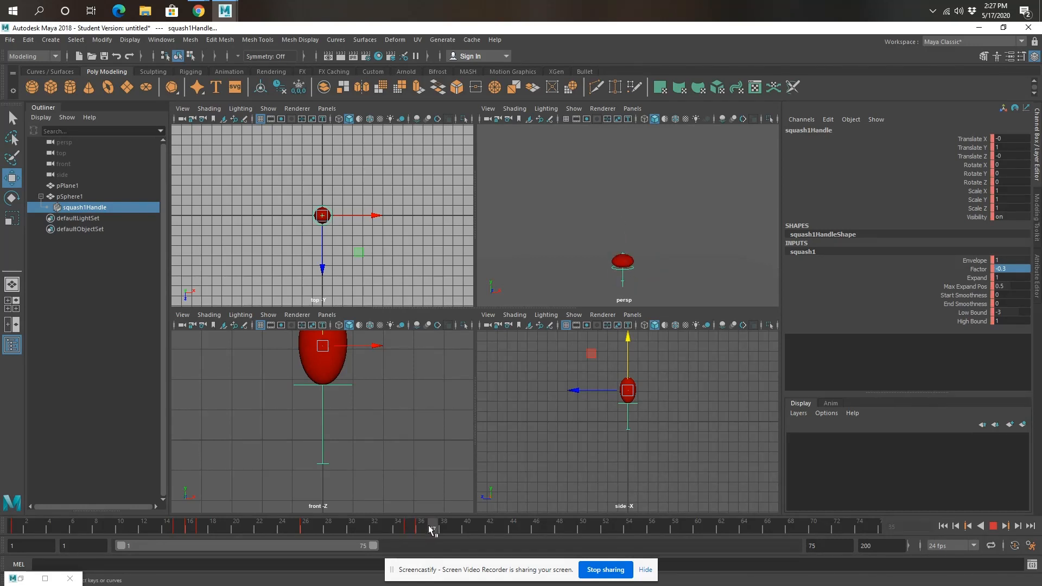
pyautogui.doubleClick(1012, 268)
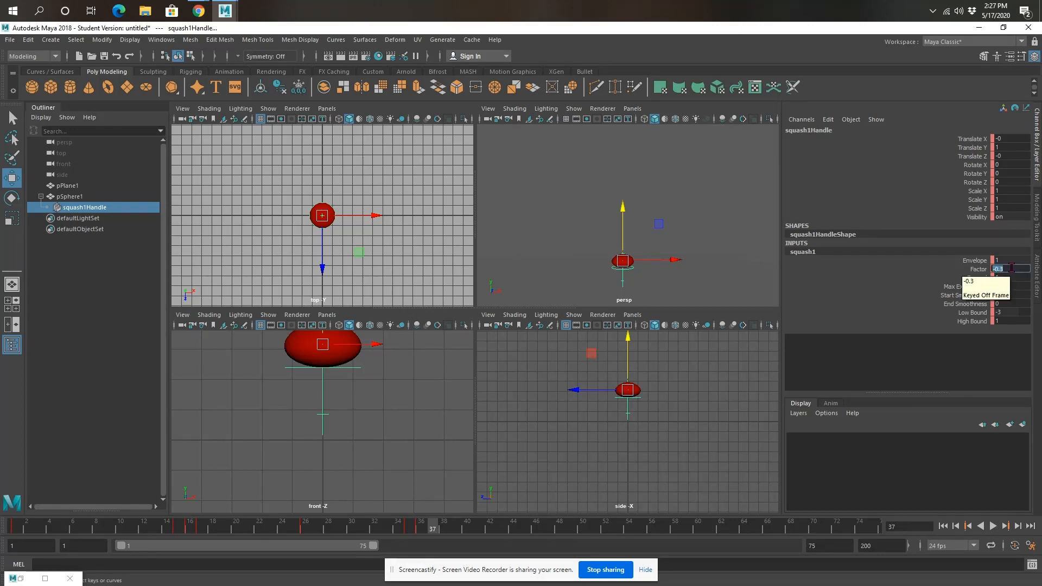
pyautogui.press('BackSpace')
pyautogui.write('.2')
pyautogui.press('Return')
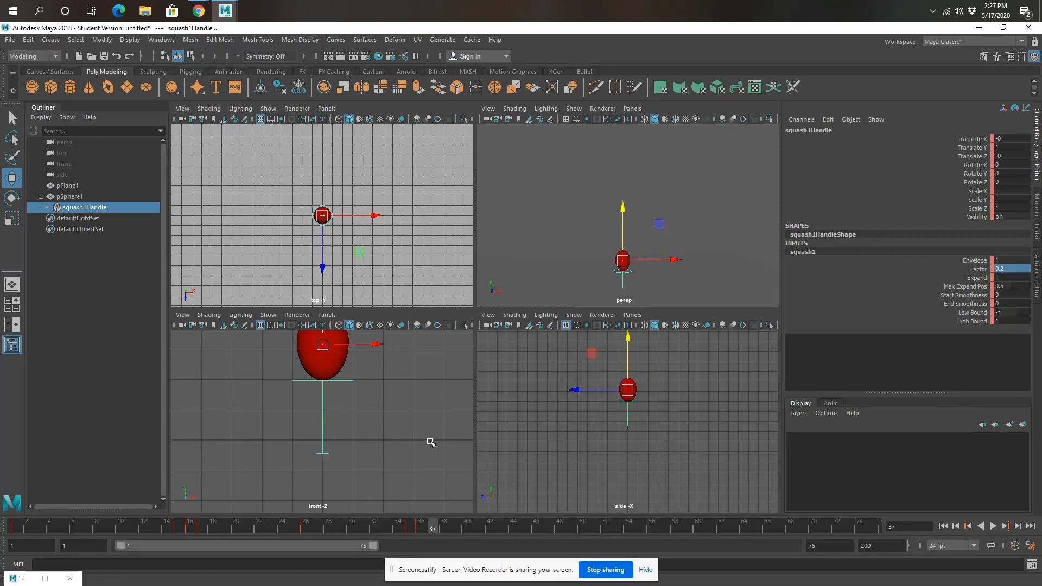
pyautogui.press('s')
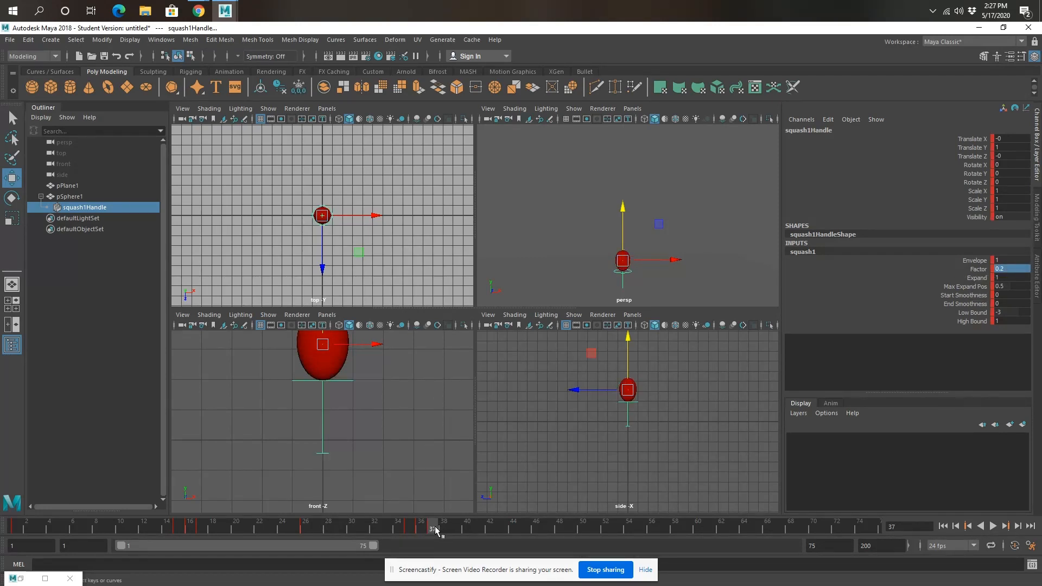
# Step: Locate the ball's bounce peak at frame 42 and key the squash handle there with Factor 0
pyautogui.click(76, 197)
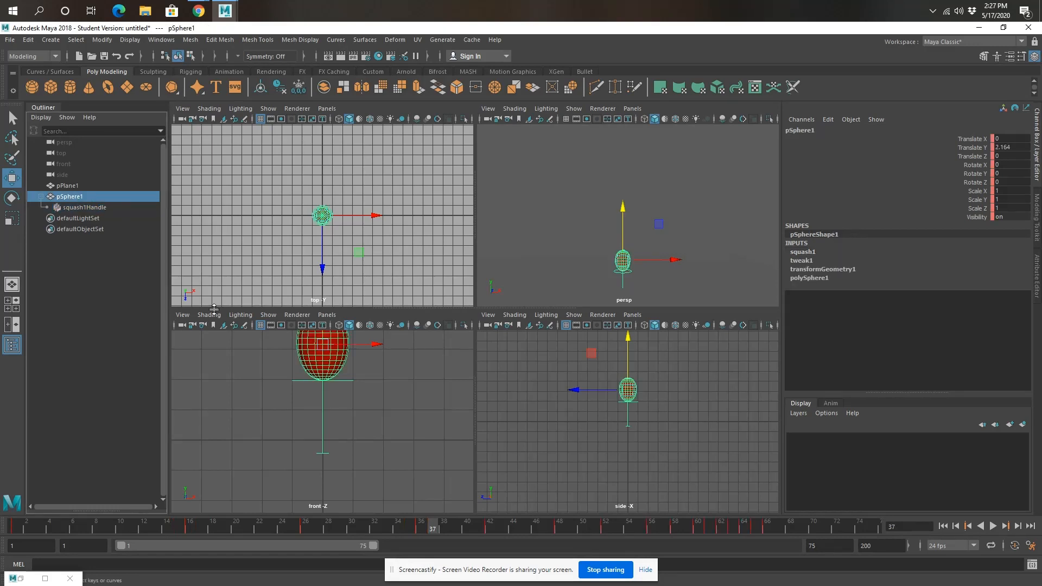
pyautogui.click(490, 526)
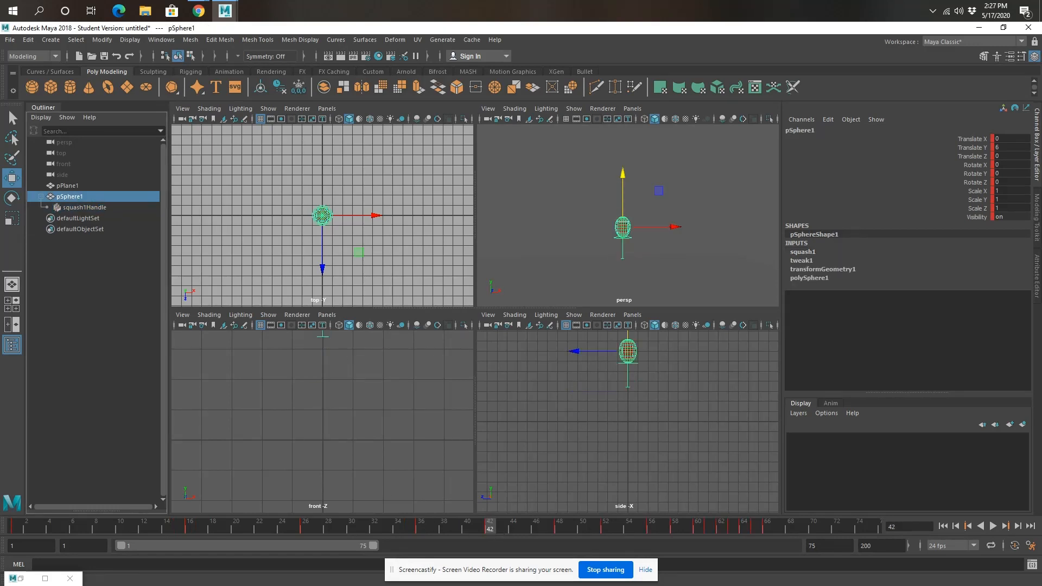
pyautogui.click(87, 207)
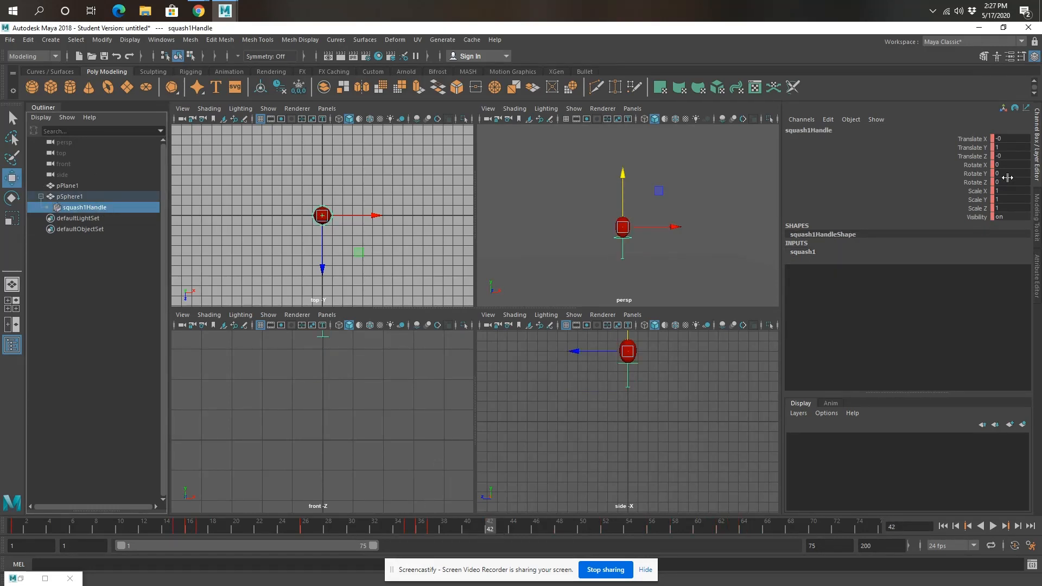
pyautogui.click(847, 252)
pyautogui.doubleClick(1004, 269)
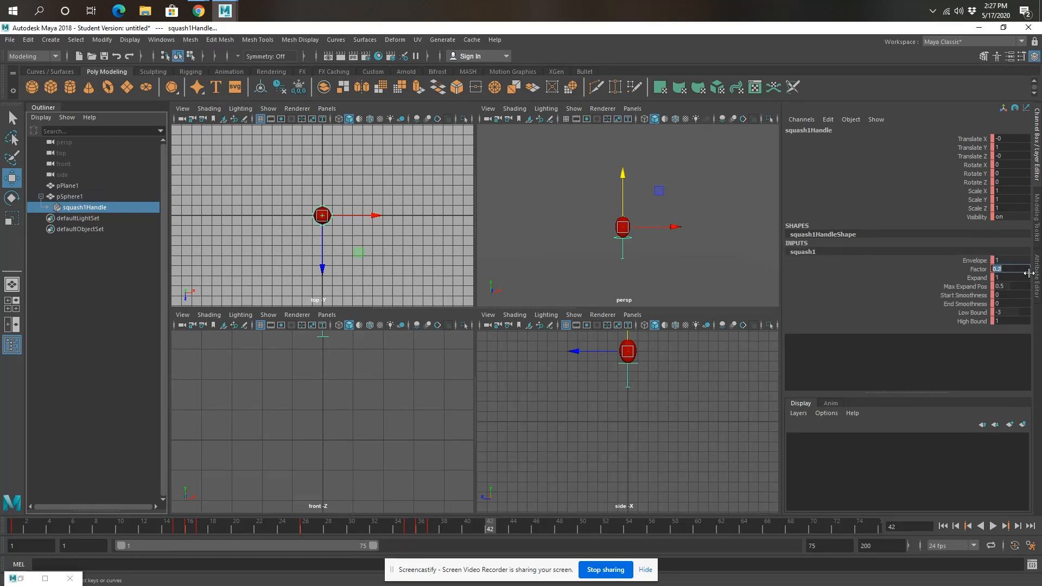
pyautogui.write('0')
pyautogui.press('Return')
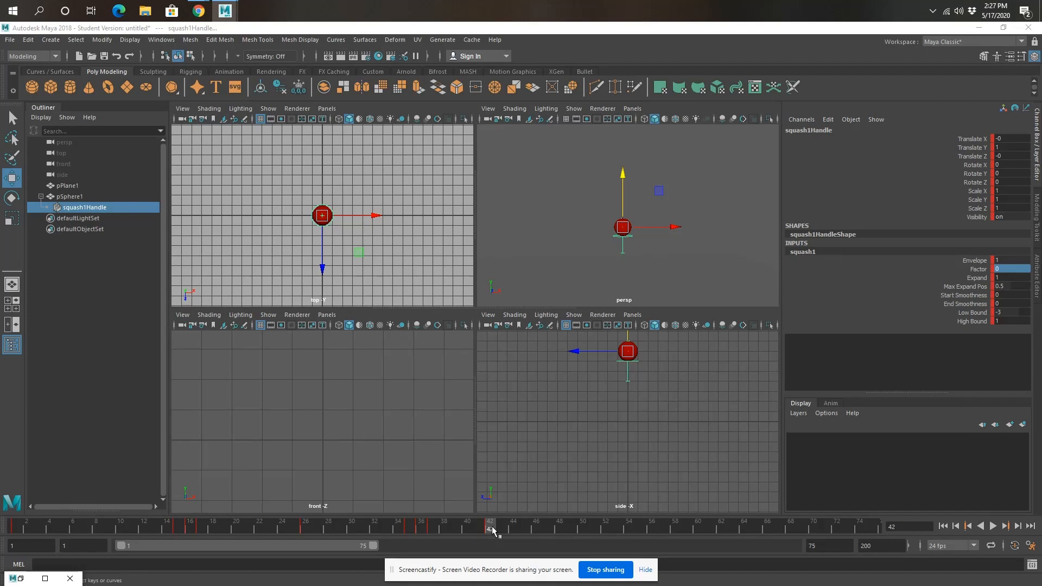
# Step: Play the bounce from frame 1 in an enlarged perspective view that shows the ball and floor plane
pyautogui.click(736, 231)
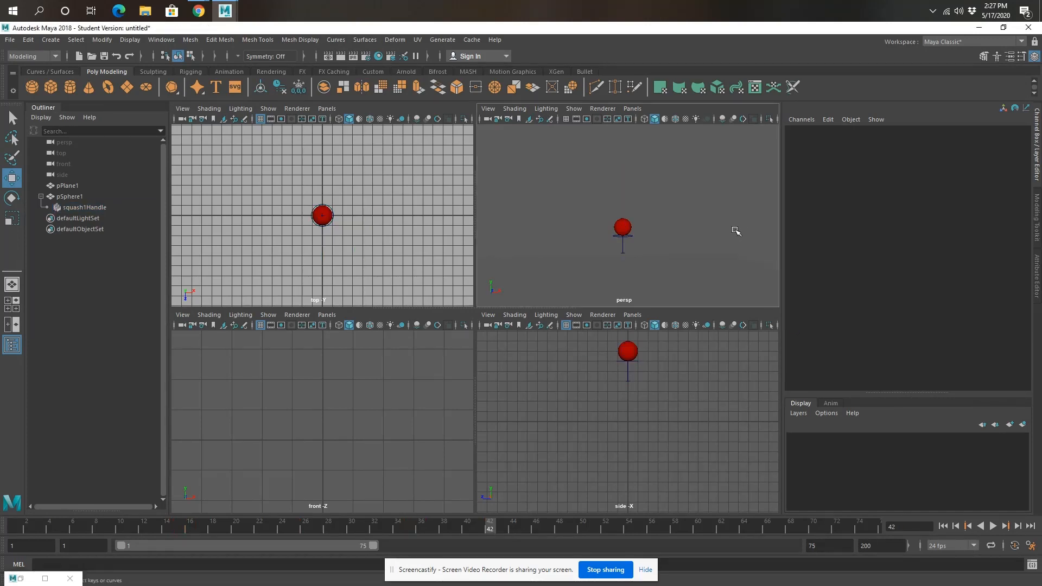
pyautogui.press('space')
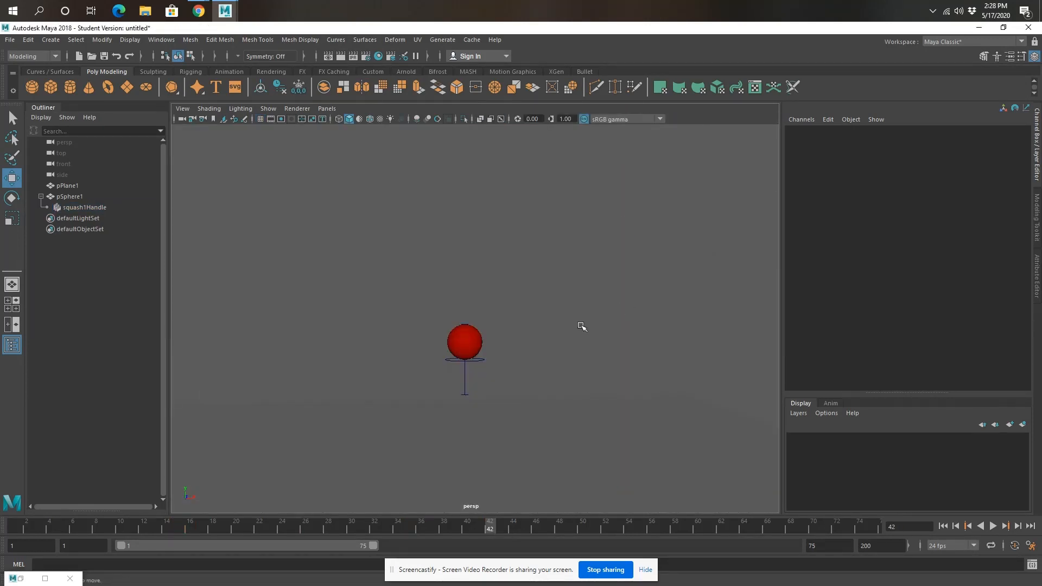
pyautogui.scroll(-5, 570, 329)
pyautogui.keyDown('alt'); pyautogui.moveTo(550, 386); pyautogui.dragTo(538, 400); pyautogui.keyUp('alt')
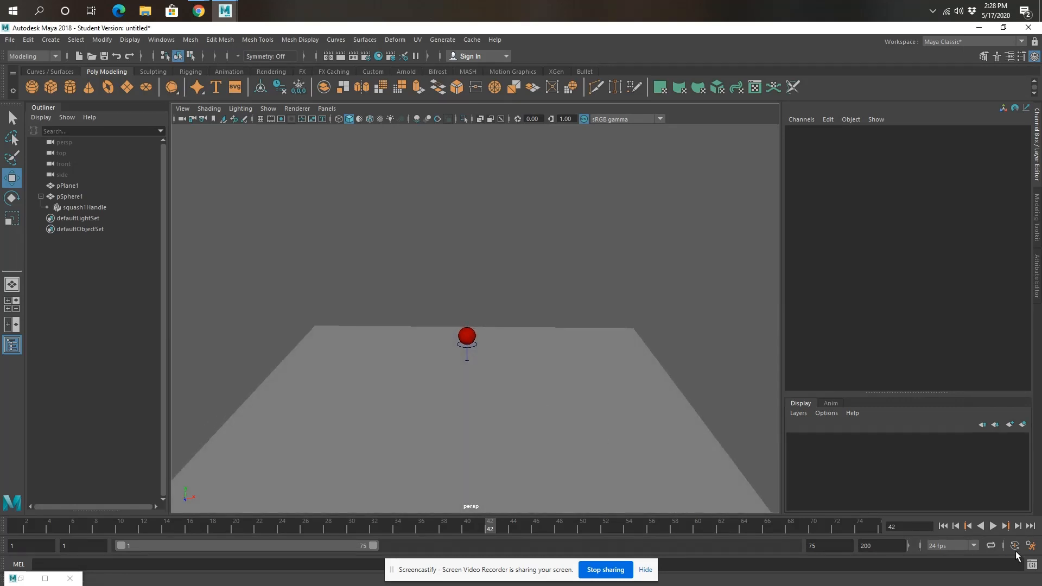
pyautogui.click(942, 526)
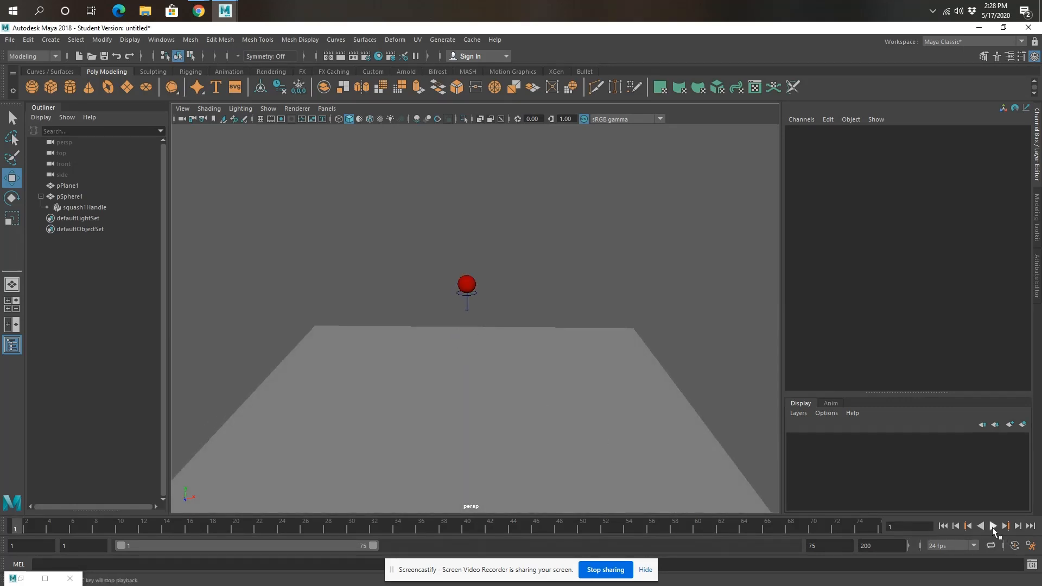
pyautogui.click(992, 525)
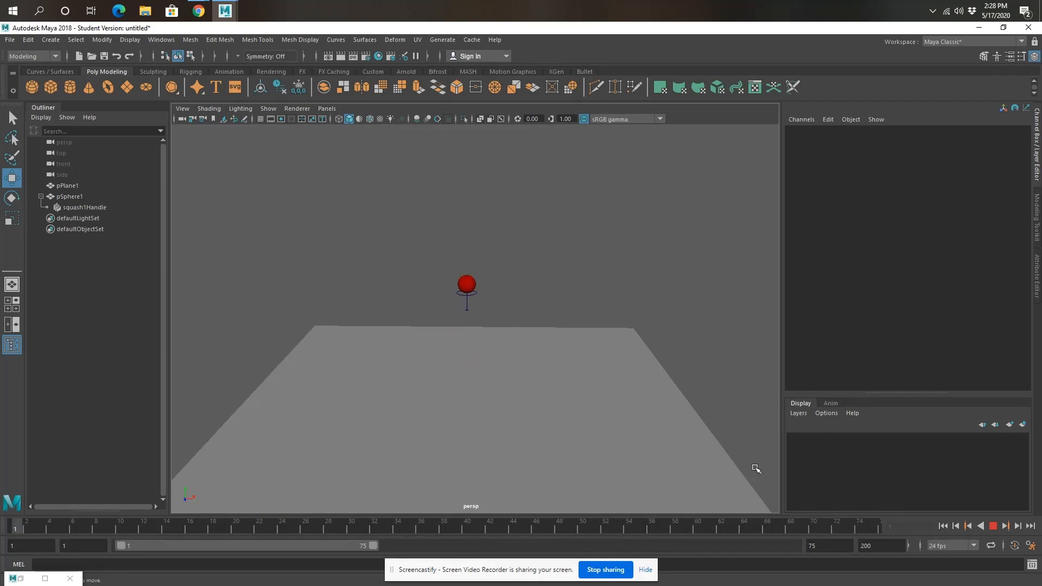
pyautogui.click(993, 526)
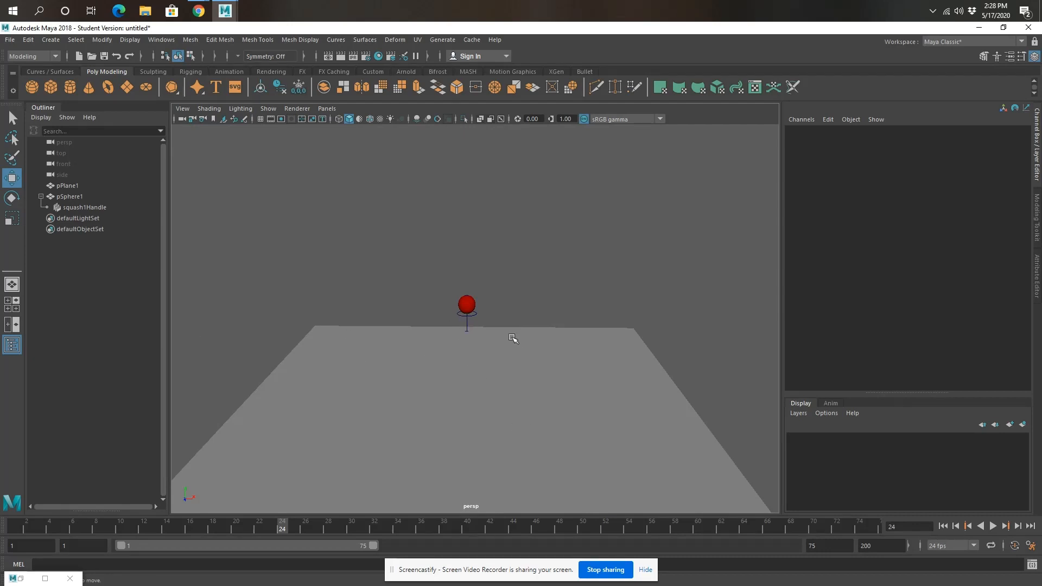
# Step: Select the squash handle and set the squash deformer's Low Bound to -1 at frames 14 and 15
pyautogui.scroll(2, 493, 346)
pyautogui.scroll(2, 492, 346)
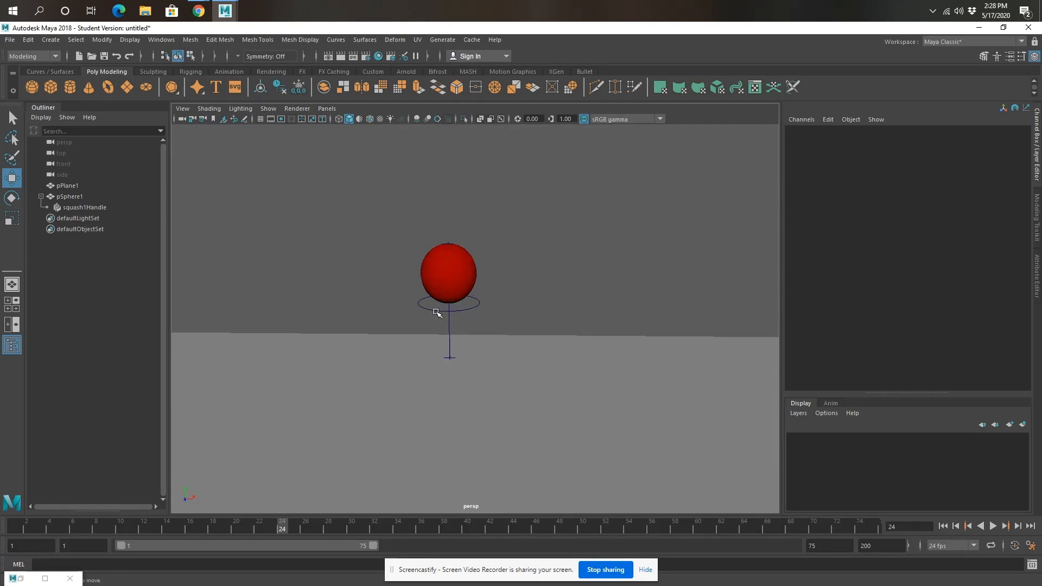
pyautogui.click(435, 309)
pyautogui.click(827, 253)
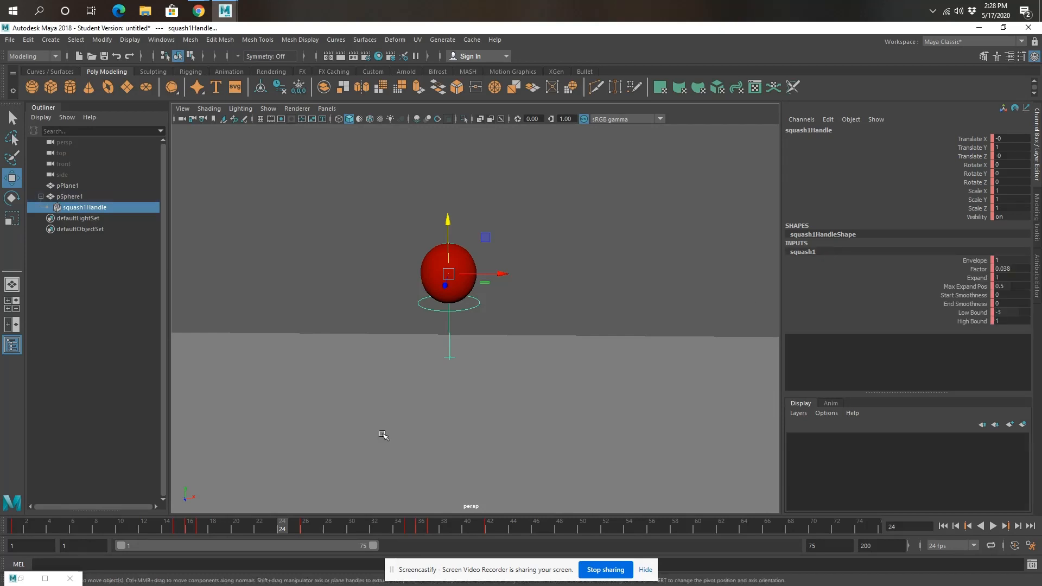
pyautogui.click(166, 527)
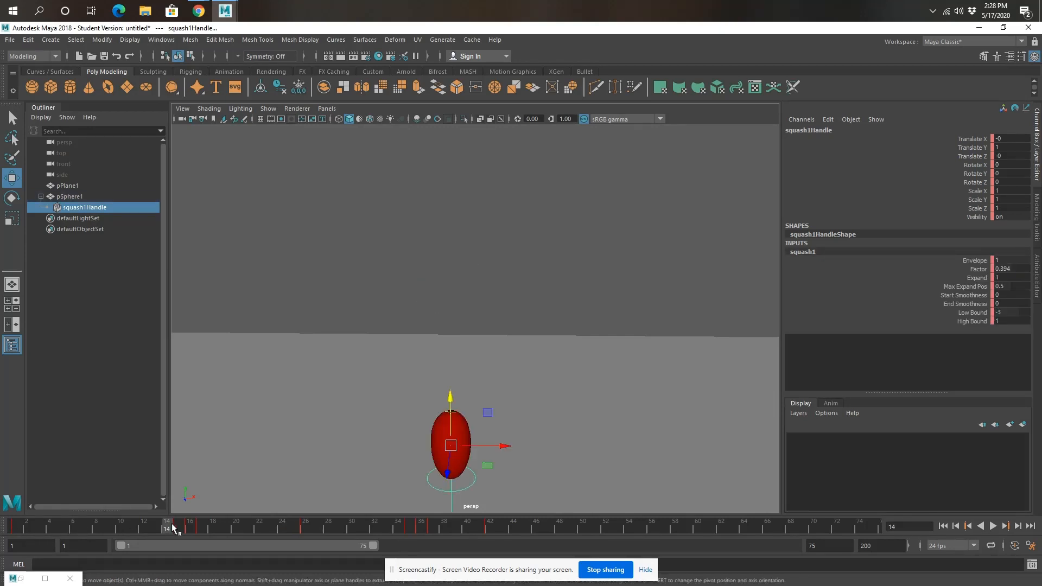
pyautogui.doubleClick(1016, 312)
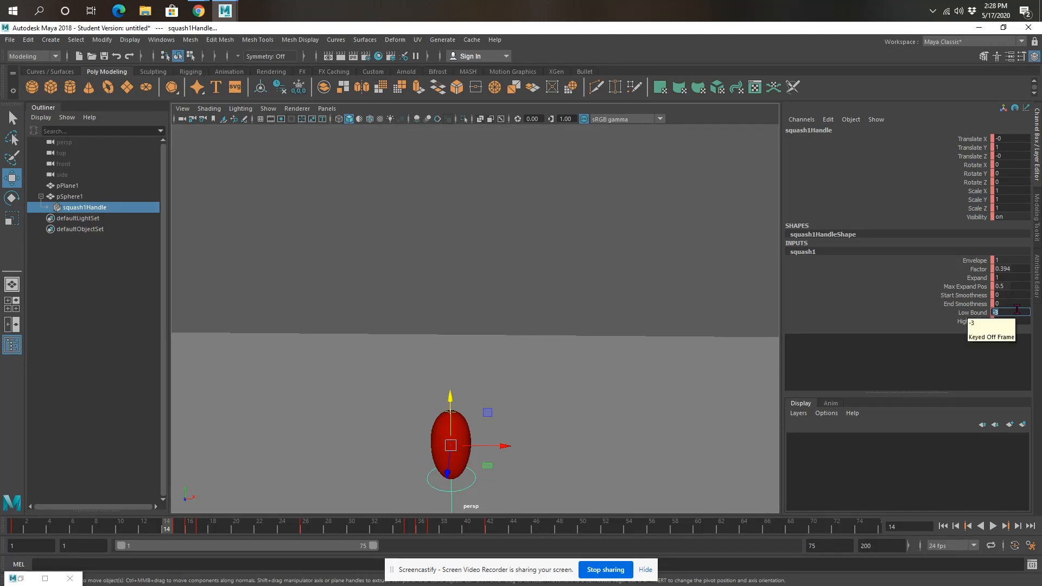
pyautogui.press('Return')
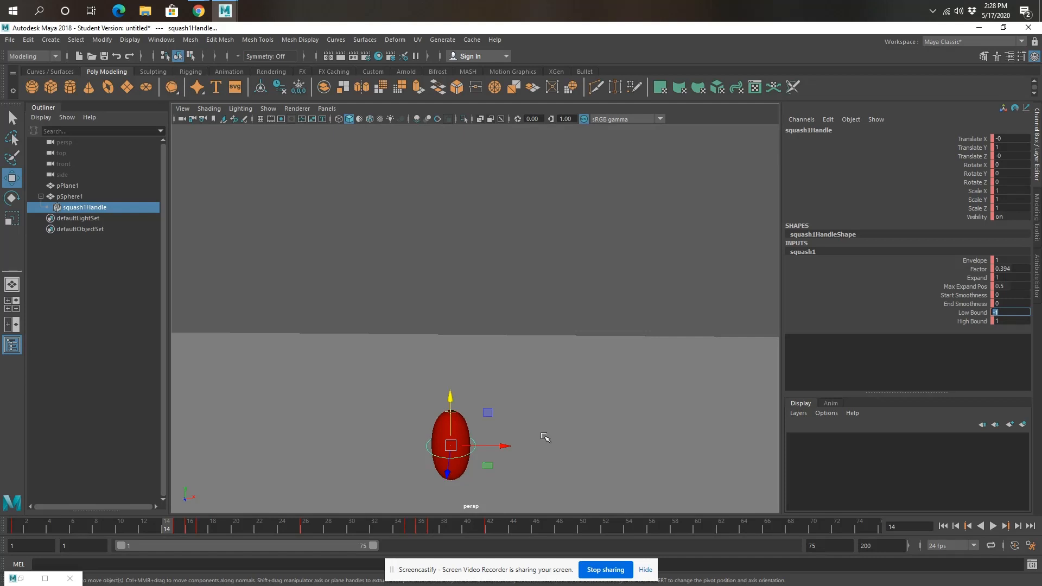
pyautogui.moveTo(168, 529); pyautogui.dragTo(177, 529)
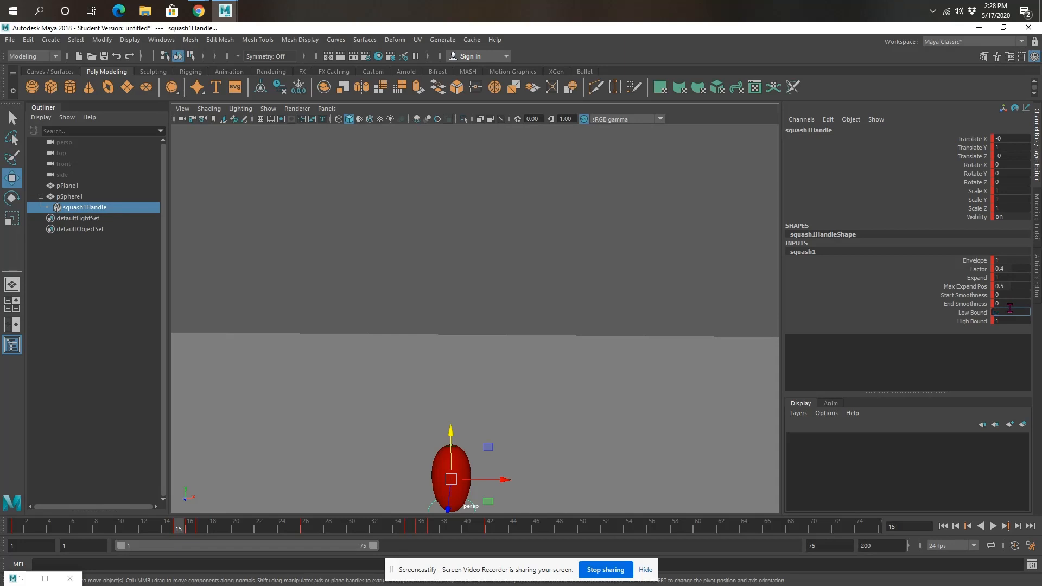
pyautogui.press('Return')
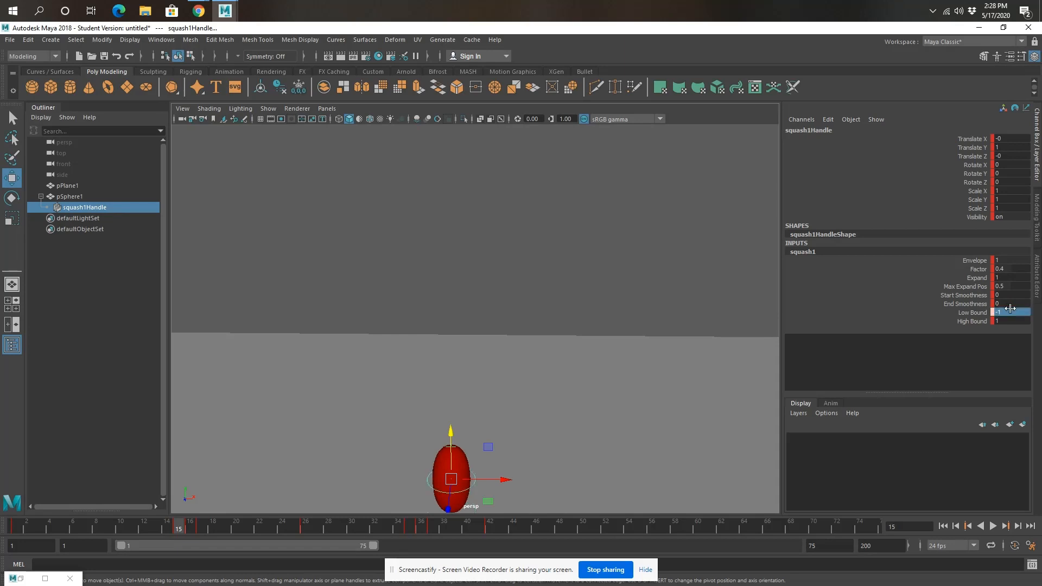
# Step: Try a Low Bound of -1 on the frame 16 impact squash and return it to -3
pyautogui.click(188, 529)
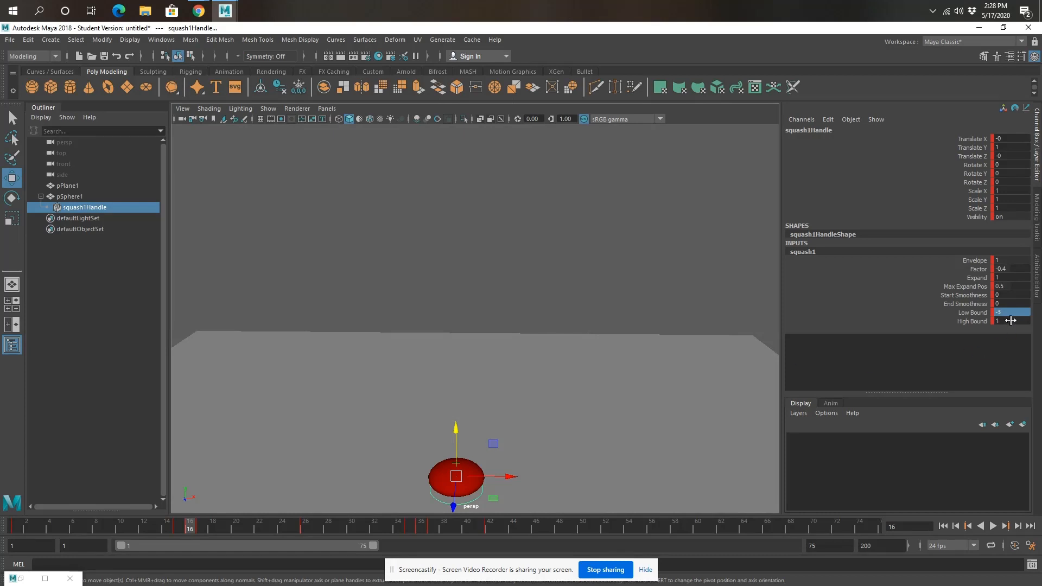
pyautogui.press('-')
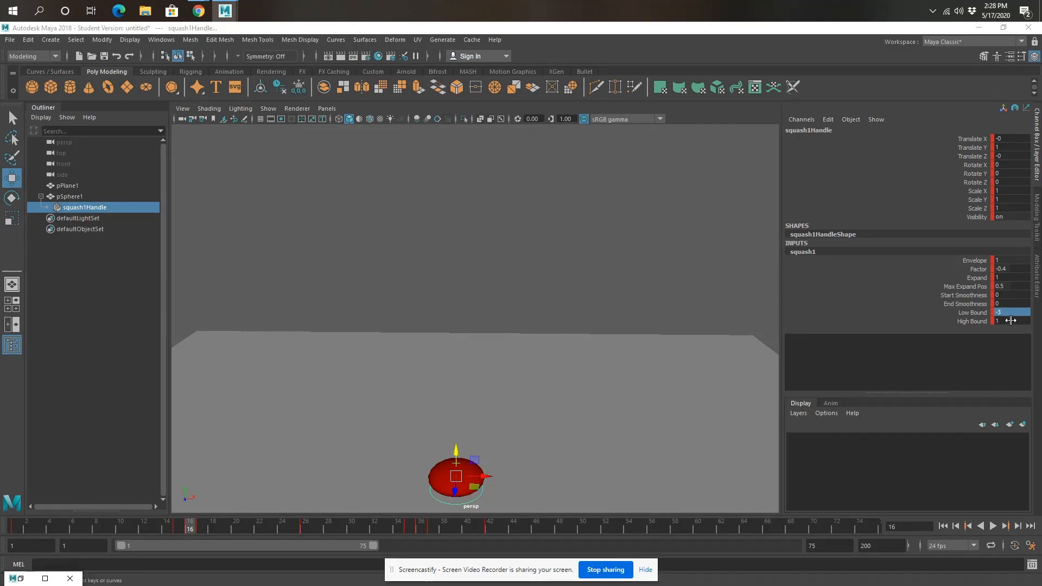
pyautogui.click(190, 533)
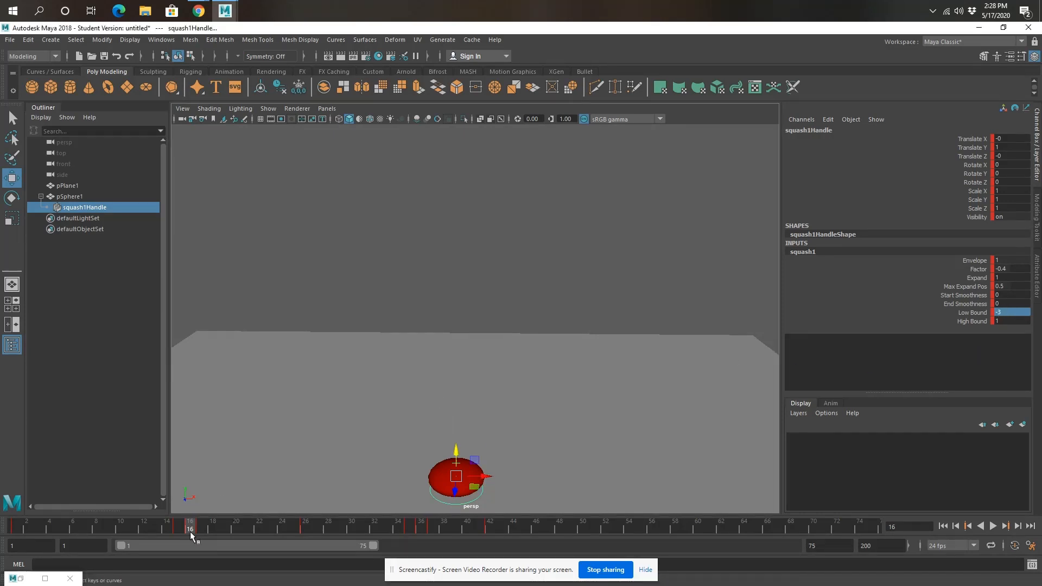
pyautogui.click(1013, 312)
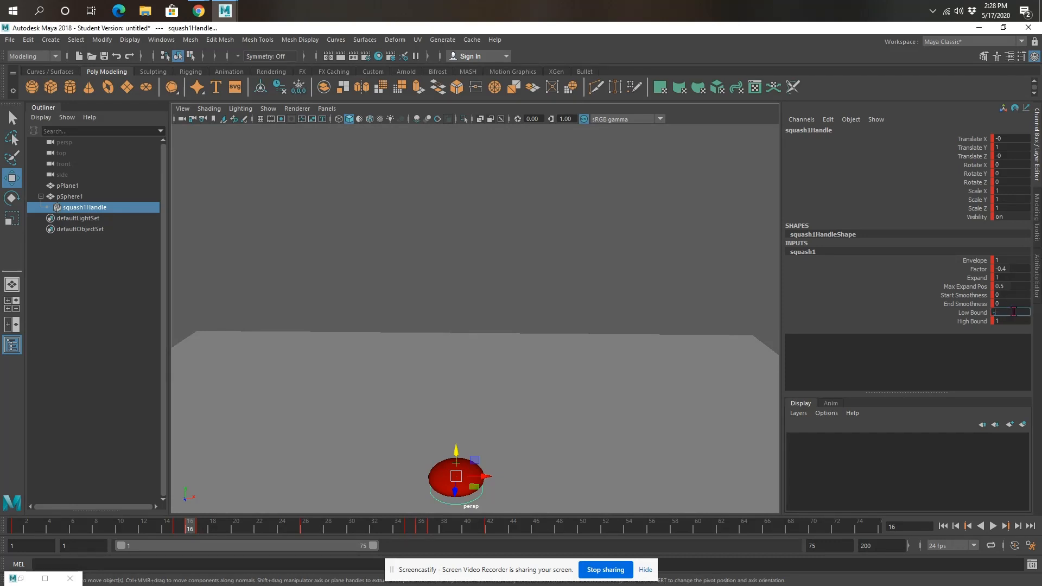
pyautogui.write('-1')
pyautogui.press('Return')
pyautogui.keyDown('alt'); pyautogui.moveTo(520, 454); pyautogui.dragTo(519, 430); pyautogui.keyUp('alt')
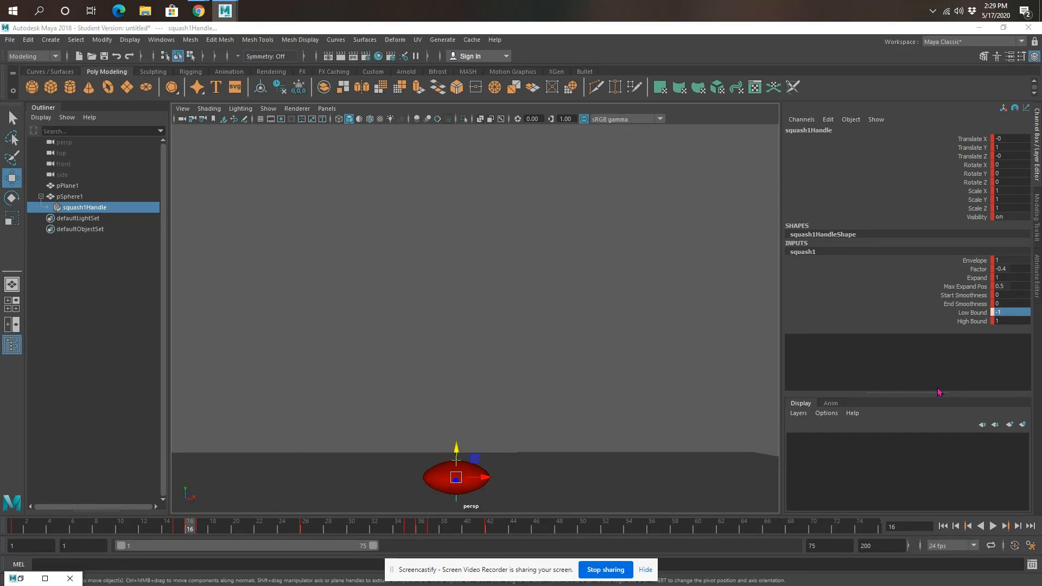
pyautogui.write('-3')
pyautogui.press('Return')
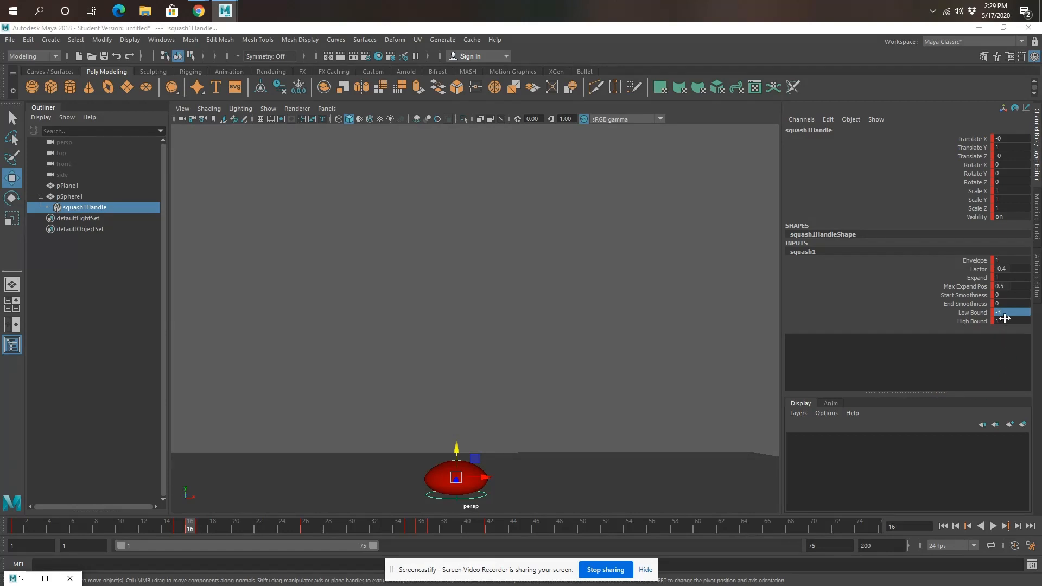
# Step: Set the squash deformer's Low Bound to -1 at frames 17 and 26
pyautogui.moveTo(198, 529); pyautogui.dragTo(200, 530)
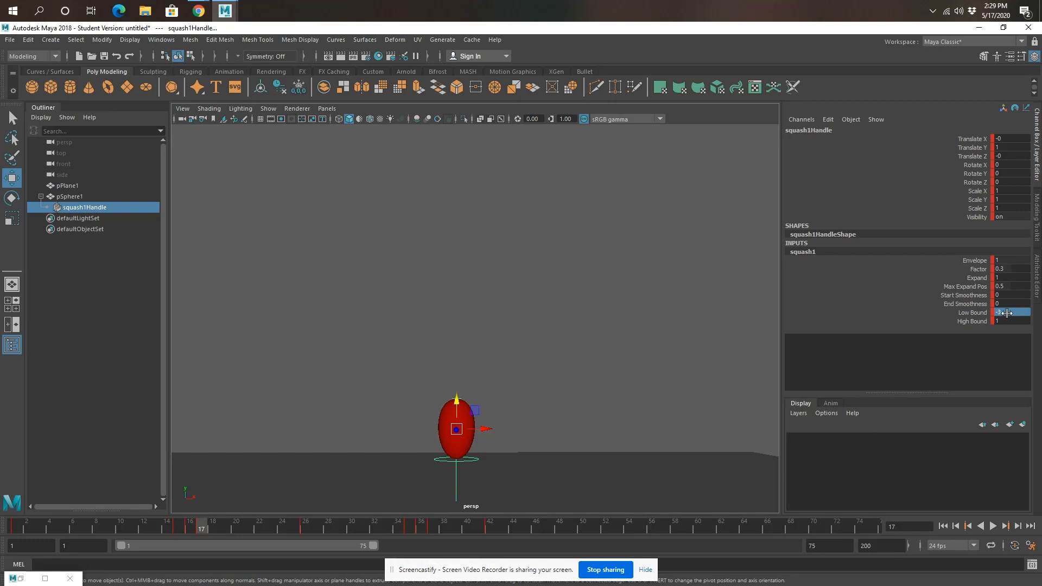
pyautogui.doubleClick(1007, 313)
pyautogui.press('Return')
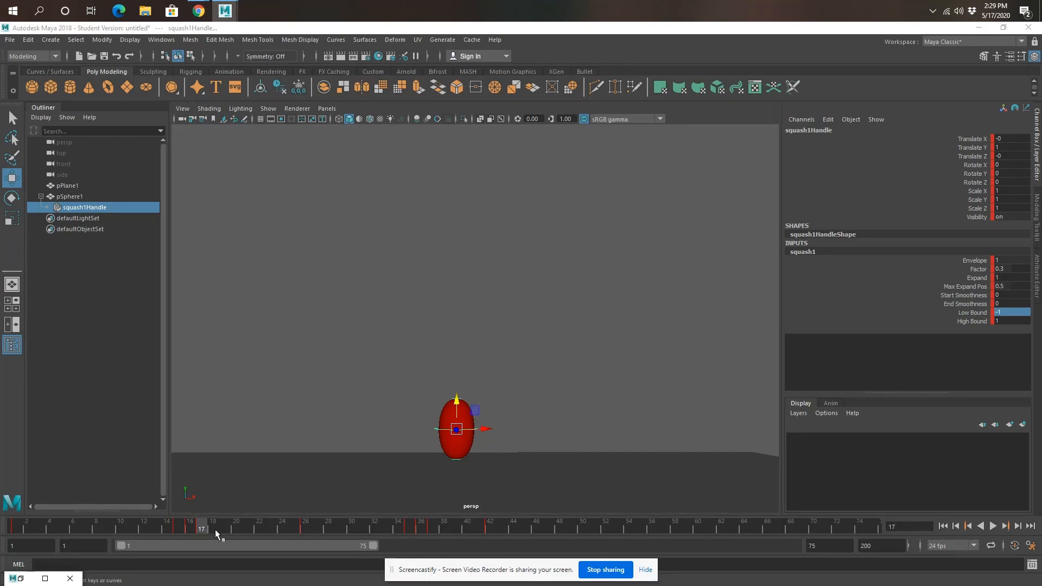
pyautogui.click(302, 531)
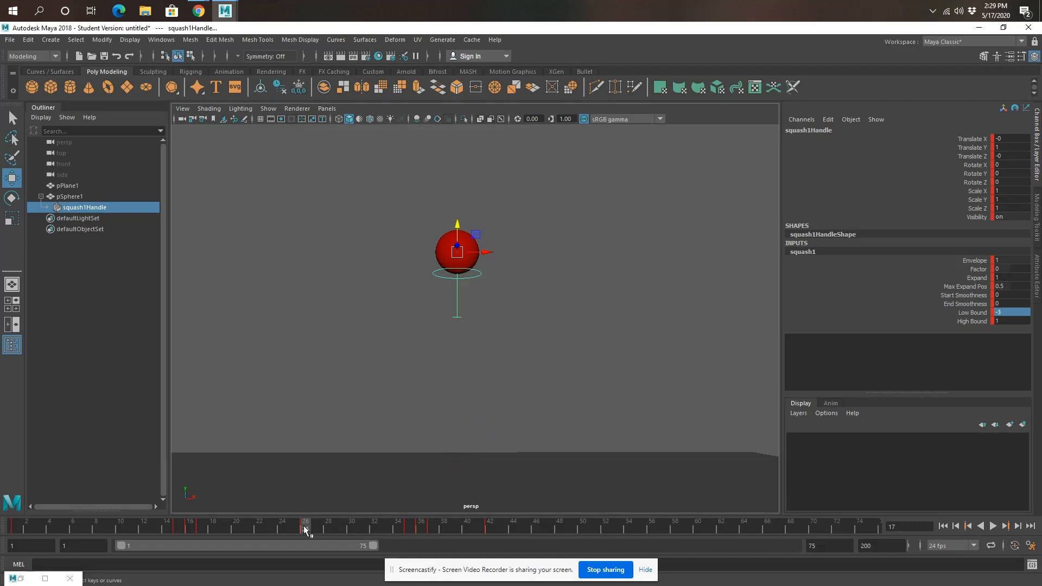
pyautogui.doubleClick(1008, 312)
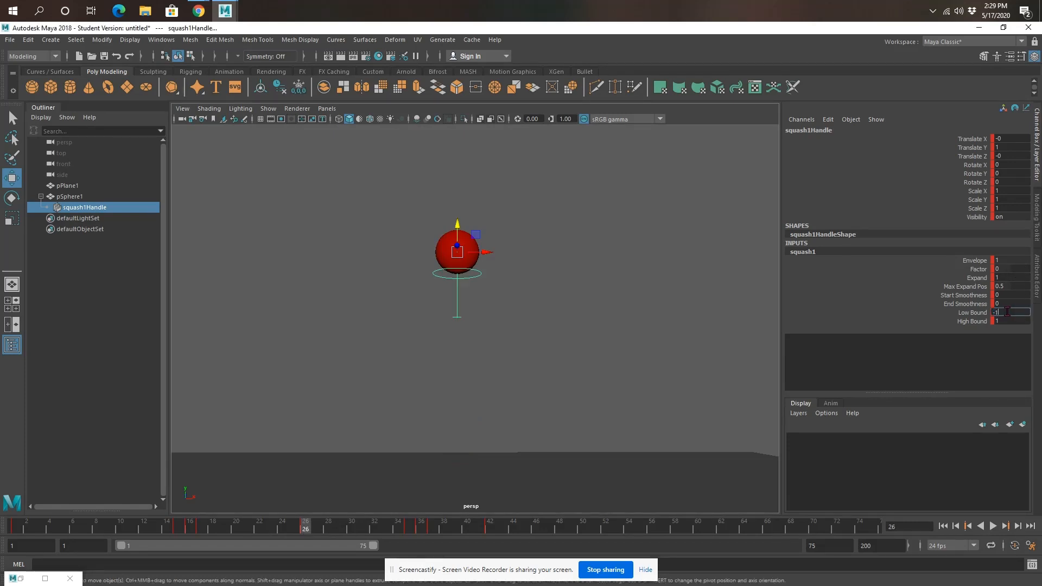
pyautogui.press('Return')
# Step: Try a Low Bound of -1 on the frame 36 impact squash and undo the change
pyautogui.moveTo(302, 529); pyautogui.dragTo(422, 530)
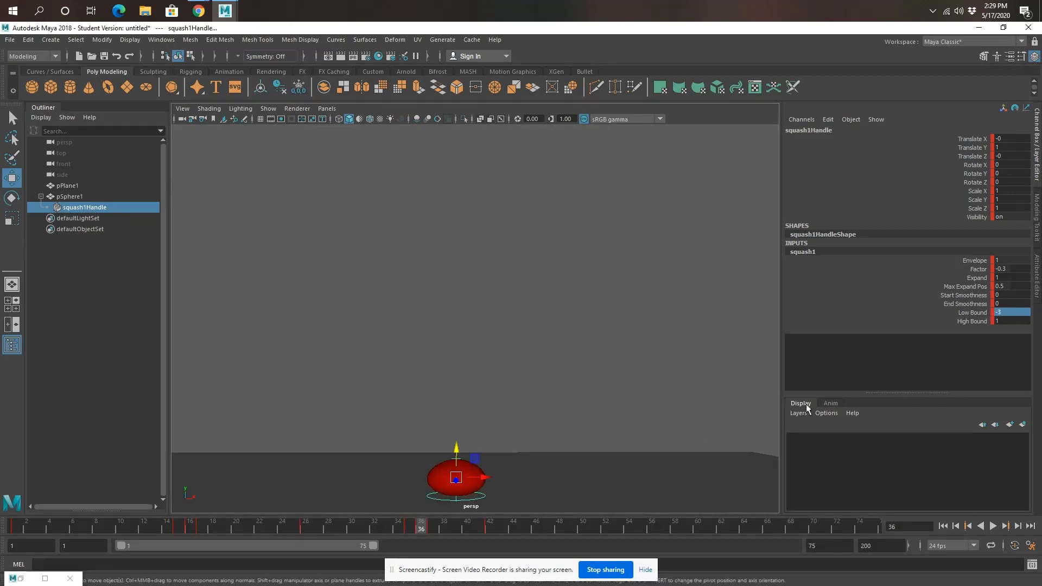
pyautogui.hotkey('alt', 'Tab')
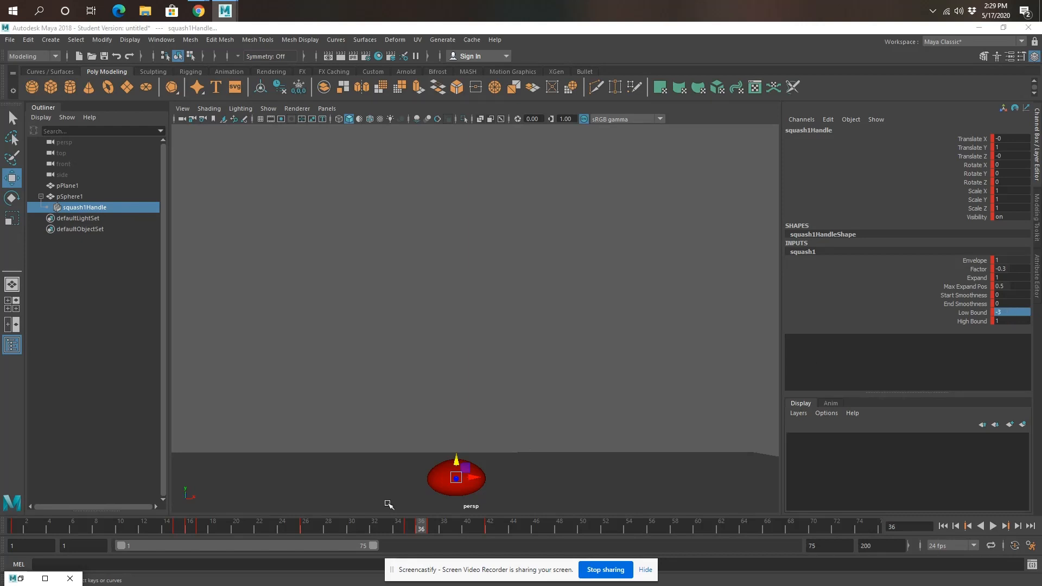
pyautogui.click(421, 529)
pyautogui.doubleClick(1010, 312)
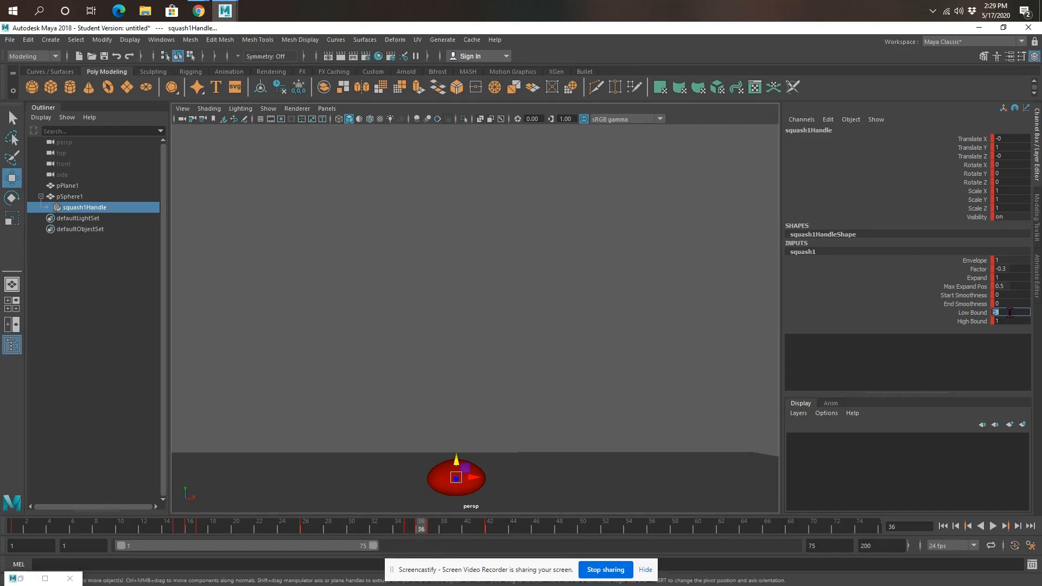
pyautogui.write('-1')
pyautogui.press('Return')
pyautogui.hotkey('ctrl', 'z')
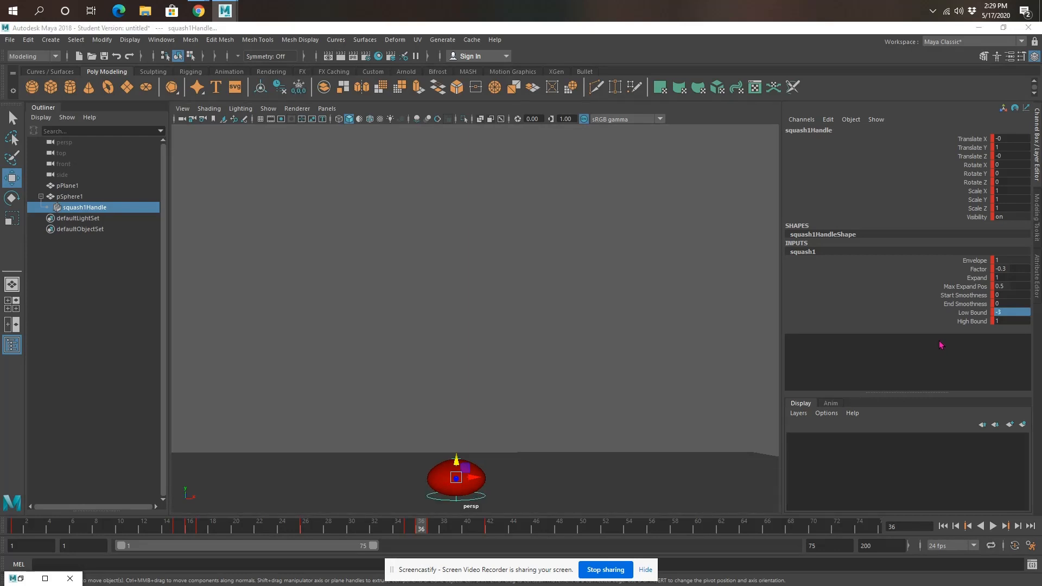
# Step: Return to frame 1, clear the selection and view the ball and floor plane from above
pyautogui.click(201, 523)
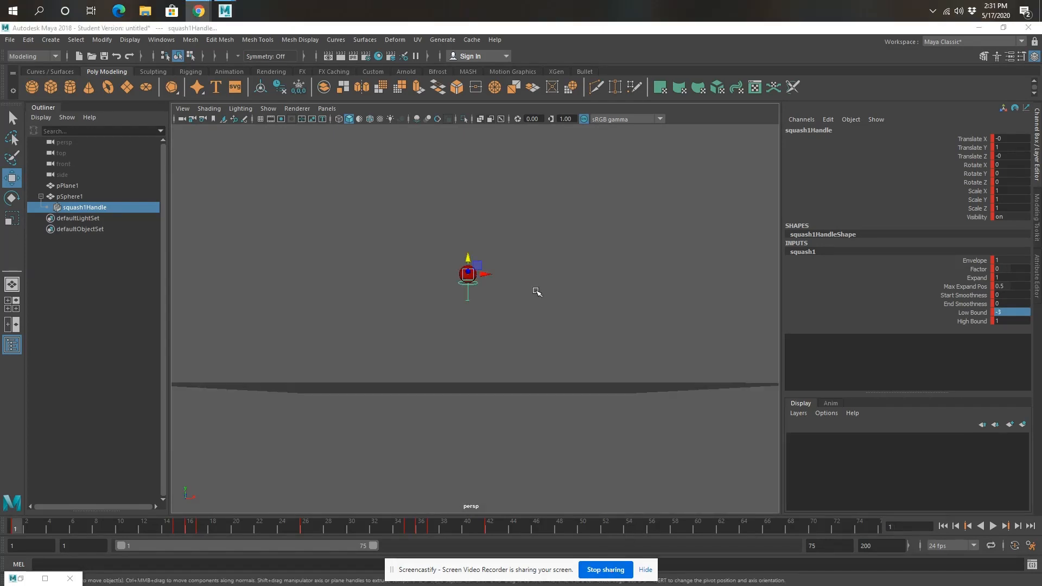
pyautogui.click(546, 292)
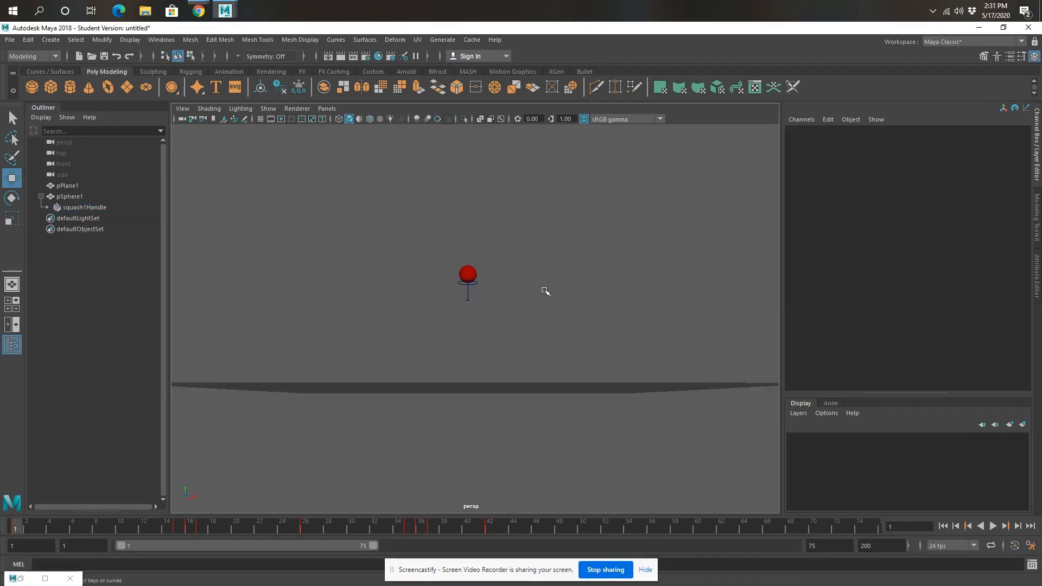
pyautogui.keyDown('alt'); pyautogui.moveTo(546, 291); pyautogui.dragTo(539, 330); pyautogui.keyUp('alt')
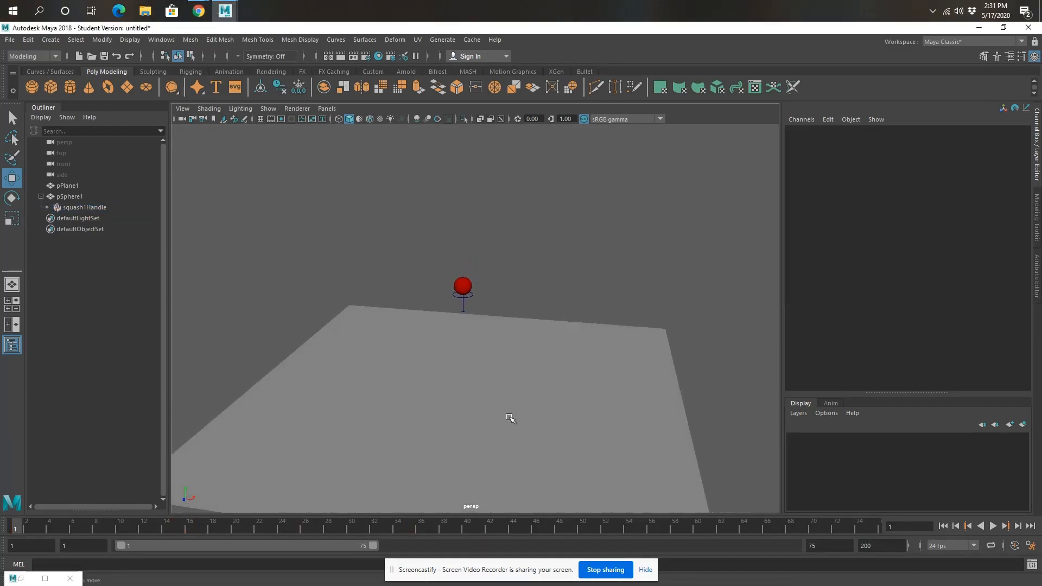
# Step: Open the ball's animation curves in the Graph Editor and isolate its Translate X curve
pyautogui.click(462, 289)
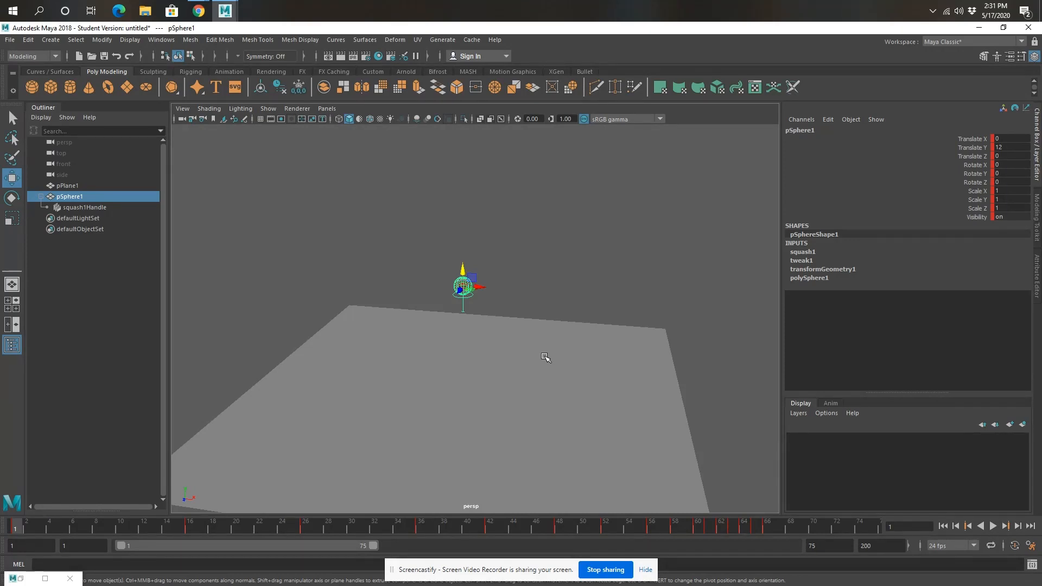
pyautogui.click(160, 41)
pyautogui.moveTo(188, 103)
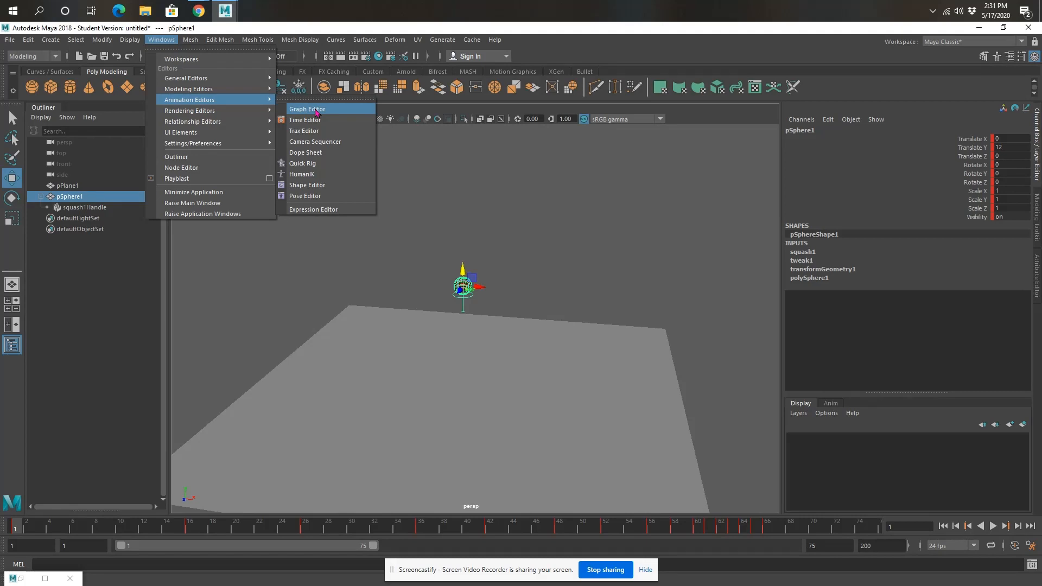
pyautogui.click(317, 110)
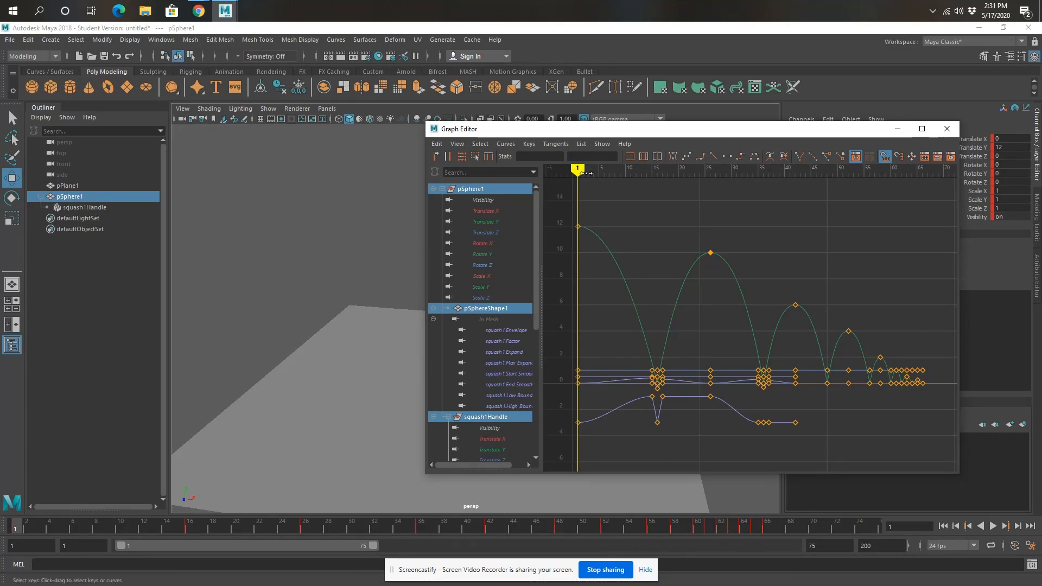
pyautogui.moveTo(615, 132); pyautogui.dragTo(402, 136)
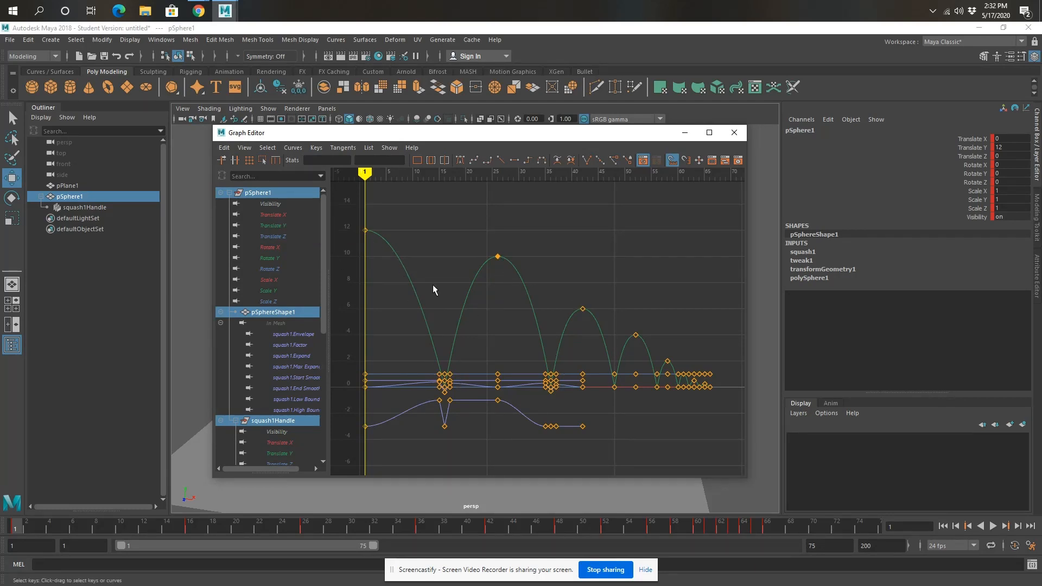
pyautogui.click(271, 226)
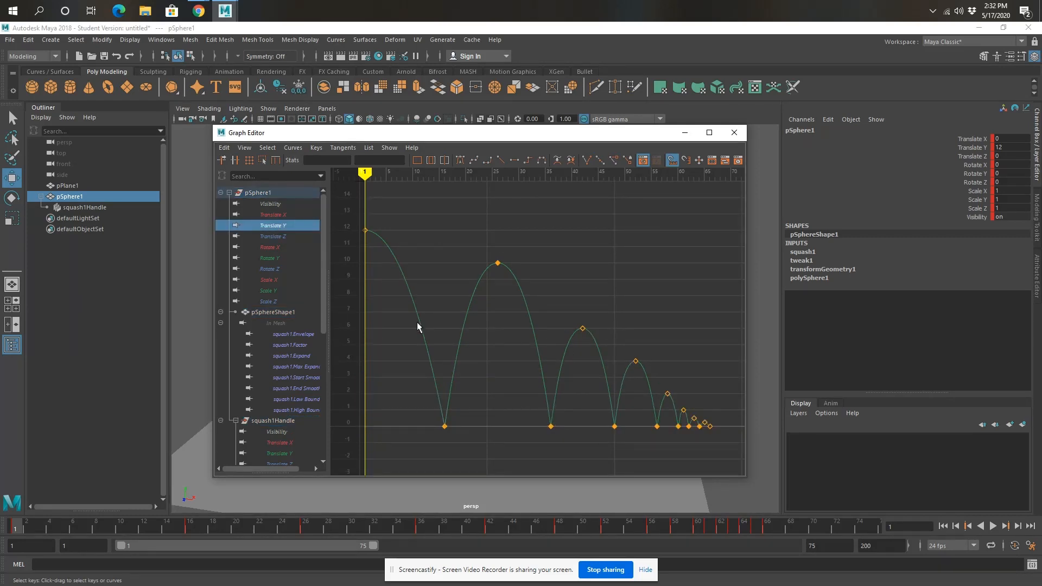
pyautogui.click(272, 215)
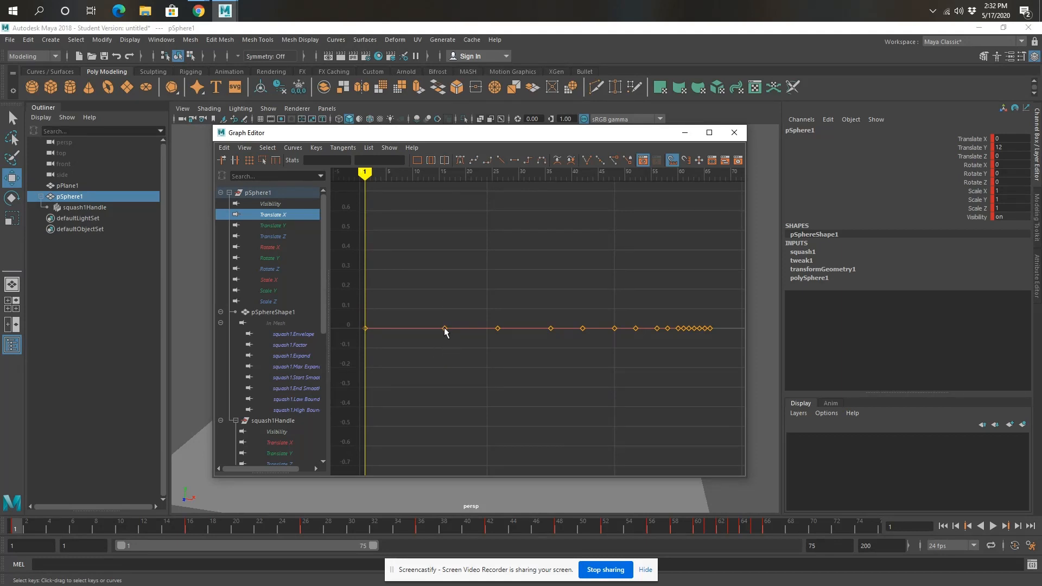
# Step: Set the ball's Translate X key at frame 36 to a value of 15
pyautogui.scroll(5, 446, 329)
pyautogui.press('a')
pyautogui.moveTo(536, 310); pyautogui.dragTo(558, 350)
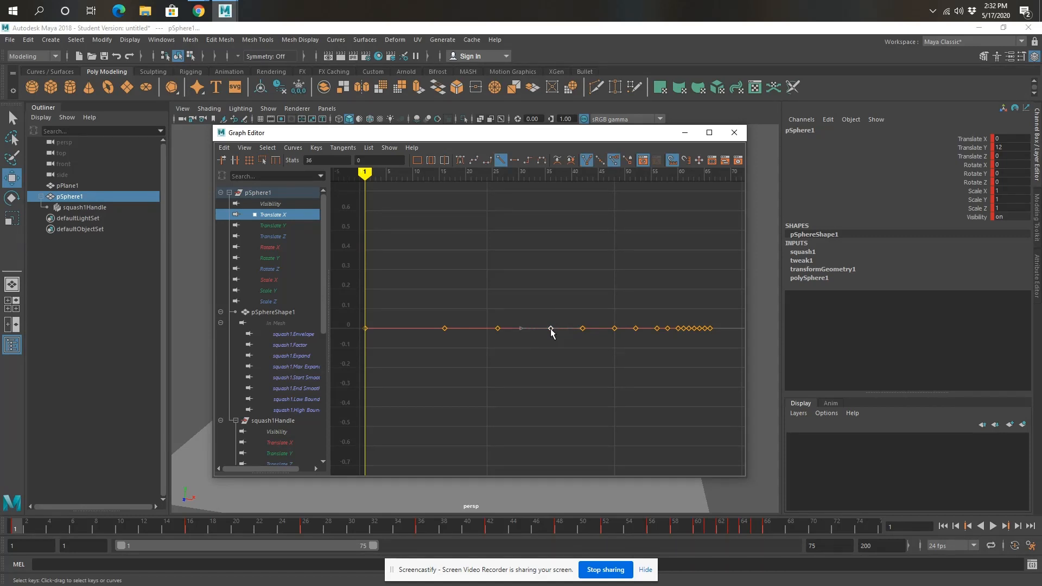
pyautogui.moveTo(550, 332); pyautogui.dragTo(549, 221, button='middle')
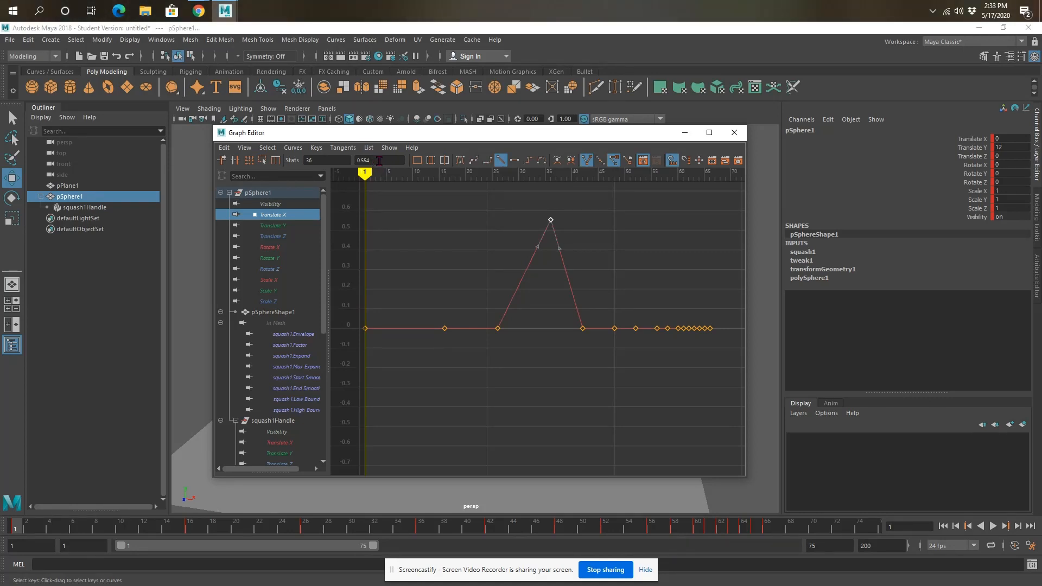
pyautogui.click(377, 161)
pyautogui.write('15')
pyautogui.press('Return')
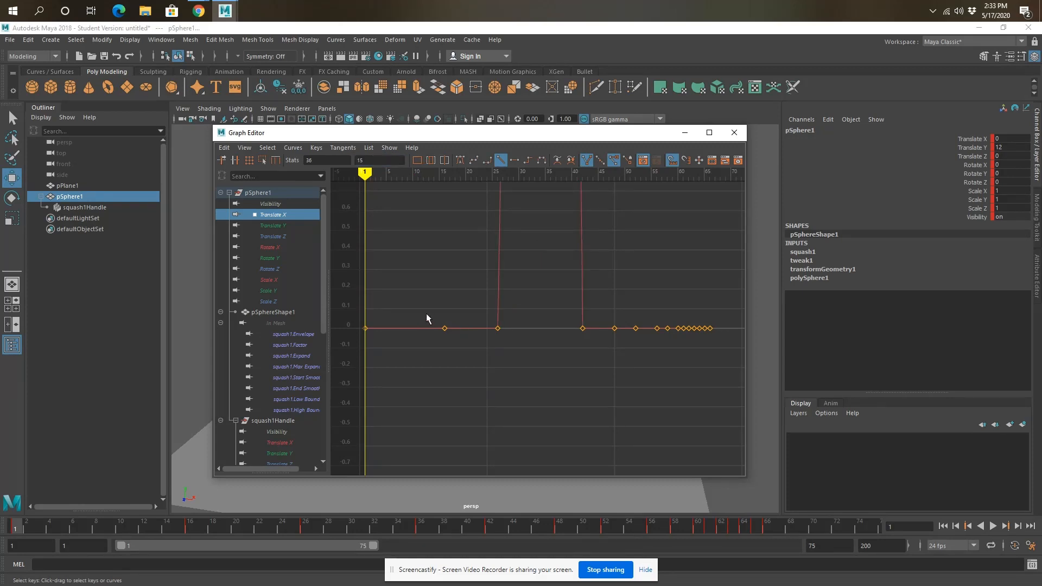
# Step: Delete the ball's zero-value Translate X keys between the first and last keys, keeping the frame 36 key
pyautogui.moveTo(426, 315); pyautogui.dragTo(705, 361)
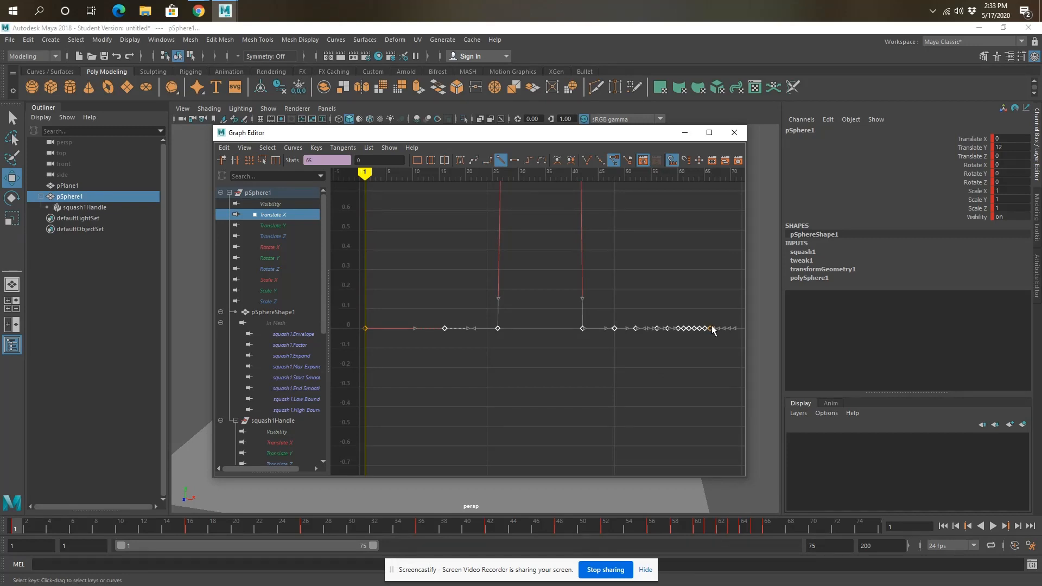
pyautogui.press('Delete')
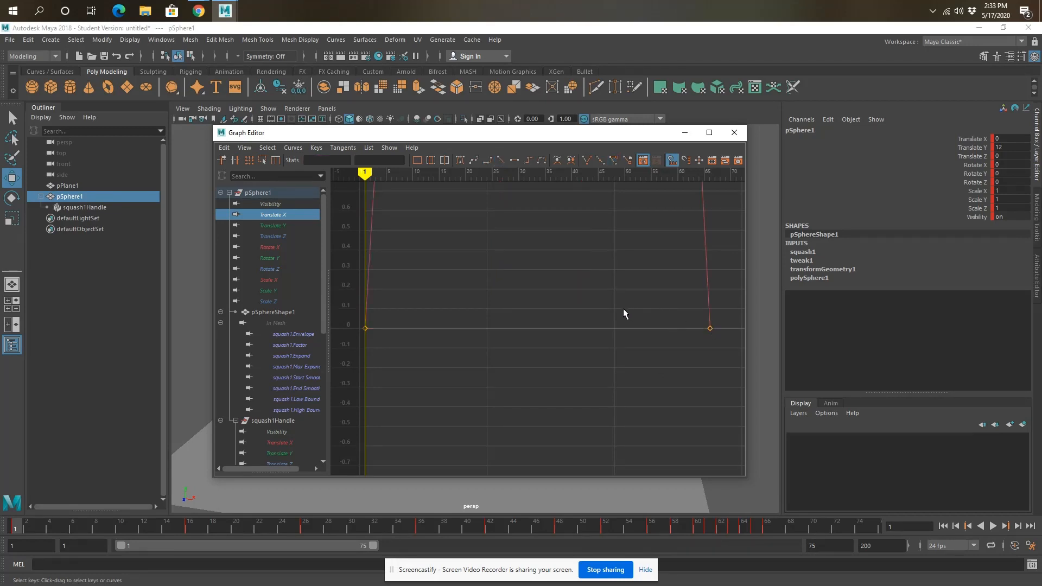
pyautogui.scroll(-10, 594, 311)
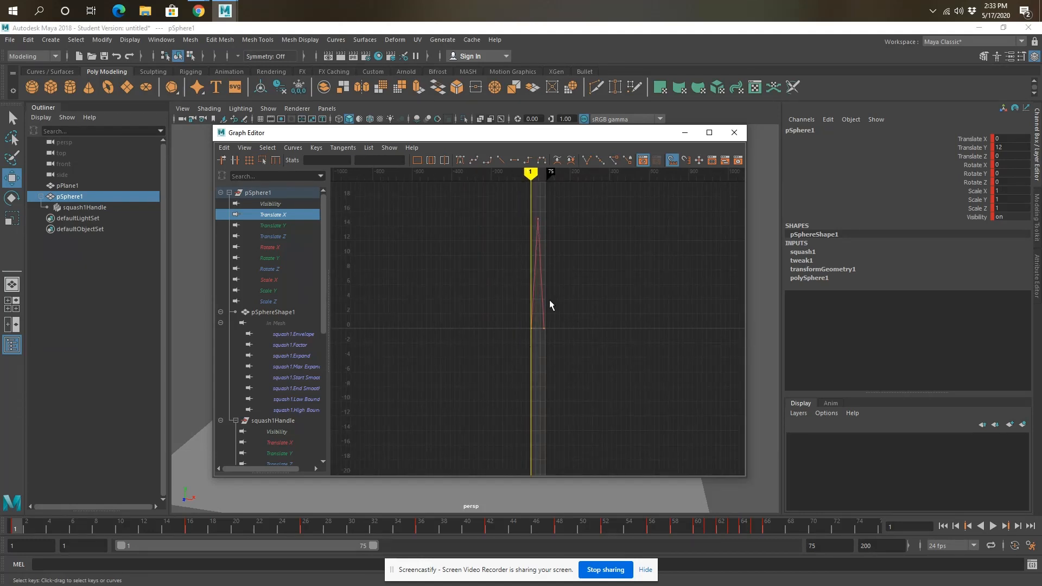
pyautogui.press('f')
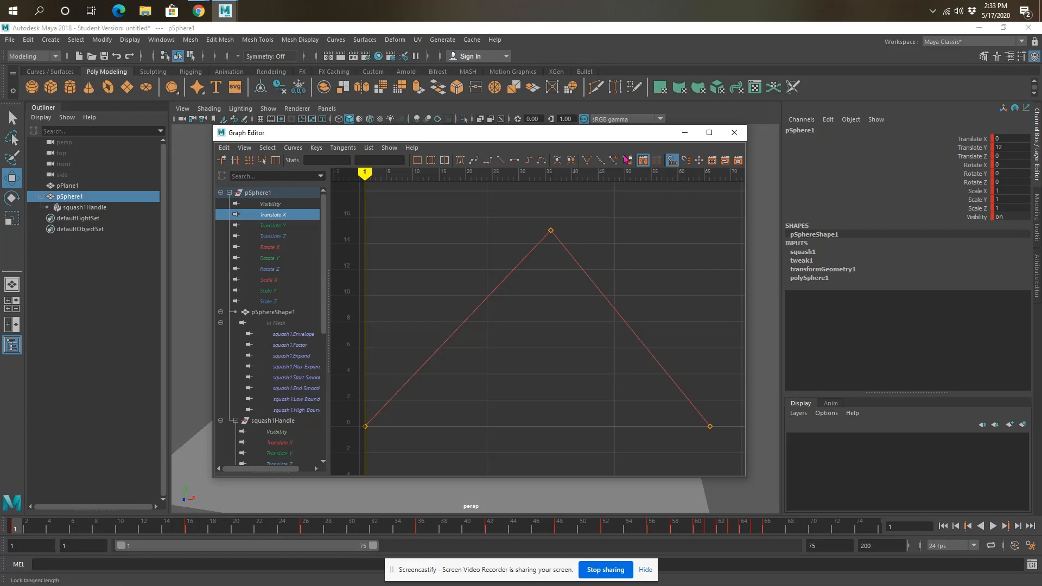
# Step: Minimize the Graph Editor, clear the selection and play back the ball's sideways bounce, stopping after review
pyautogui.click(655, 36)
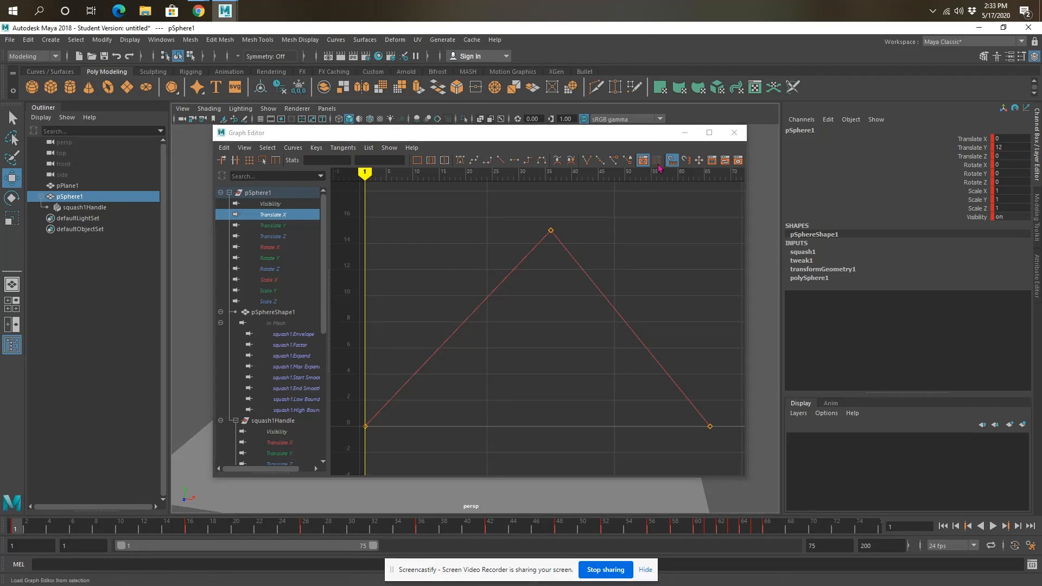
pyautogui.click(685, 132)
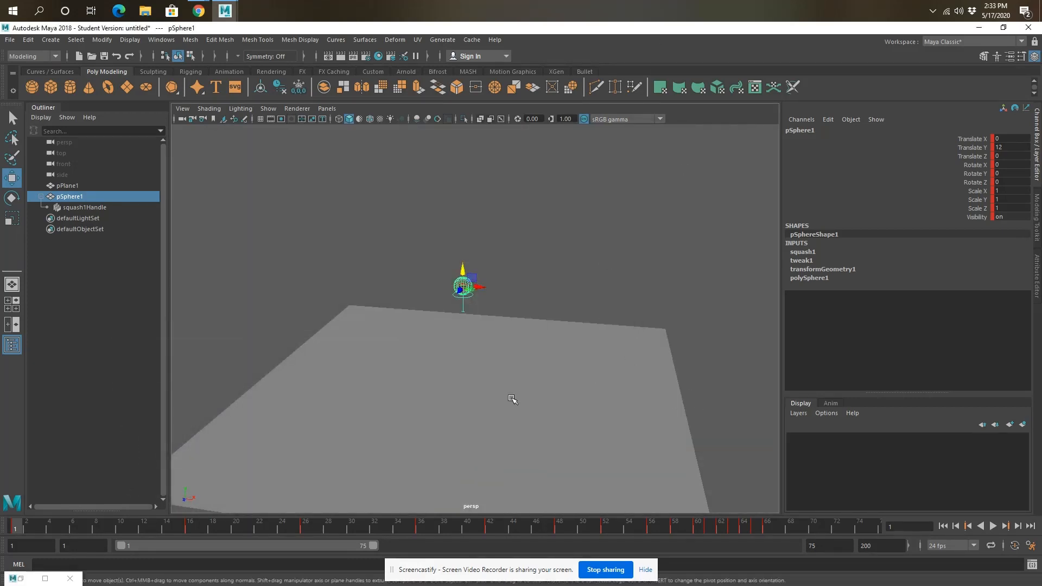
pyautogui.click(513, 399)
pyautogui.click(689, 298)
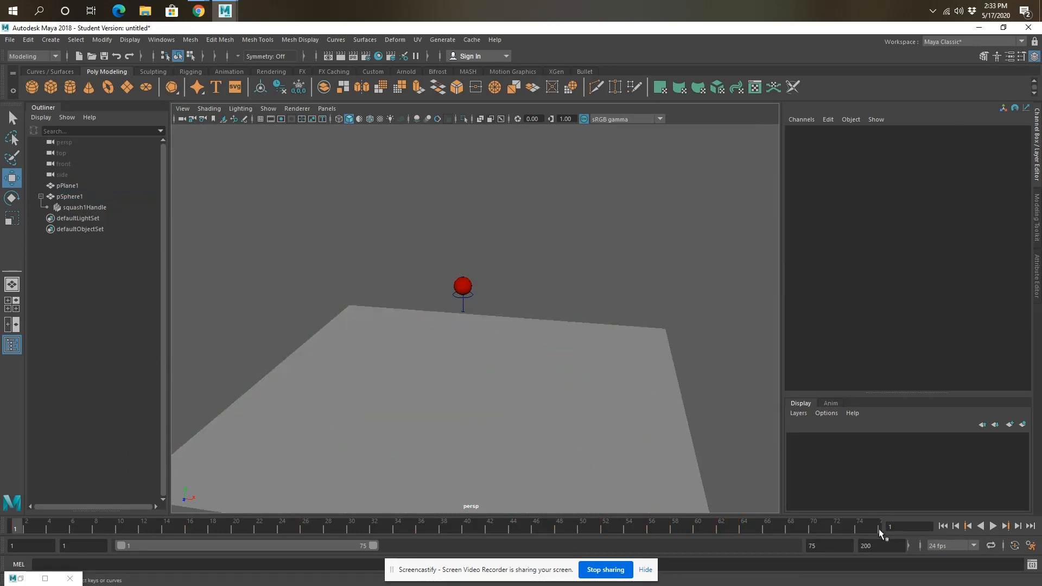
pyautogui.click(993, 526)
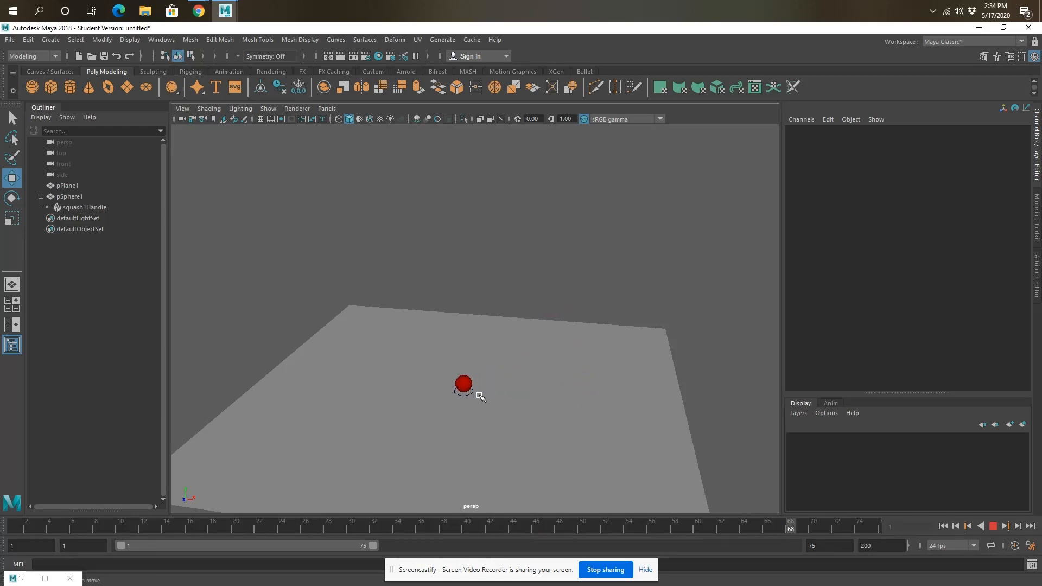
pyautogui.press('Escape')
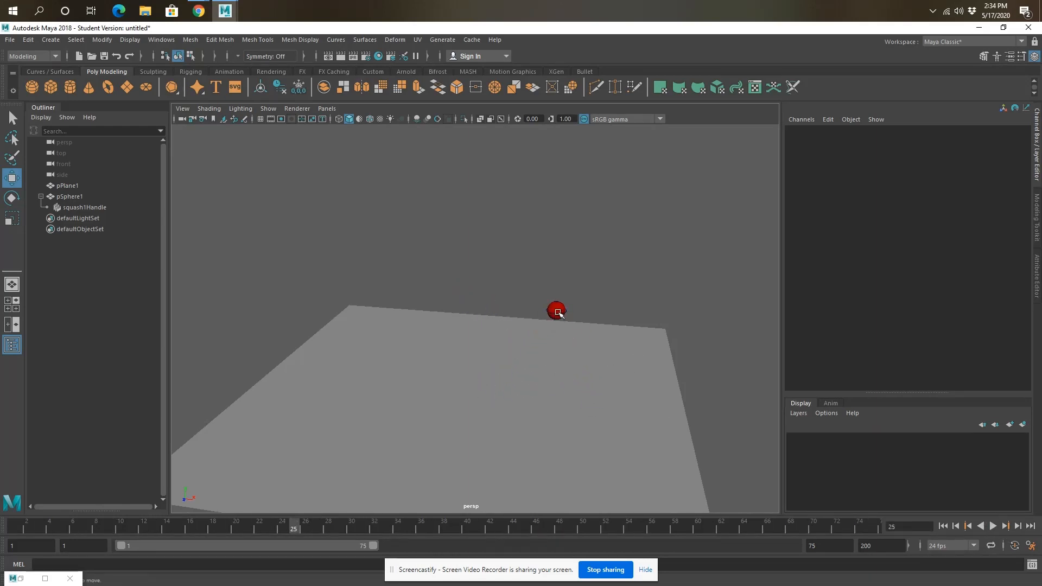
pyautogui.click(558, 313)
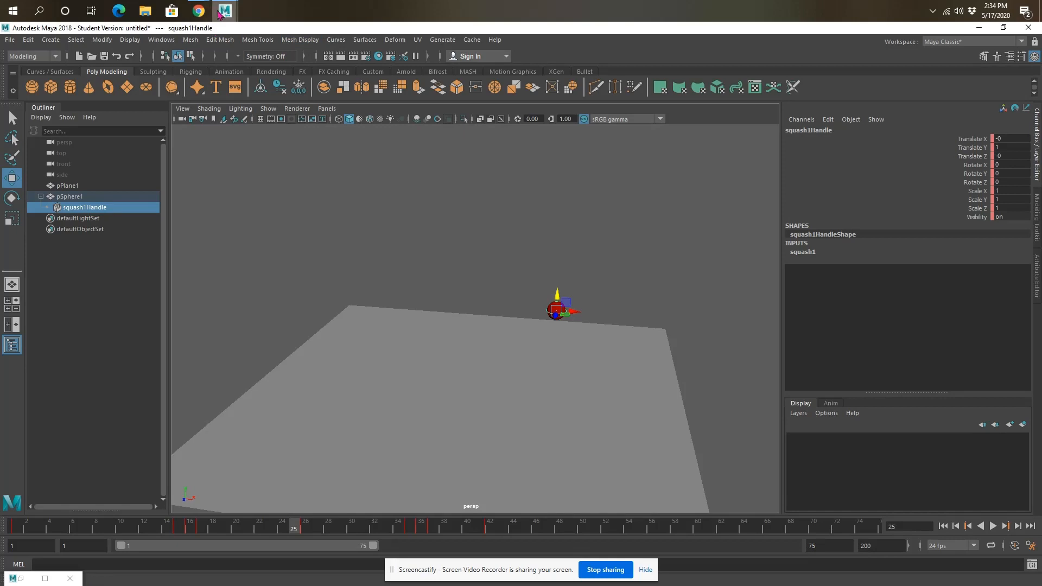
pyautogui.click(49, 579)
pyautogui.click(46, 579)
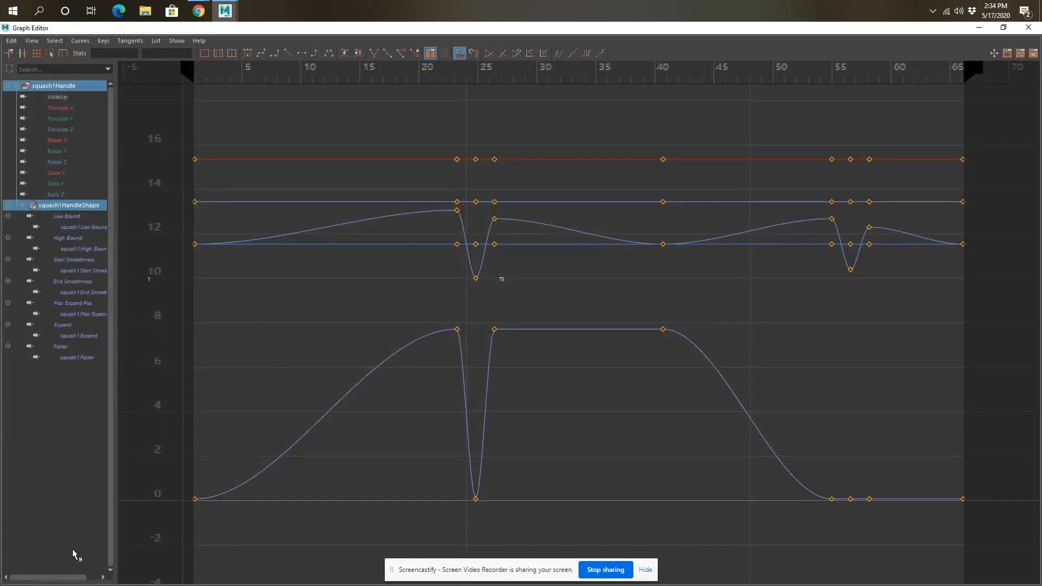
pyautogui.click(64, 109)
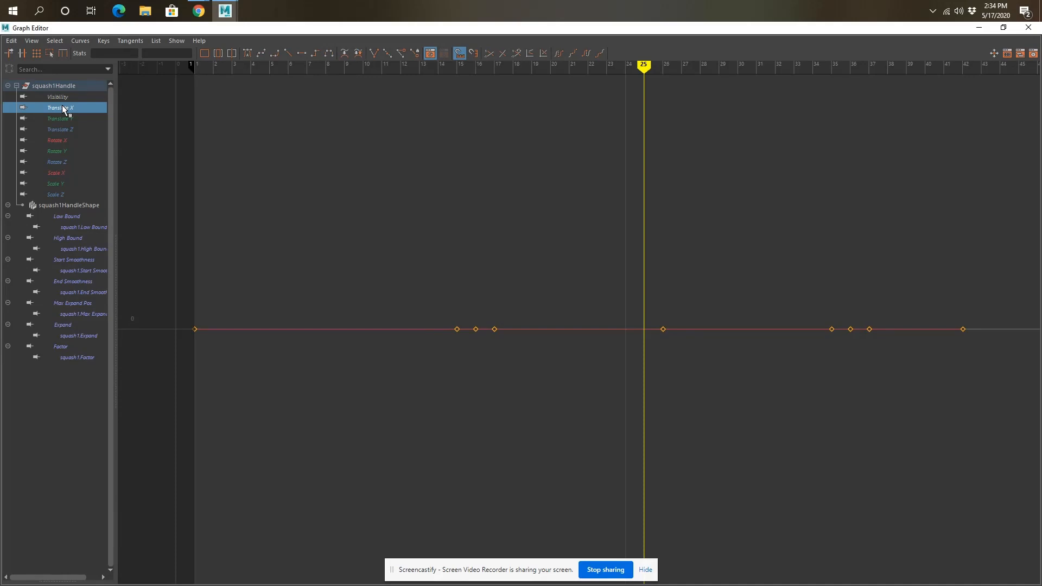
pyautogui.click(980, 27)
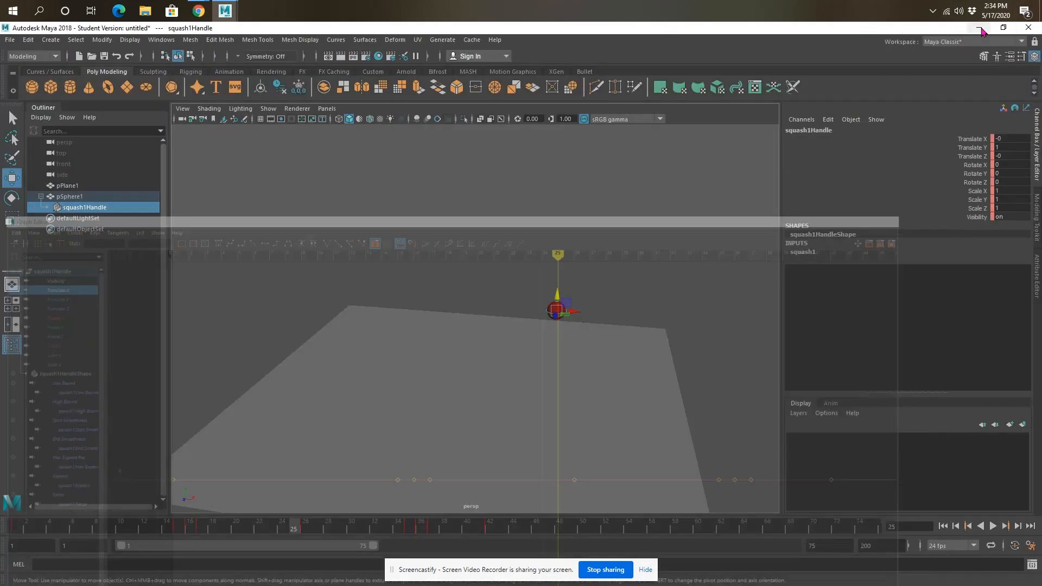
# Step: Move the ball's last Translate X key to frame 65 and set its value to 6
pyautogui.click(69, 197)
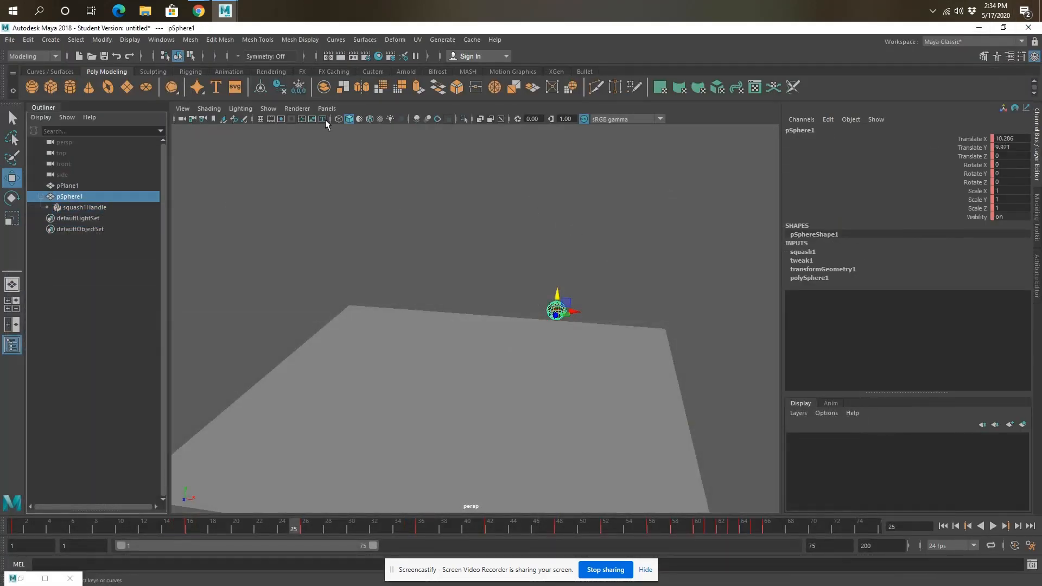
pyautogui.click(45, 578)
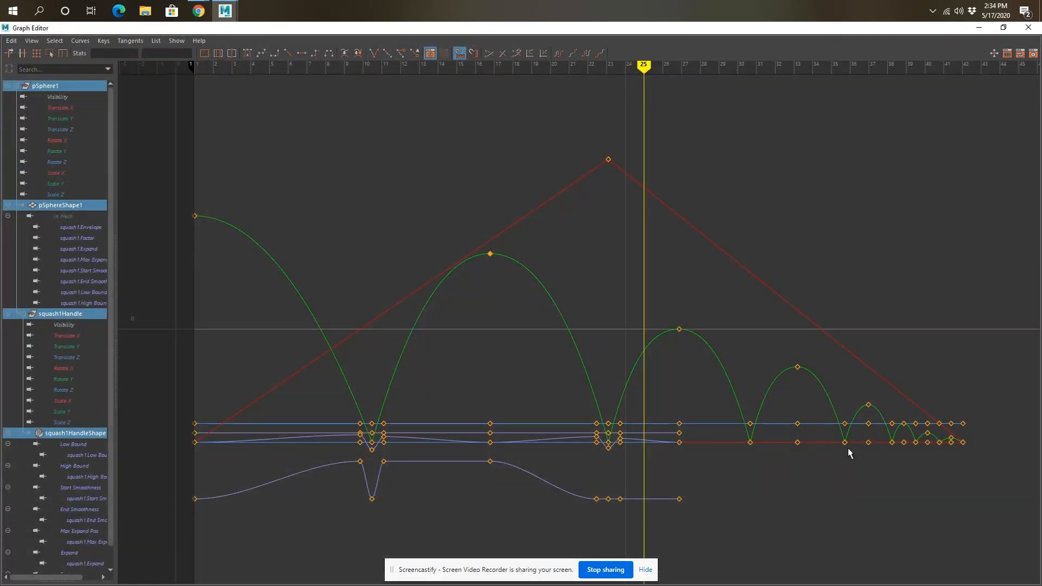
pyautogui.click(61, 107)
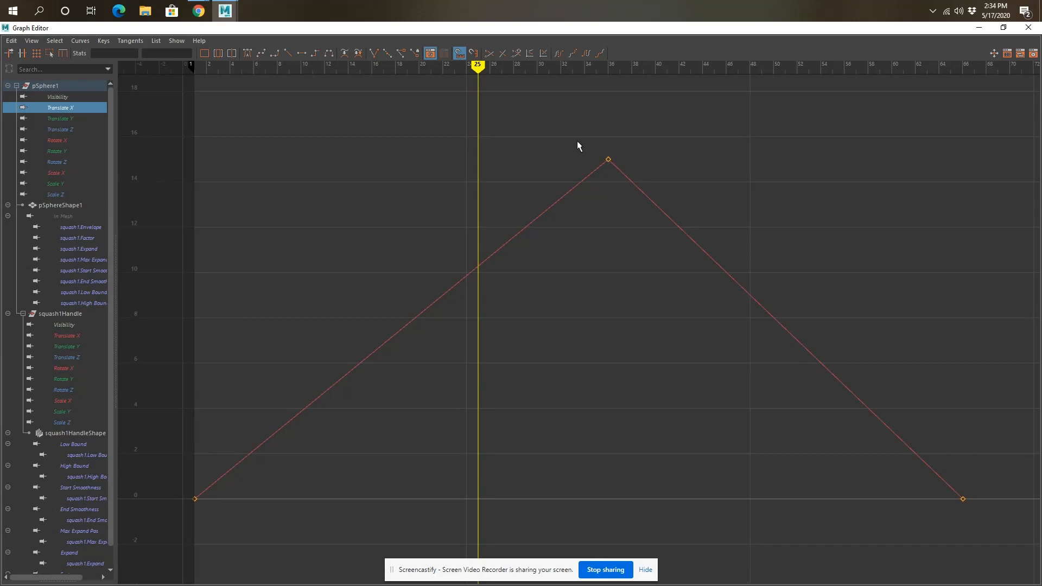
pyautogui.click(964, 498)
pyautogui.moveTo(964, 498); pyautogui.dragTo(954, 348)
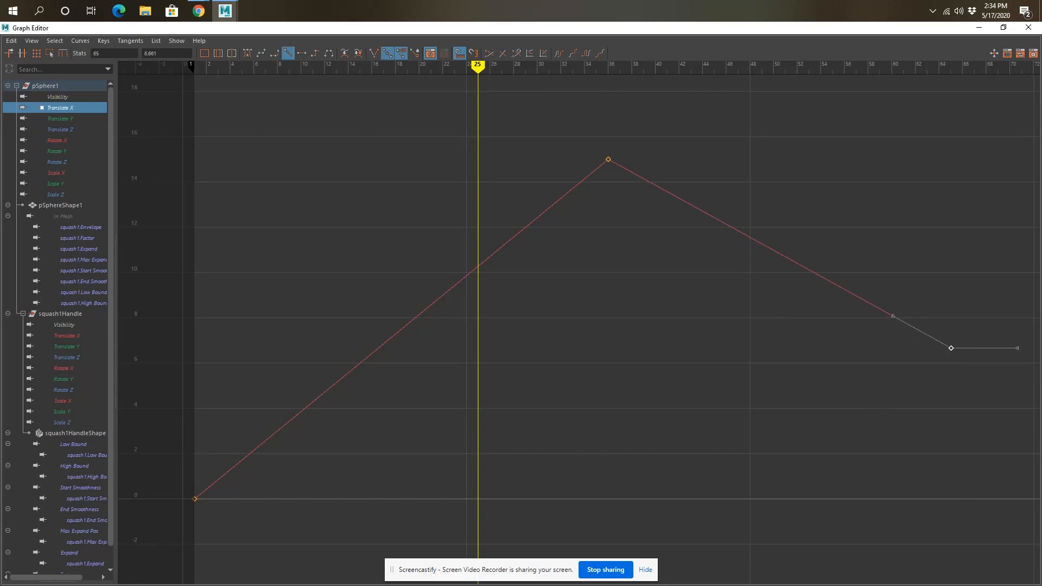
pyautogui.click(169, 53)
pyautogui.write('6')
pyautogui.press('Return')
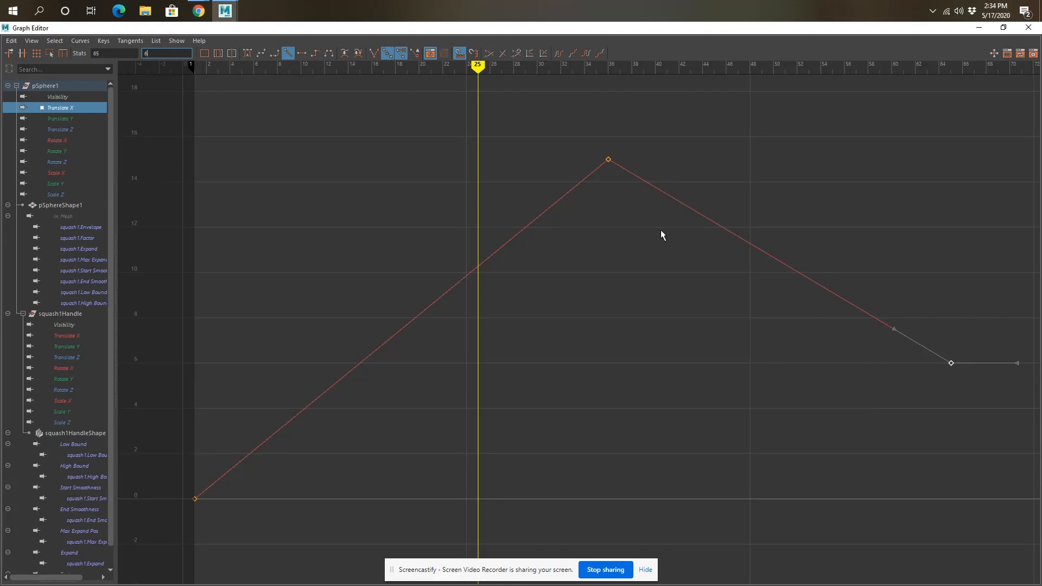
# Step: Minimize the Graph Editor and play back the bounce to check the ball's changed horizontal travel
pyautogui.click(979, 27)
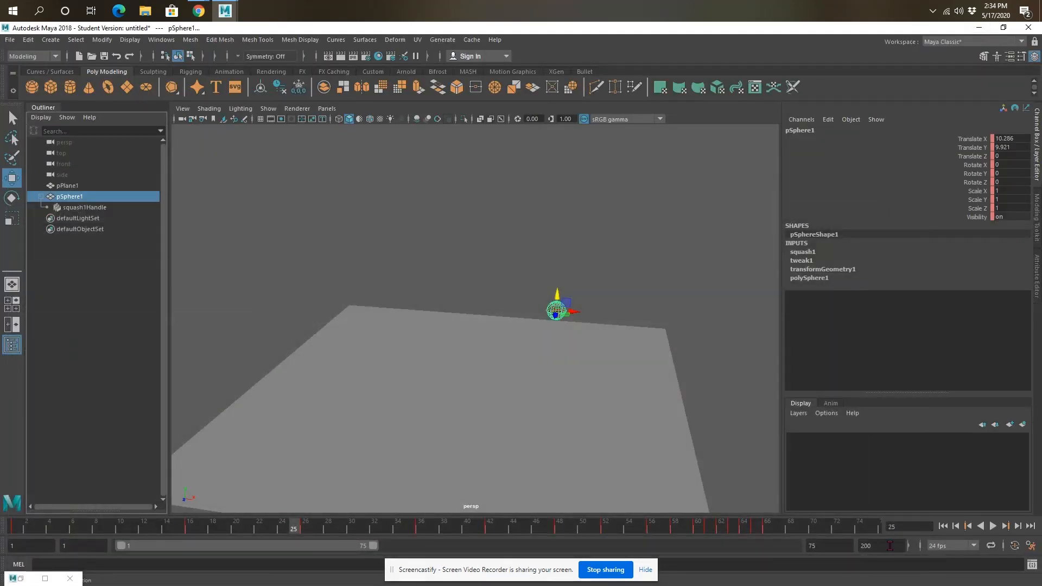
pyautogui.click(993, 526)
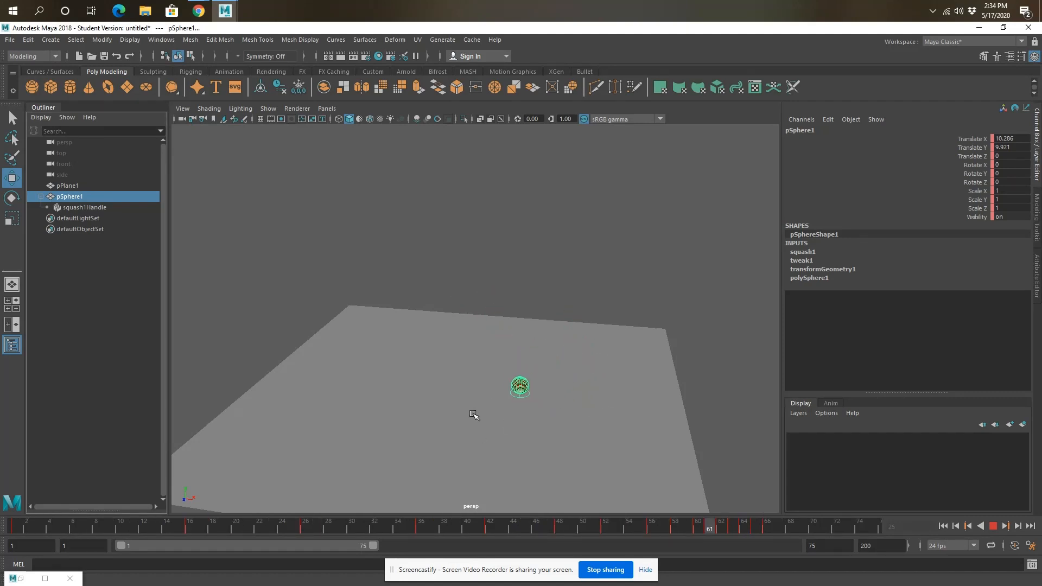
pyautogui.click(993, 526)
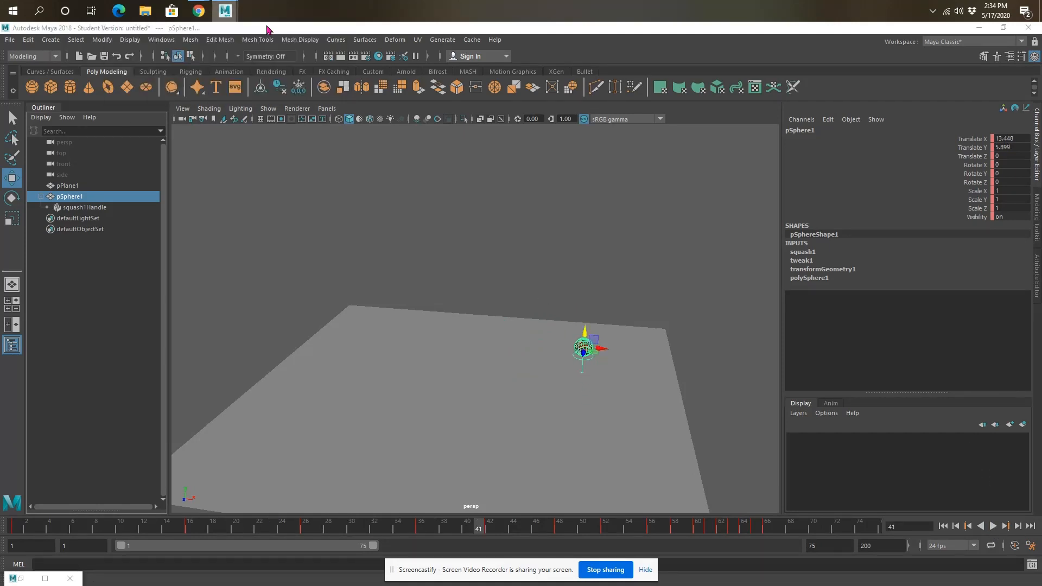
# Step: Apply auto tangents to the ball's Translate X key at frame 36 in the Graph Editor
pyautogui.click(46, 578)
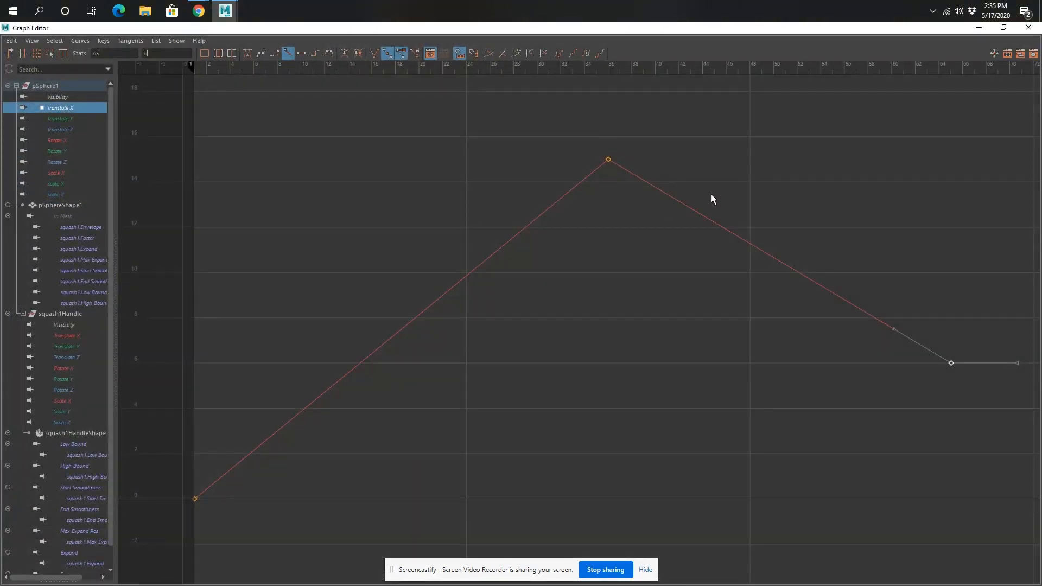
pyautogui.click(797, 409)
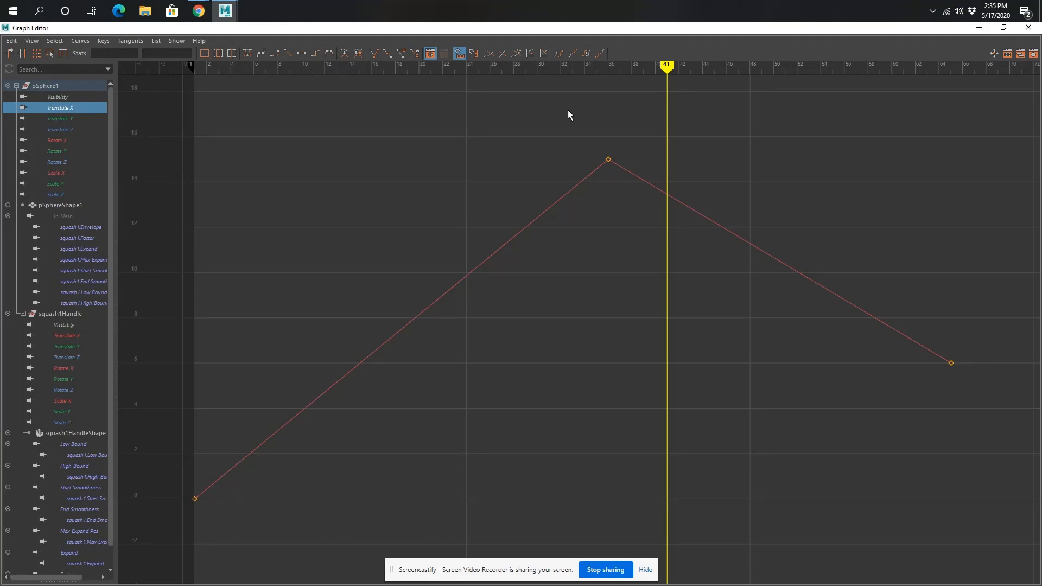
pyautogui.moveTo(573, 110); pyautogui.dragTo(660, 220)
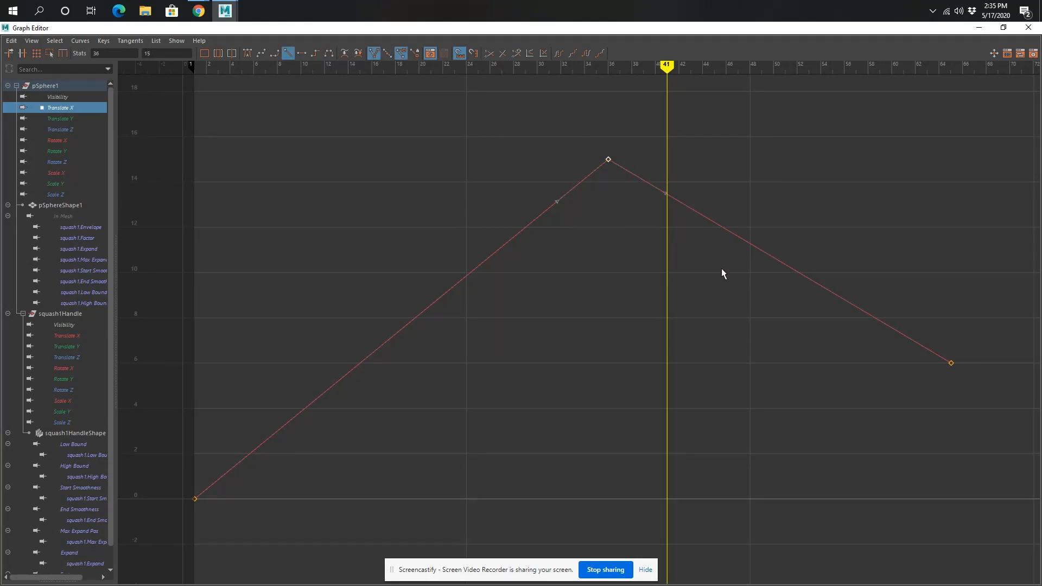
pyautogui.click(247, 53)
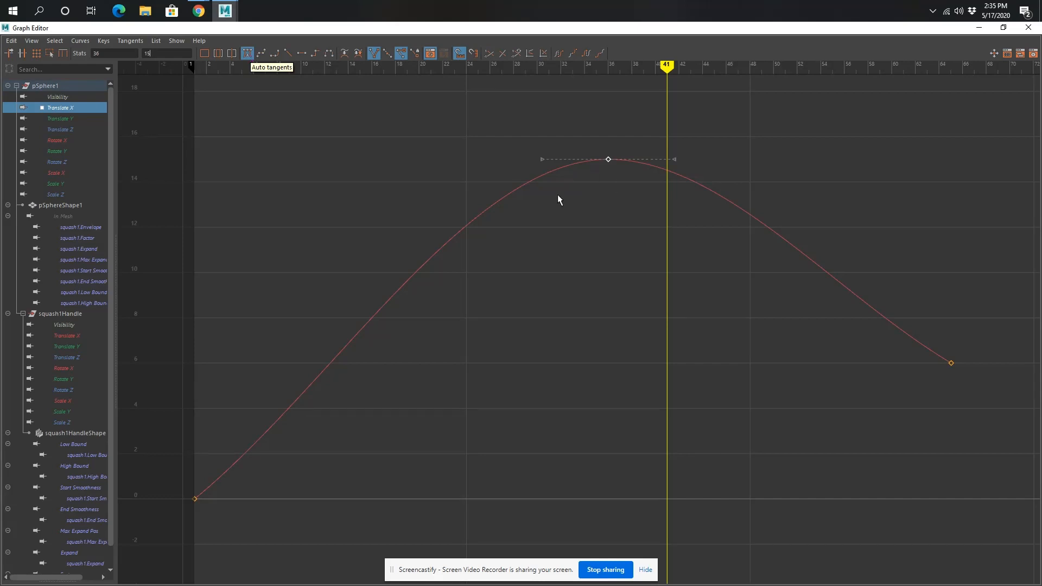
# Step: View the ball's Translate Y curve, return to Translate X, and play back the bounce with the smooth change of direction
pyautogui.click(65, 118)
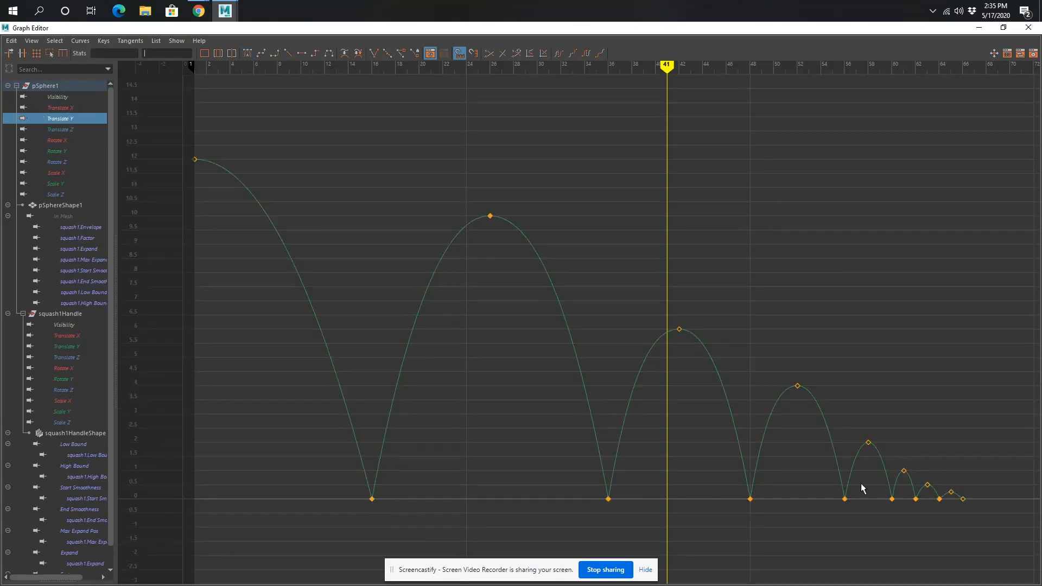
pyautogui.click(60, 108)
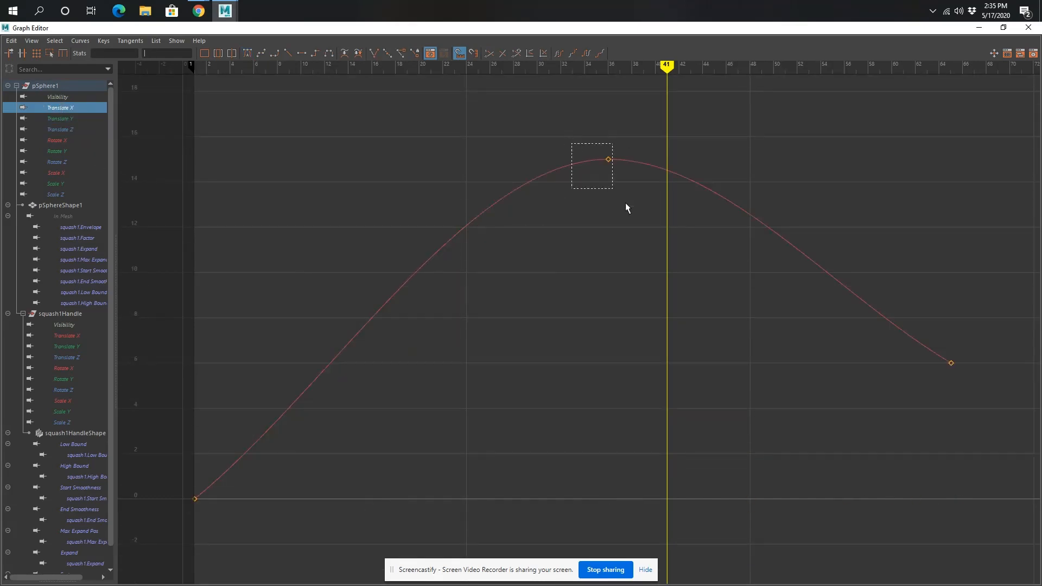
pyautogui.click(981, 27)
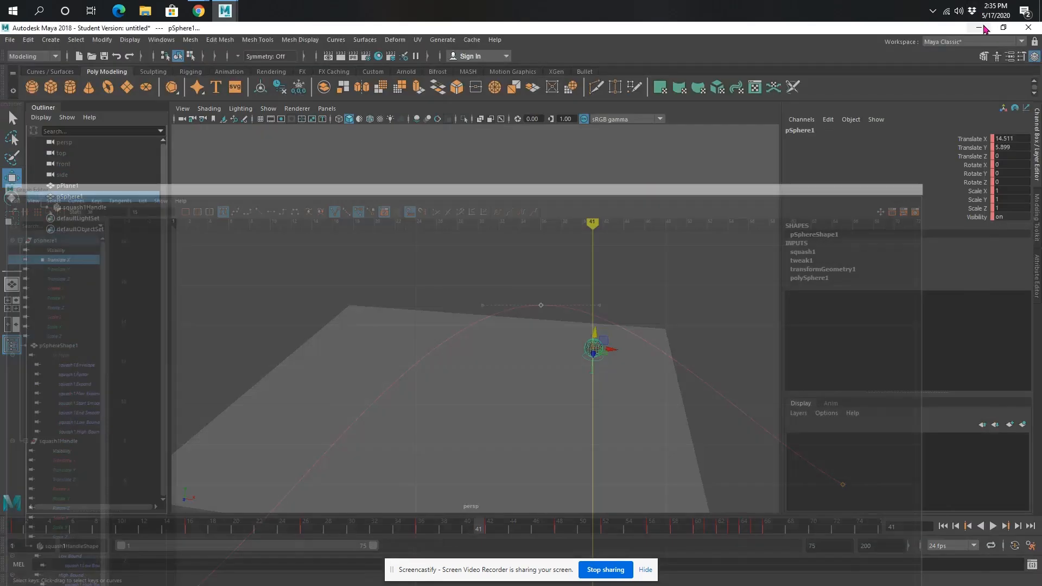
pyautogui.click(993, 526)
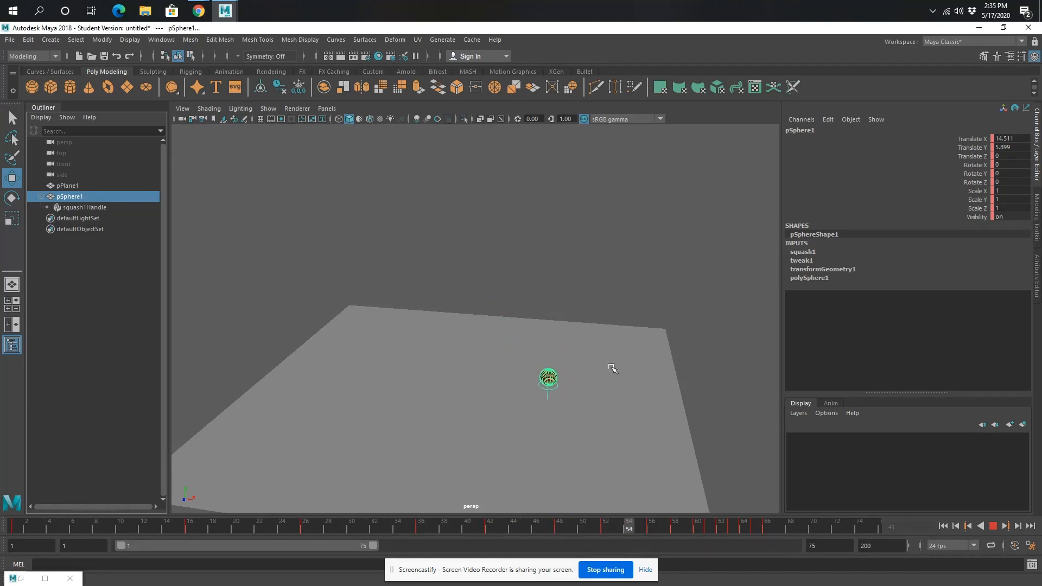
pyautogui.click(992, 527)
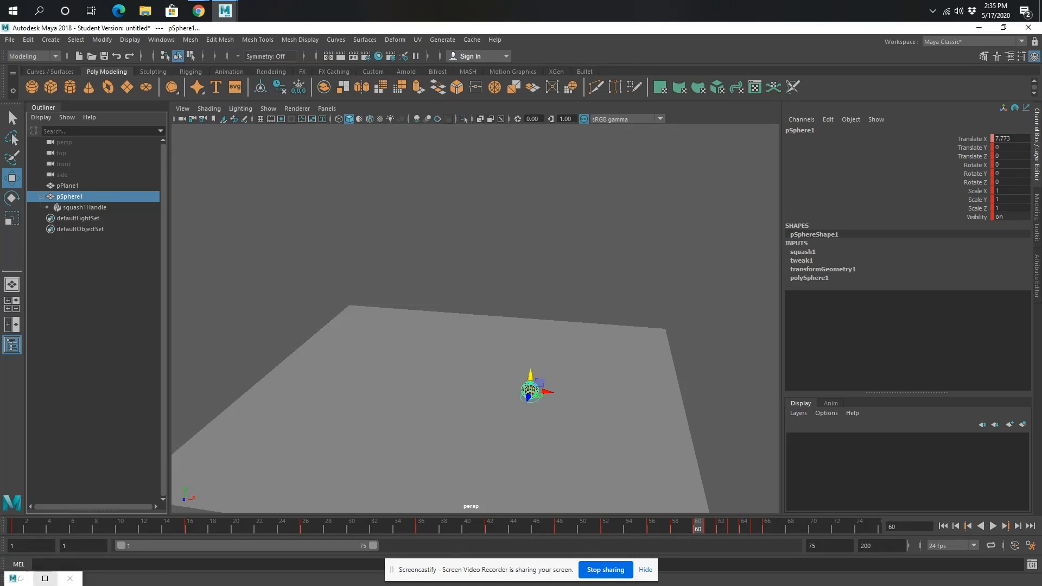
# Step: Apply linear tangents to the ball's Translate X key at frame 36 and auto tangents to its last key at frame 65
pyautogui.click(45, 578)
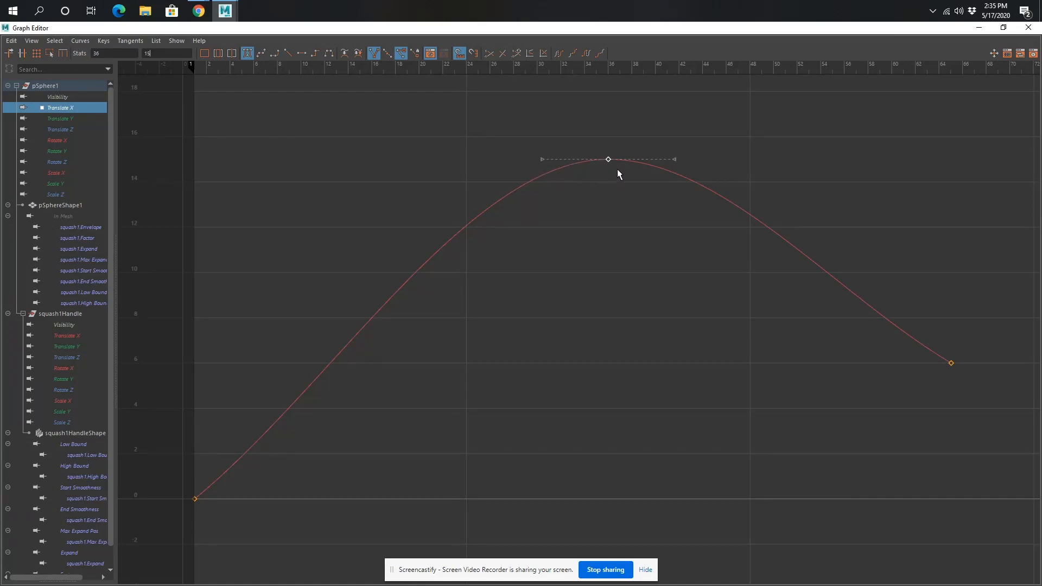
pyautogui.moveTo(586, 127); pyautogui.dragTo(629, 192)
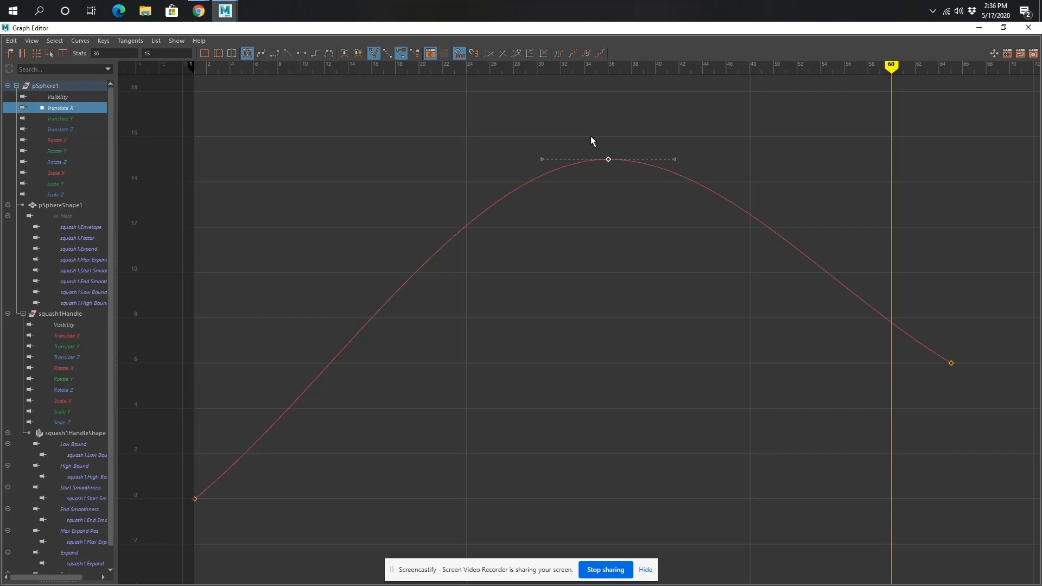
pyautogui.moveTo(590, 137); pyautogui.dragTo(651, 197)
pyautogui.click(286, 54)
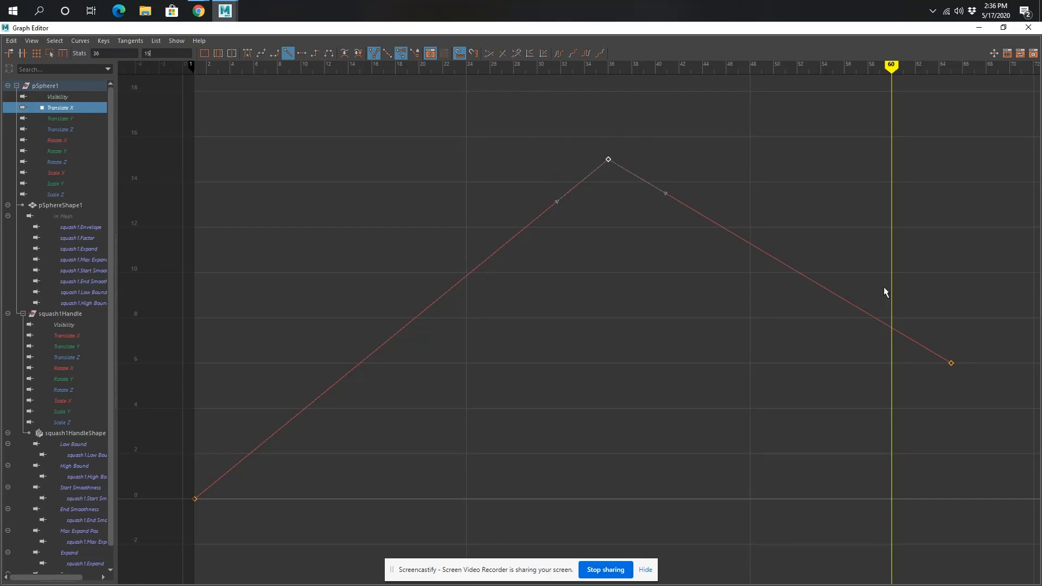
pyautogui.moveTo(884, 288); pyautogui.dragTo(989, 424)
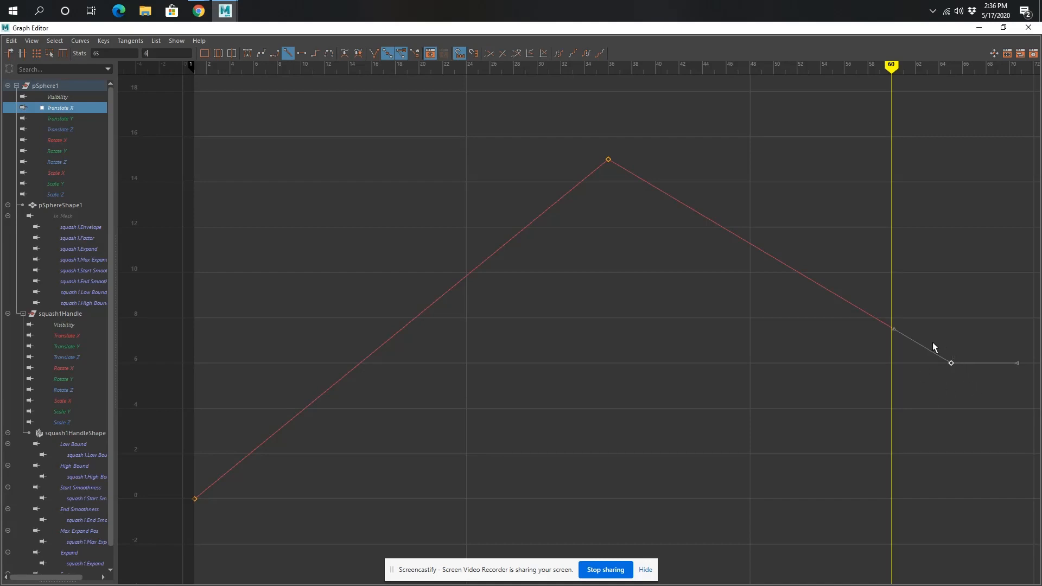
pyautogui.click(247, 53)
# Step: Move the ball's last Translate X key out to frame 95 with a value of about 5.3
pyautogui.scroll(-6, 952, 363)
pyautogui.moveTo(668, 338); pyautogui.dragTo(756, 342)
pyautogui.click(689, 340)
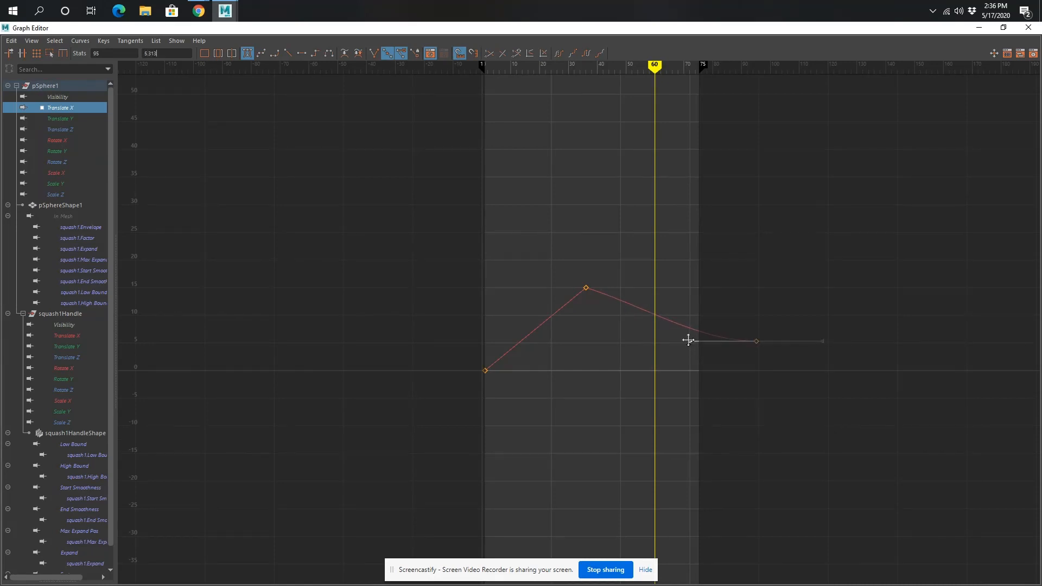
pyautogui.moveTo(669, 340); pyautogui.dragTo(690, 342)
pyautogui.click(690, 341)
# Step: Minimize the Graph Editor and play back the bounce with the extended Translate X curve
pyautogui.click(979, 27)
pyautogui.click(993, 526)
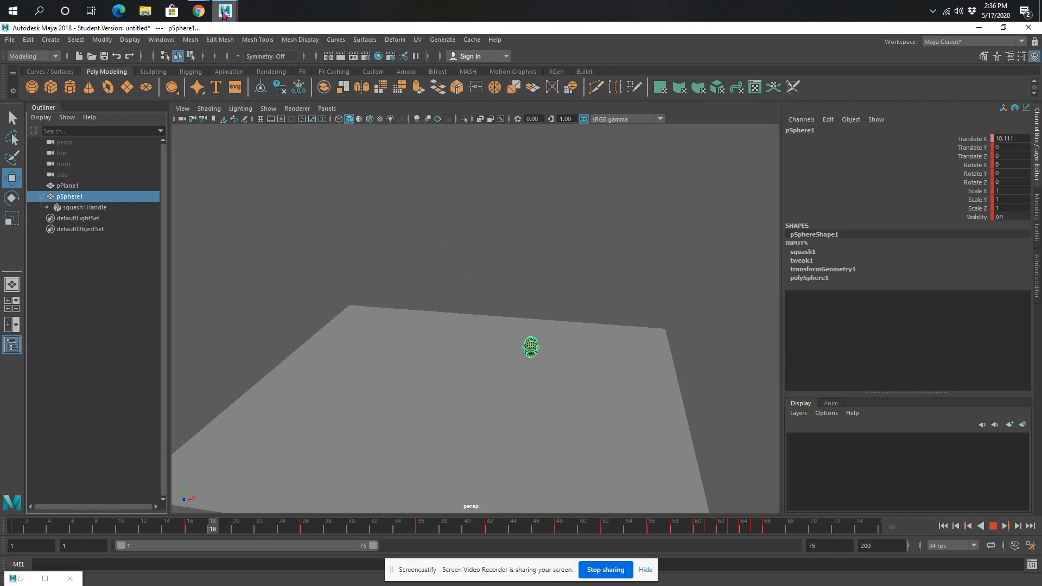
pyautogui.moveTo(224, 13)
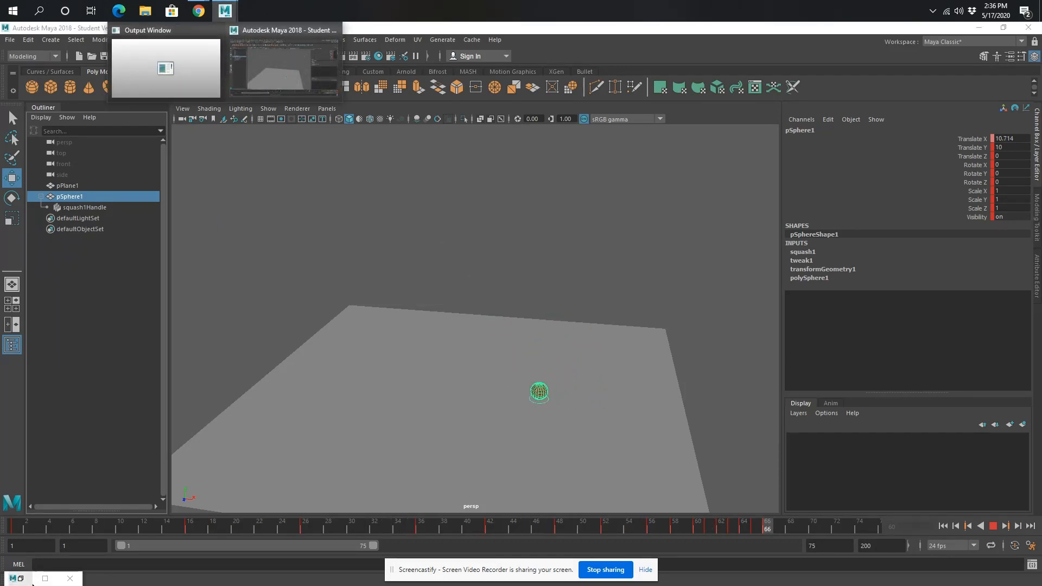
# Step: Move the ball's last Translate X key to frame 75 at a value of about 5.4, and review the playback
pyautogui.click(21, 579)
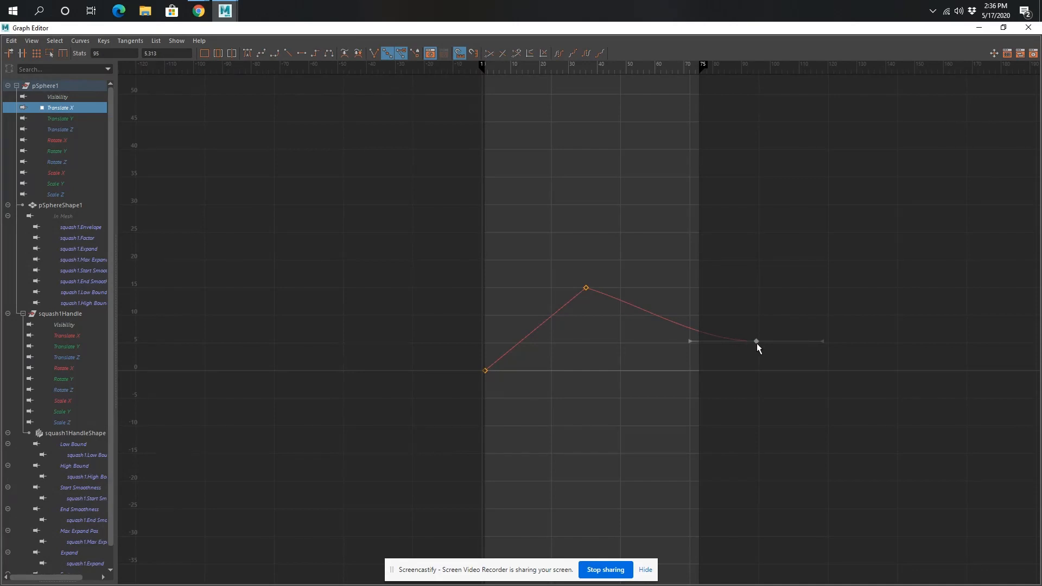
pyautogui.moveTo(757, 342); pyautogui.dragTo(696, 340)
pyautogui.click(979, 27)
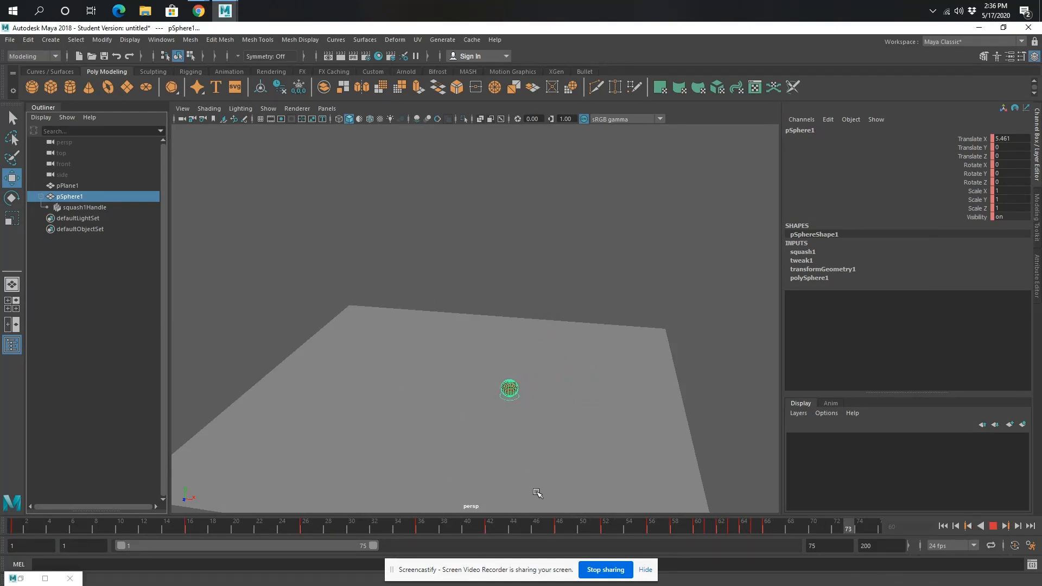
pyautogui.click(993, 527)
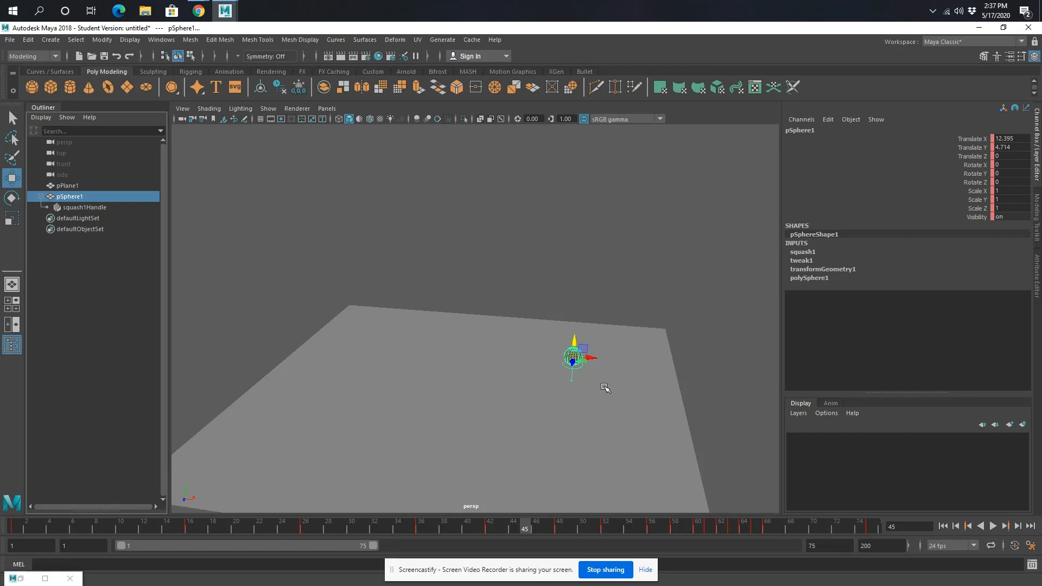
# Step: Scrub from frame 46 back to frame 38 and examine the Translate X curve around its peak key in the Graph Editor
pyautogui.click(540, 527)
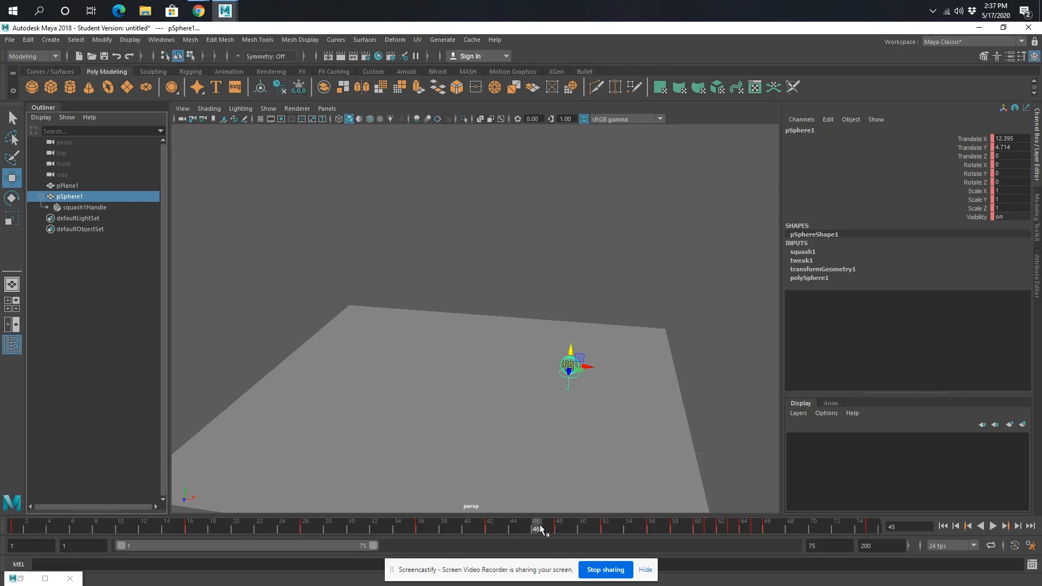
pyautogui.moveTo(540, 527)
pyautogui.mouseDown()
pyautogui.moveTo(581, 529)
pyautogui.moveTo(444, 529)
pyautogui.mouseUp()
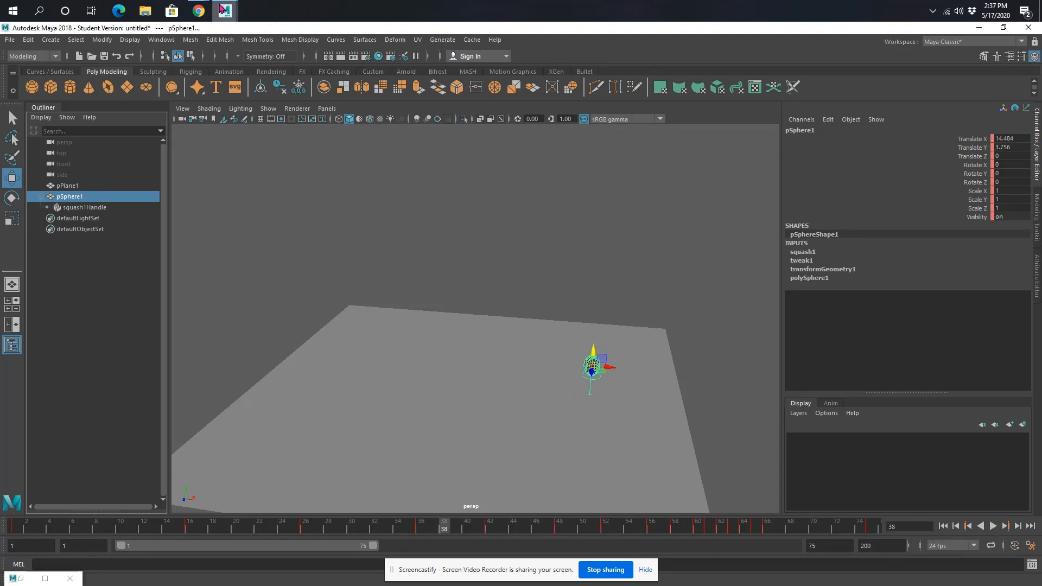
pyautogui.click(49, 579)
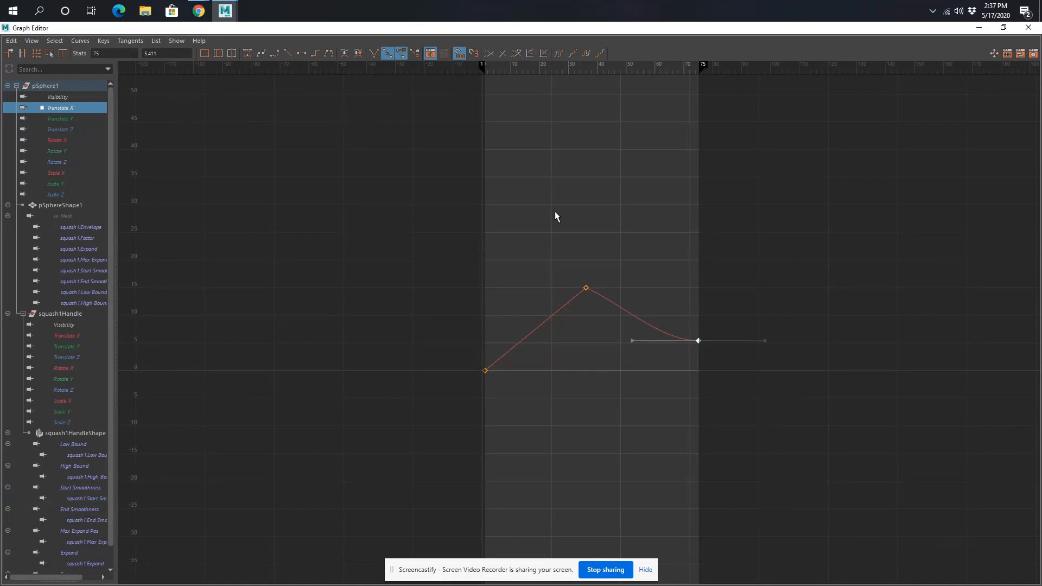
pyautogui.click(585, 289)
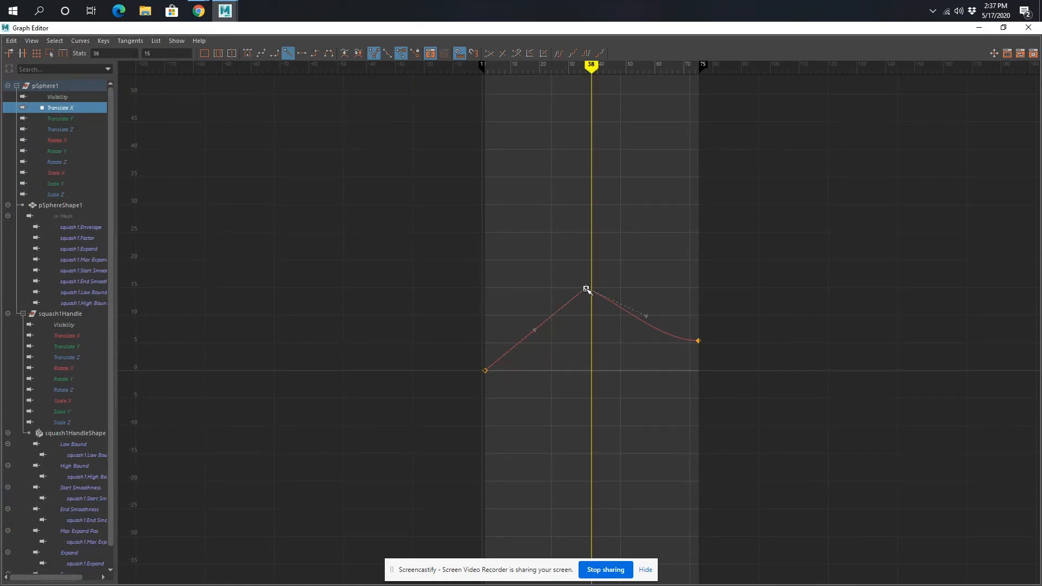
pyautogui.scroll(8, 581, 289)
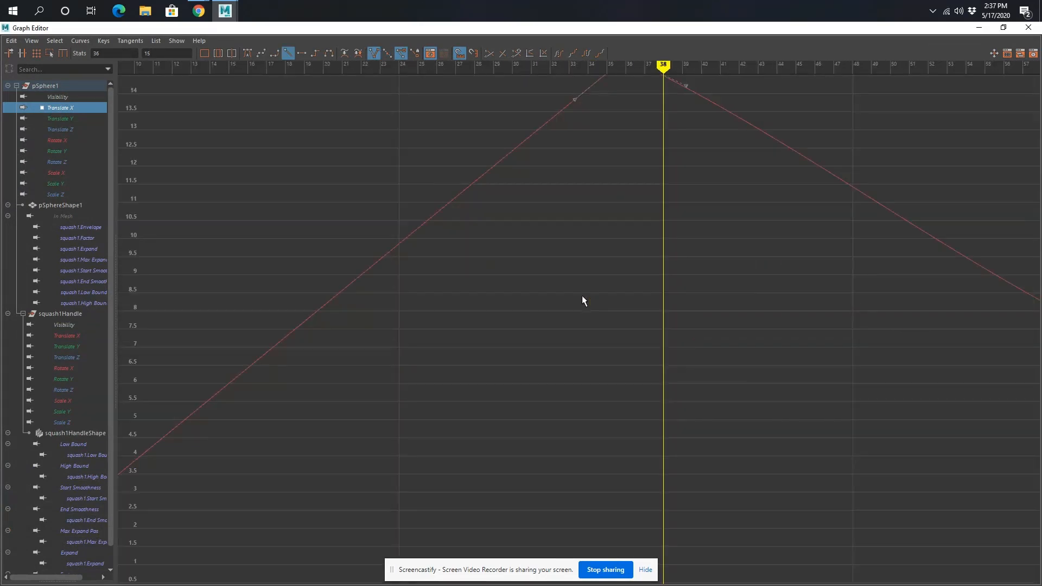
pyautogui.scroll(-2, 582, 295)
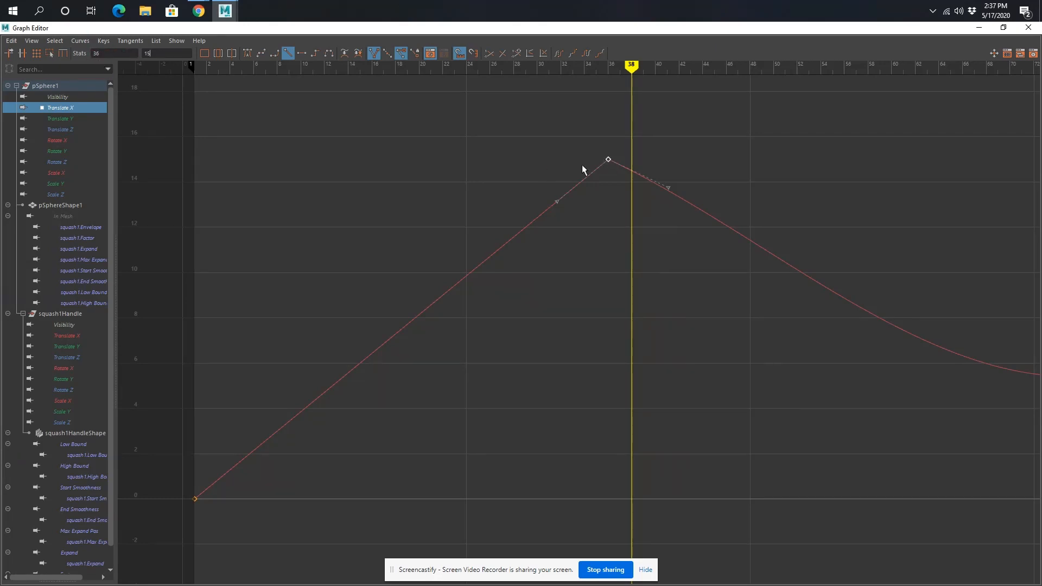
# Step: Minimize the Graph Editor, go to frame 36, and focus the perspective view closely on the squashed ball
pyautogui.click(978, 27)
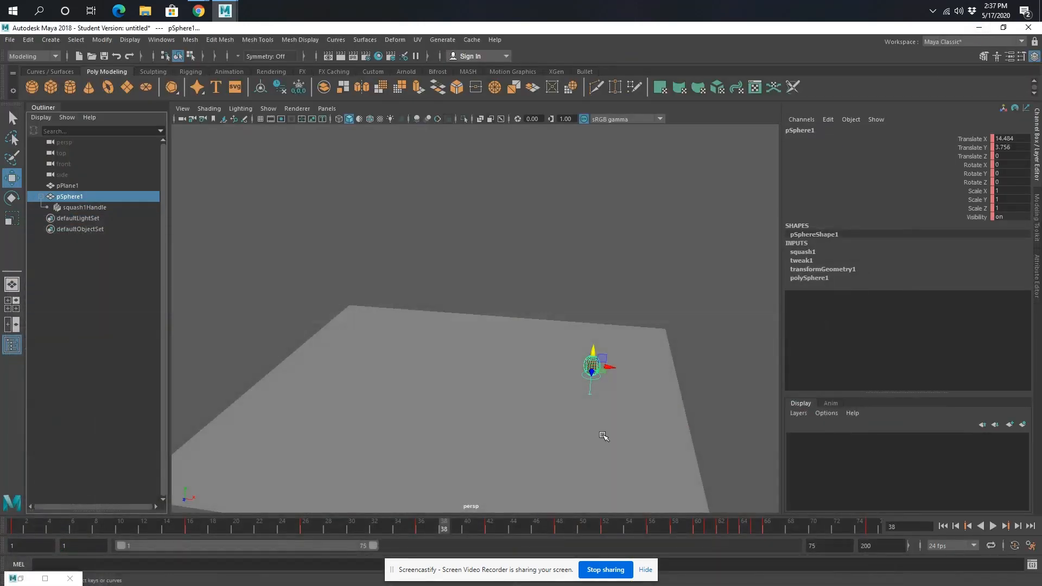
pyautogui.moveTo(444, 531); pyautogui.dragTo(423, 530)
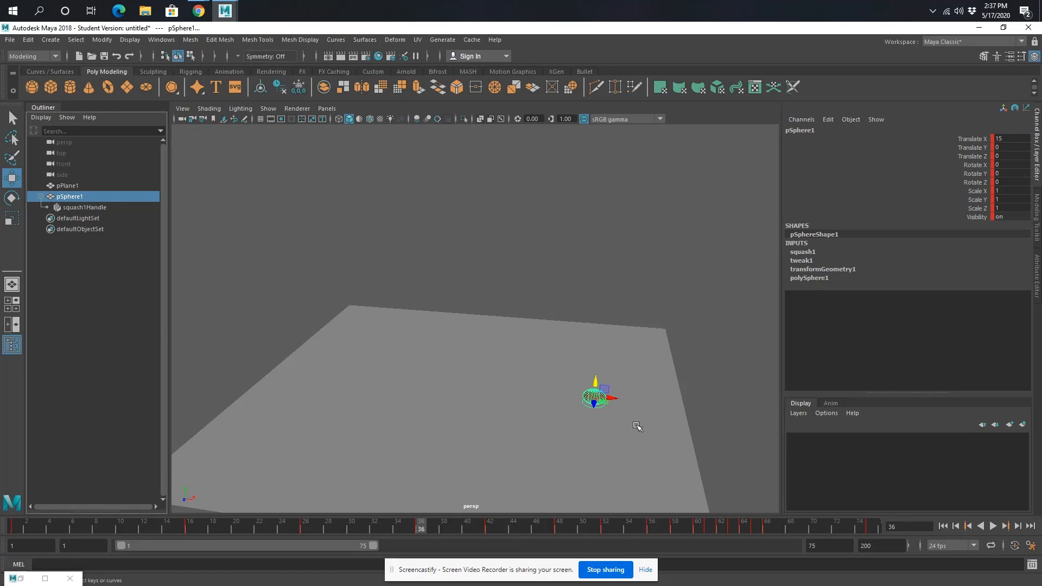
pyautogui.scroll(5, 624, 413)
pyautogui.keyDown('alt'); pyautogui.moveTo(691, 450); pyautogui.dragTo(445, 259, button='middle'); pyautogui.keyUp('alt')
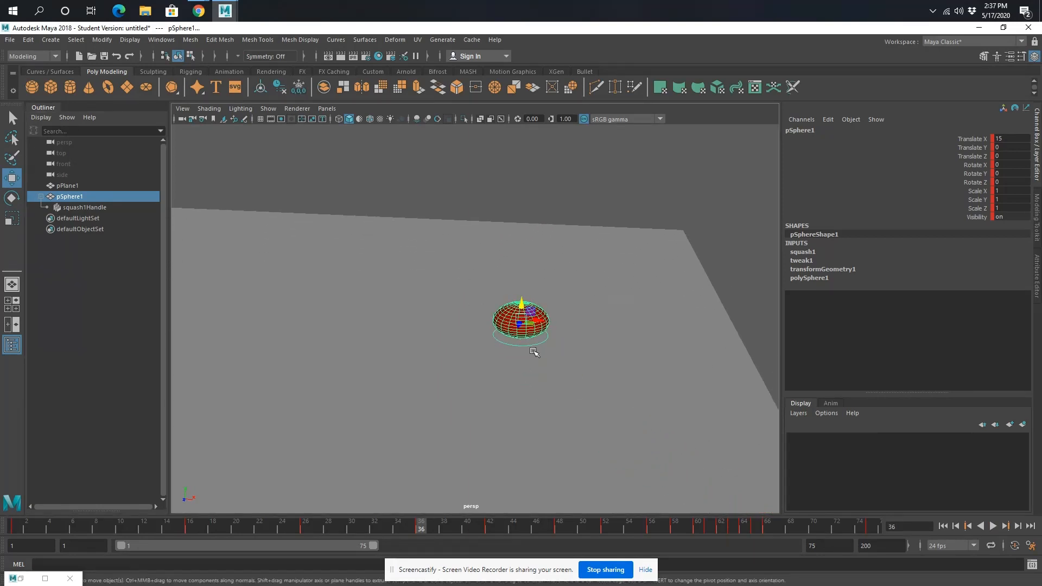
pyautogui.scroll(4, 580, 385)
# Step: Create a polygon cube and move it along X to about 17.2, just beyond the squashed ball
pyautogui.click(57, 90)
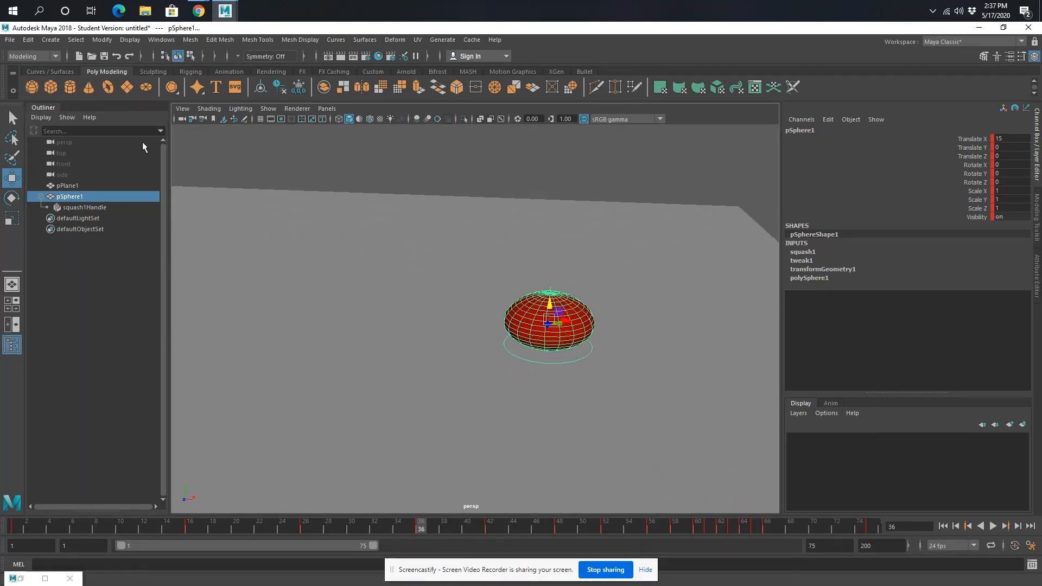
pyautogui.scroll(-5, 382, 344)
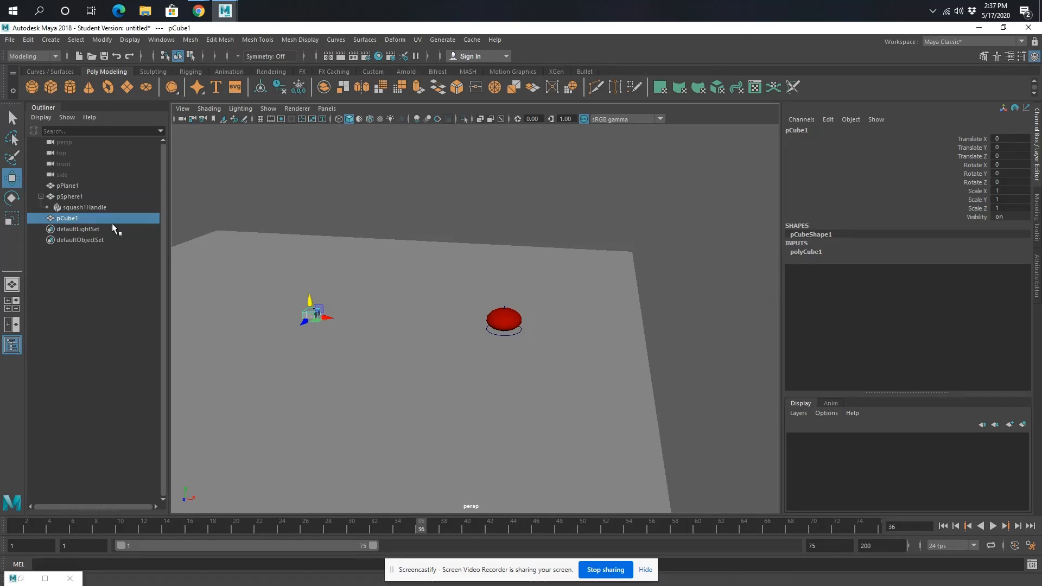
pyautogui.moveTo(328, 317); pyautogui.dragTo(549, 332)
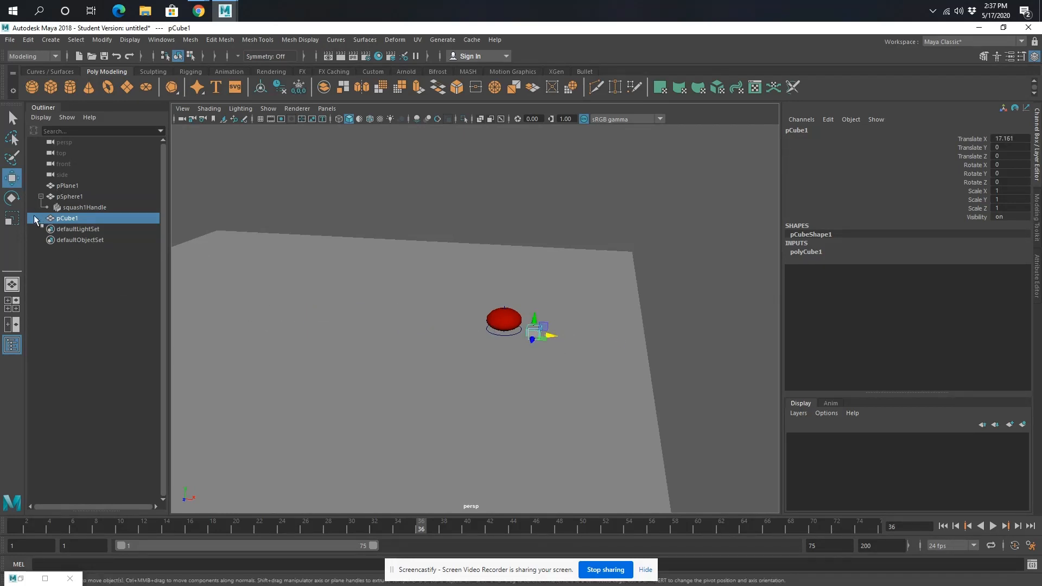
# Step: Scale the cube into a wall about 12.8 in Y and about 18.7 in Z
pyautogui.click(12, 218)
pyautogui.moveTo(534, 323); pyautogui.dragTo(534, 176)
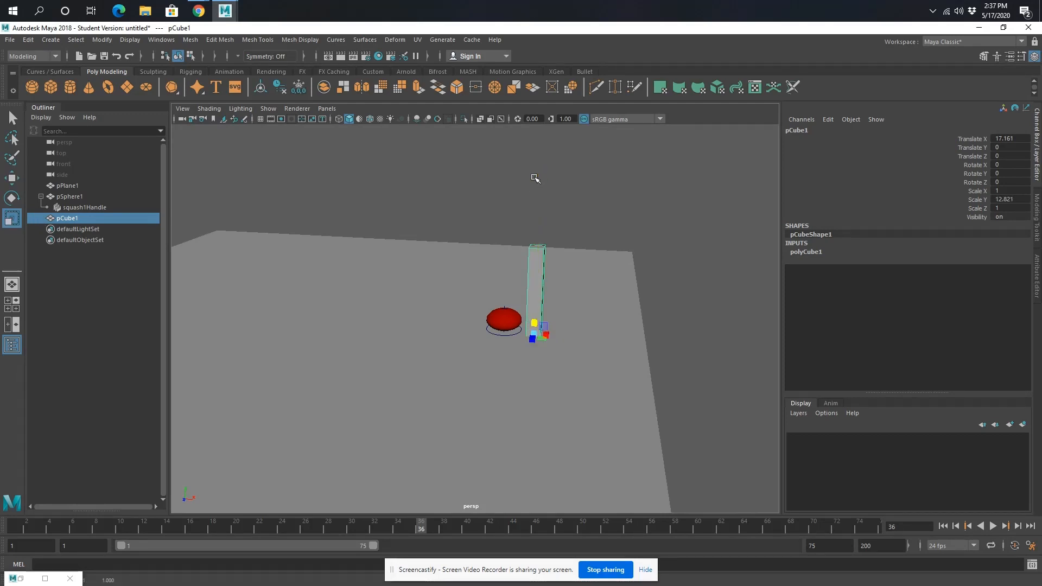
pyautogui.moveTo(532, 339); pyautogui.dragTo(474, 353)
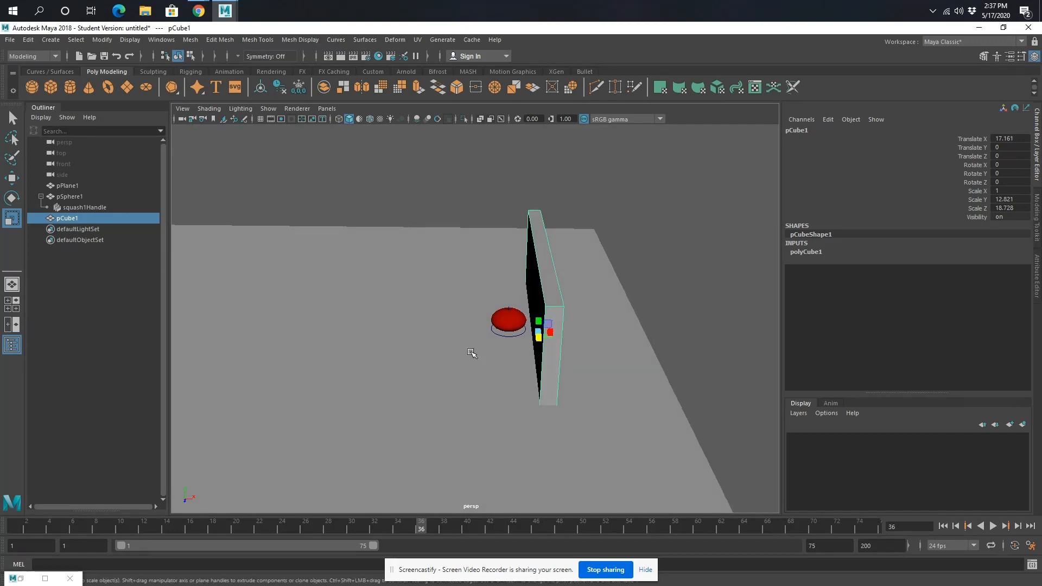
# Step: Move the wall closer to the squashed ball, to a Translate X of about 16.8
pyautogui.click(17, 180)
pyautogui.scroll(6, 665, 361)
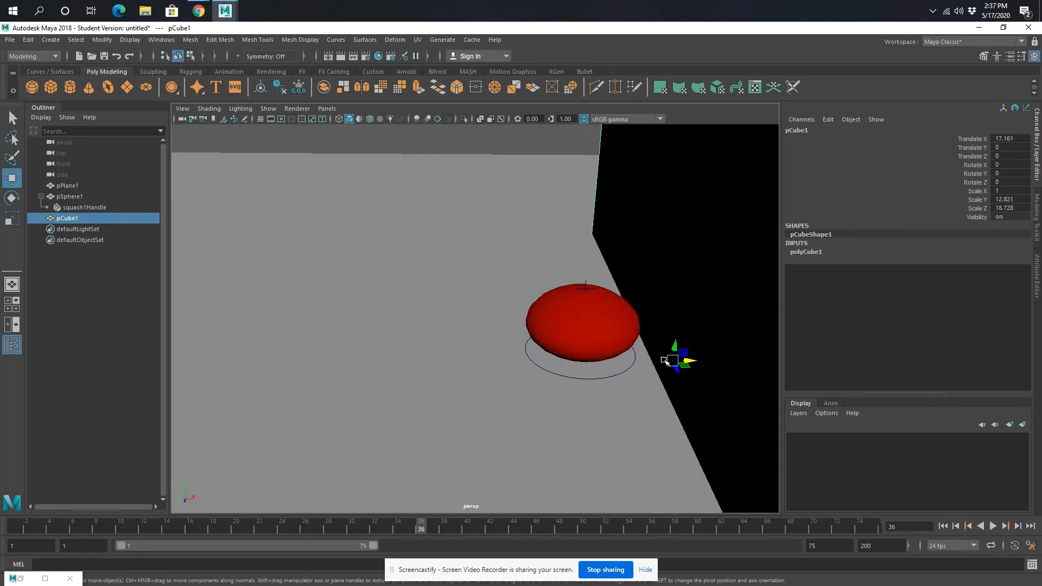
pyautogui.keyDown('alt'); pyautogui.moveTo(699, 362); pyautogui.dragTo(651, 406); pyautogui.keyUp('alt')
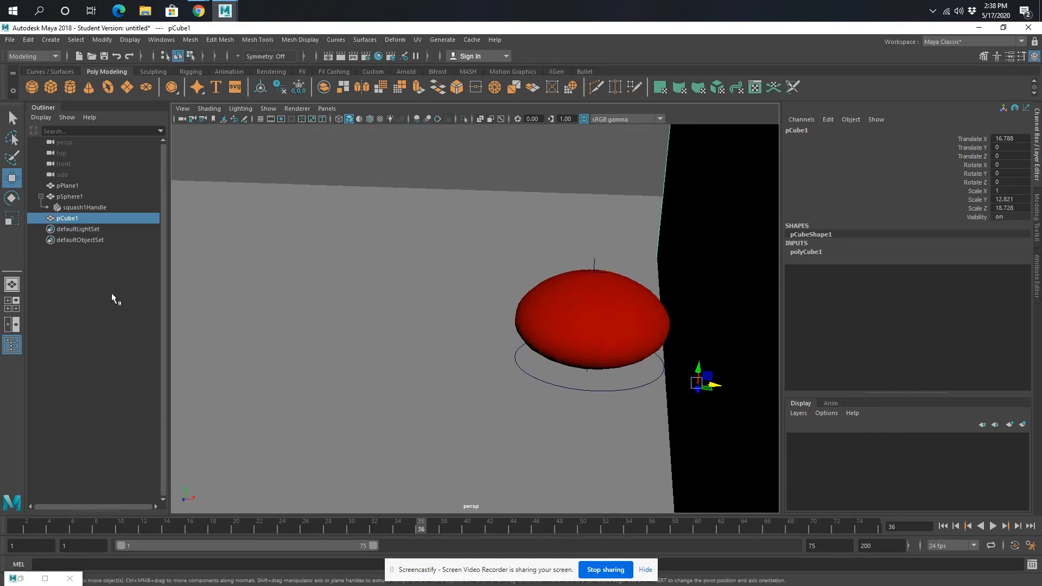
# Step: In the front view, raise the wall to a Translate Y of about 0.67 and bring its face against the squashed ball
pyautogui.click(12, 305)
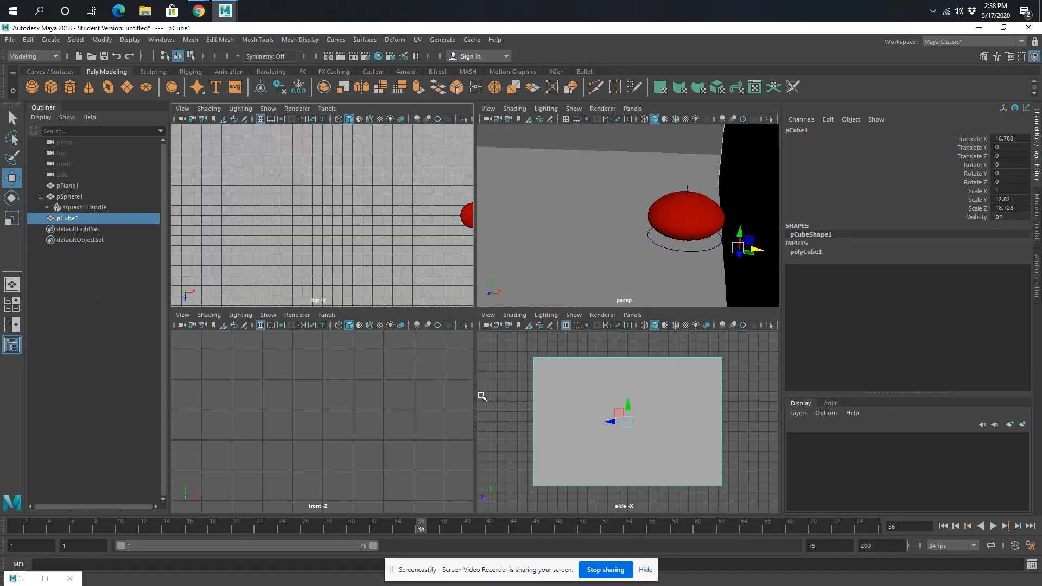
pyautogui.scroll(3, 756, 259)
pyautogui.scroll(-6, 359, 423)
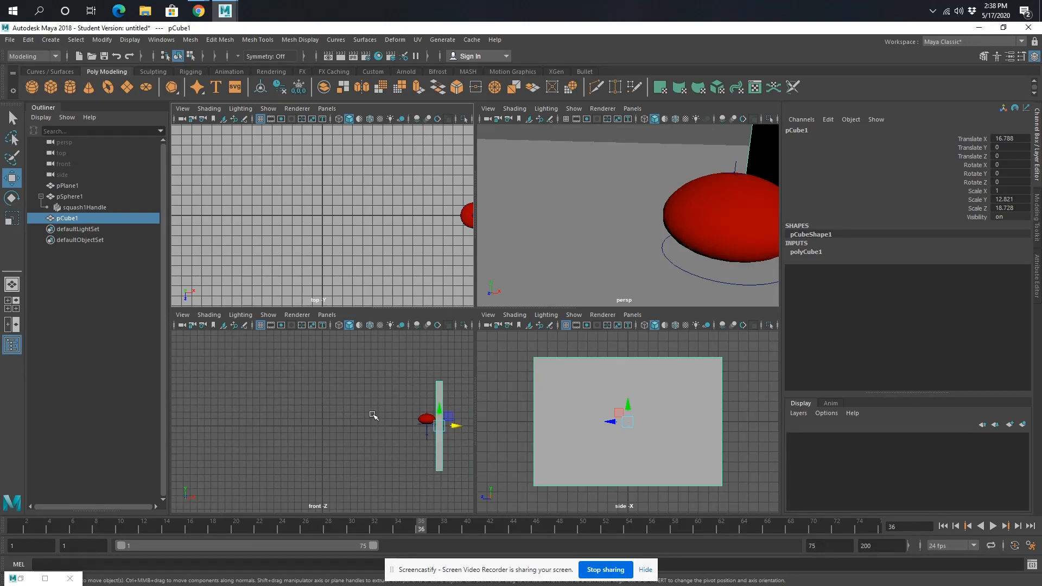
pyautogui.scroll(3, 443, 424)
pyautogui.scroll(-5, 439, 421)
pyautogui.scroll(5, 348, 417)
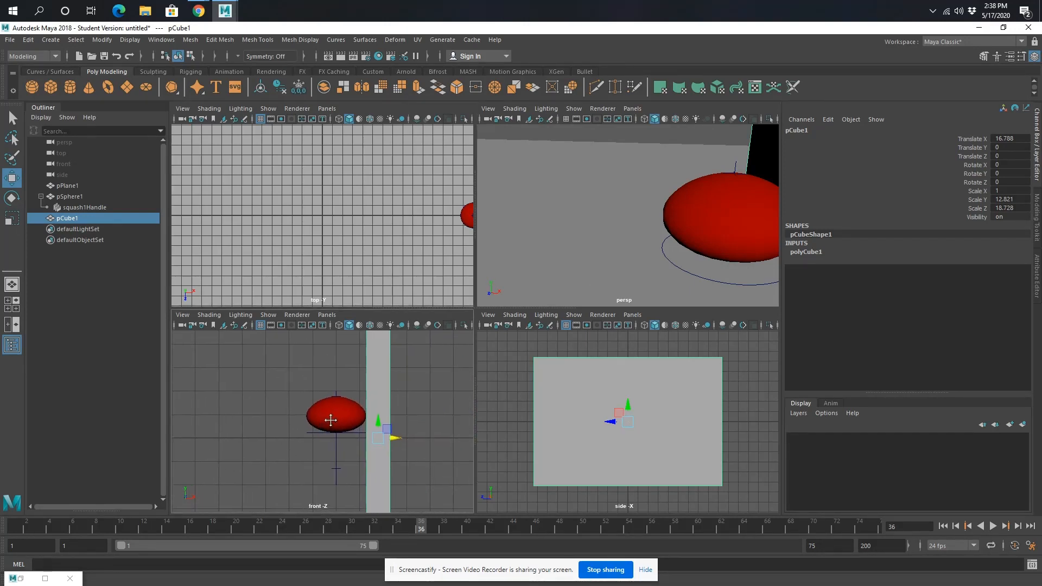
pyautogui.scroll(3, 374, 429)
pyautogui.keyDown('alt'); pyautogui.moveTo(435, 440); pyautogui.dragTo(286, 436, button='middle'); pyautogui.keyUp('alt')
pyautogui.scroll(3, 351, 441)
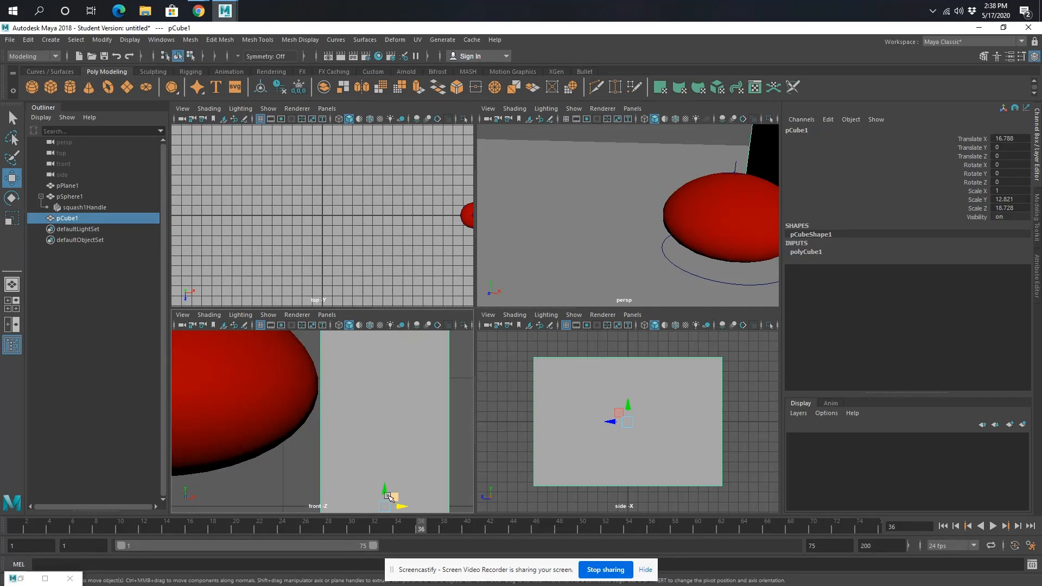
pyautogui.moveTo(384, 491); pyautogui.dragTo(399, 419)
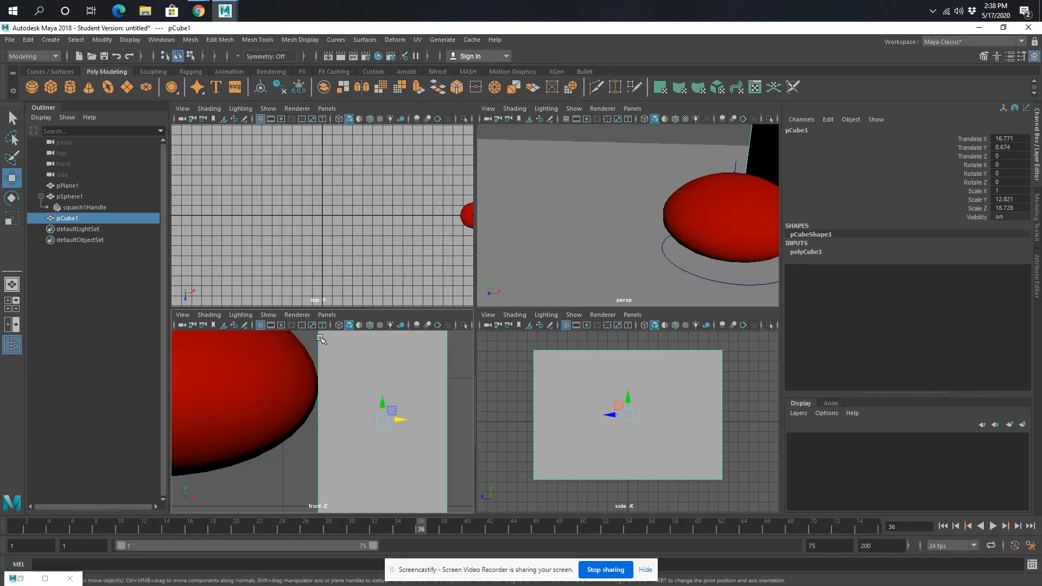
# Step: Check the contact in wireframe, fine-tune the wall's Translate X to about 16.775, and restore shaded display
pyautogui.click(339, 324)
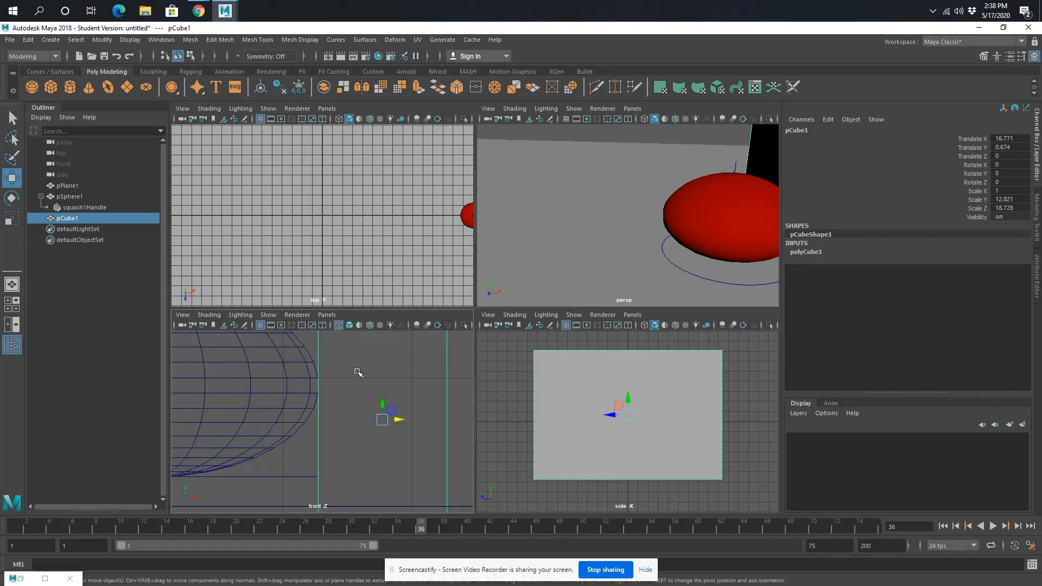
pyautogui.moveTo(397, 421); pyautogui.dragTo(399, 420)
pyautogui.click(349, 324)
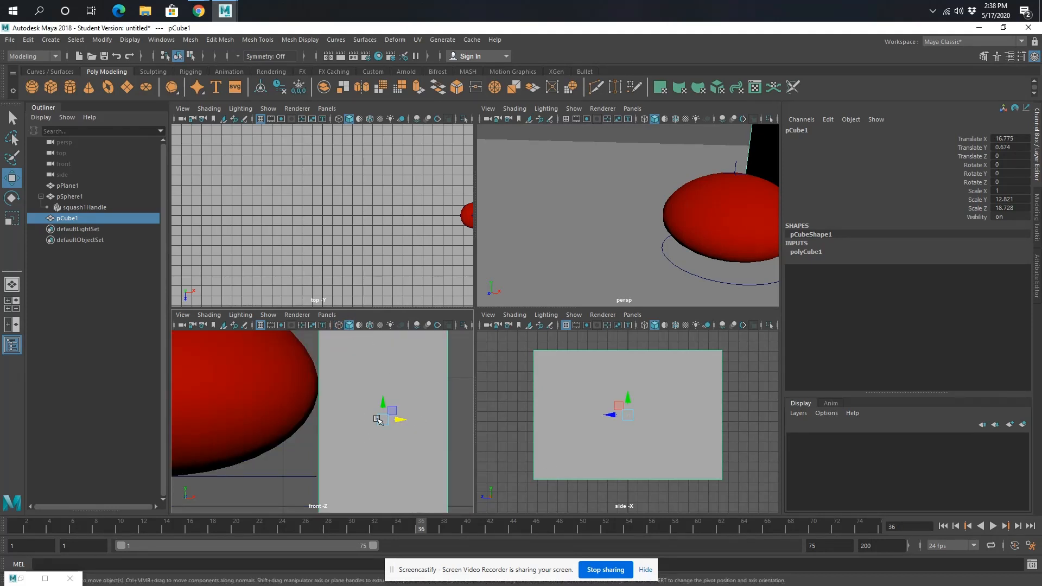
# Step: Play the animation in the full perspective view to check the ball's bounce against the wall, and return to frame 1
pyautogui.press('space')
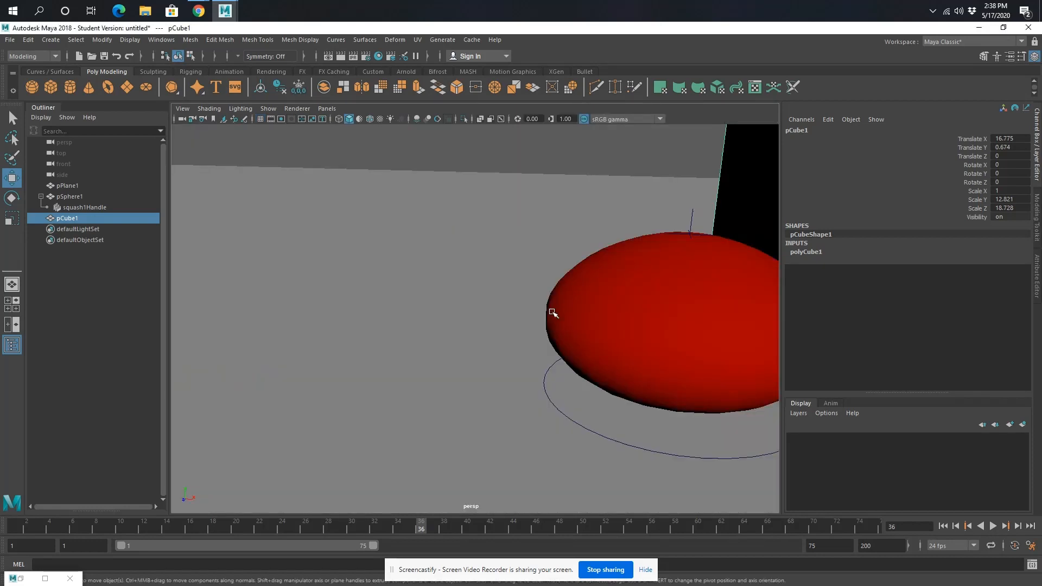
pyautogui.press('f')
pyautogui.scroll(-6, 461, 358)
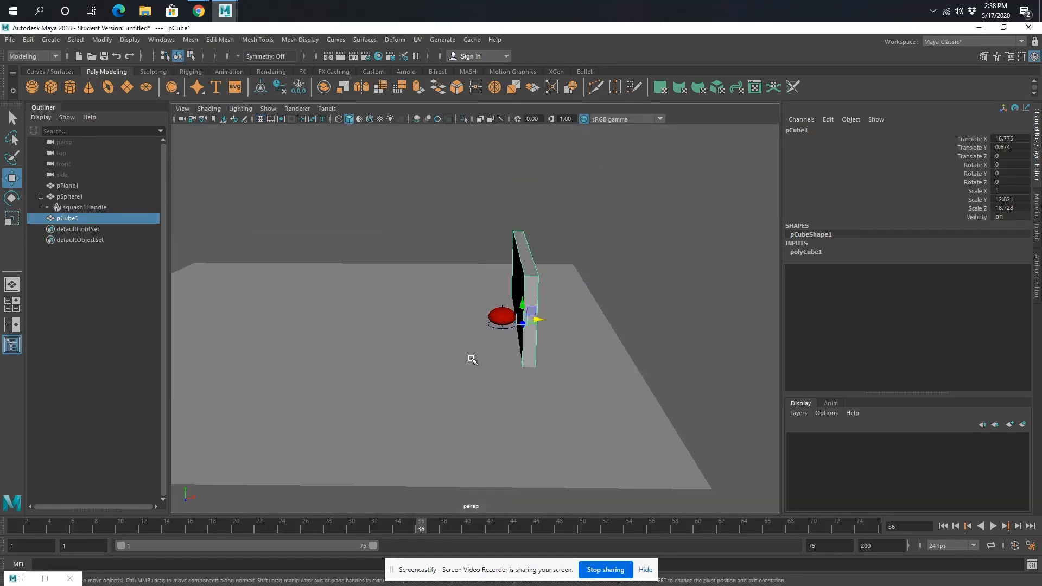
pyautogui.click(647, 275)
pyautogui.keyDown('alt'); pyautogui.moveTo(360, 393); pyautogui.dragTo(380, 400); pyautogui.keyUp('alt')
pyautogui.click(994, 526)
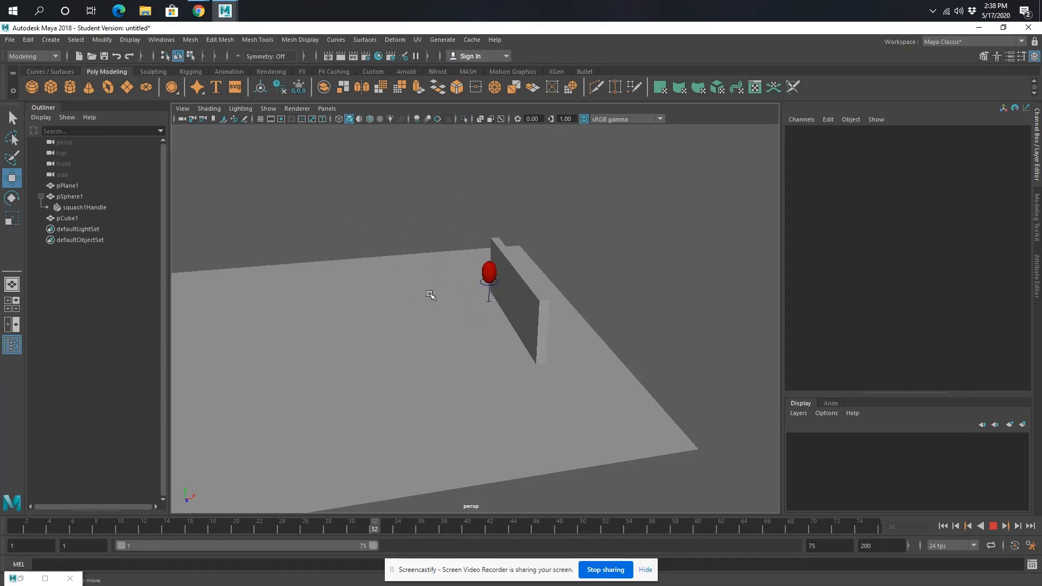
pyautogui.click(990, 527)
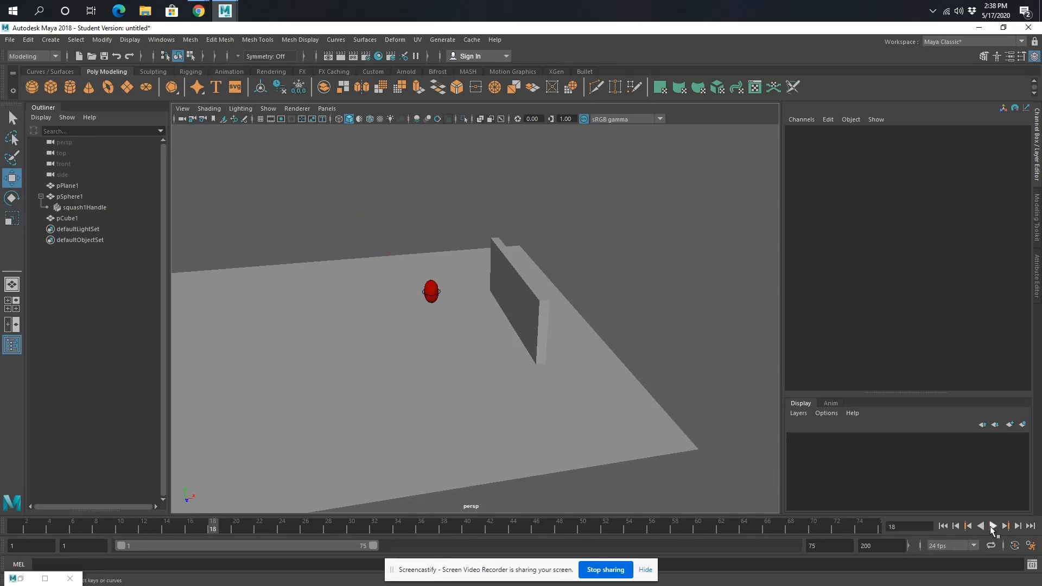
pyautogui.click(15, 527)
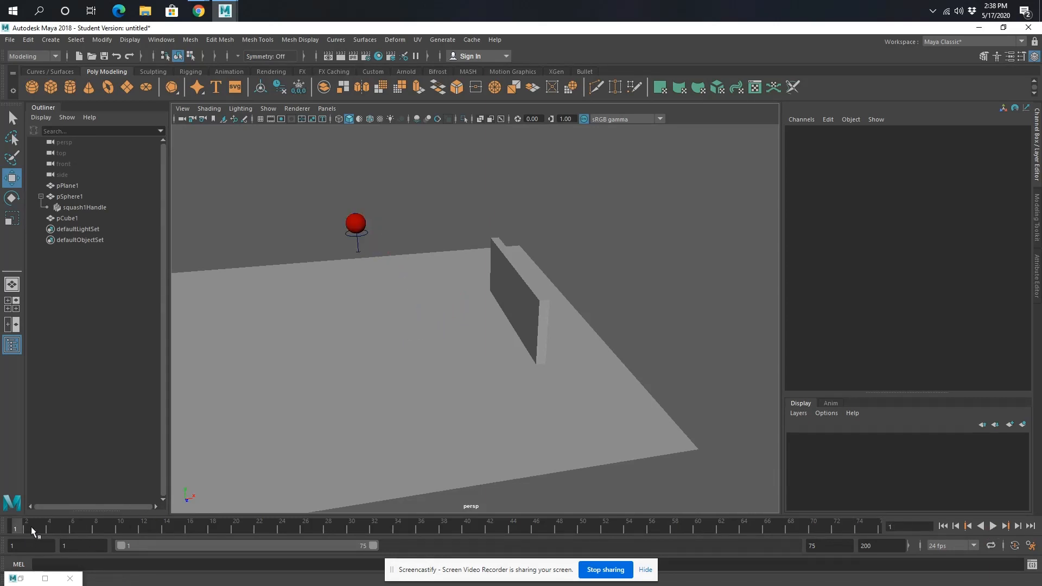
# Step: Select the ball's squash handle, go to frame 15, and show the squash deformer's attributes
pyautogui.click(359, 235)
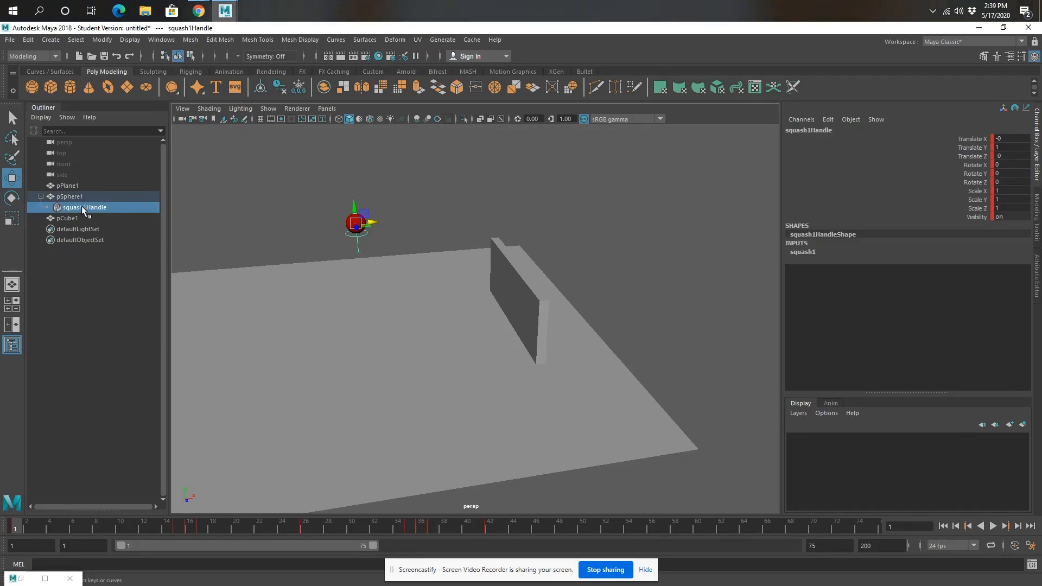
pyautogui.scroll(5, 280, 259)
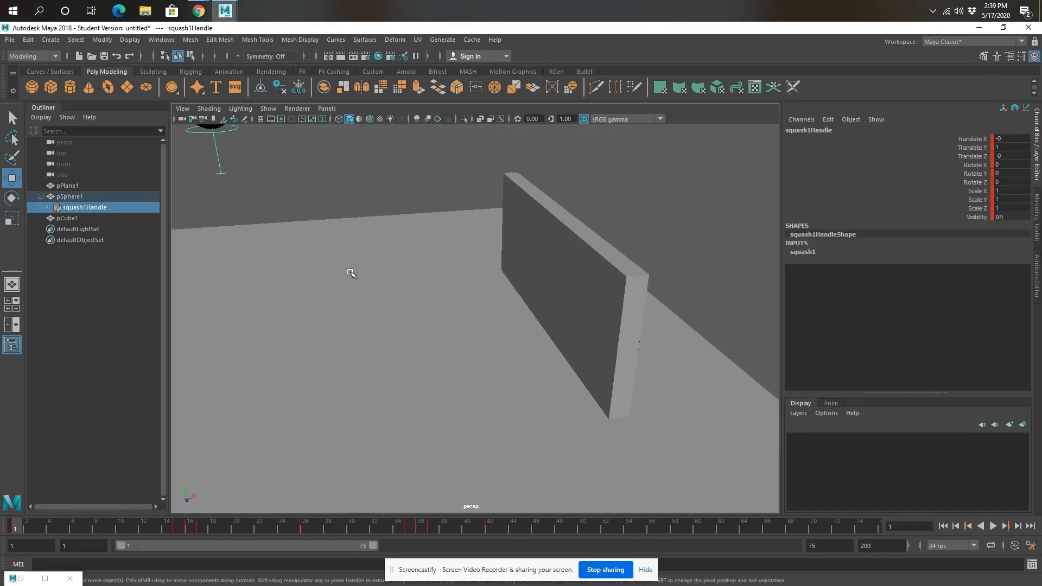
pyautogui.keyDown('alt'); pyautogui.moveTo(351, 273); pyautogui.dragTo(507, 409, button='middle'); pyautogui.keyUp('alt')
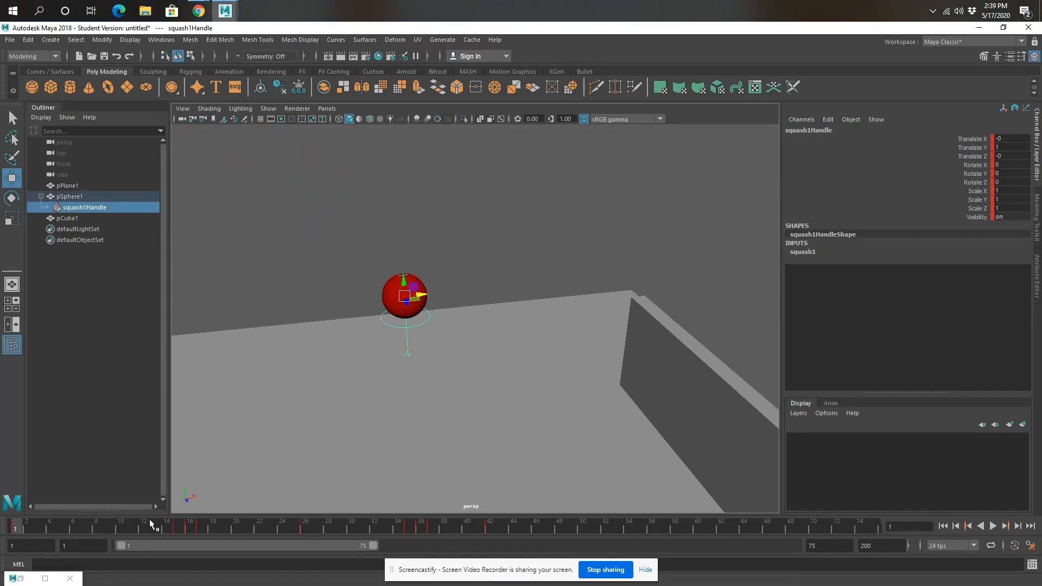
pyautogui.click(177, 526)
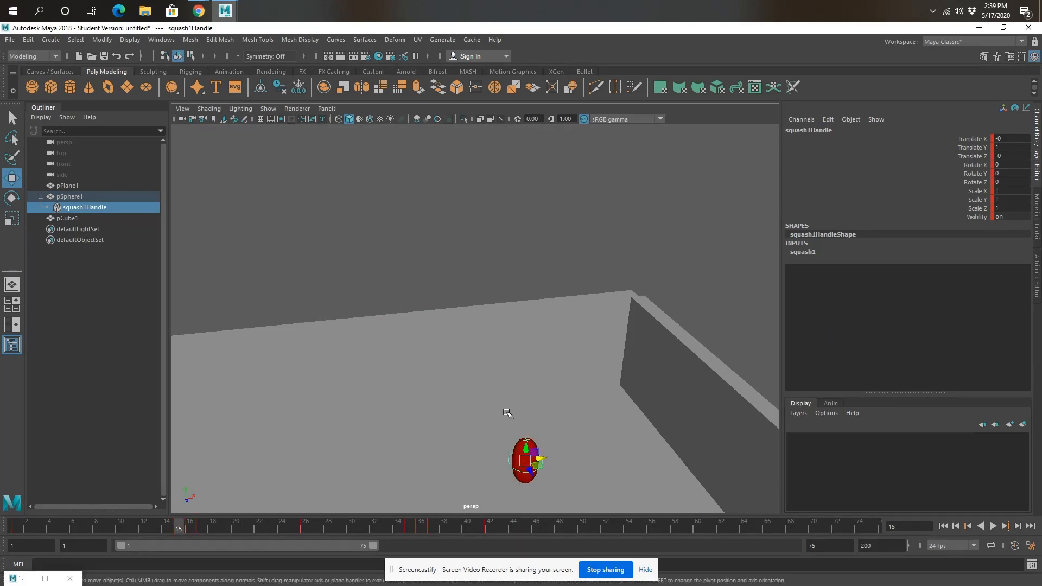
pyautogui.keyDown('alt'); pyautogui.moveTo(600, 456); pyautogui.dragTo(509, 356); pyautogui.keyUp('alt')
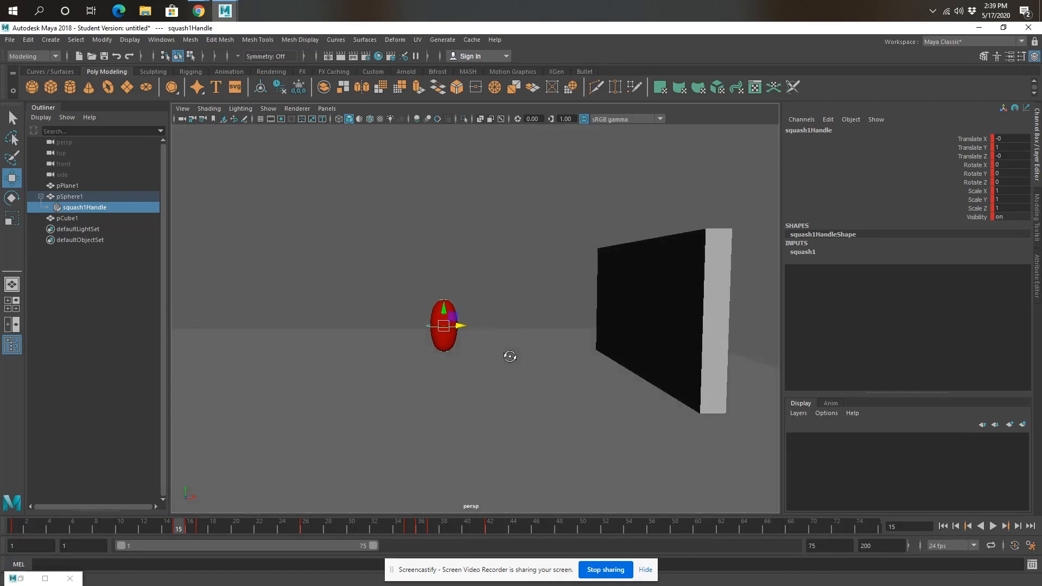
pyautogui.click(803, 252)
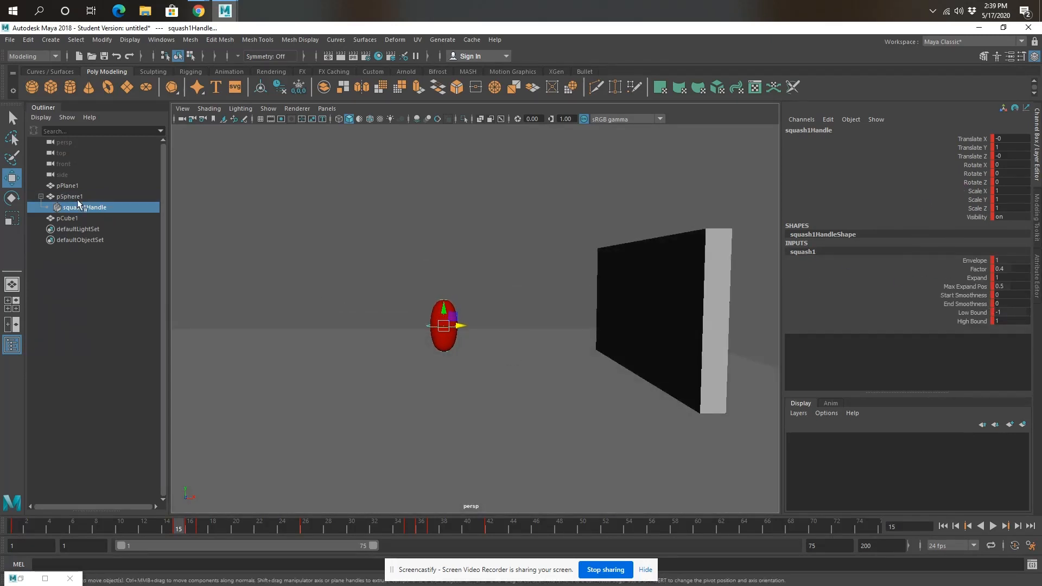
# Step: Tilt the stretched ball at frame 15 by rotating its squash handle to a Rotate Z of 30
pyautogui.click(12, 197)
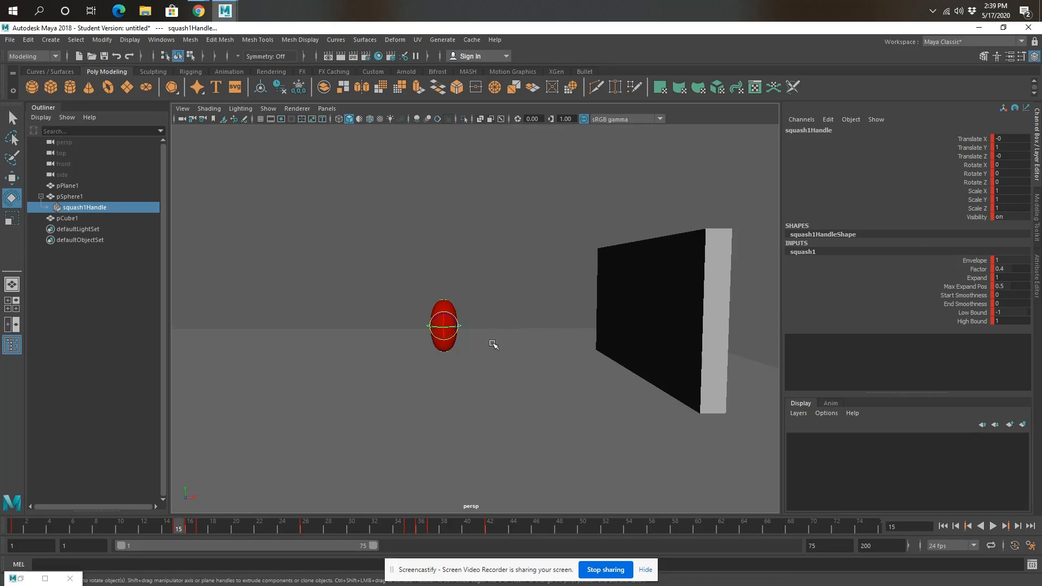
pyautogui.keyDown('alt'); pyautogui.moveTo(467, 367); pyautogui.dragTo(560, 413); pyautogui.keyUp('alt')
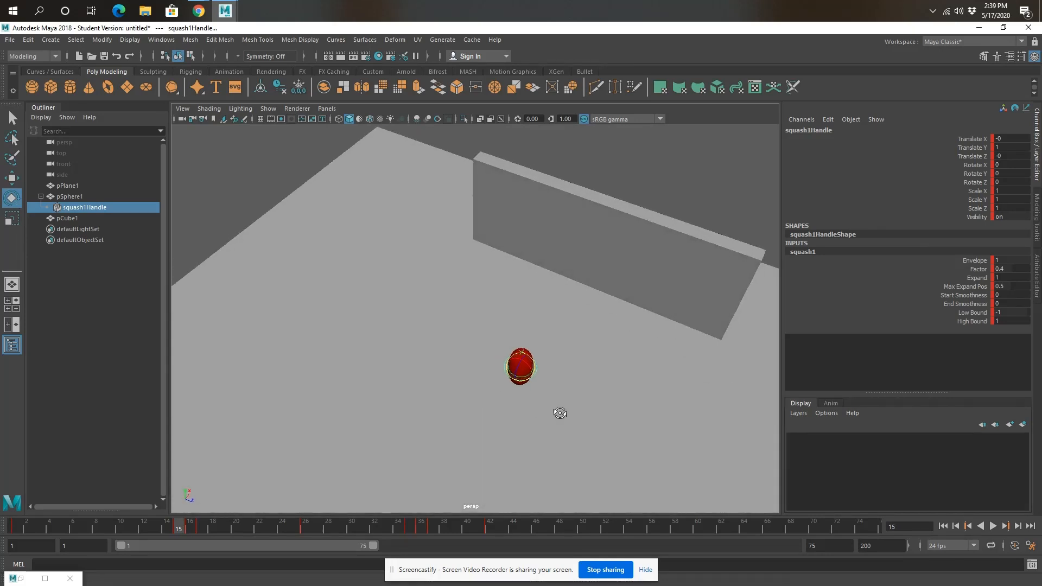
pyautogui.click(518, 370)
pyautogui.moveTo(518, 371)
pyautogui.mouseDown()
pyautogui.moveTo(537, 398)
pyautogui.moveTo(505, 374)
pyautogui.mouseUp()
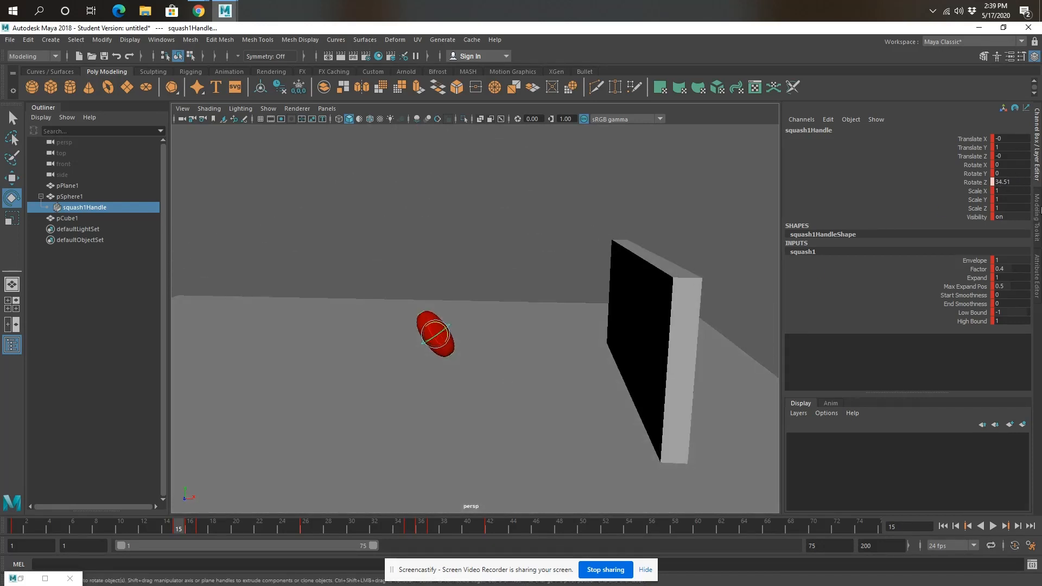
pyautogui.doubleClick(1015, 182)
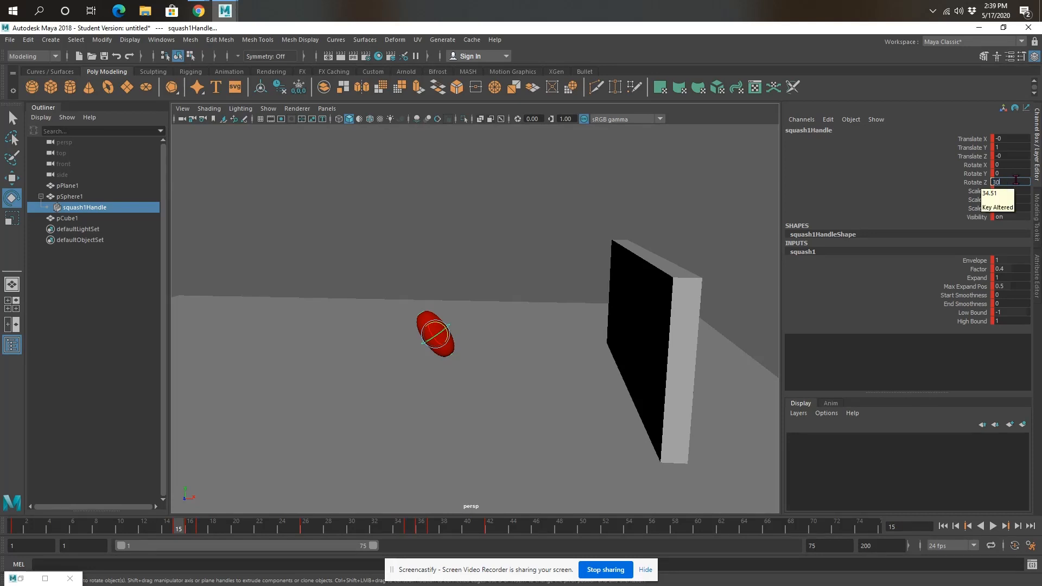
pyautogui.press('Return')
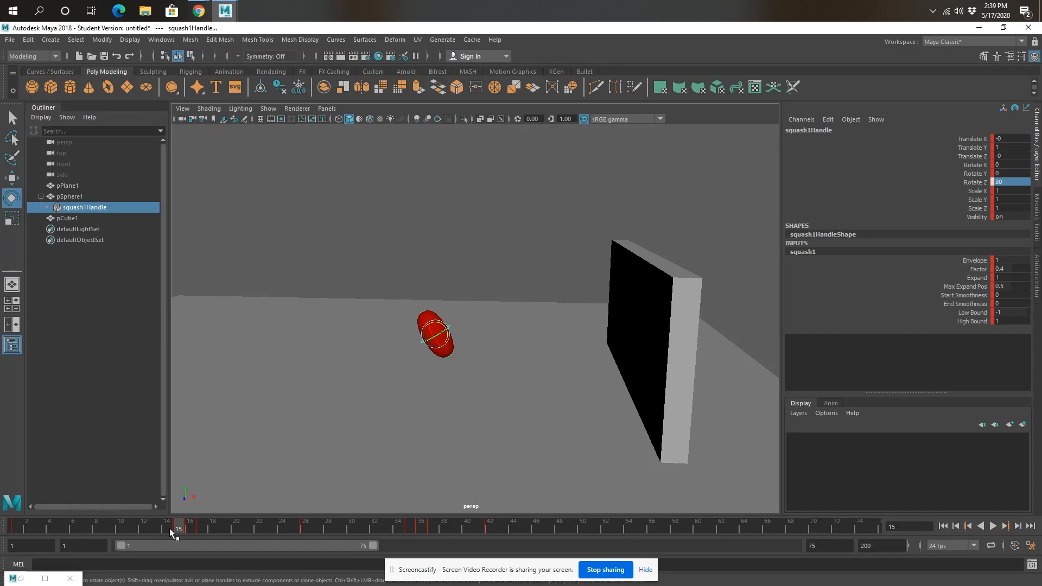
# Step: Check the squash handle's rotation across frames 15 to 17 and set its Rotate Z to -25 at frame 17
pyautogui.moveTo(176, 528)
pyautogui.mouseDown()
pyautogui.moveTo(14, 537)
pyautogui.moveTo(194, 531)
pyautogui.moveTo(185, 526)
pyautogui.mouseUp()
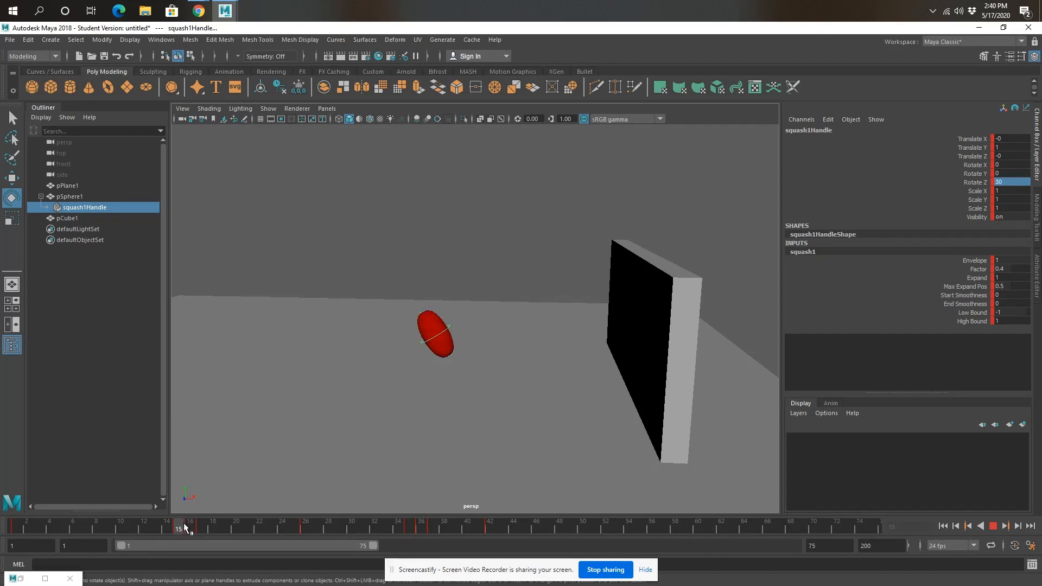
pyautogui.moveTo(184, 522); pyautogui.dragTo(191, 524)
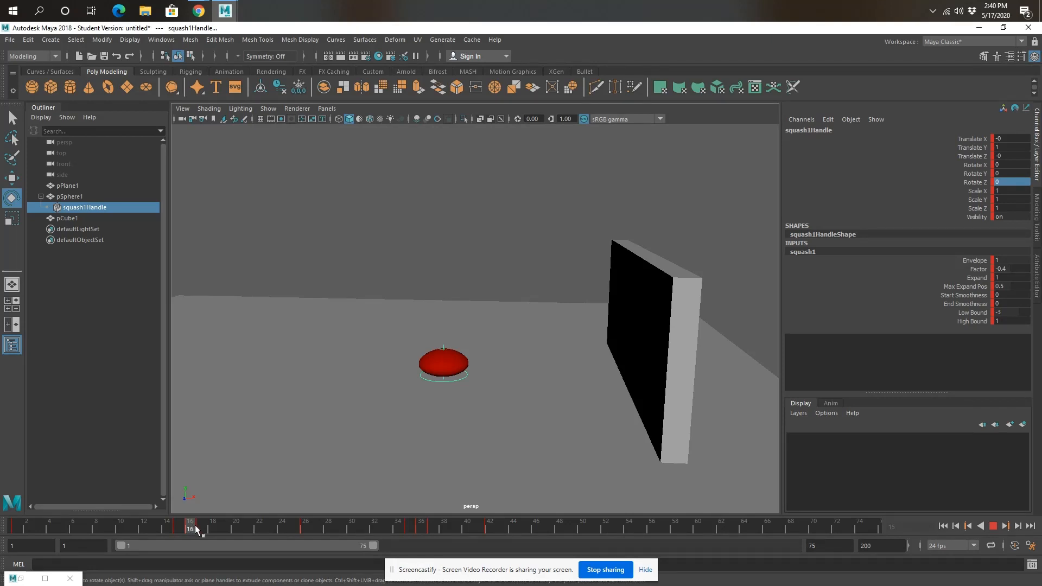
pyautogui.moveTo(195, 525); pyautogui.dragTo(200, 525)
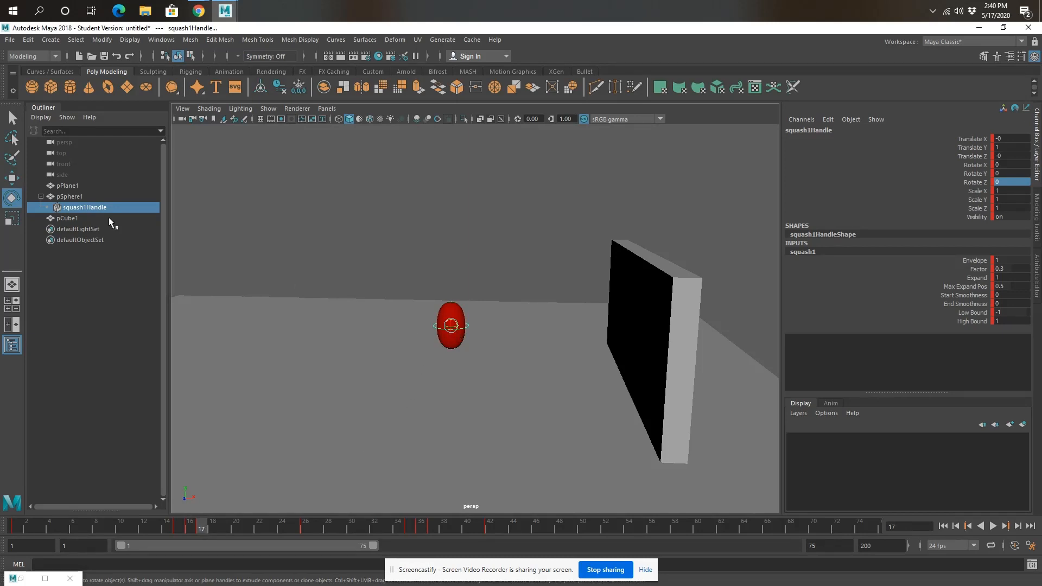
pyautogui.click(85, 207)
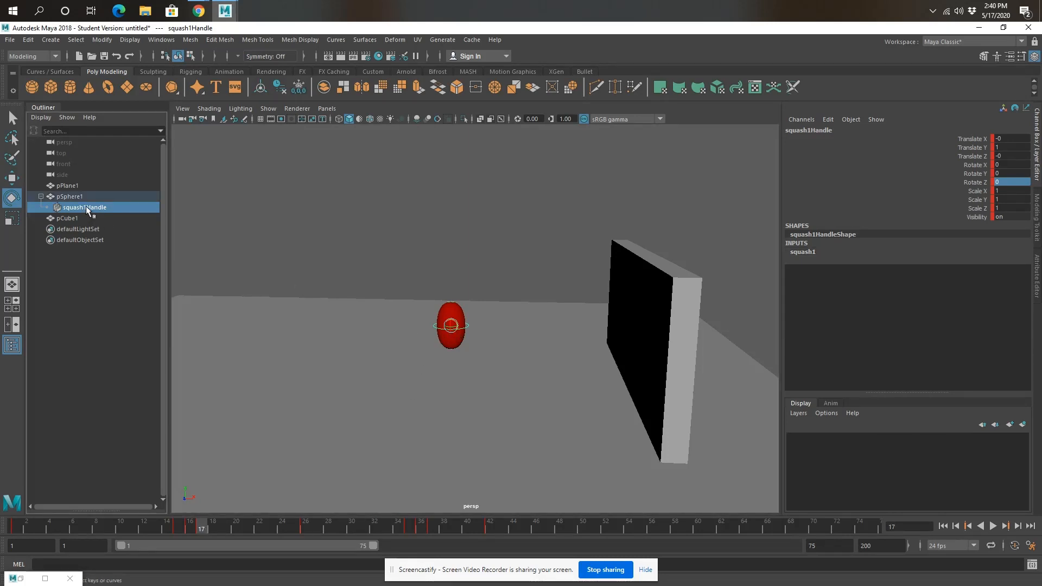
pyautogui.click(180, 530)
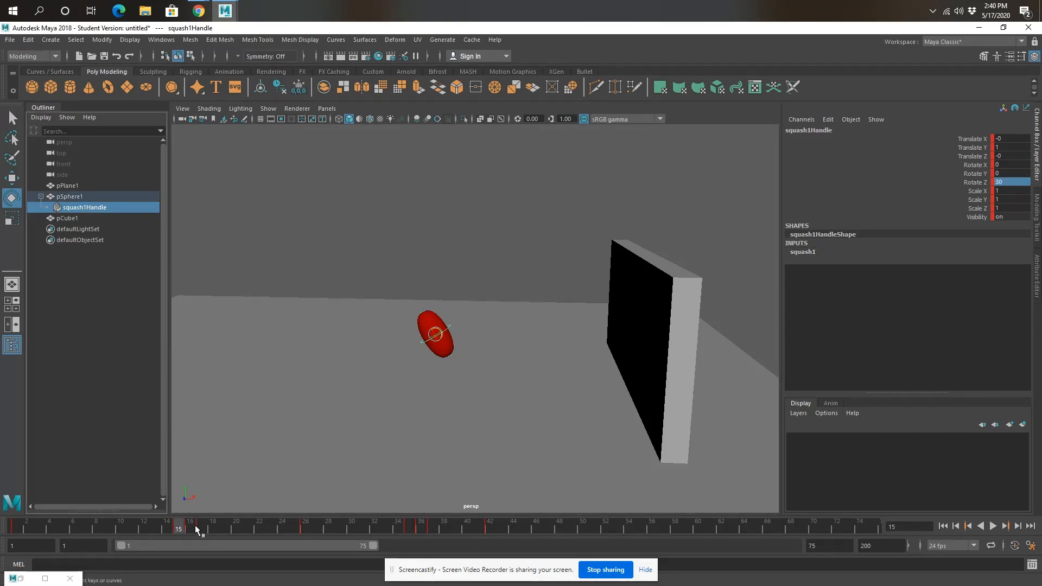
pyautogui.click(199, 530)
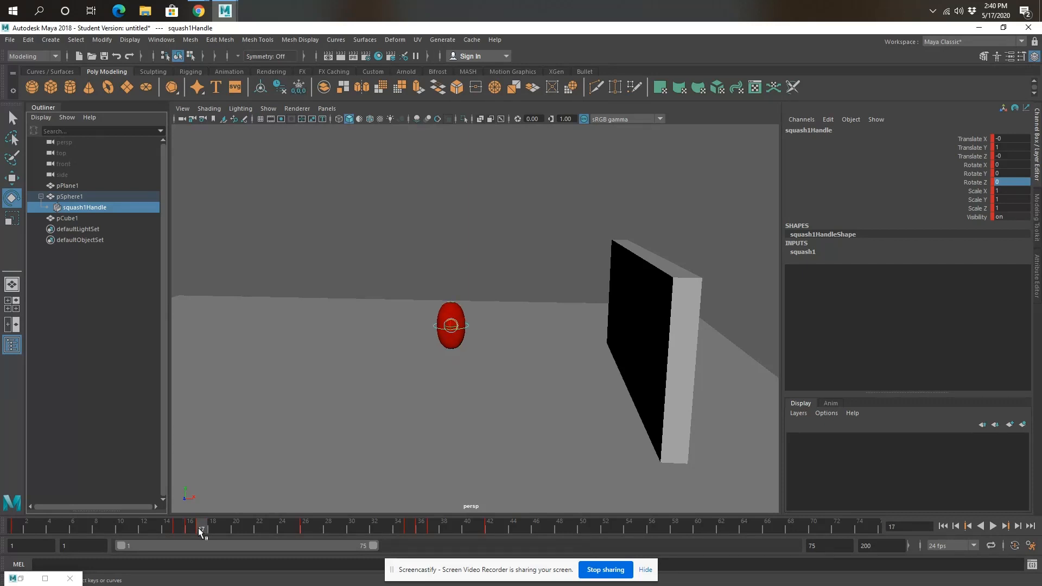
pyautogui.doubleClick(1002, 181)
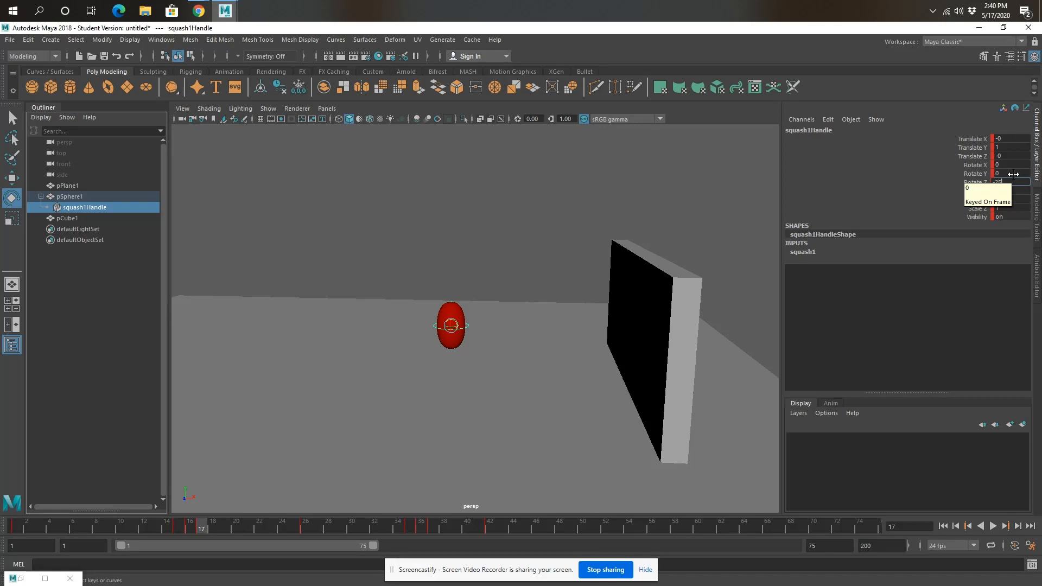
pyautogui.press('Return')
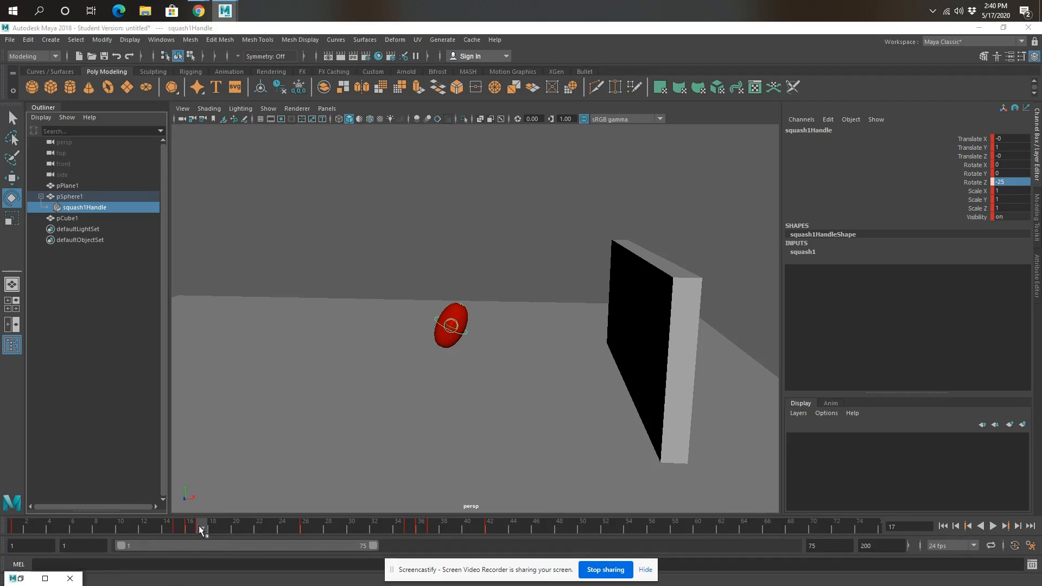
# Step: Scrub the animation from frame 1 through the first bounce and back to review the ball's tilt
pyautogui.click(17, 528)
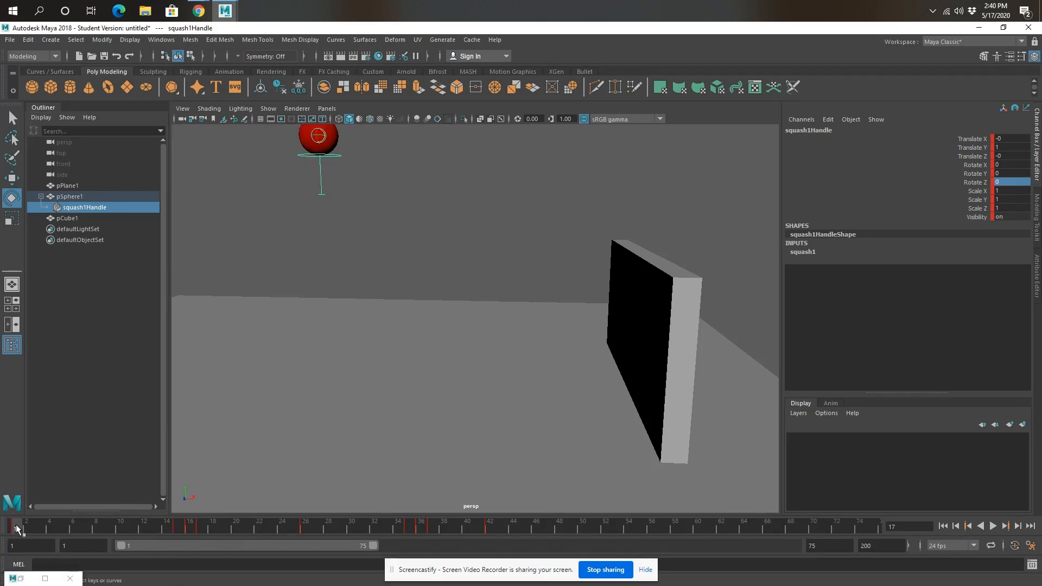
pyautogui.moveTo(17, 528); pyautogui.dragTo(262, 524)
pyautogui.moveTo(276, 514); pyautogui.dragTo(13, 520)
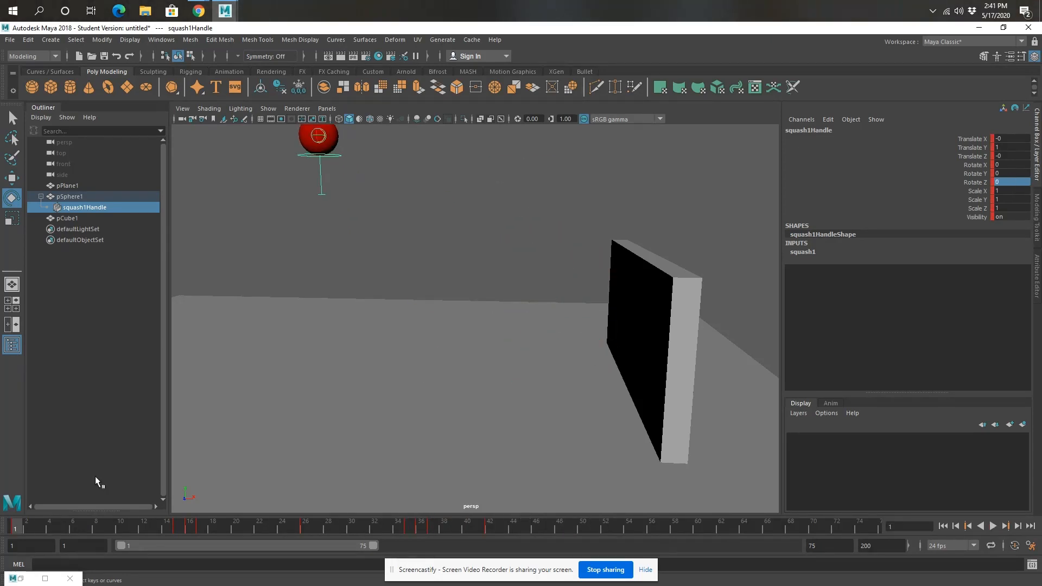
pyautogui.keyDown('alt'); pyautogui.moveTo(632, 367); pyautogui.dragTo(530, 424, button='right'); pyautogui.keyUp('alt')
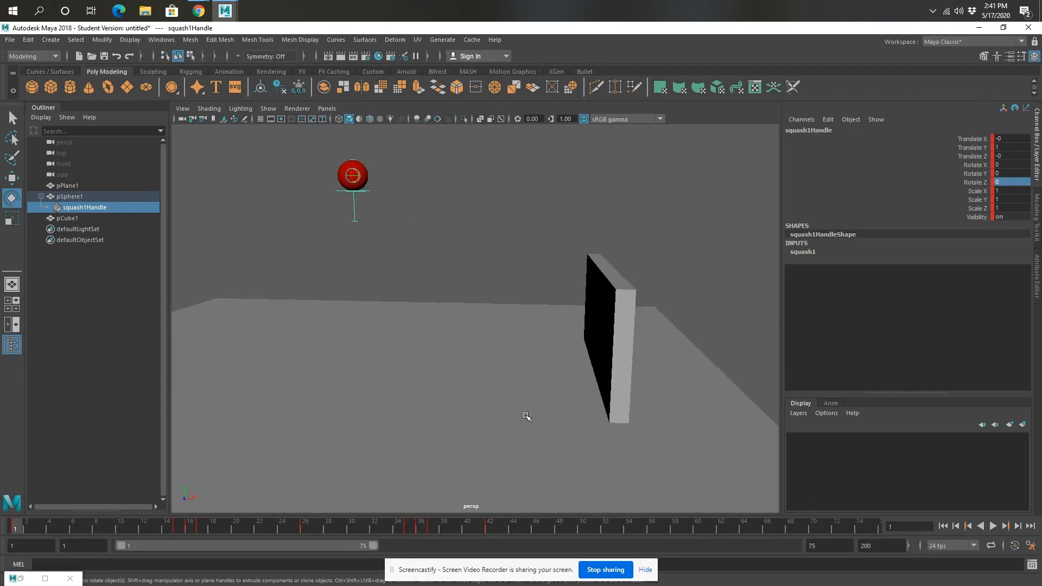
pyautogui.click(10, 40)
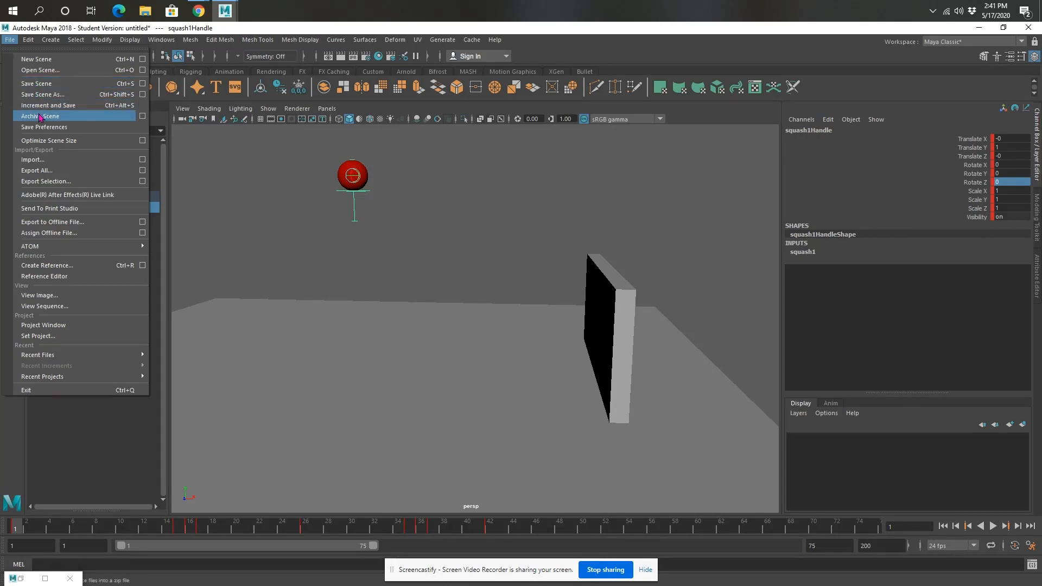
pyautogui.click(7, 40)
pyautogui.click(102, 58)
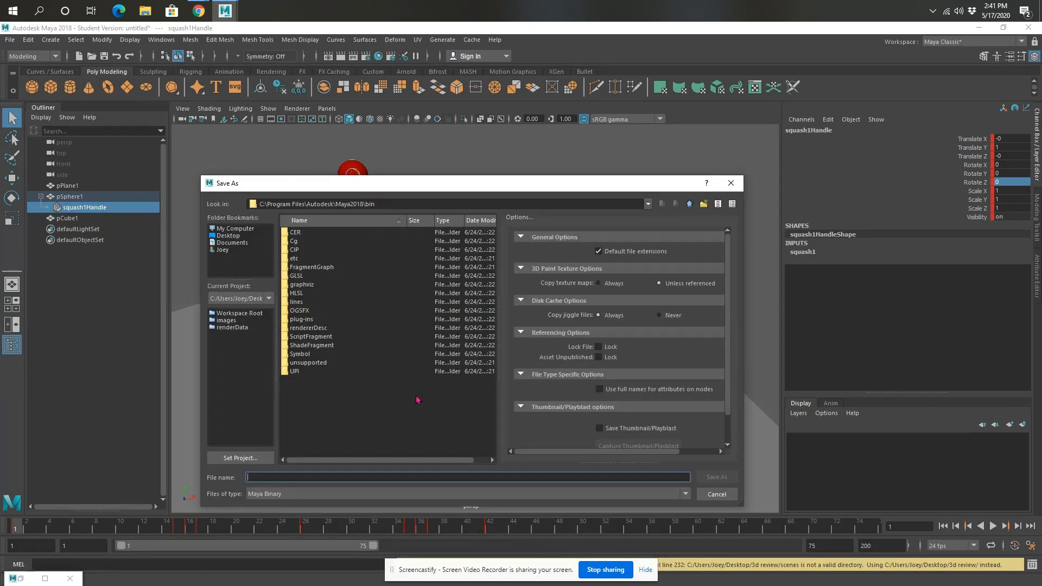
pyautogui.click(716, 493)
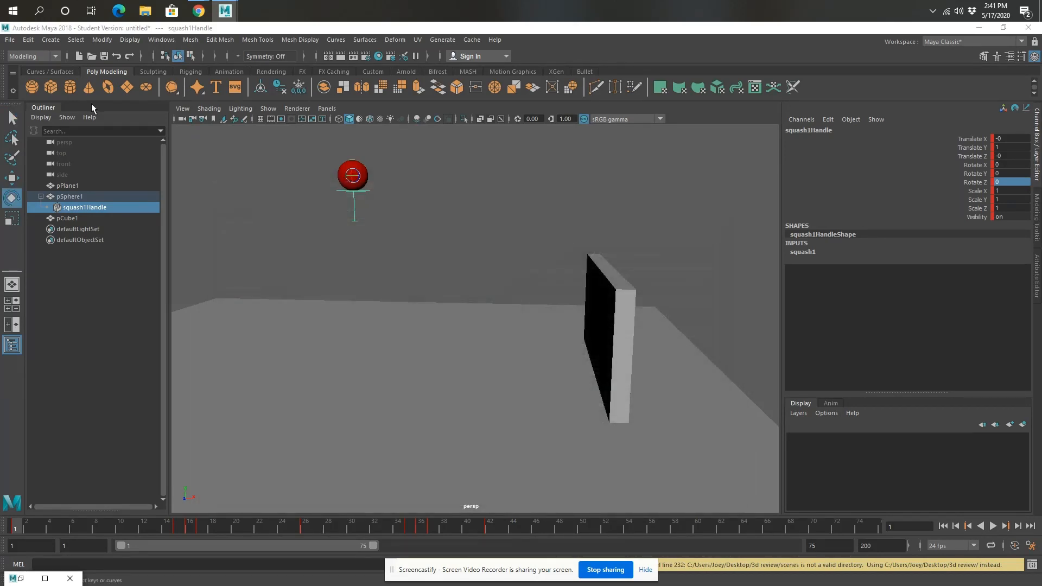
pyautogui.click(9, 39)
pyautogui.click(31, 71)
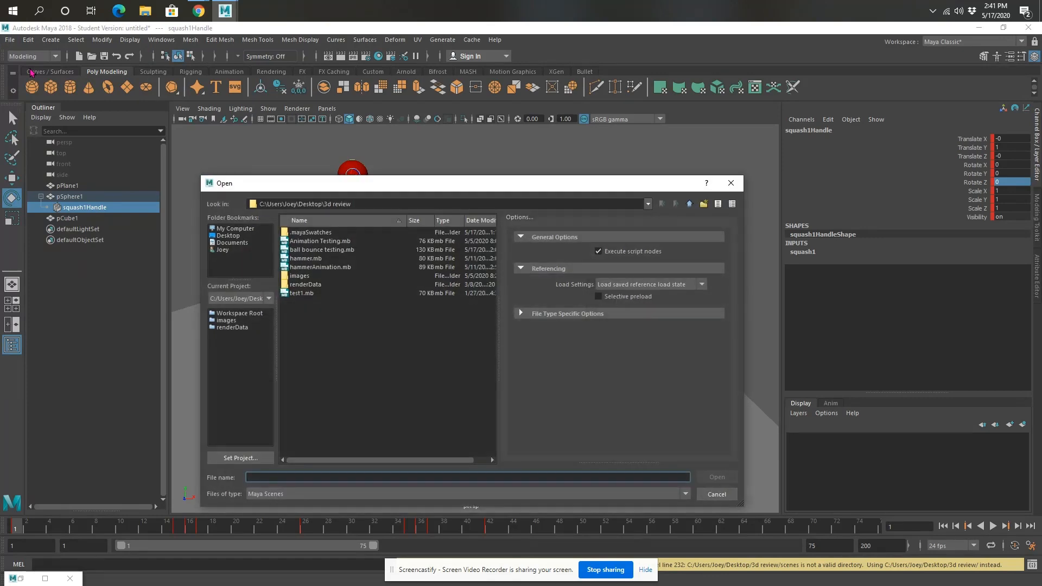
pyautogui.click(728, 183)
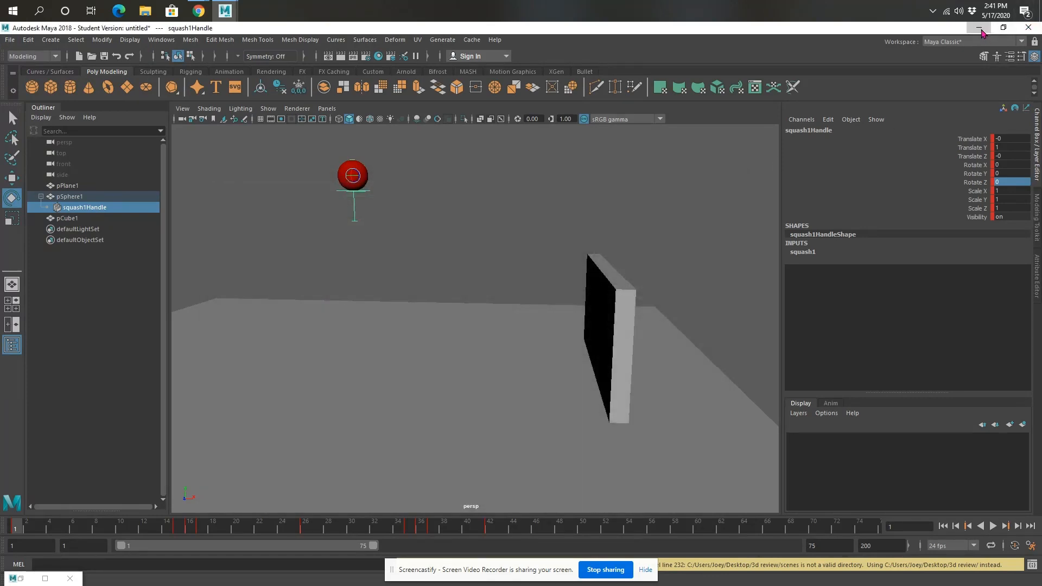
# Step: Minimize the current scene and open ball bounce testing.mb from the 3d review folder on the desktop in a second Maya session
pyautogui.click(980, 28)
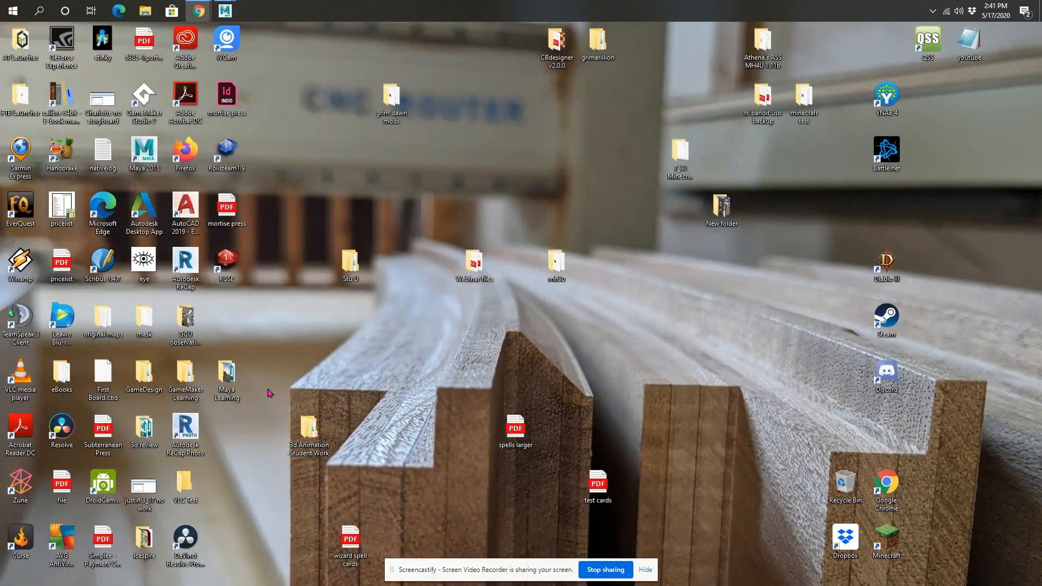
pyautogui.doubleClick(144, 380)
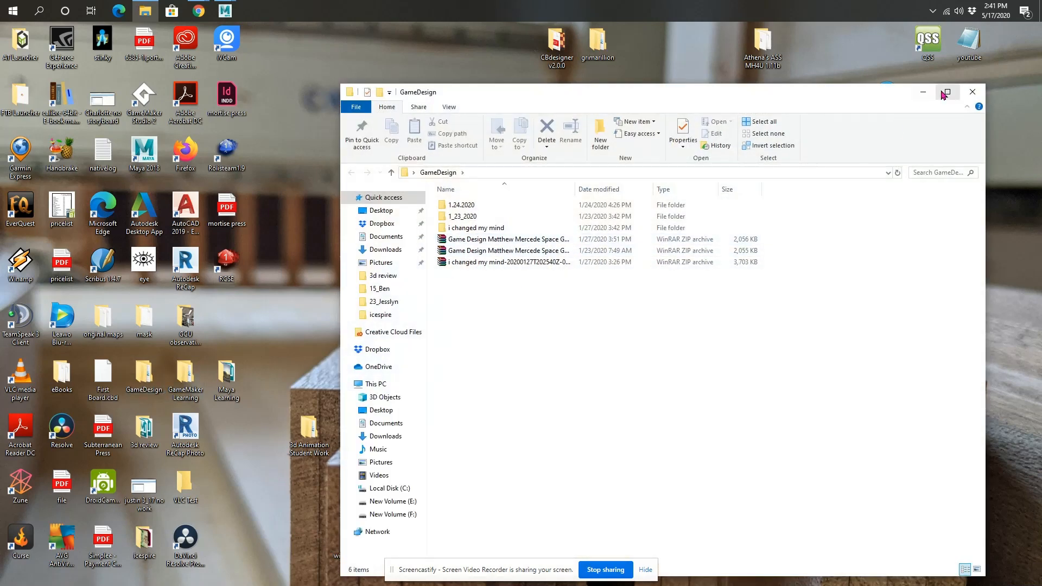
pyautogui.click(970, 95)
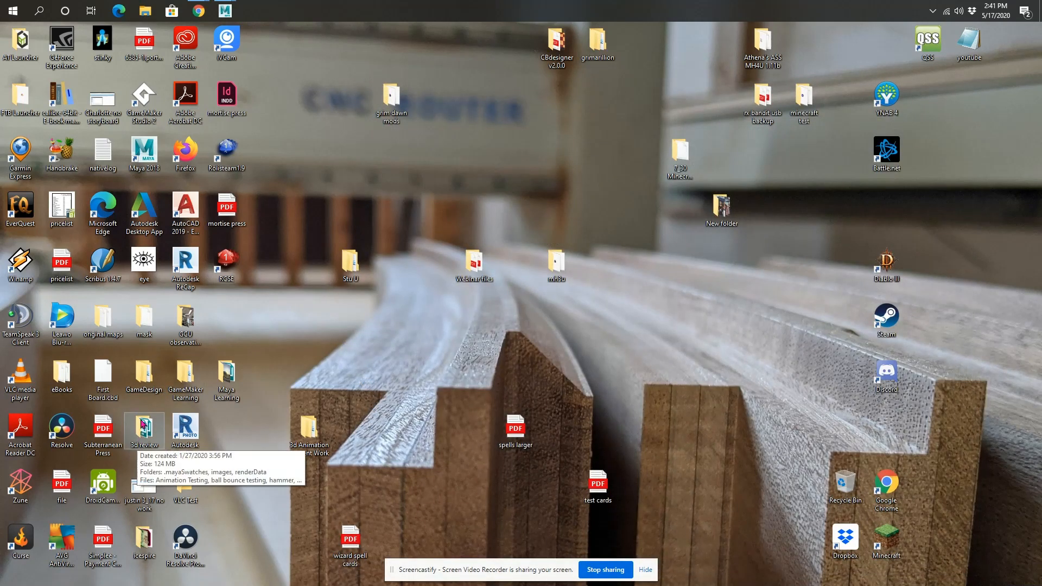
pyautogui.doubleClick(144, 441)
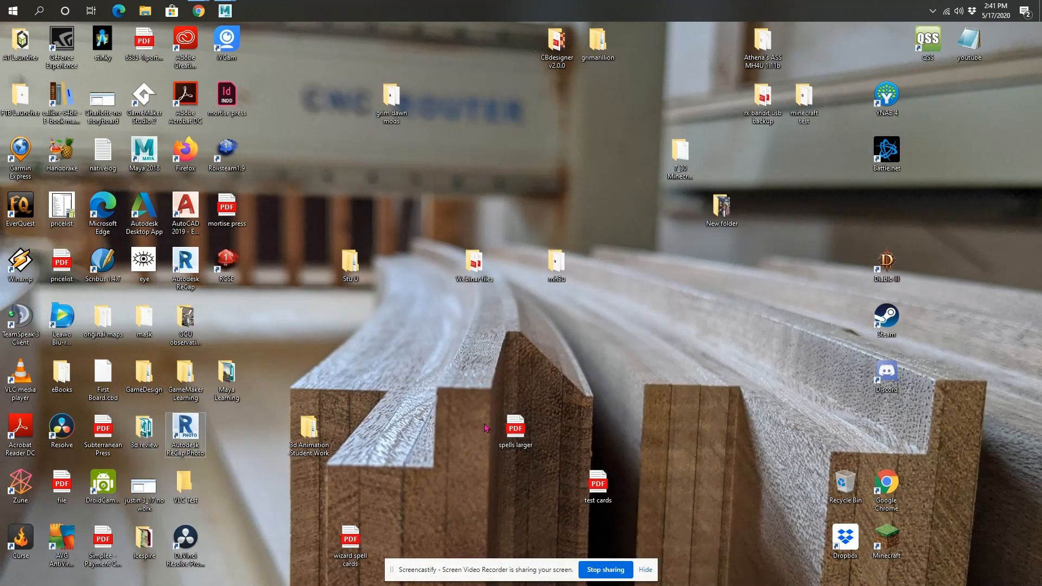
pyautogui.doubleClick(486, 251)
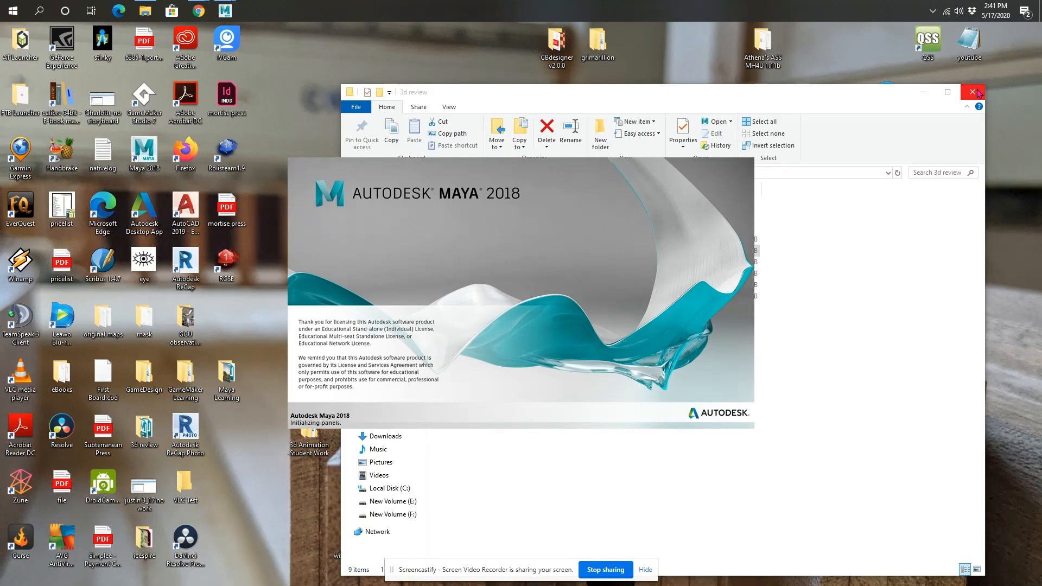
pyautogui.click(979, 93)
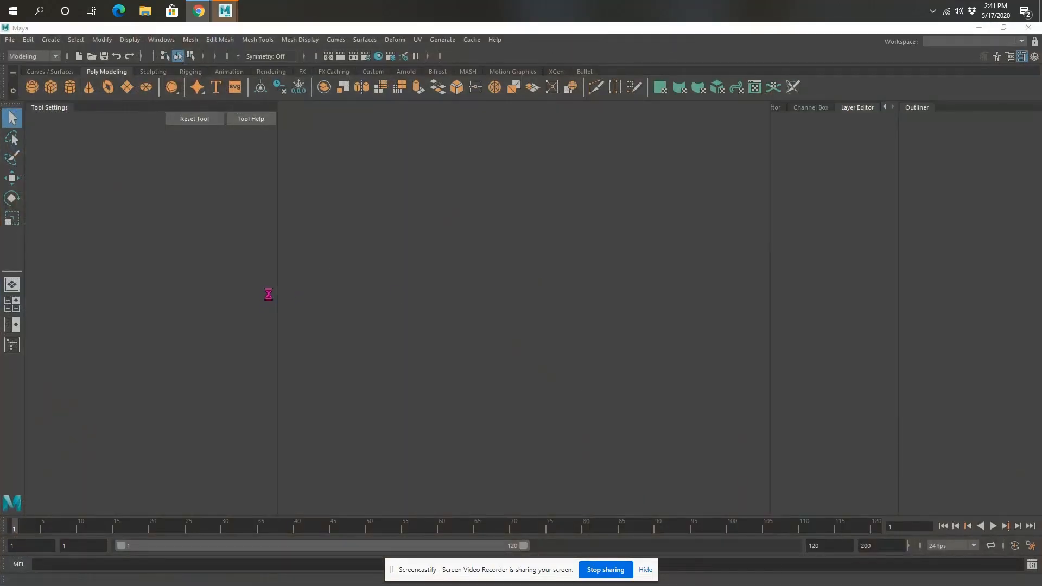
# Step: Play the blue ball's bounce animation in ball bounce testing.mb and examine its motion against the red wall
pyautogui.click(499, 319)
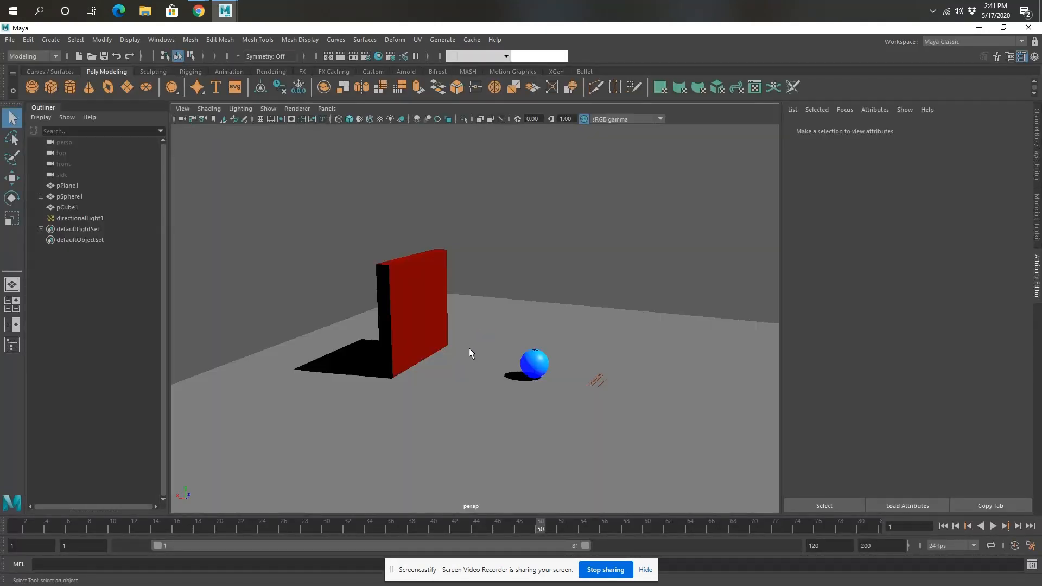
pyautogui.click(994, 526)
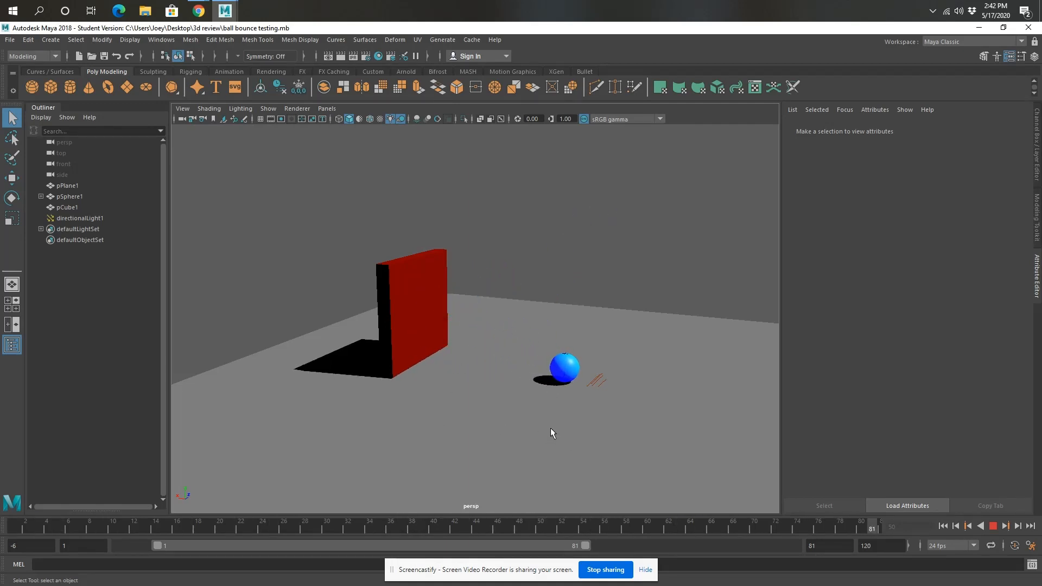
pyautogui.moveTo(495, 430)
pyautogui.keyDown('alt'); pyautogui.mouseDown()
pyautogui.moveTo(553, 437)
pyautogui.moveTo(588, 465)
pyautogui.moveTo(586, 479)
pyautogui.moveTo(529, 449)
pyautogui.moveTo(507, 418)
pyautogui.moveTo(472, 442)
pyautogui.moveTo(474, 463)
pyautogui.moveTo(551, 456)
pyautogui.moveTo(503, 435)
pyautogui.mouseUp(); pyautogui.keyUp('alt')
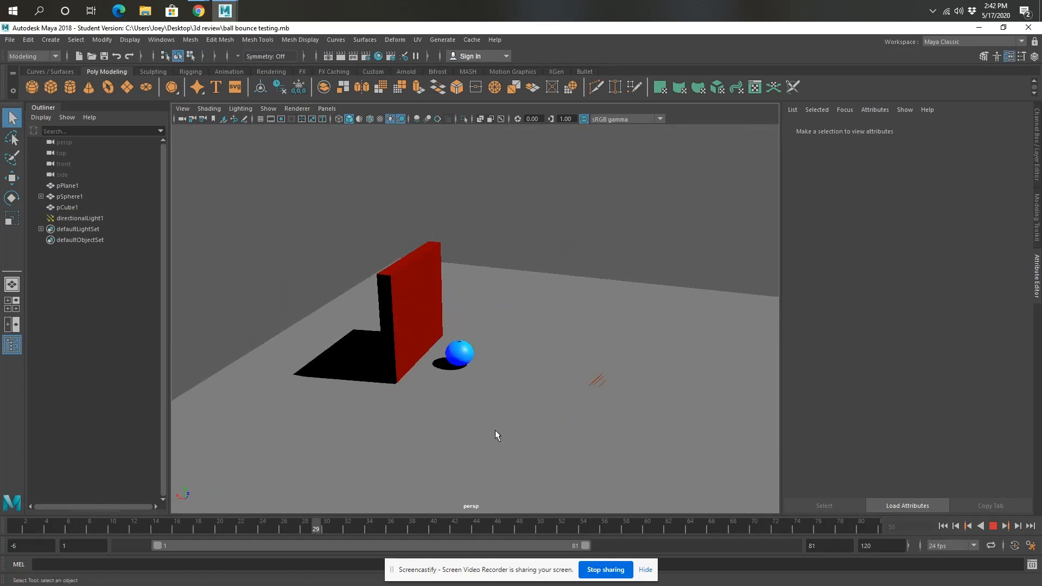